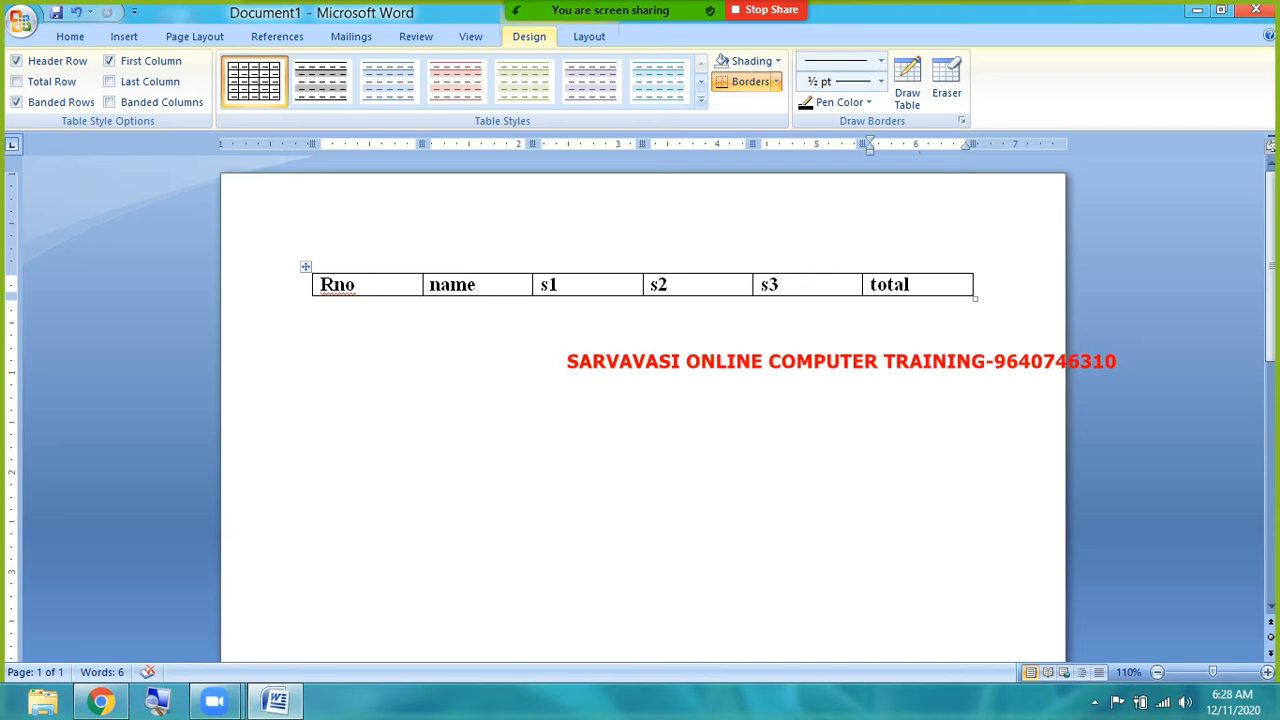
- Add eight blank rows below the header row of the table
key("Tab")
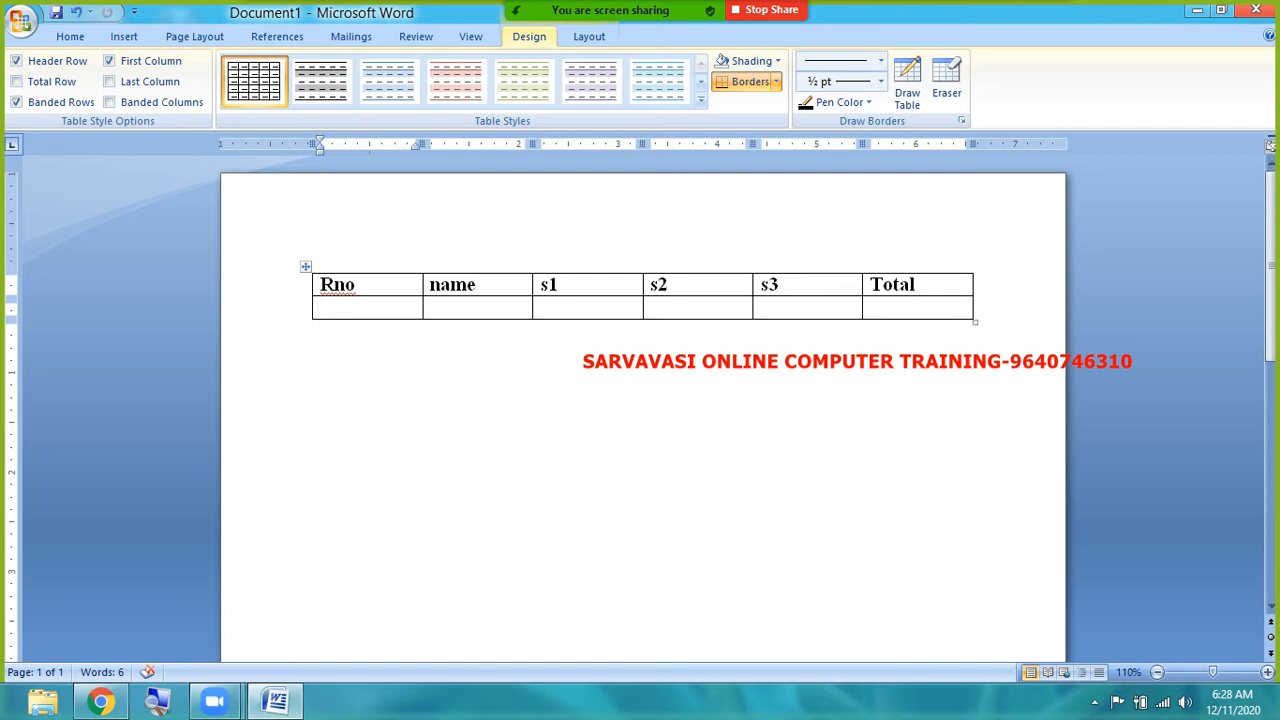
left_click(889, 306)
key("Tab")
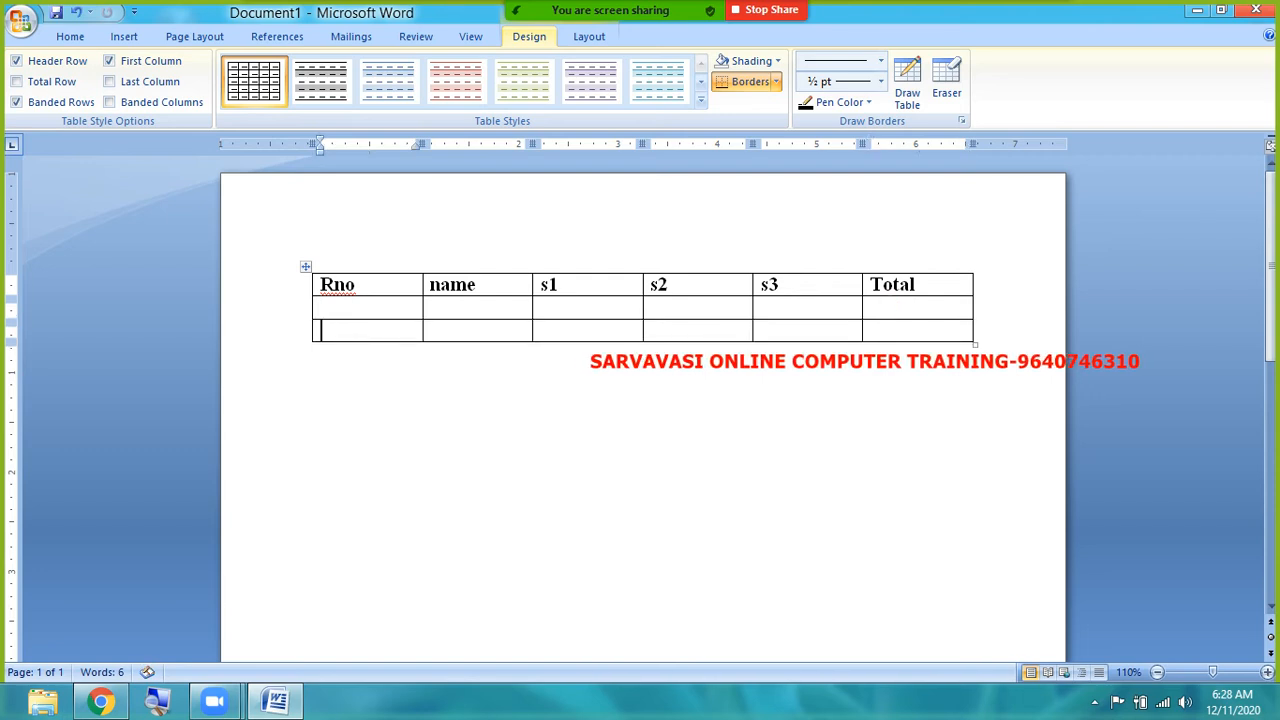
left_click(886, 328)
key("Tab")
left_click(886, 353)
key("Tab")
left_click(894, 377)
key("Tab")
left_click(889, 399)
key("Tab")
left_click(886, 422)
key("Tab")
left_click(895, 445)
key("Tab")
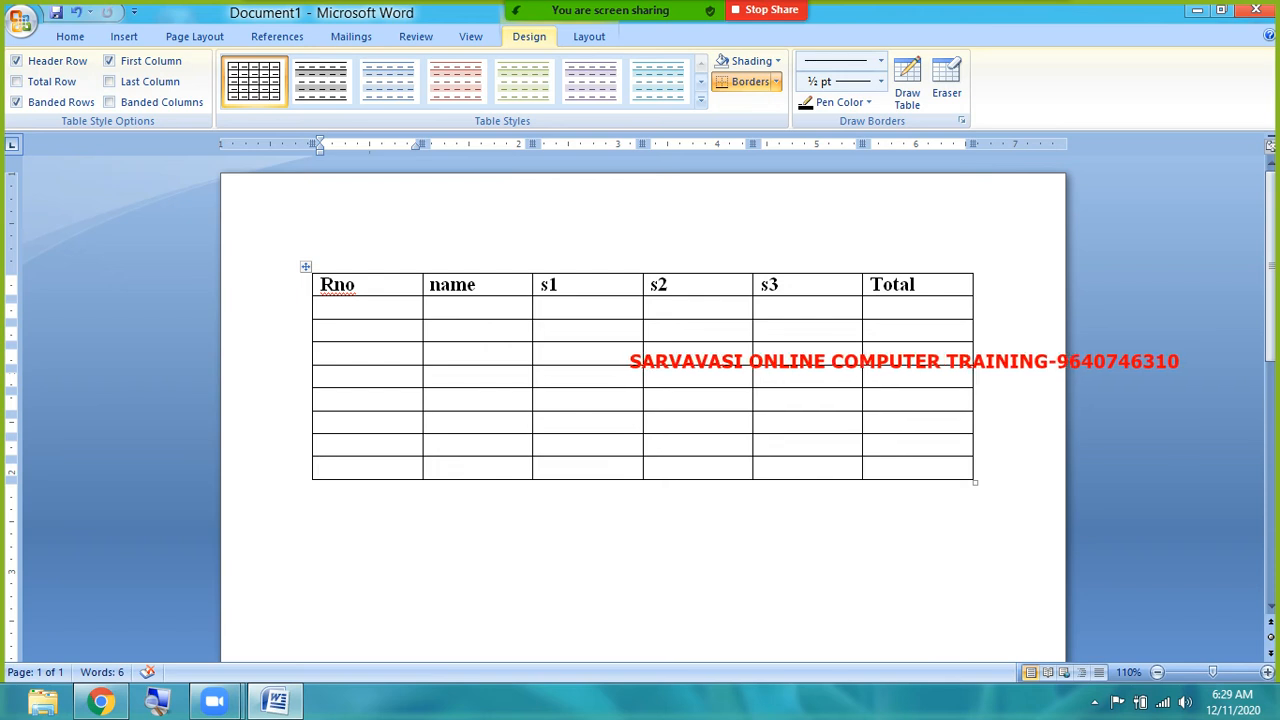
left_click(411, 591)
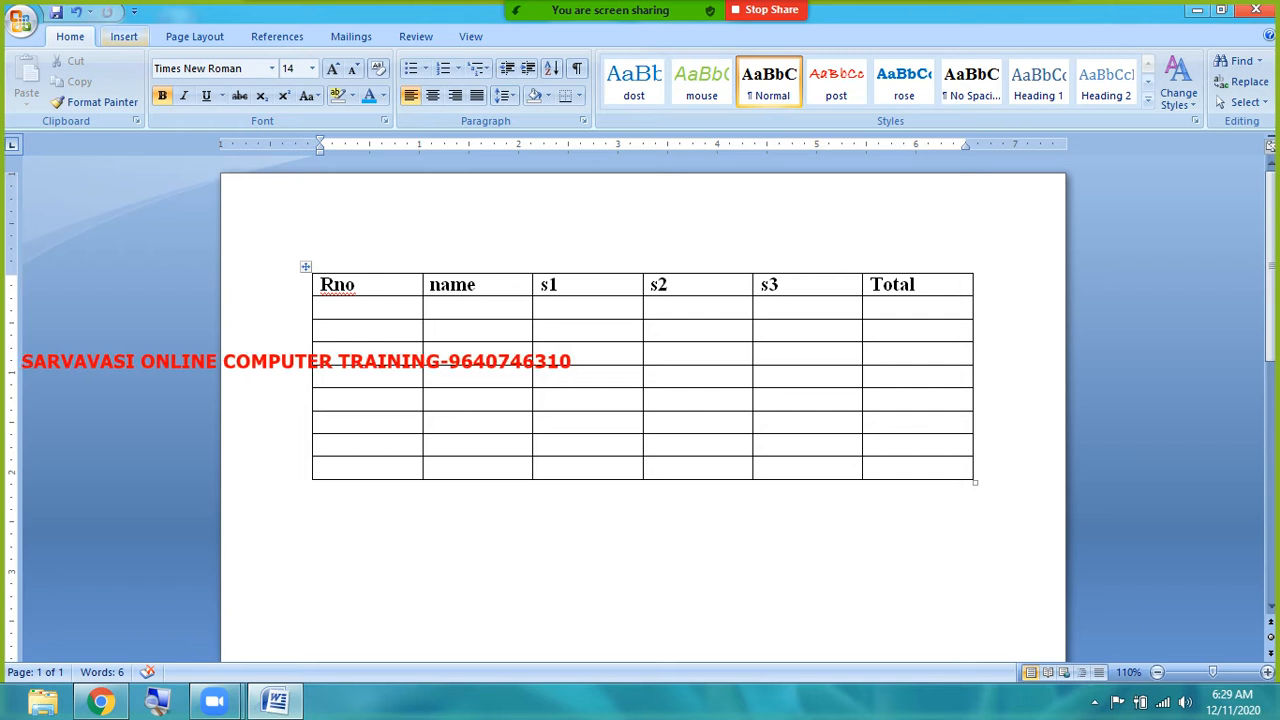
left_click(1094, 702)
right_click(1123, 576)
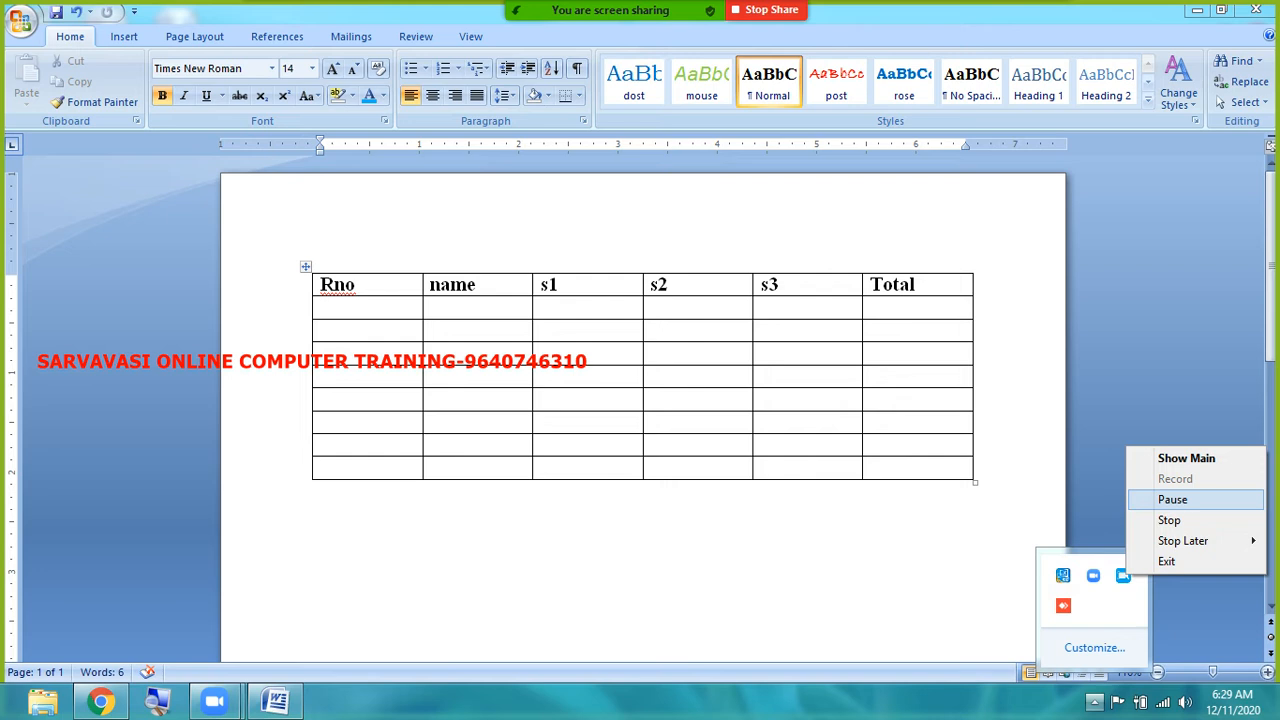
left_click(1172, 499)
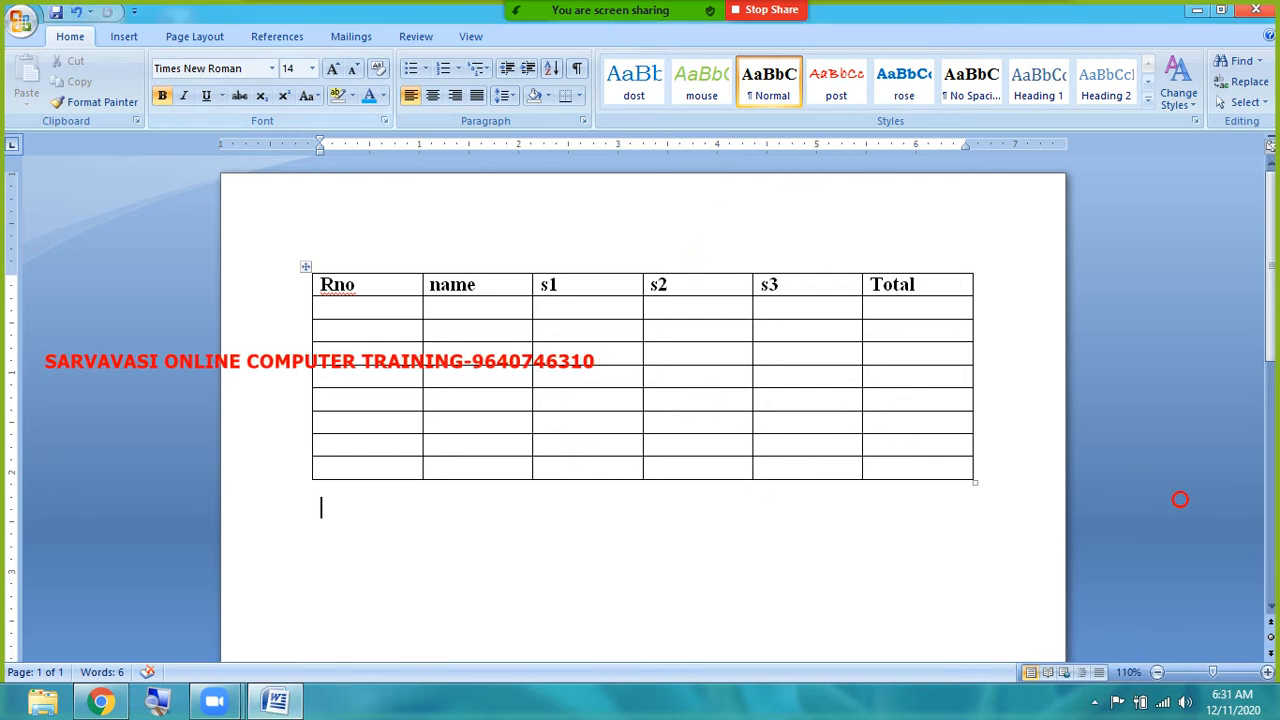
left_click(124, 36)
left_click(154, 90)
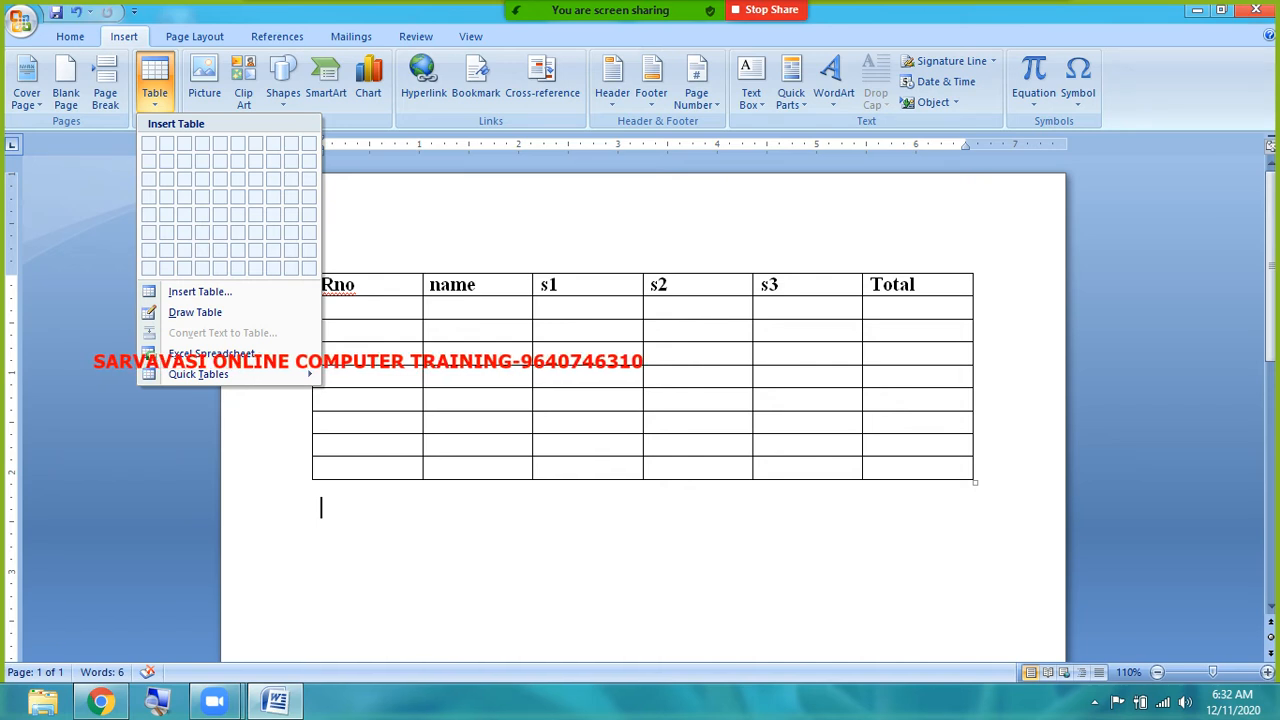
left_click(420, 583)
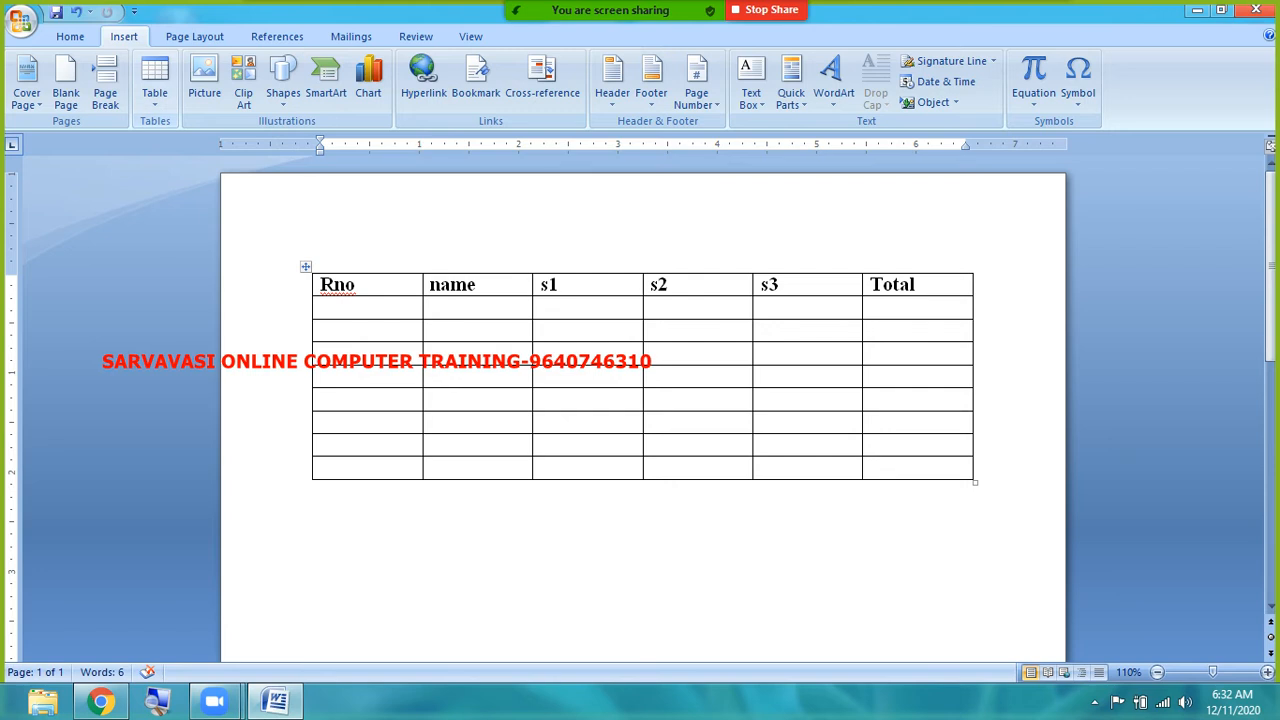
left_click(155, 100)
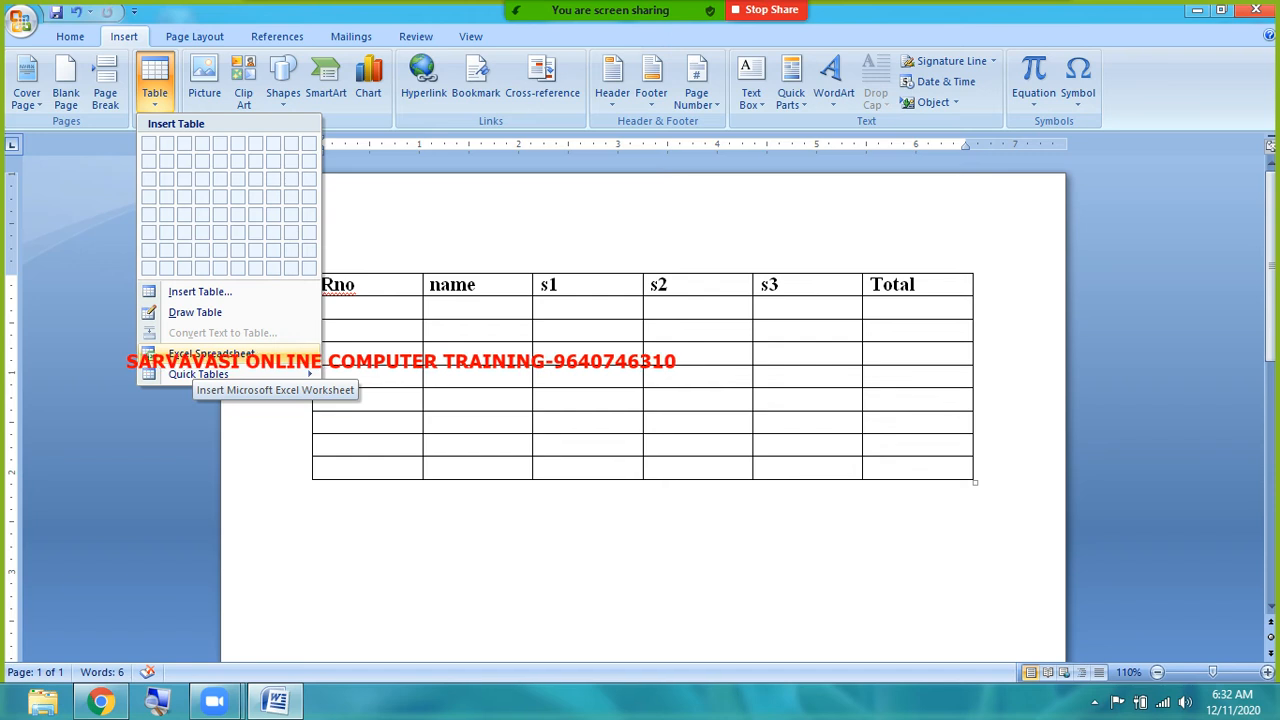
left_click(408, 589)
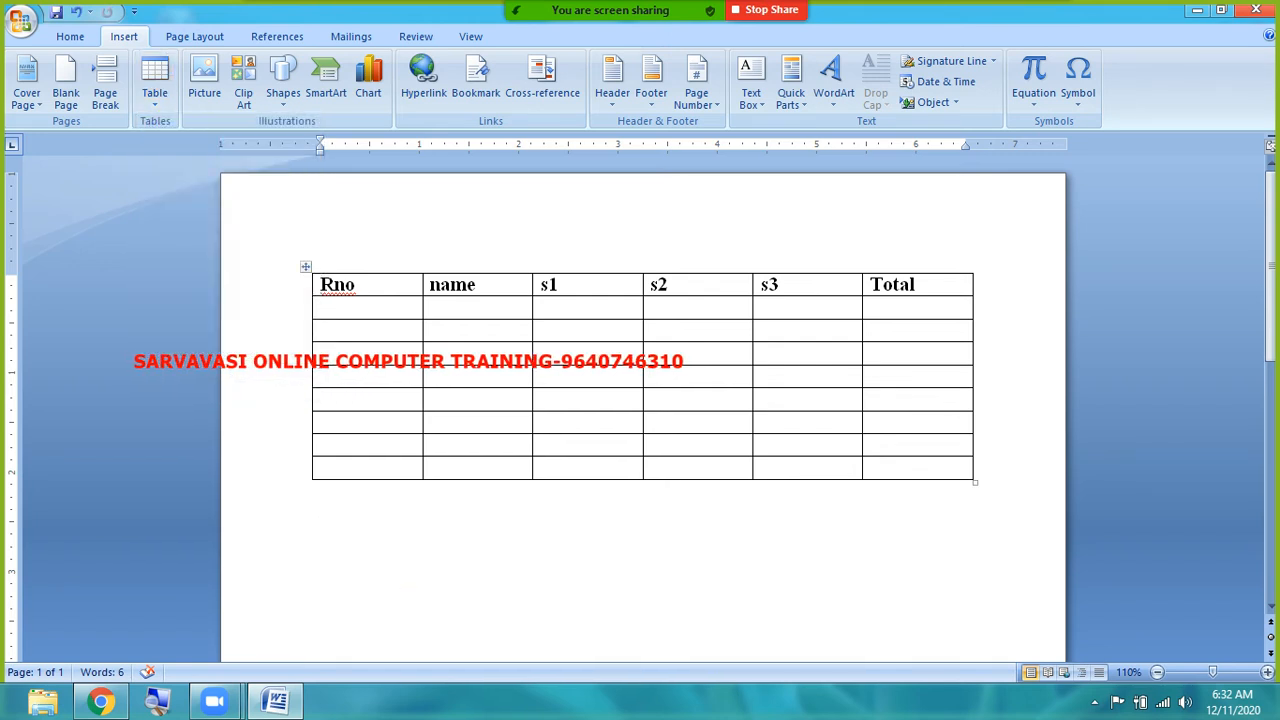
- Clear the contents of the student marks table and delete the whole table from the page
left_click(305, 270)
key("Delete")
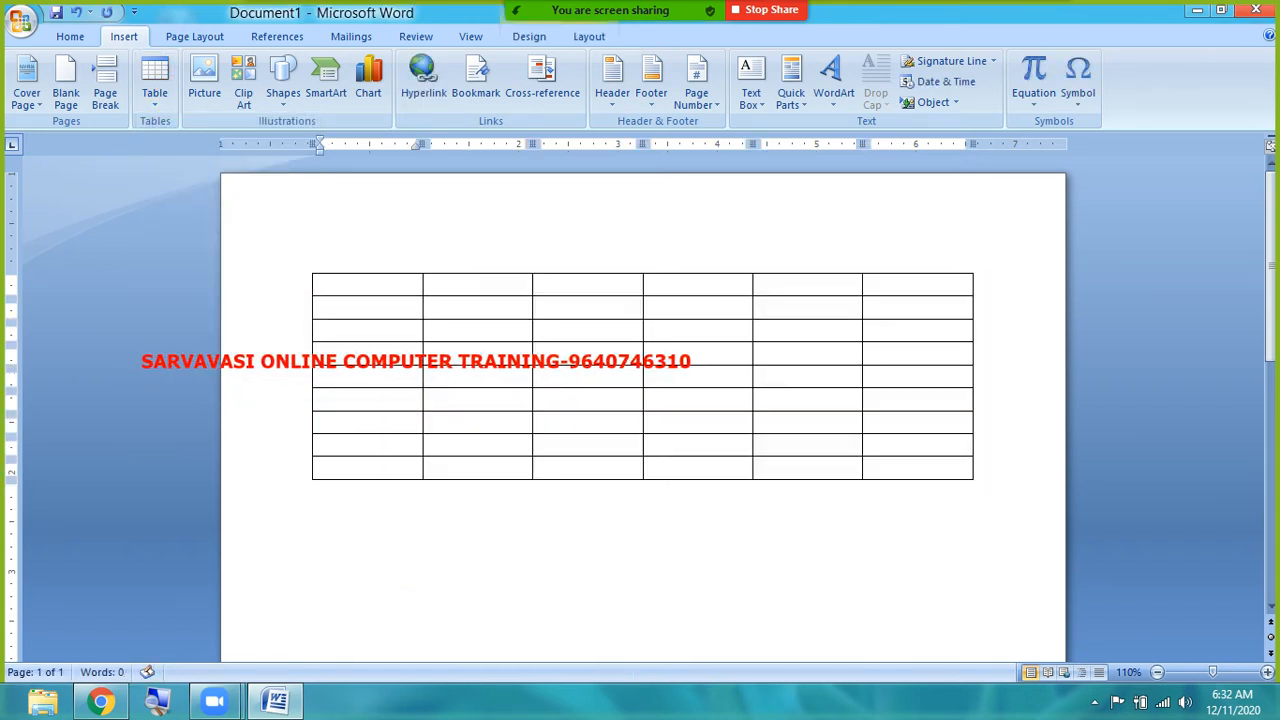
left_click_drag(449, 558, 430, 284)
key("Delete")
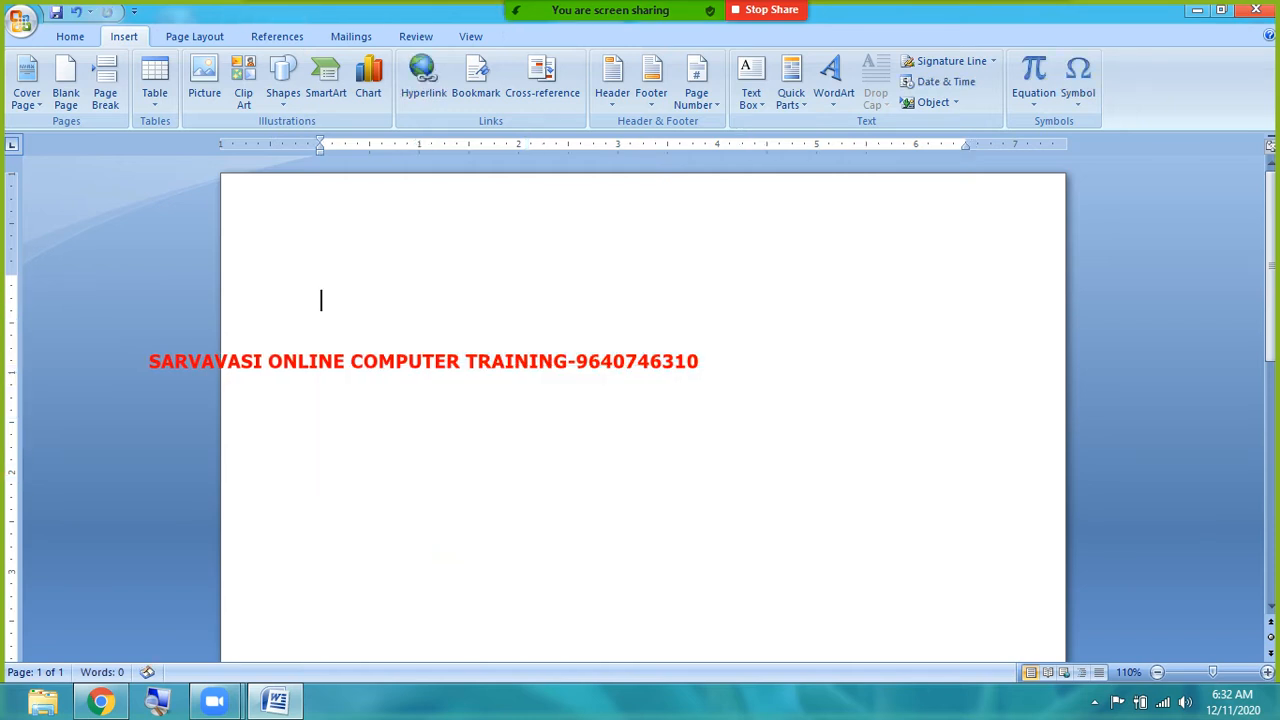
- Insert an Excel spreadsheet into the page and enlarge its frame to show columns A to I and rows 1 to 13
left_click(154, 80)
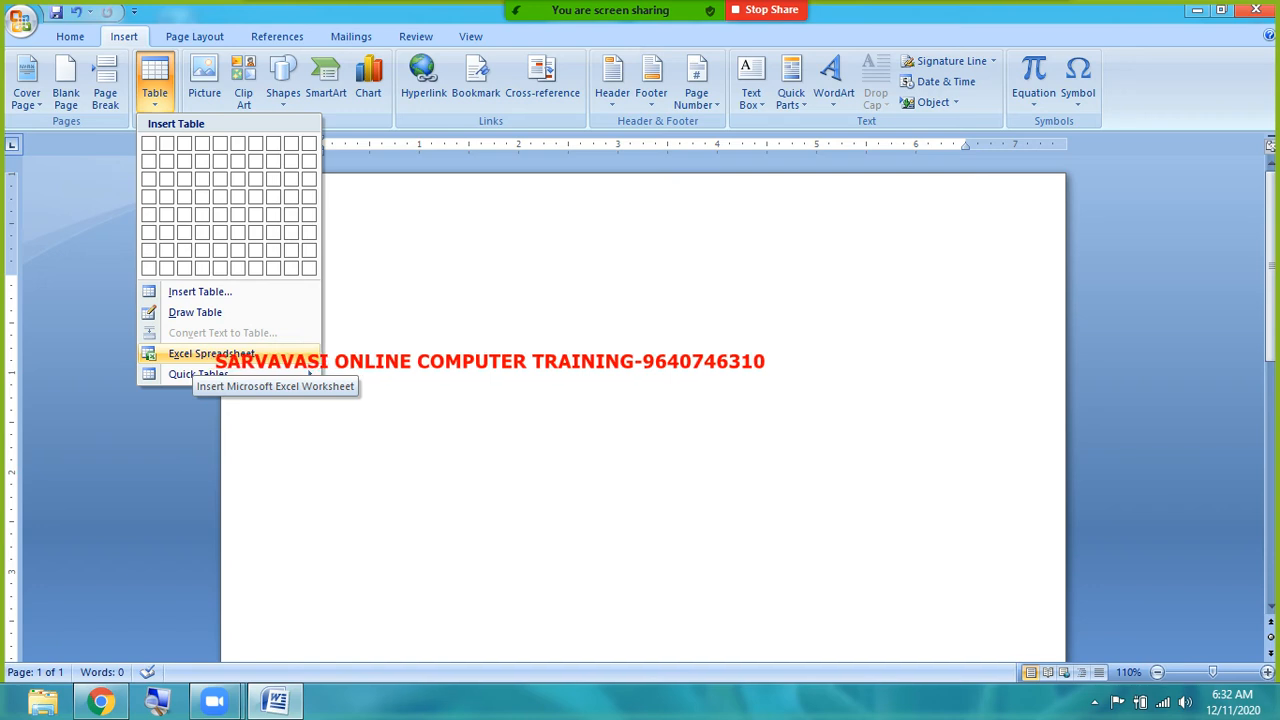
left_click(200, 354)
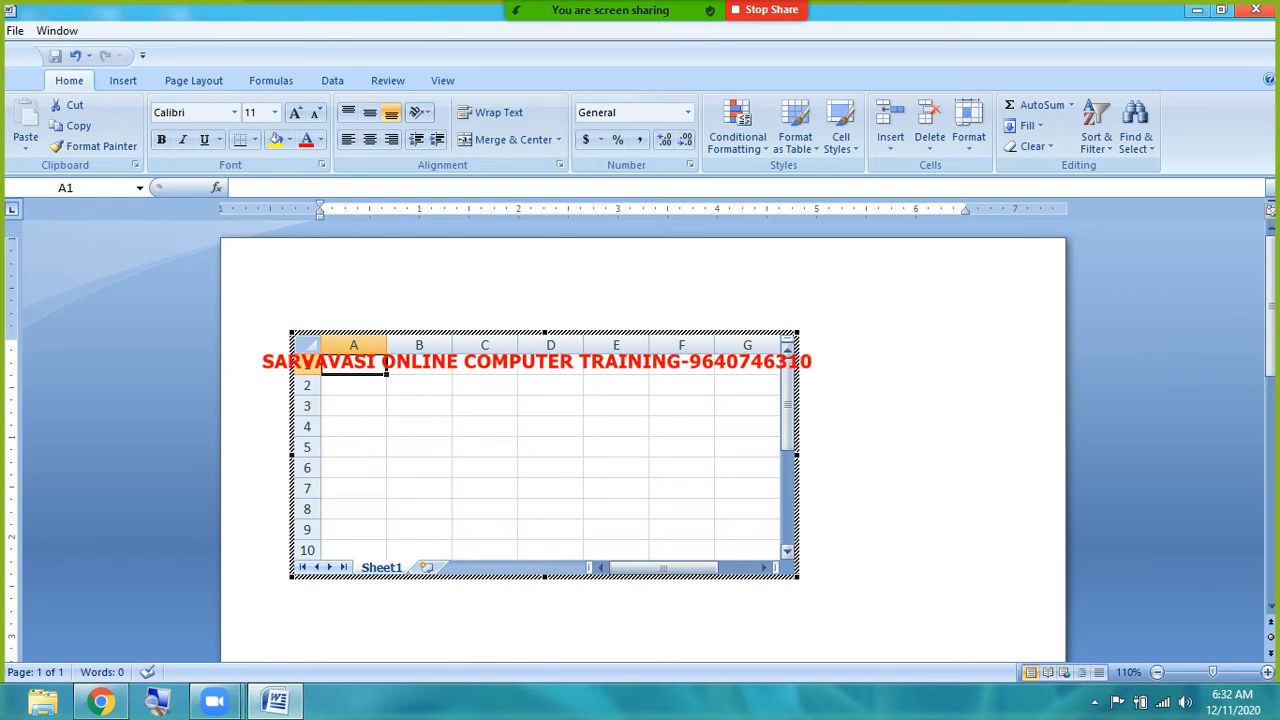
left_click_drag(797, 455, 930, 455)
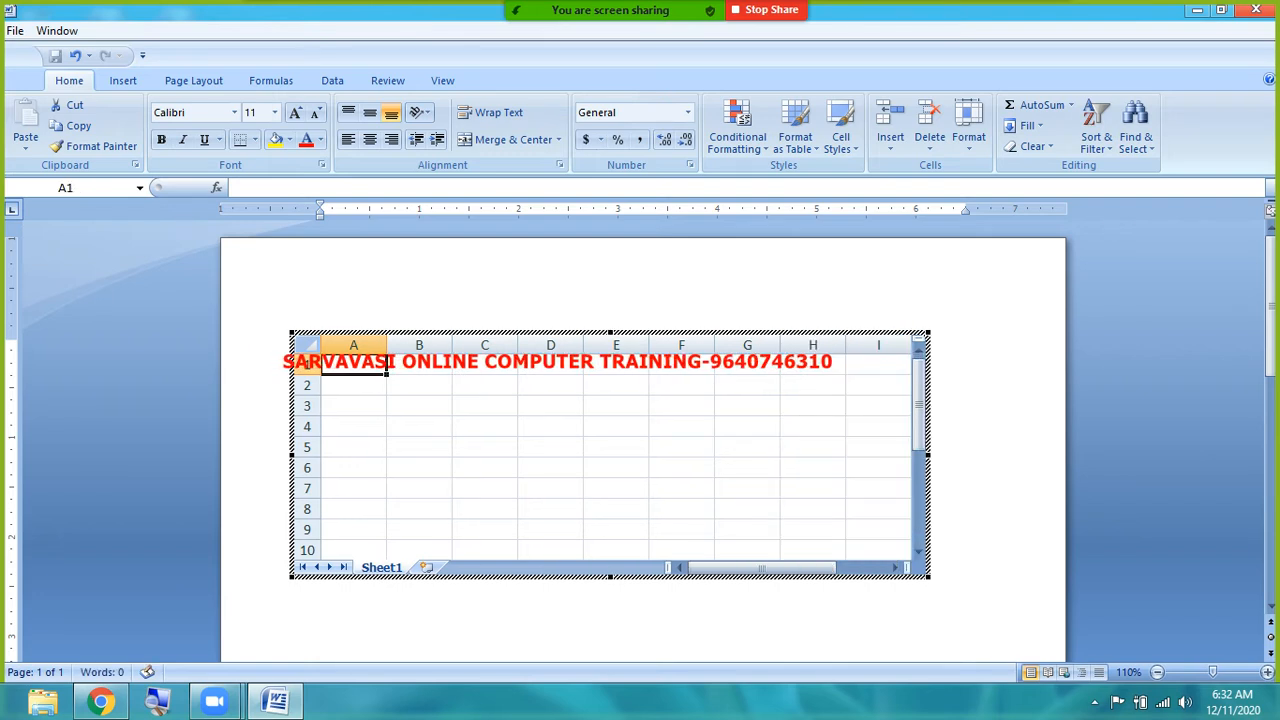
left_click_drag(610, 577, 610, 640)
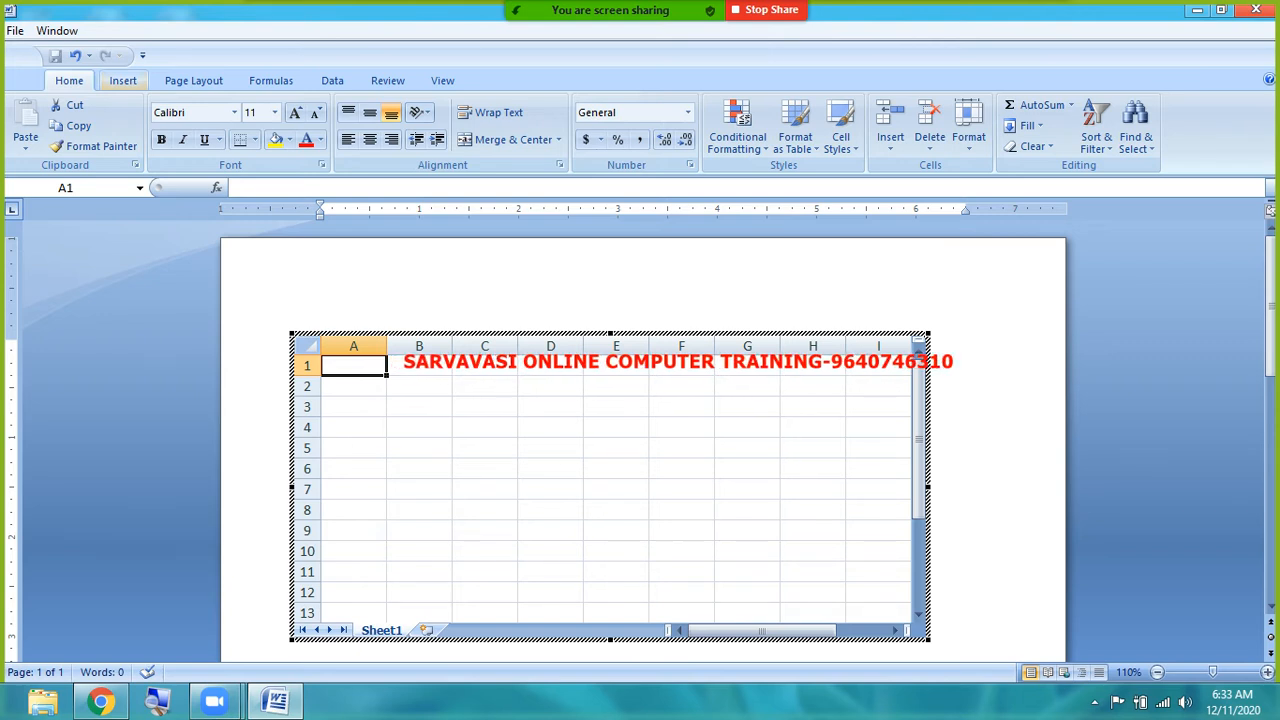
- Enter the headings rno, name and s1 in cells A1 to C1 of the embedded spreadsheet
type("rno")
key("Return")
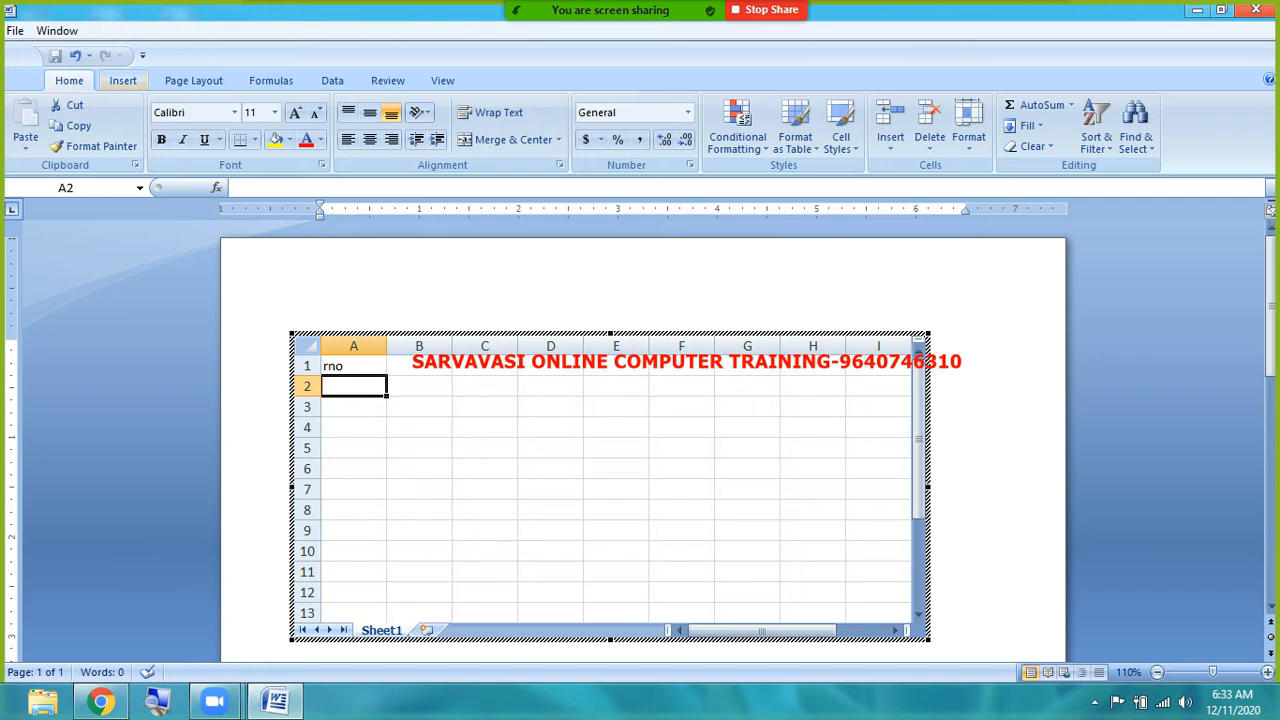
key("Up")
key("Right")
type("name")
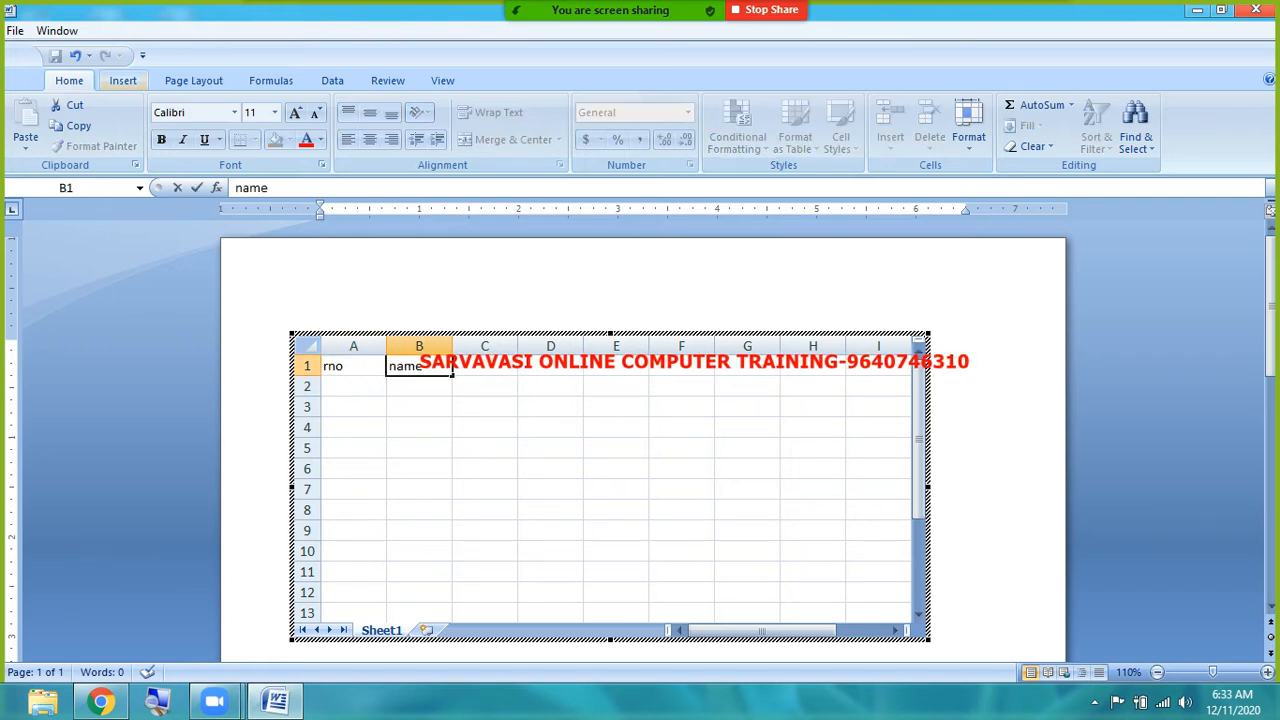
key("Return")
key("Up")
key("Right")
type("s1")
key("Right")
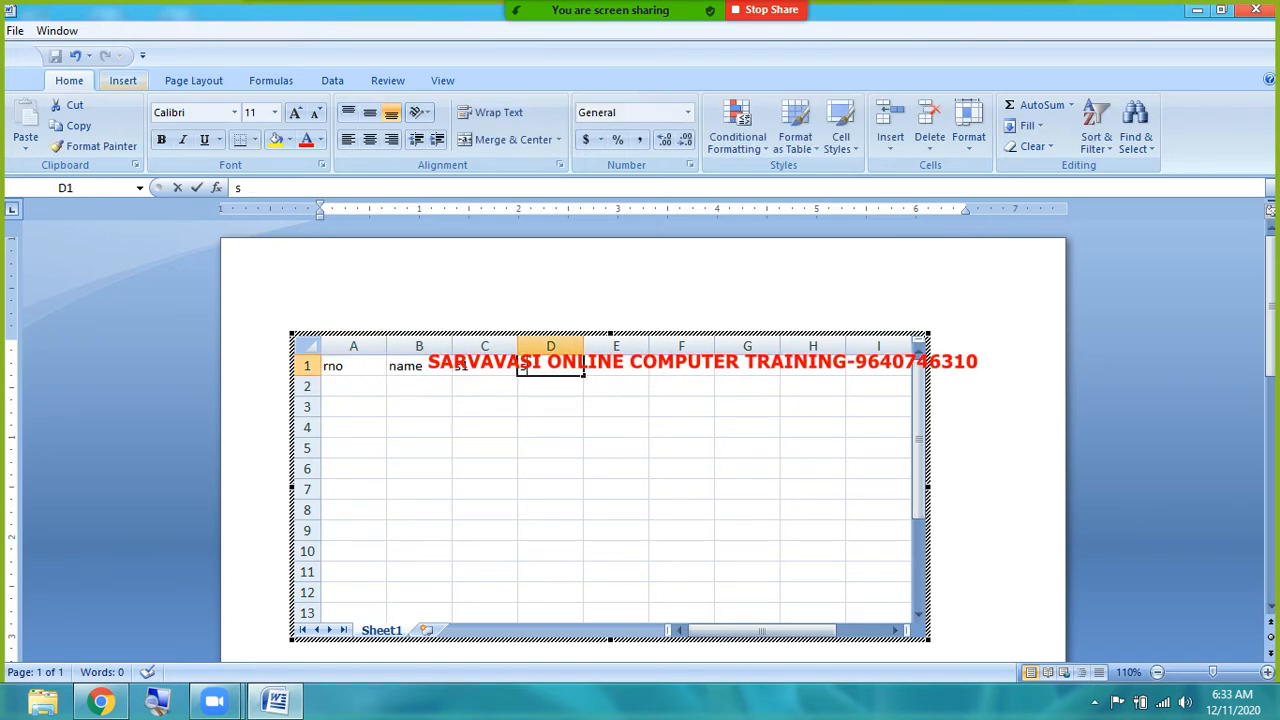
- Enter the headings s2, s3 and total in cells D1 to F1
type("s2")
key("Right")
type("s3")
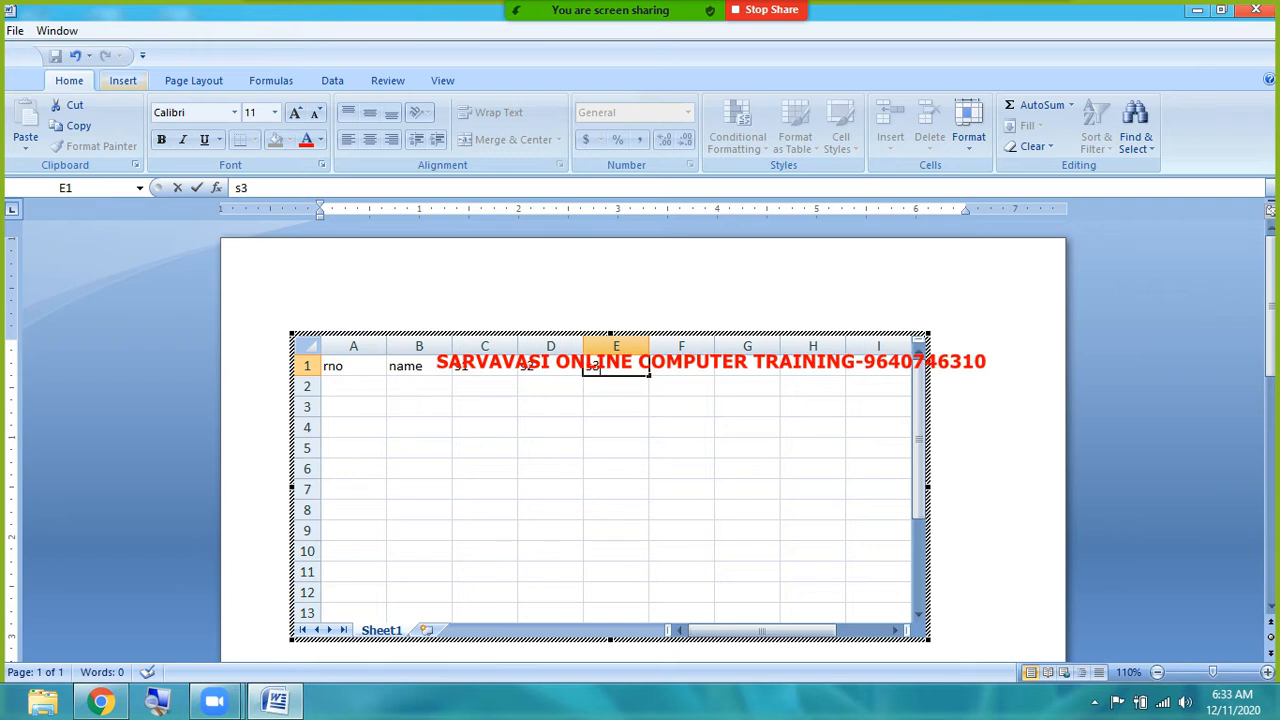
key("Return")
key("Up")
key("Right")
type("tpt")
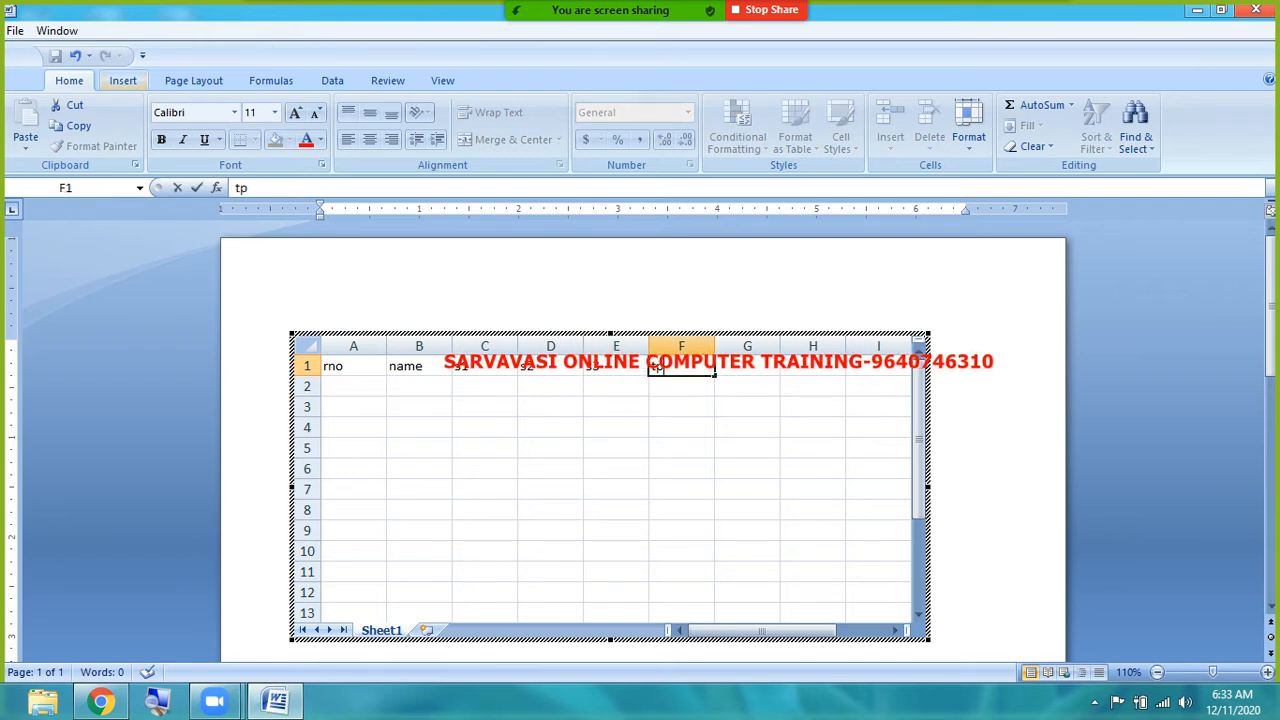
key("BackSpace")
key("BackSpace")
type("otal")
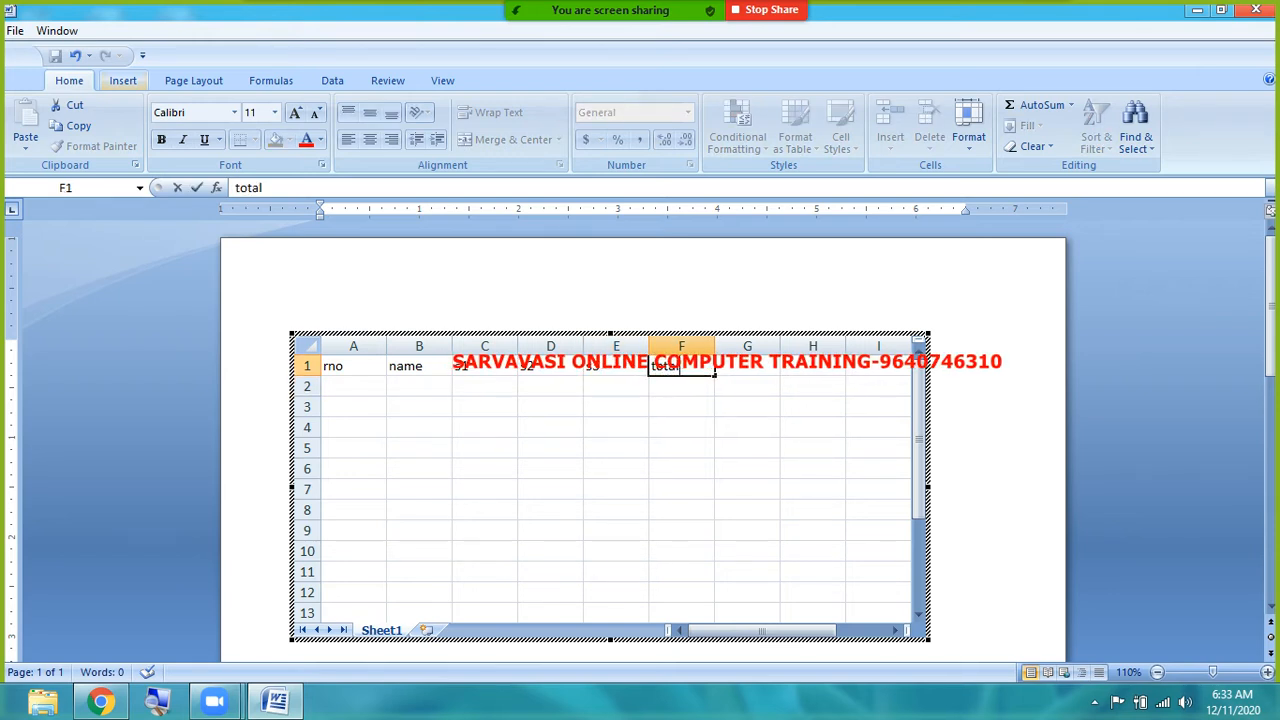
key("Return")
- Fill row 2 with roll number 1, the student's name, and the marks 45, 67 and 45 for s1 to s3
key("Left")
key("Left")
key("Left")
key("Left")
key("Left")
type("1")
key("Right")
type("raj")
key("Right")
type("45")
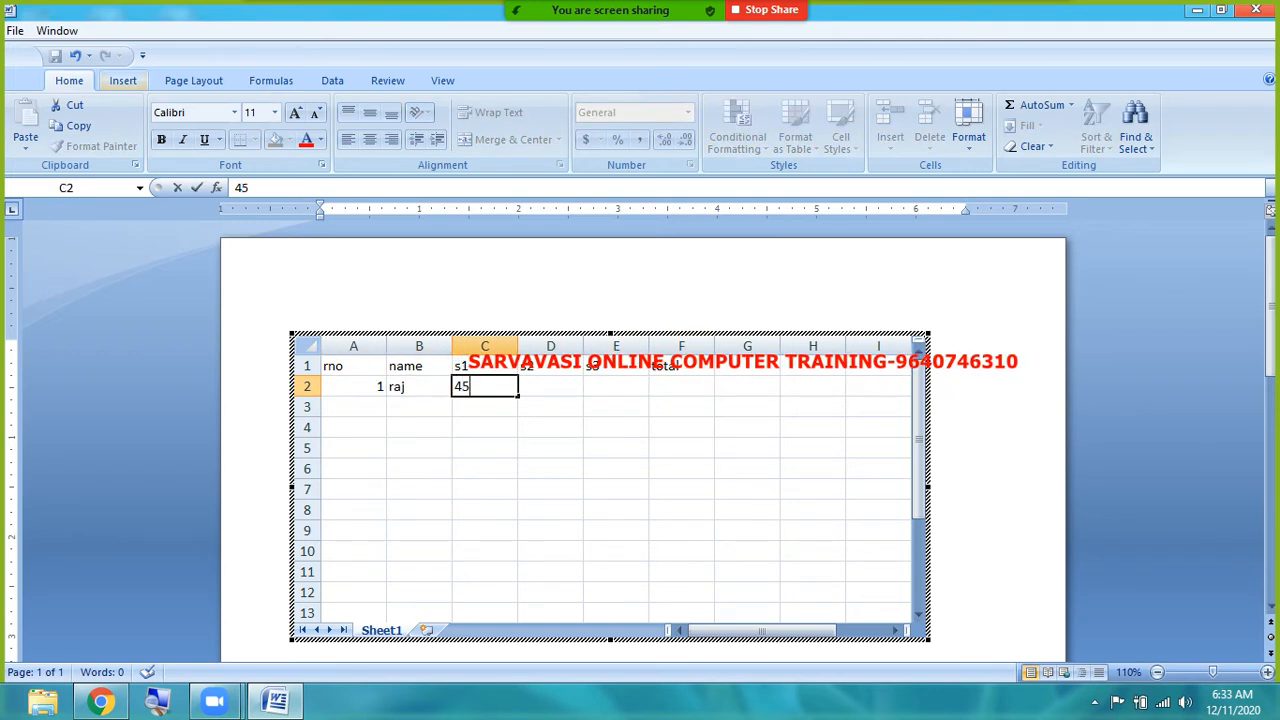
key("Right")
type("67")
key("Right")
type("45")
key("Right")
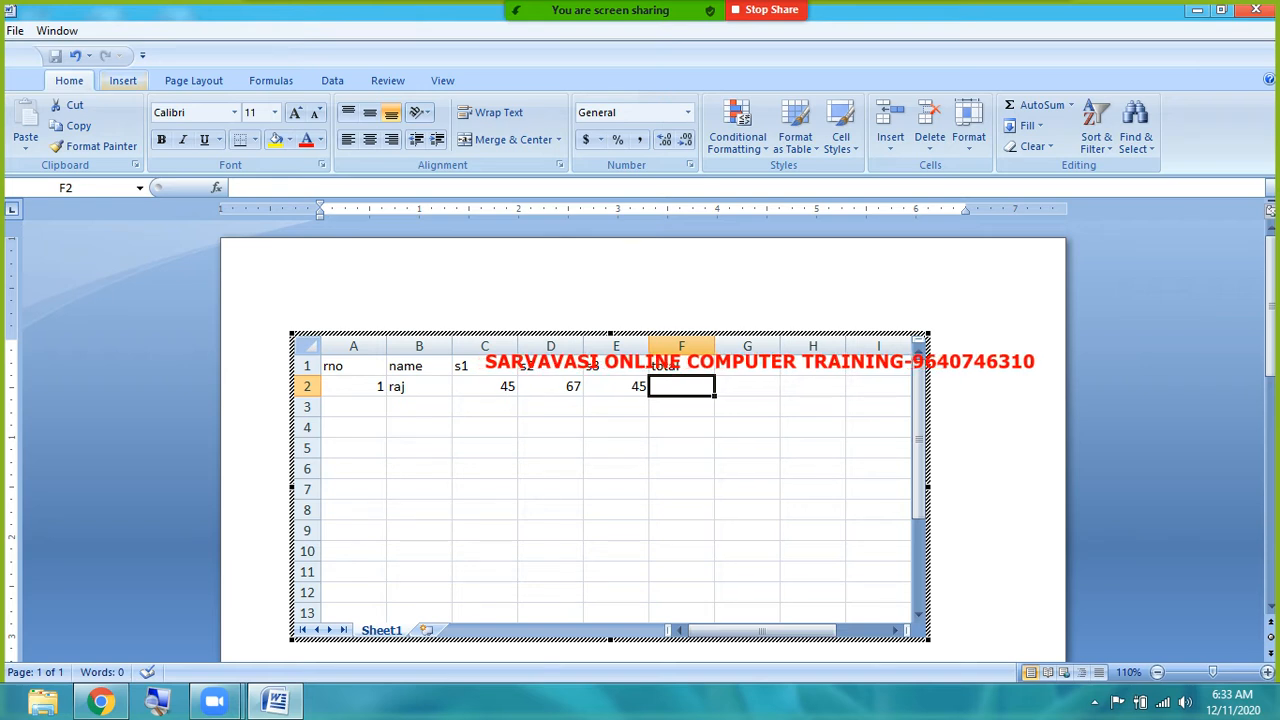
- Total the three marks in F2 with the formula =sum(c2:e2) and return to the document
type("=")
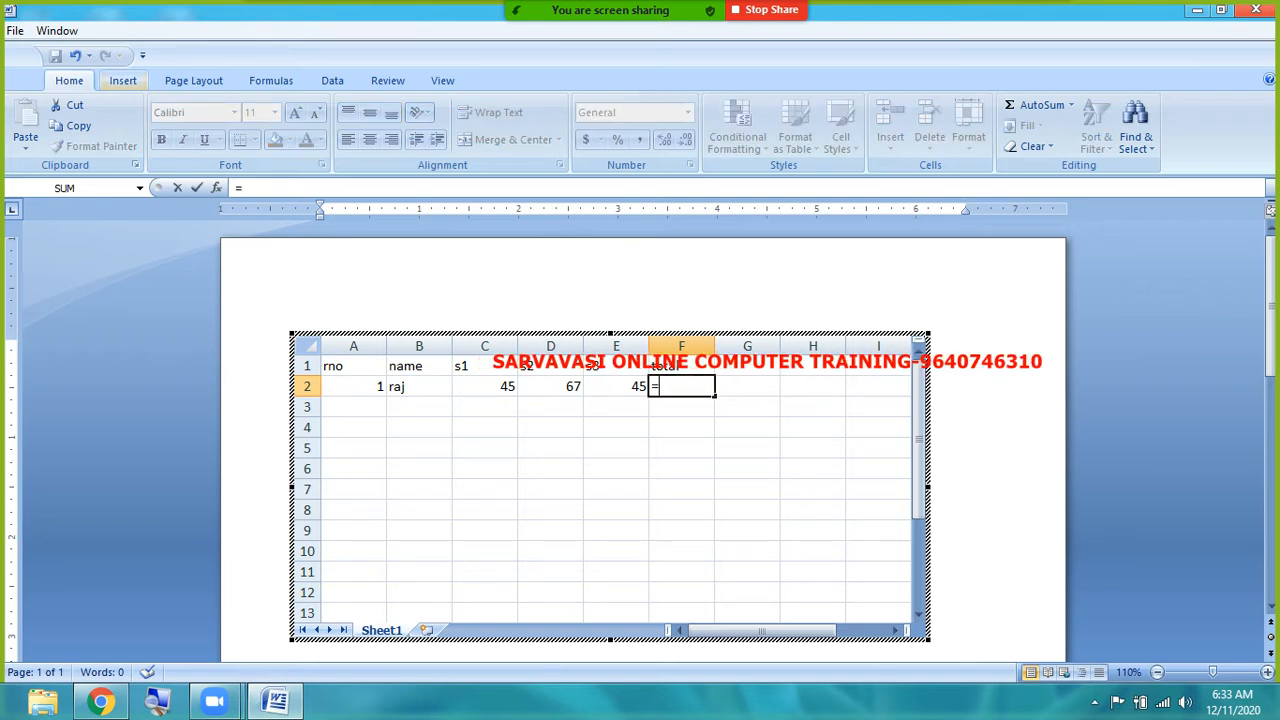
type("sum")
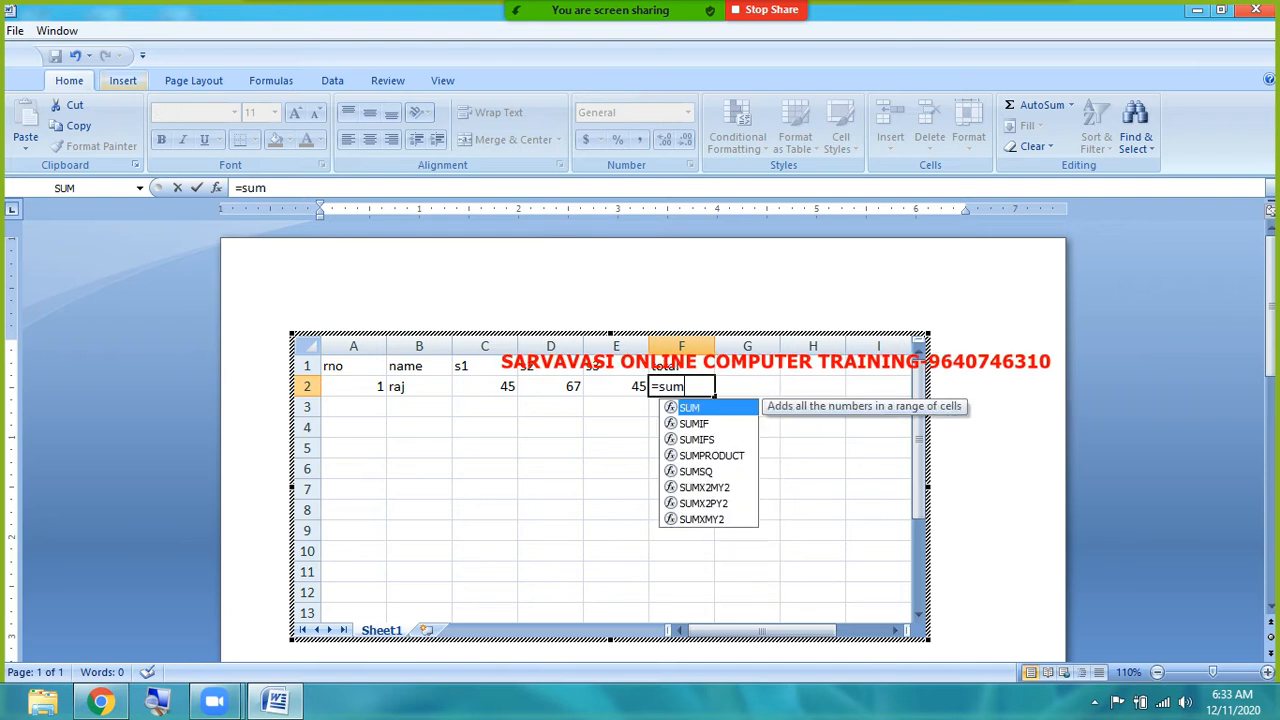
type("(")
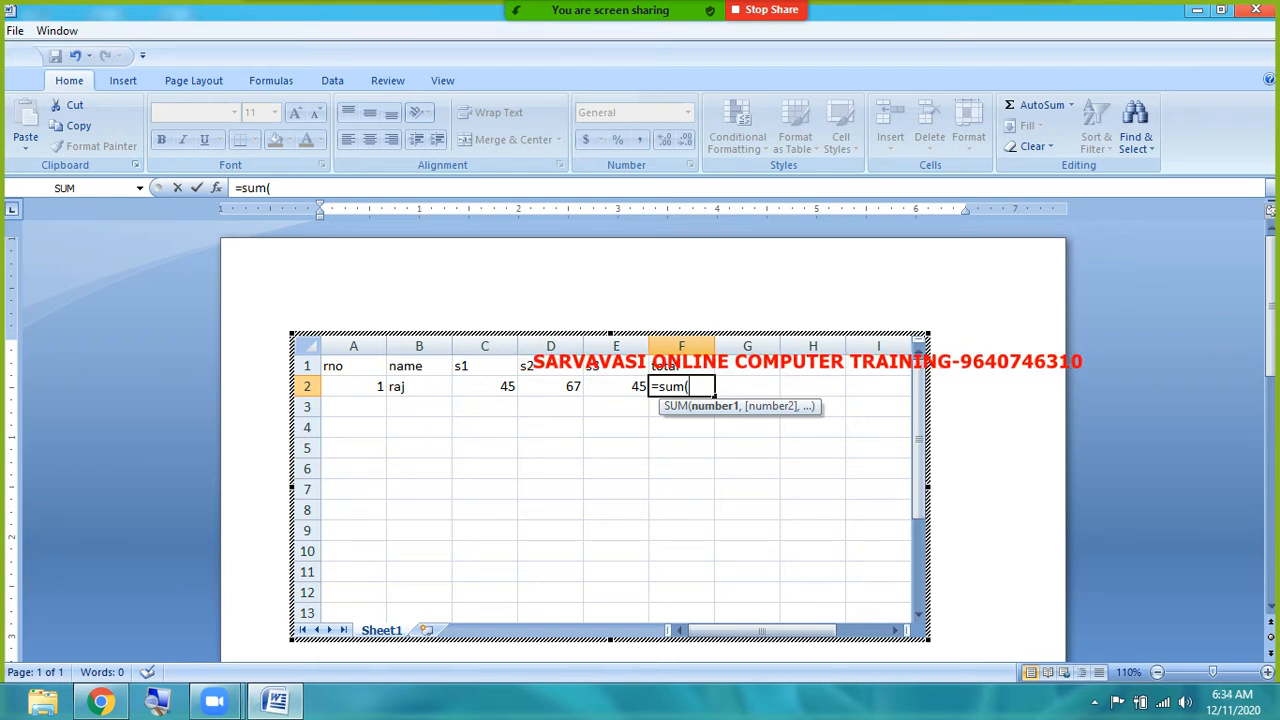
type("c2")
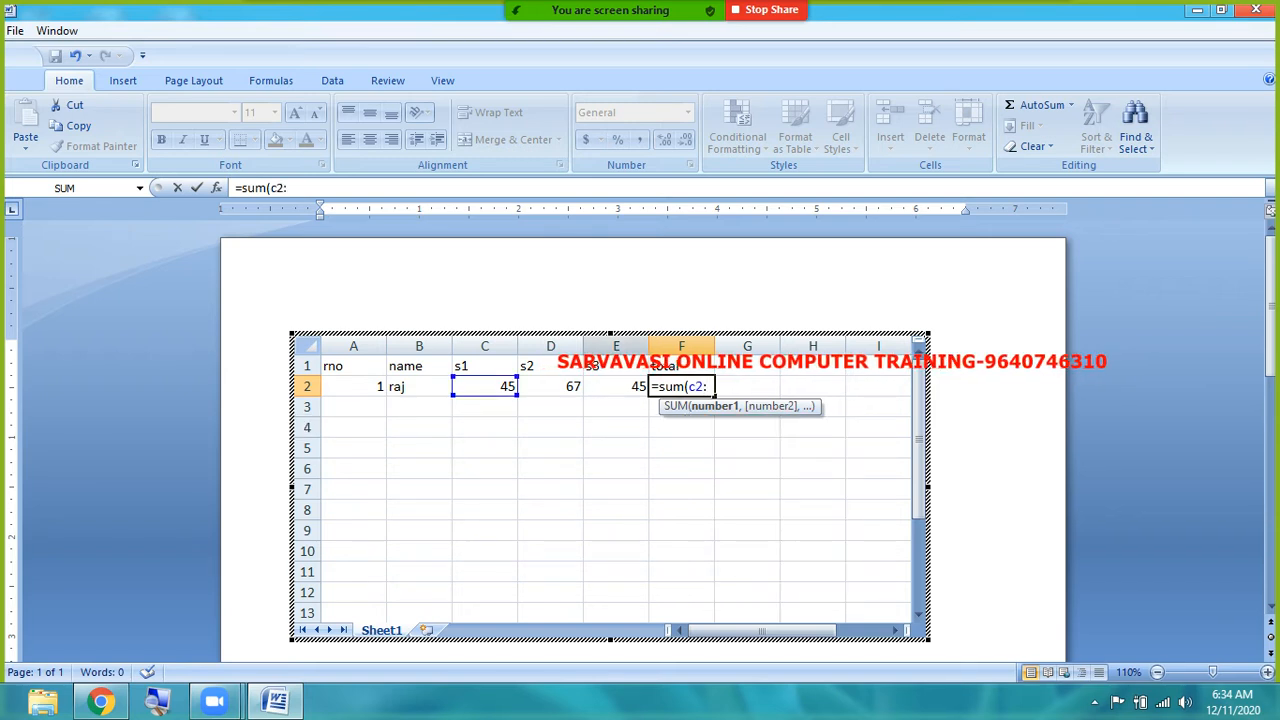
type(":e2")
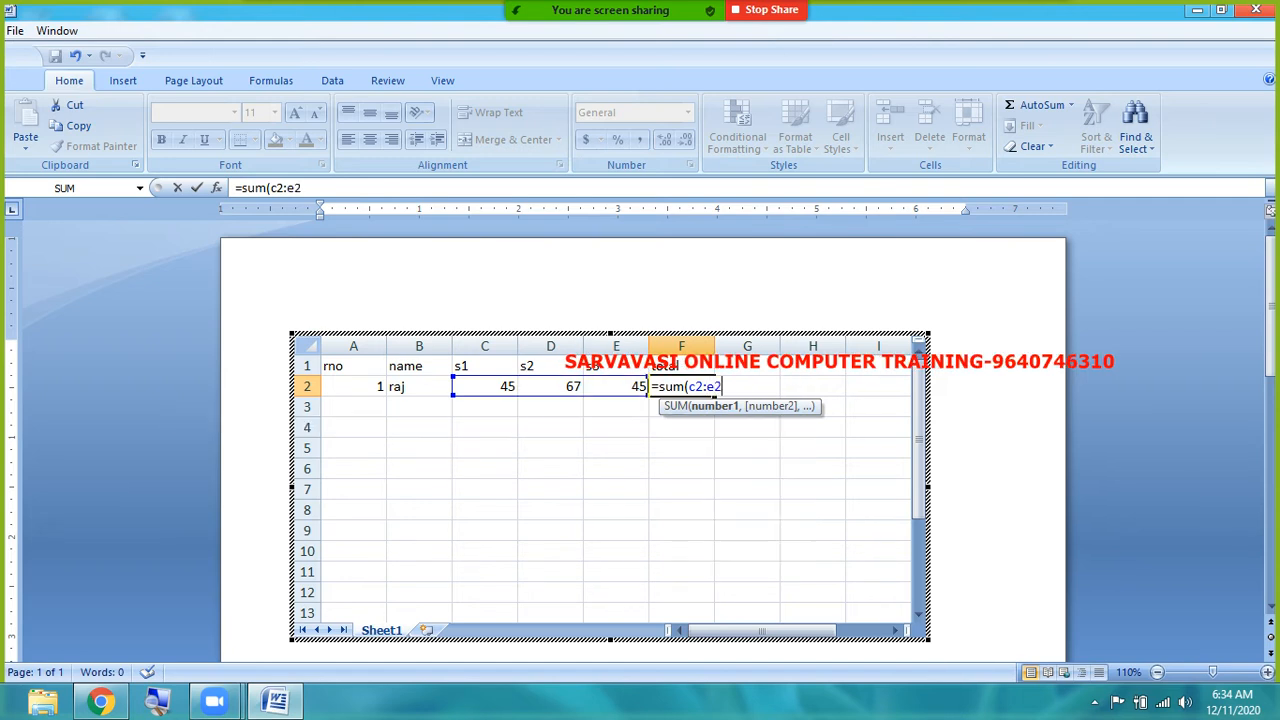
type(")")
key("Return")
left_click(683, 386)
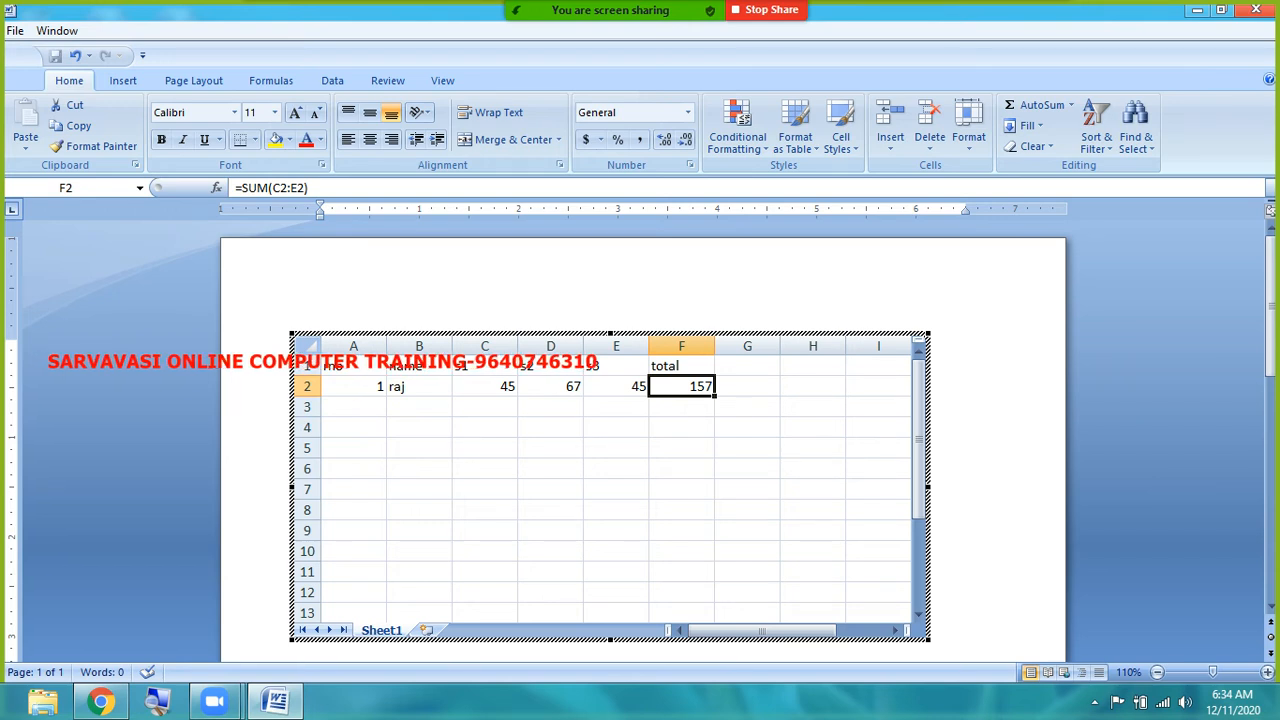
left_click(971, 508)
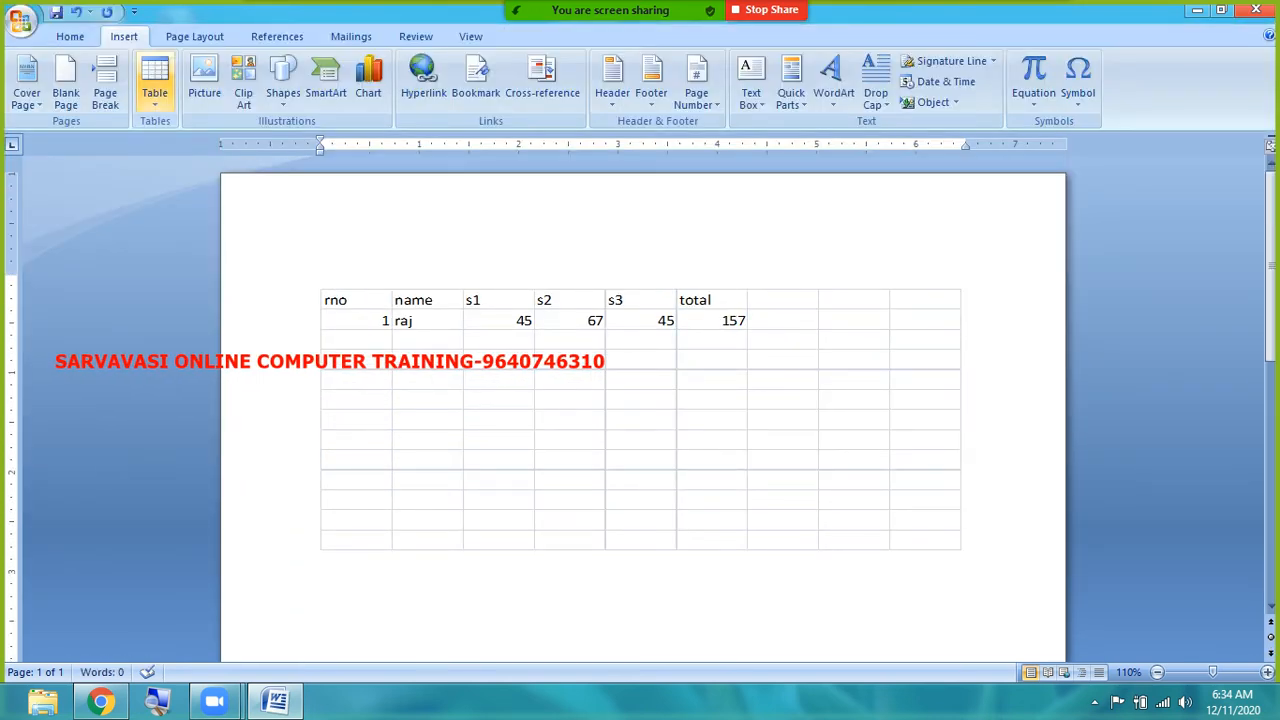
- Delete the embedded Excel spreadsheet from the page
left_click(154, 85)
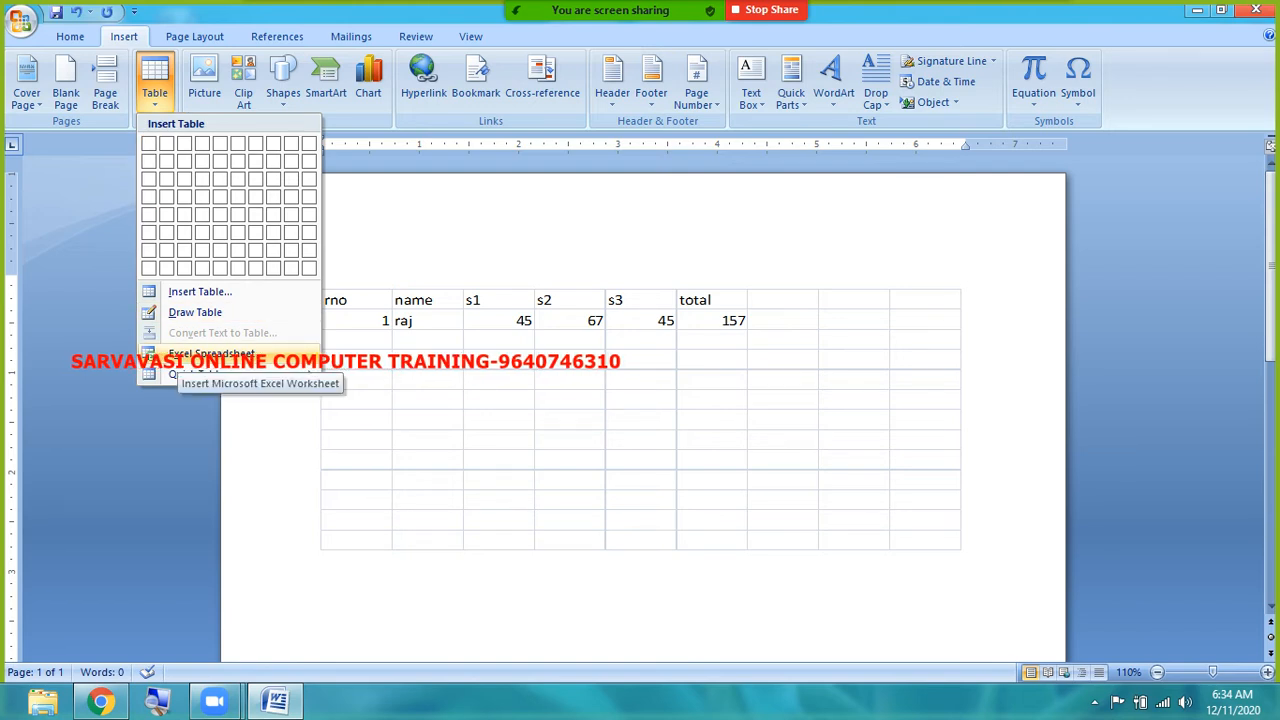
left_click(691, 470)
left_click(691, 470)
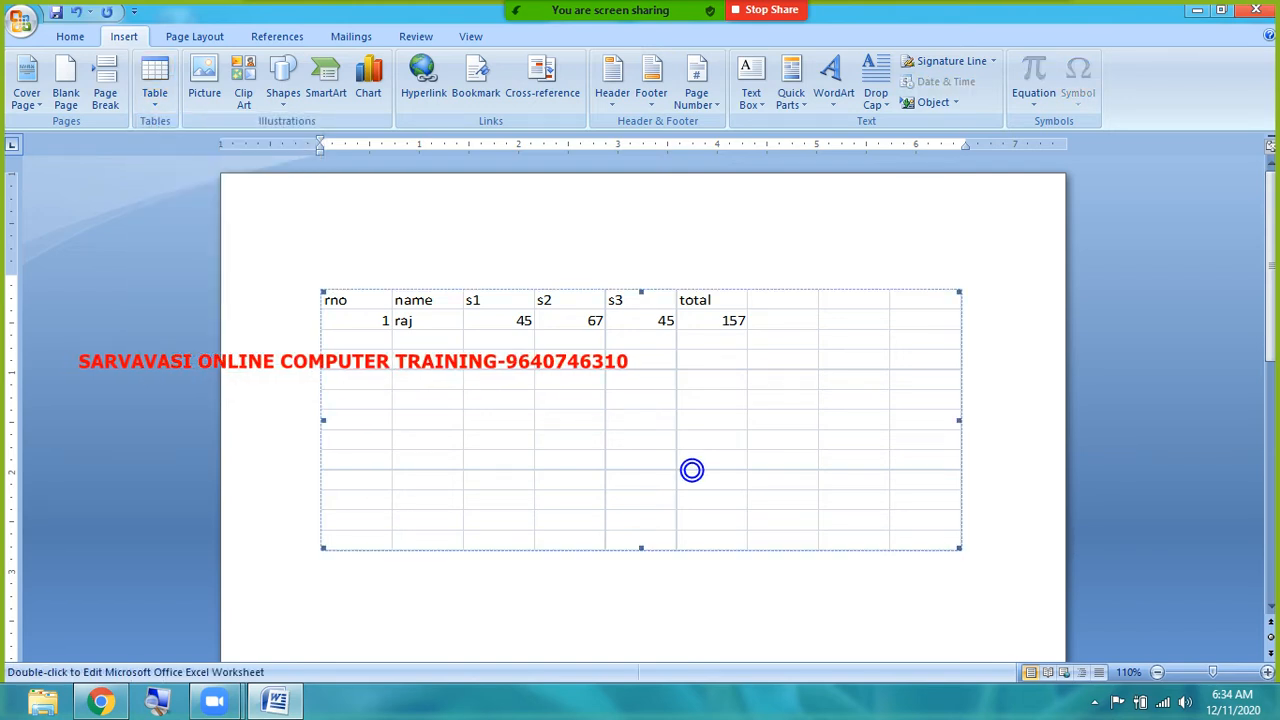
key("Delete")
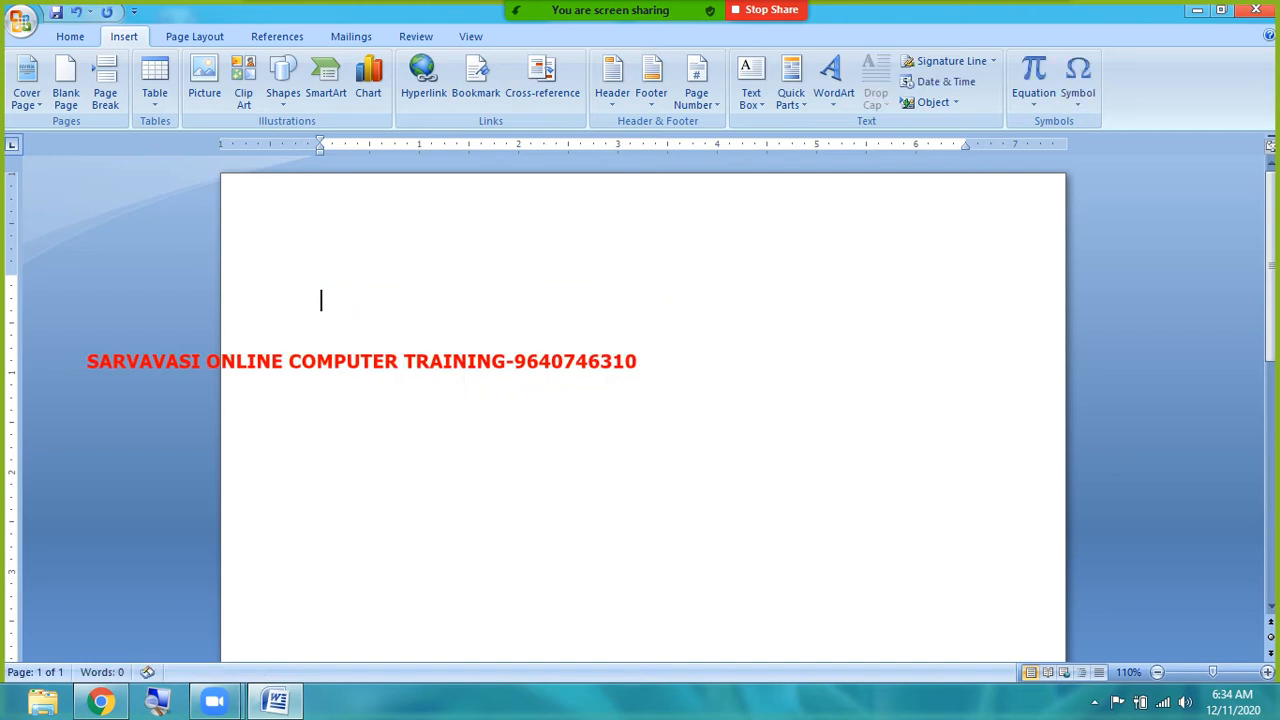
- Insert the built-in Calendar 4 quick table and look over its full length
left_click(146, 100)
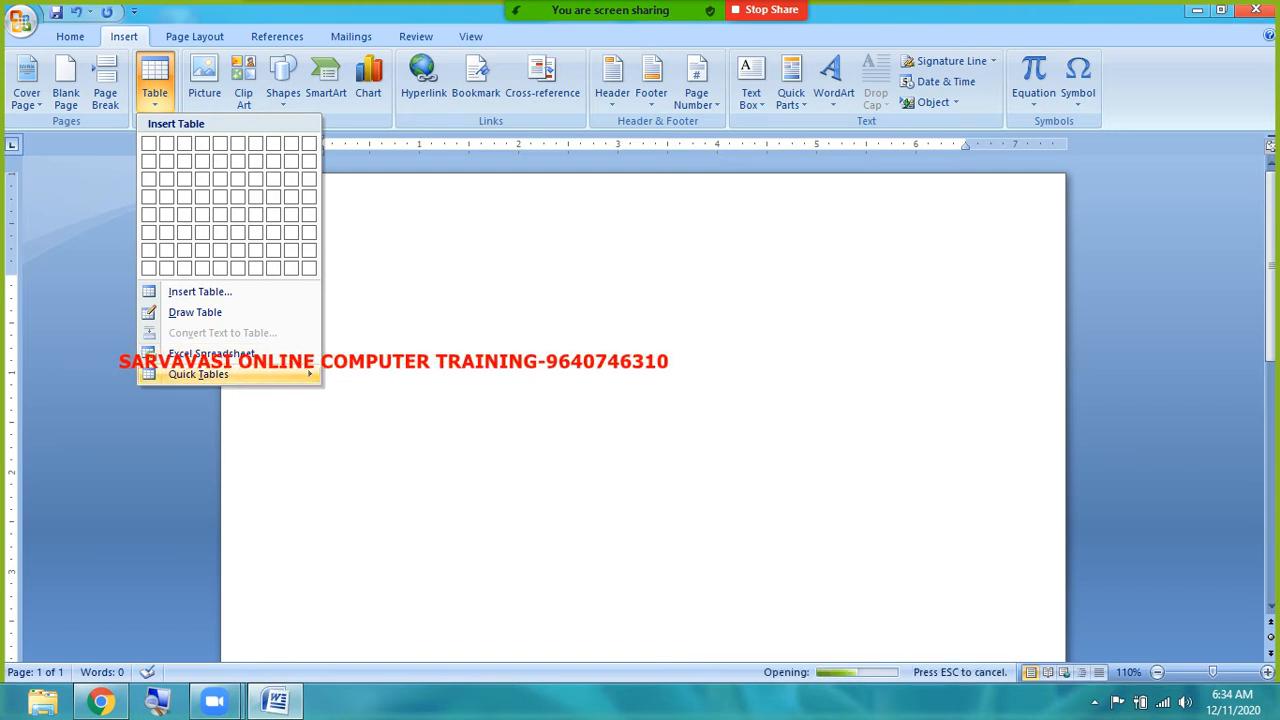
mouse_move(230, 374)
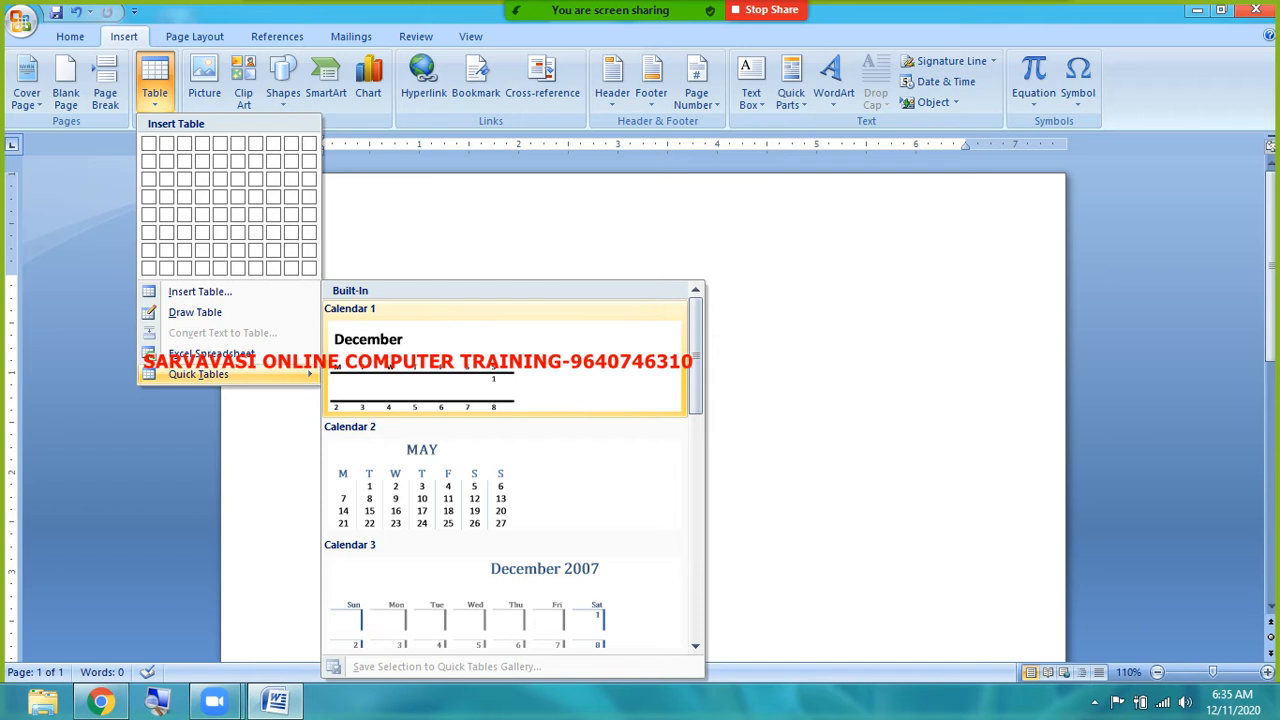
left_click_drag(697, 337, 697, 445)
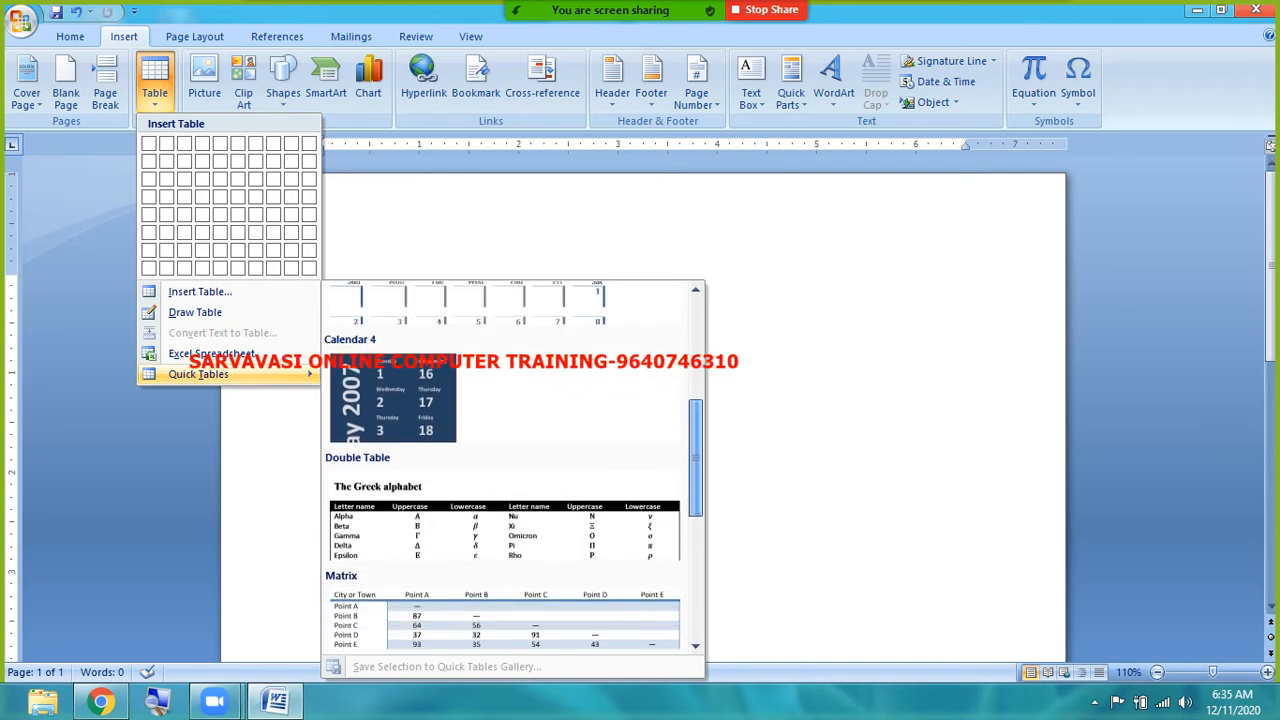
left_click(500, 400)
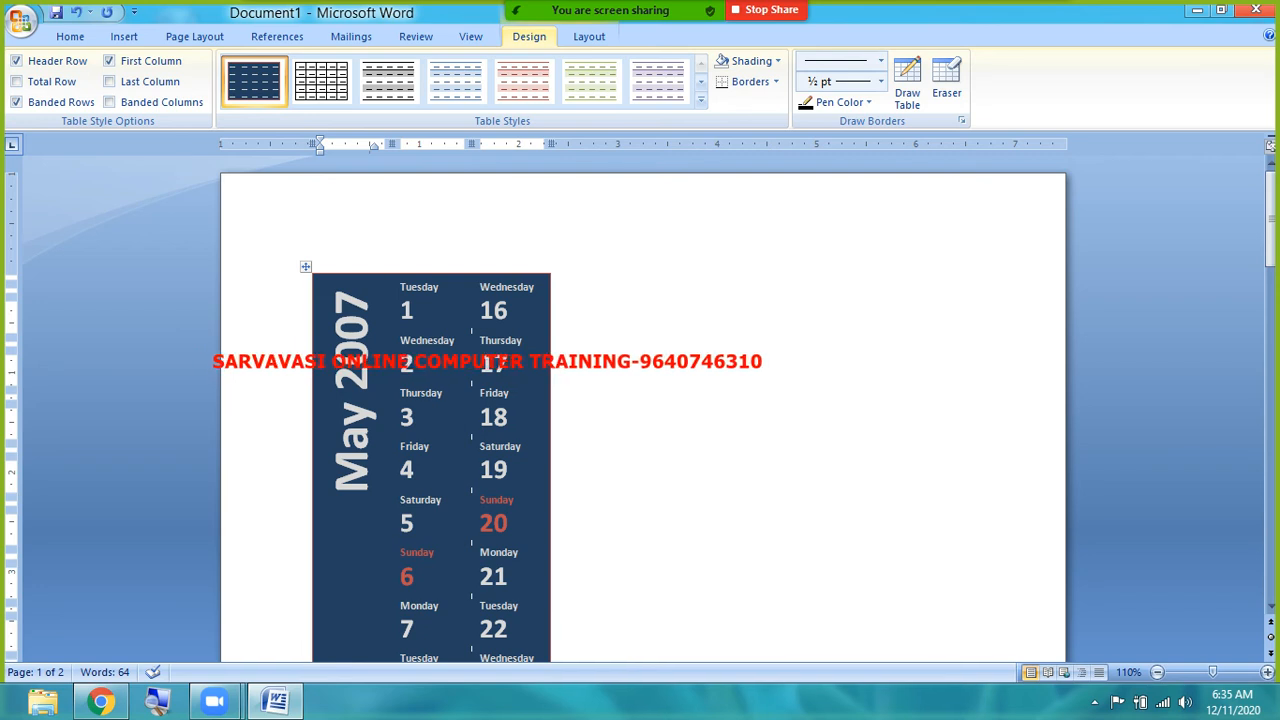
scroll(640, 400, "down", 10)
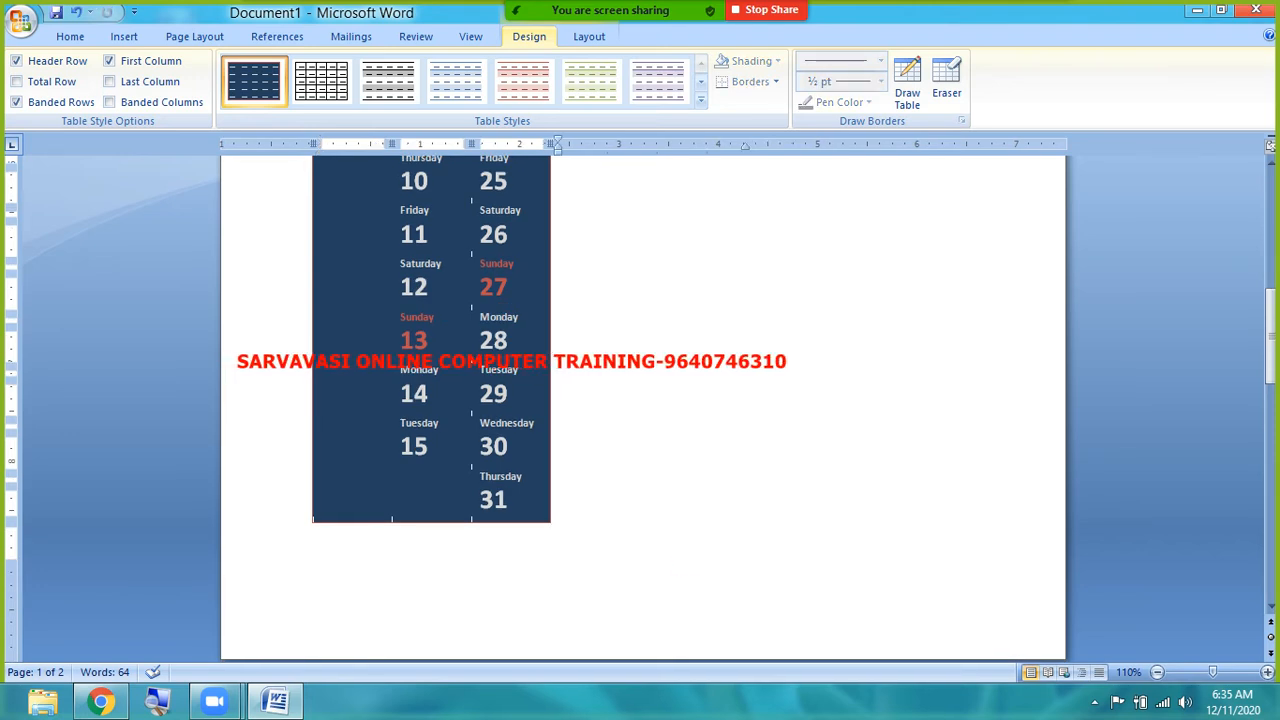
scroll(683, 560, "up", 10)
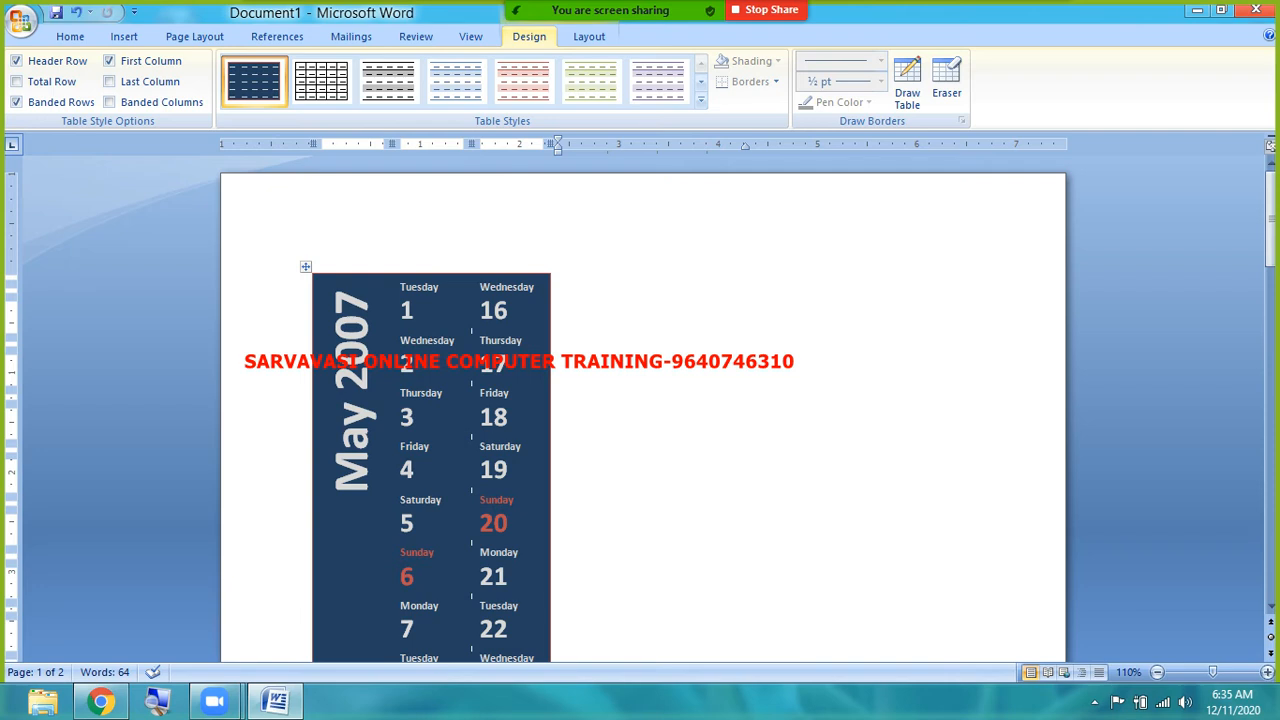
- Clear the whole document and insert the built-in Calendar 2 quick table
key("ctrl+a")
key("Delete")
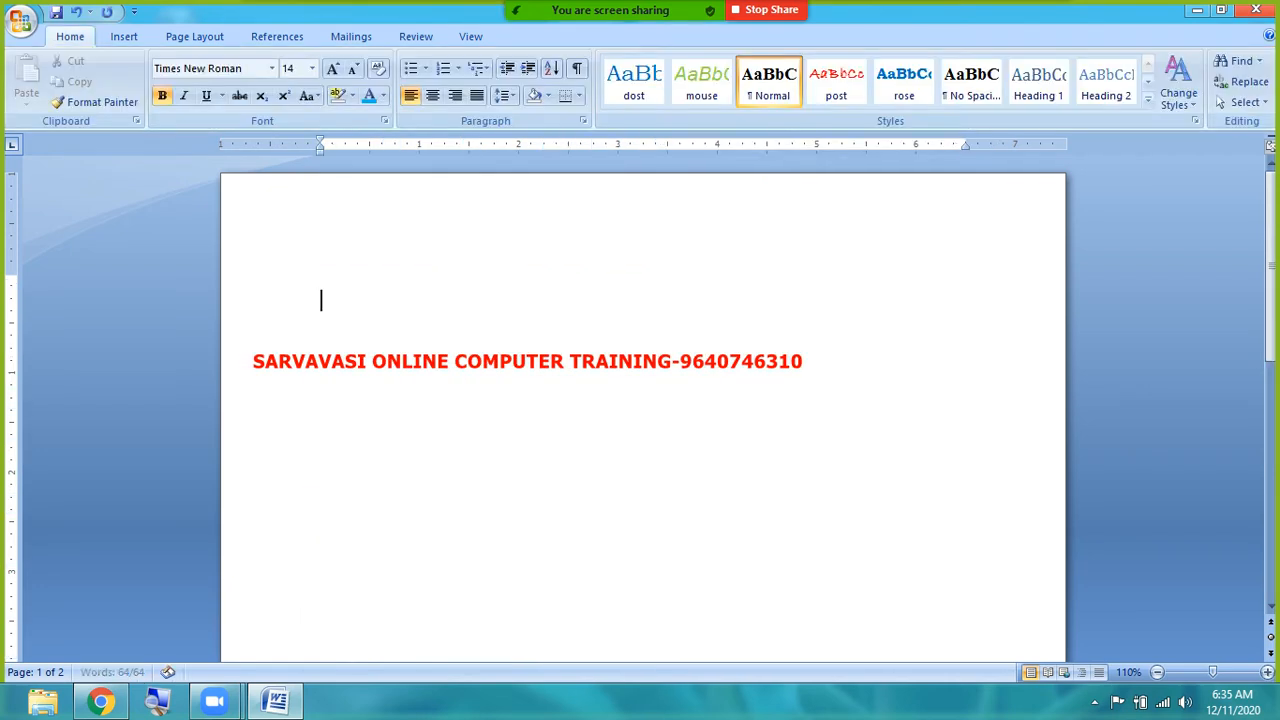
left_click(124, 36)
left_click(154, 80)
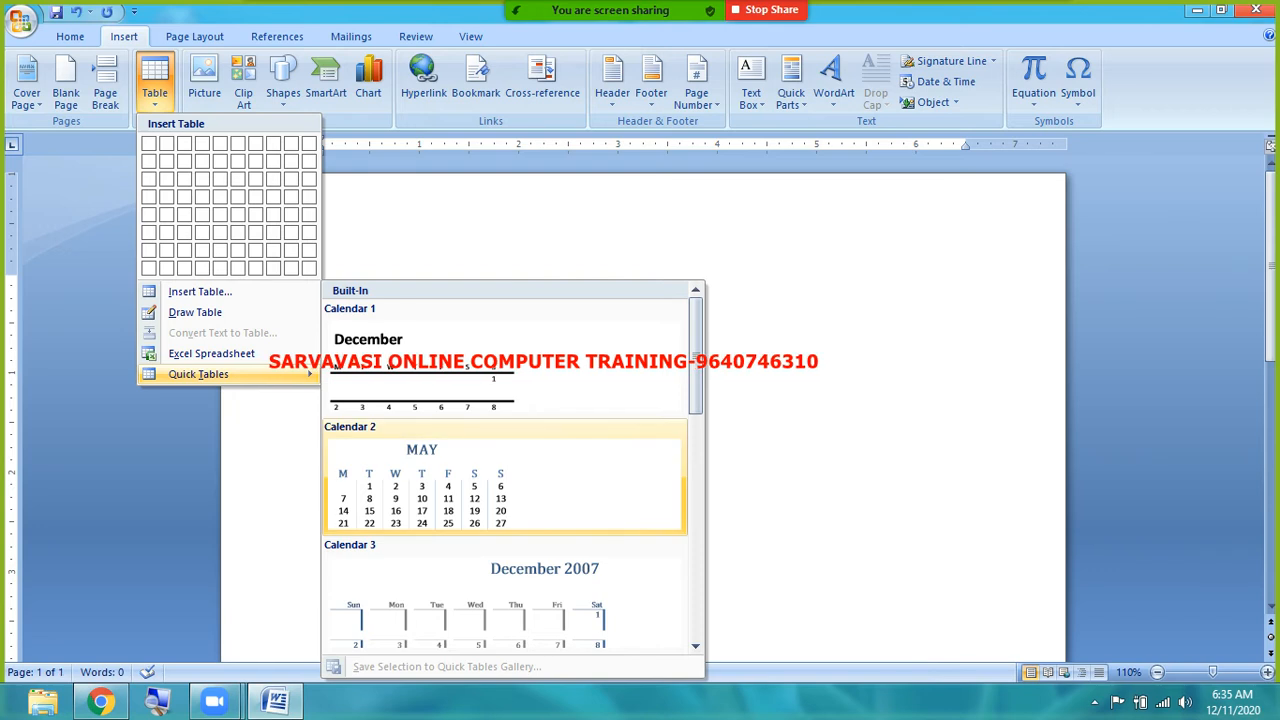
left_click(457, 498)
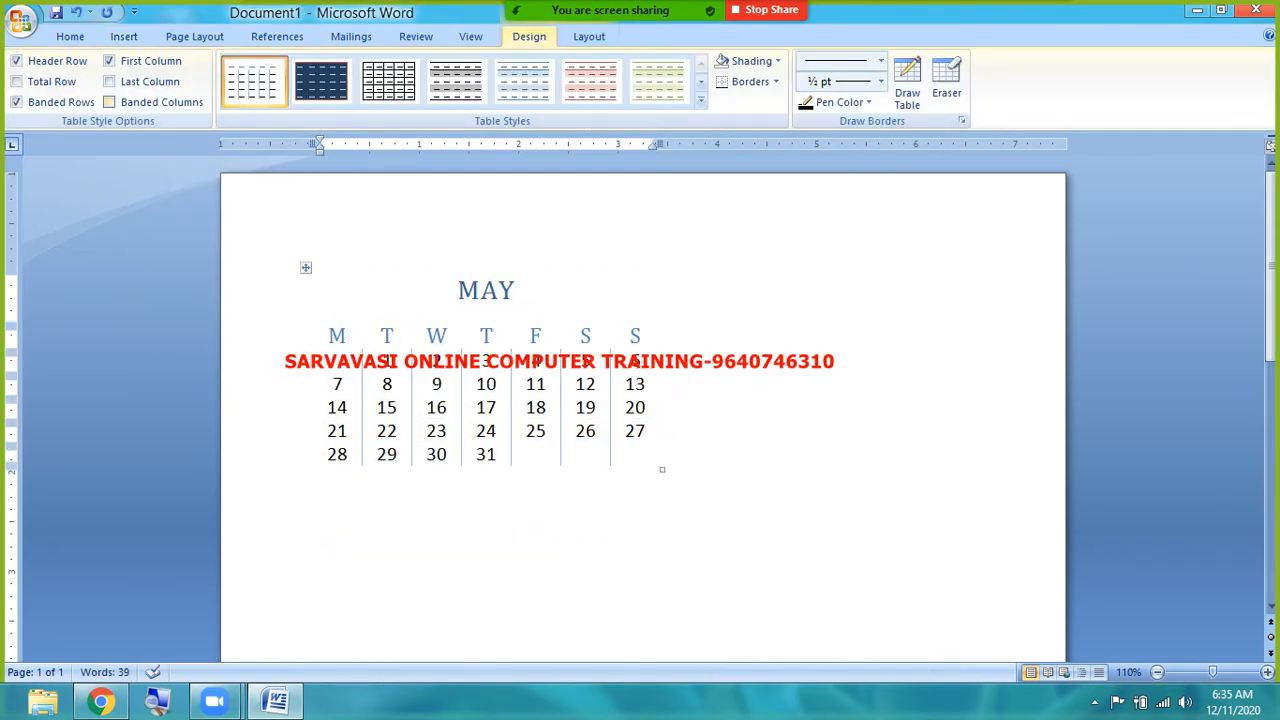
left_click(450, 602)
- Browse the Quick Tables gallery through to its last designs without inserting any, and delete the May calendar table
left_click(124, 36)
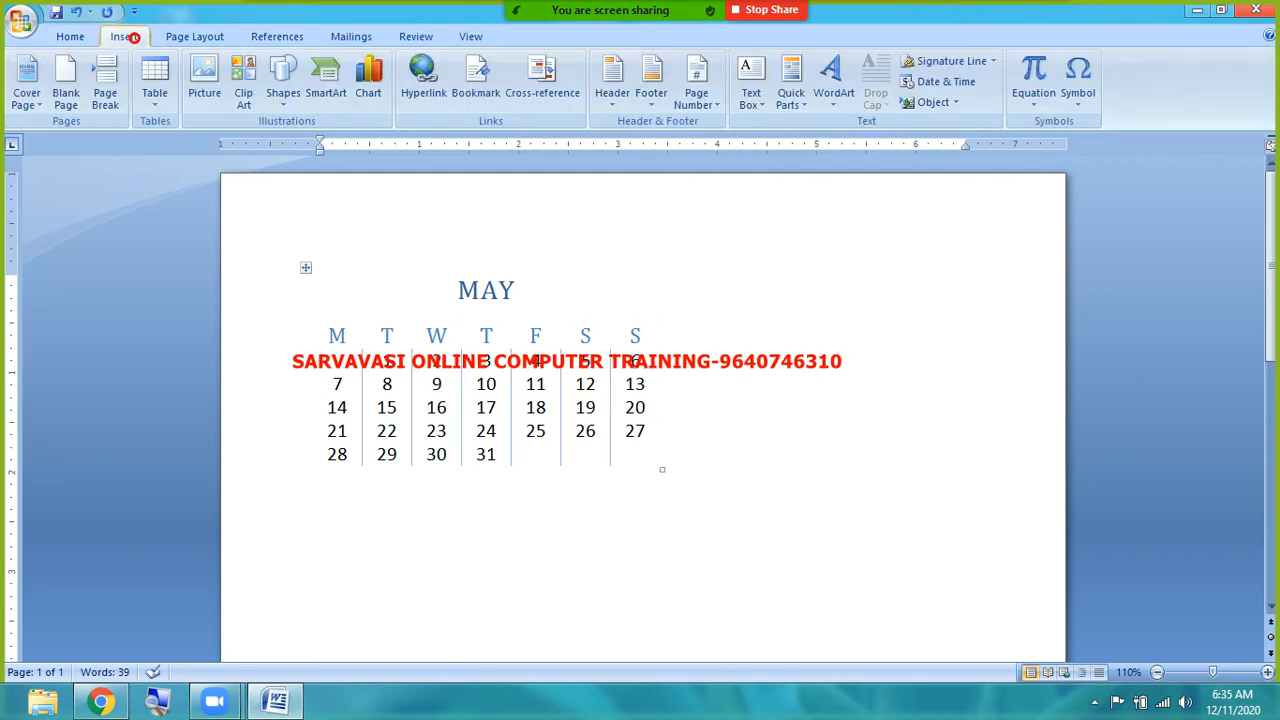
left_click(154, 80)
mouse_move(200, 374)
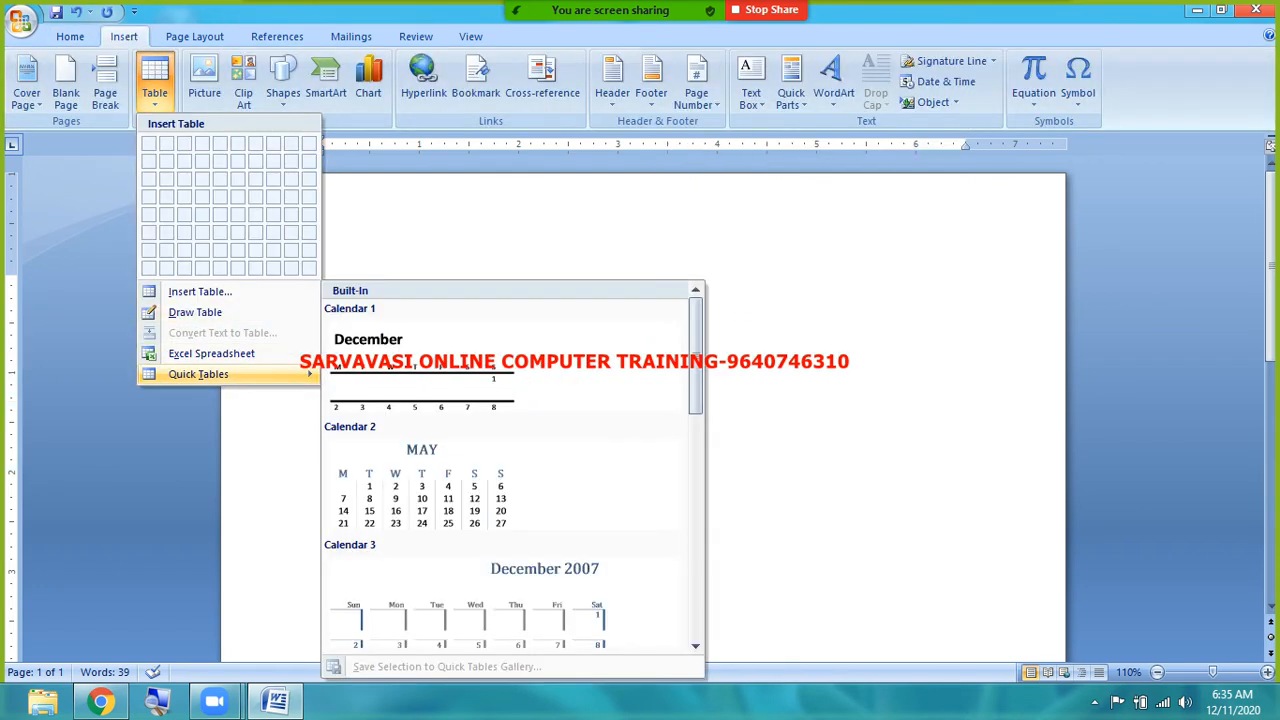
scroll(510, 470, "down", 6)
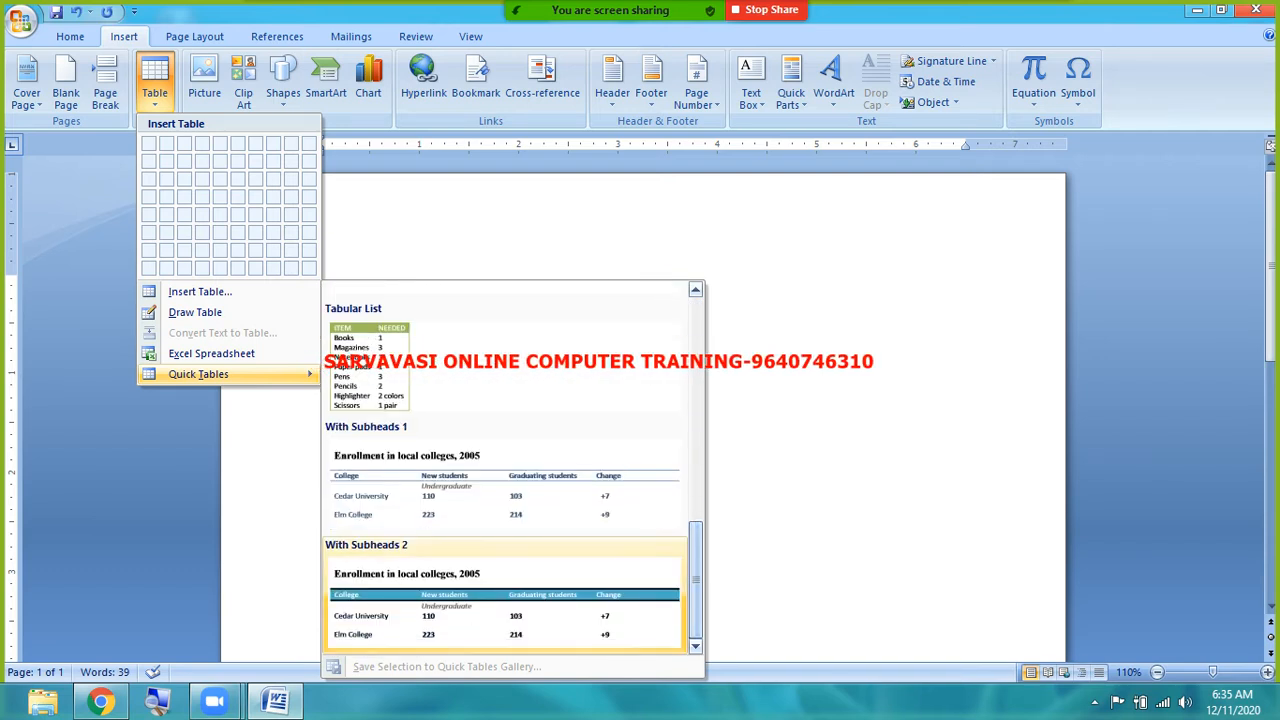
left_click(844, 470)
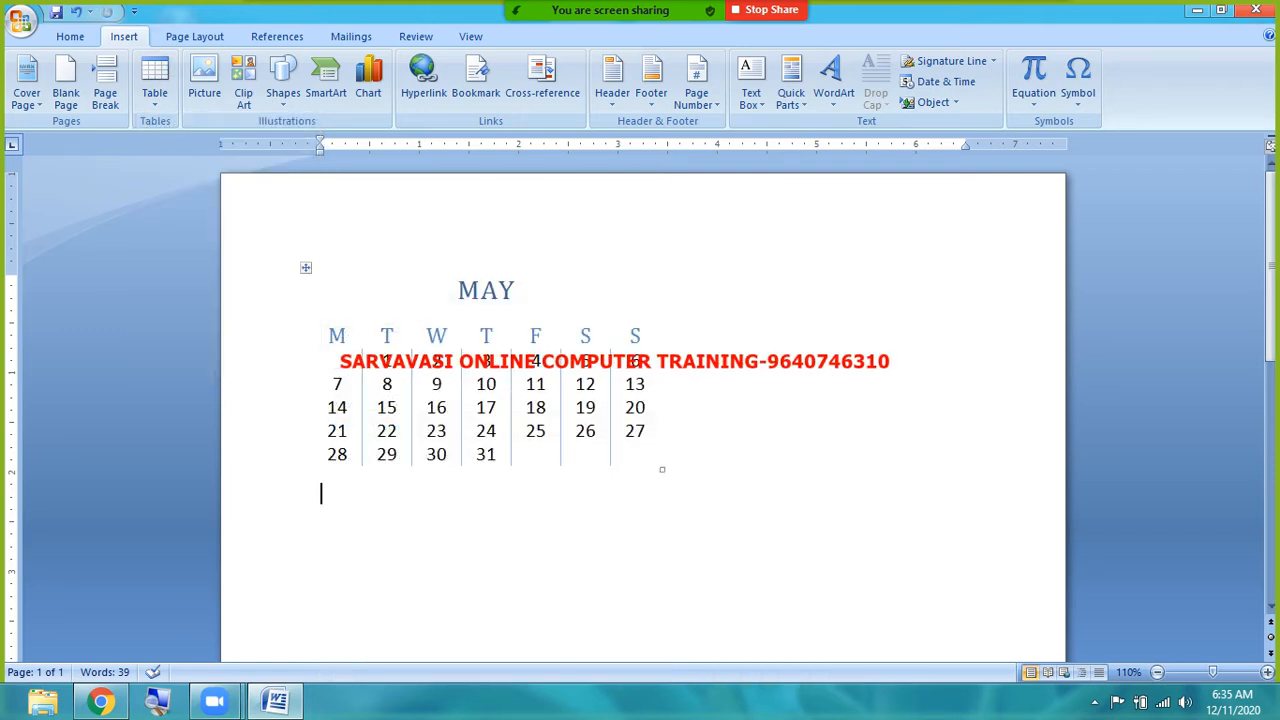
left_click(306, 267)
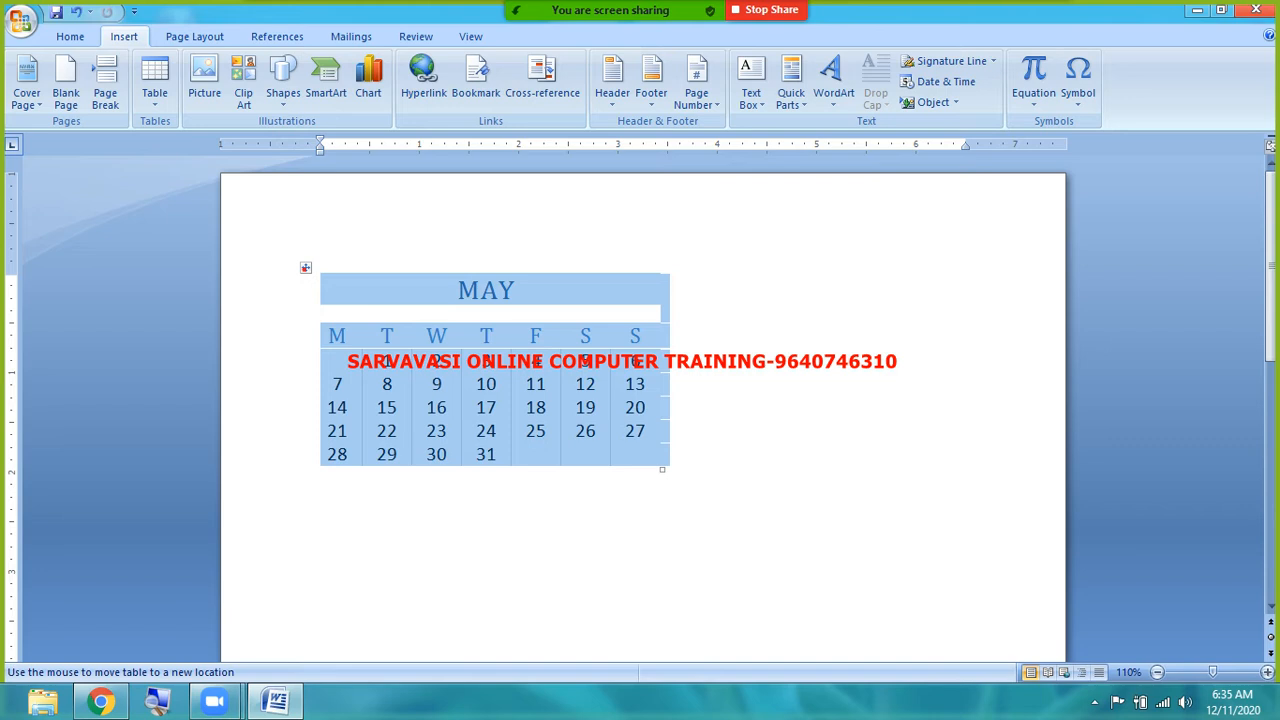
key("BackSpace")
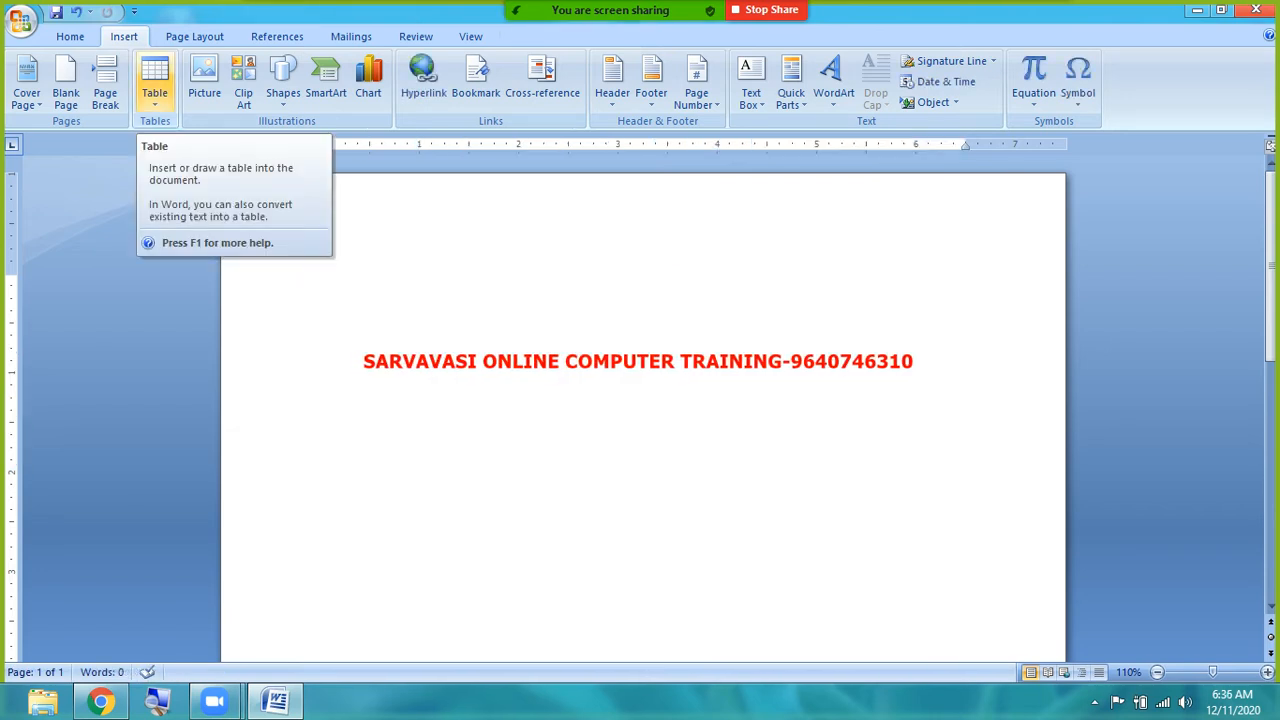
- Insert a table of four columns and two rows, and extend it at the end to eight rows
left_click(160, 104)
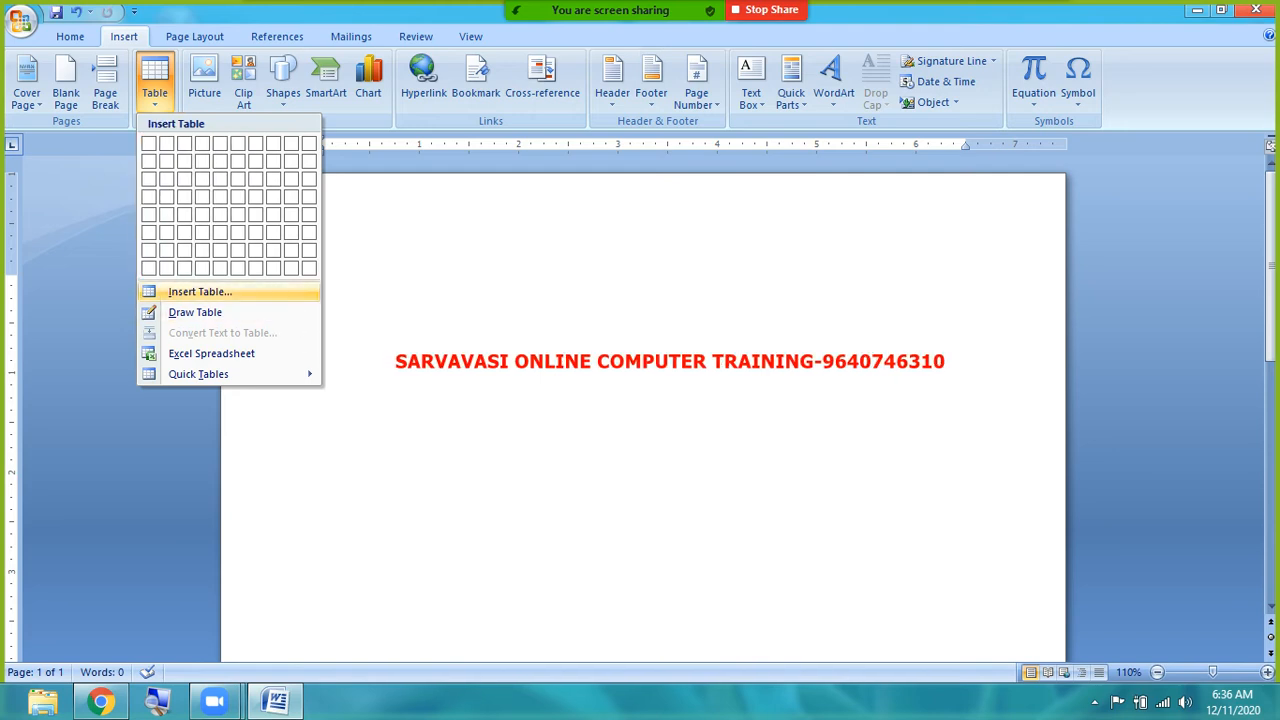
left_click(202, 160)
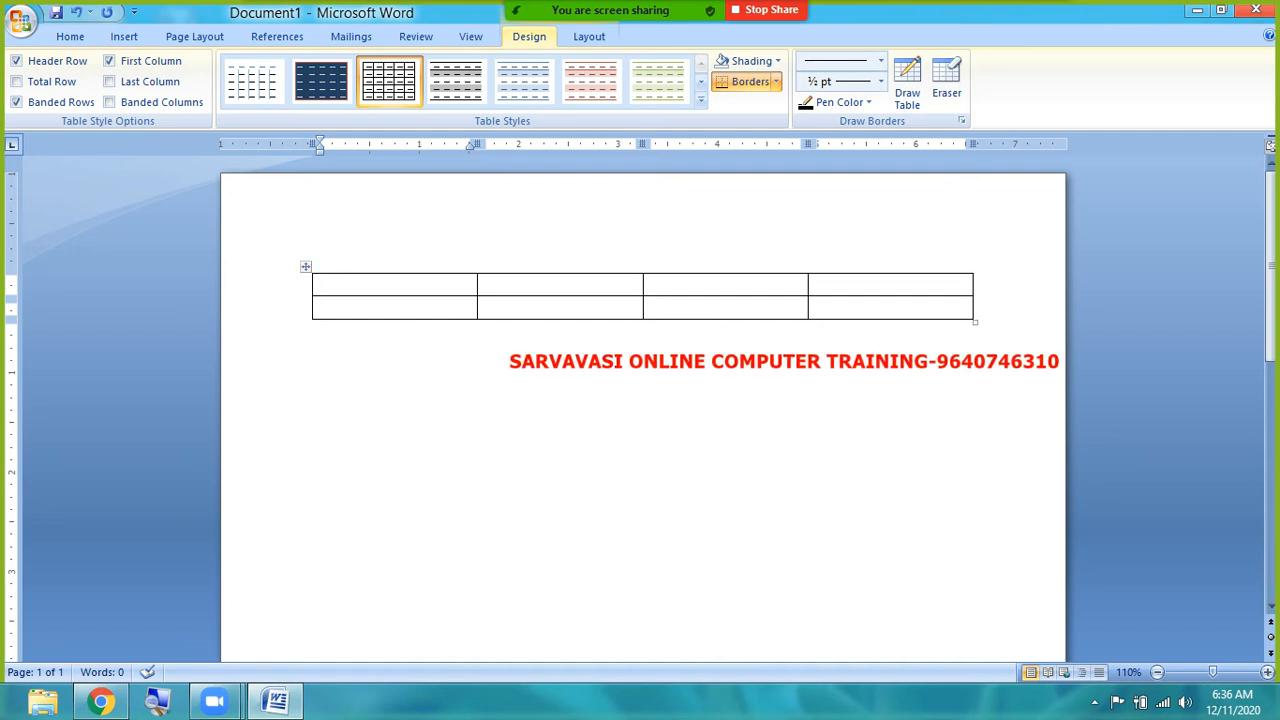
left_click(847, 312)
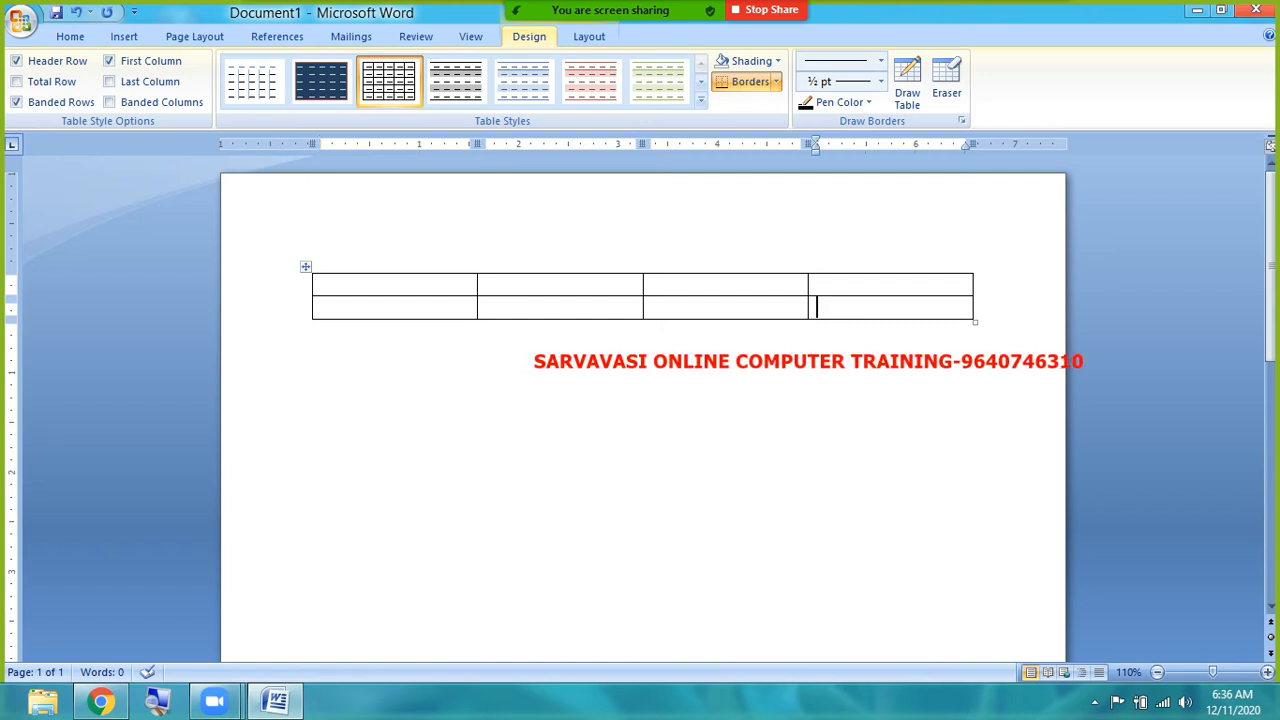
key("Tab")
key("Tab")
key("Tab")
key("Tab")
key("Tab")
key("Tab")
key("Tab")
key("Tab")
key("Tab")
key("Tab")
key("Tab")
key("Tab")
key("Tab")
key("Tab")
key("Tab")
key("Tab")
key("Tab")
key("Tab")
key("Tab")
key("Tab")
key("Tab")
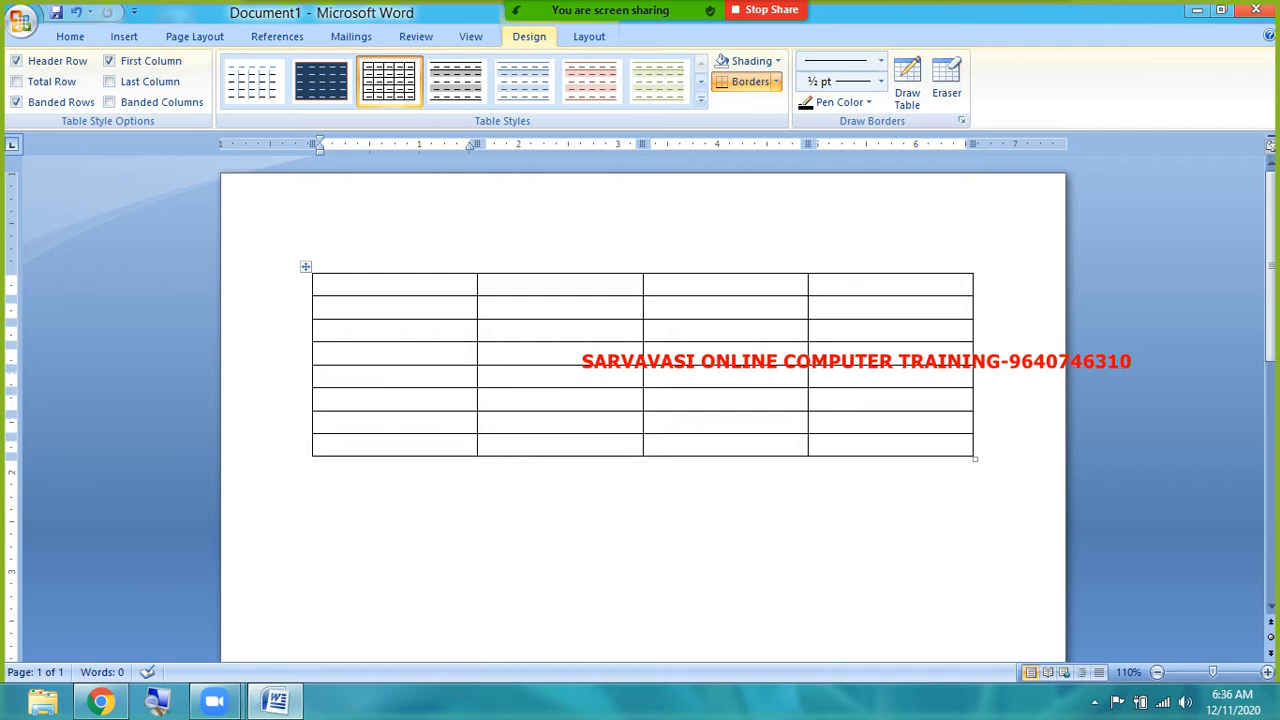
- Apply the Medium Grid 3 - Accent 3 table style to the whole table
left_click(306, 267)
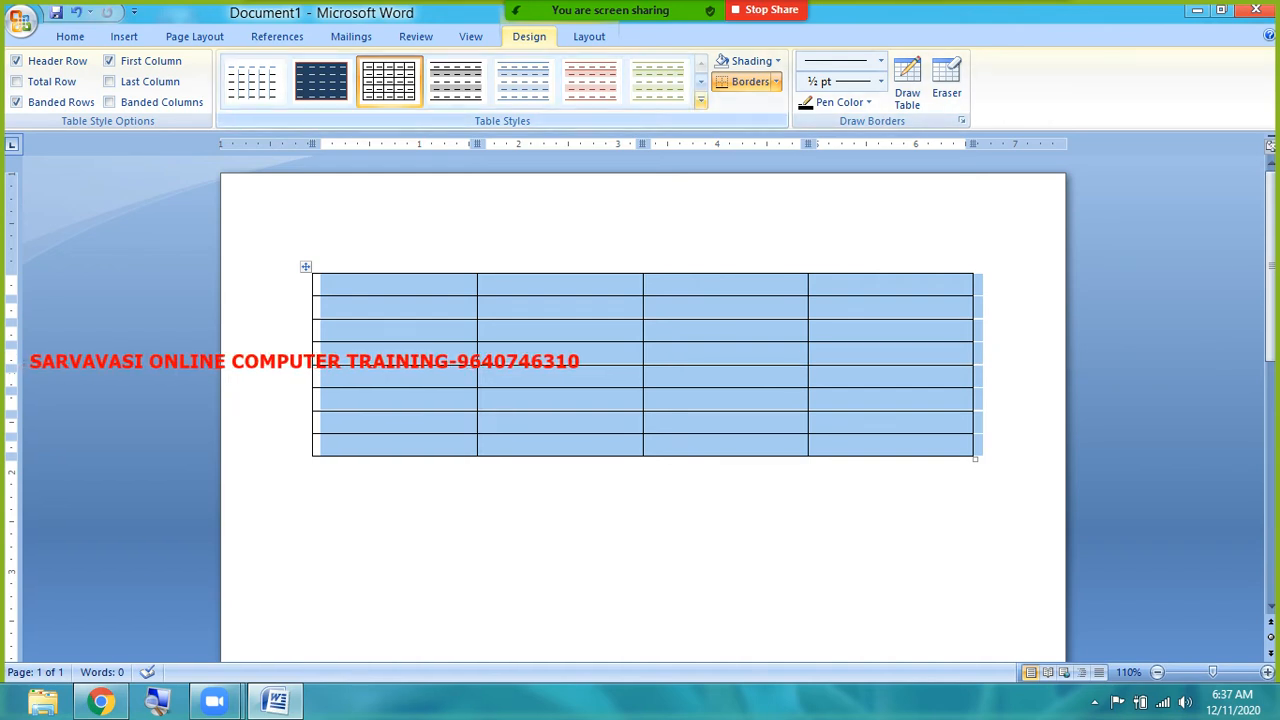
left_click(700, 100)
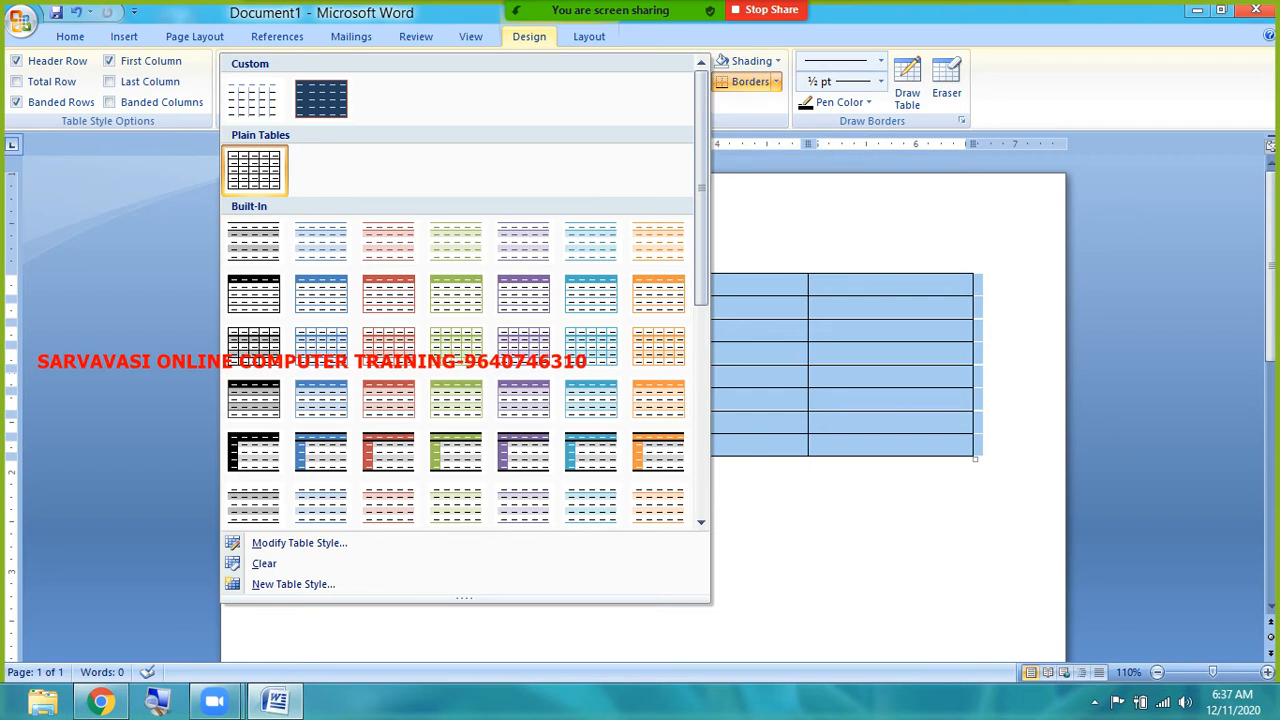
scroll(465, 290, "down", 3)
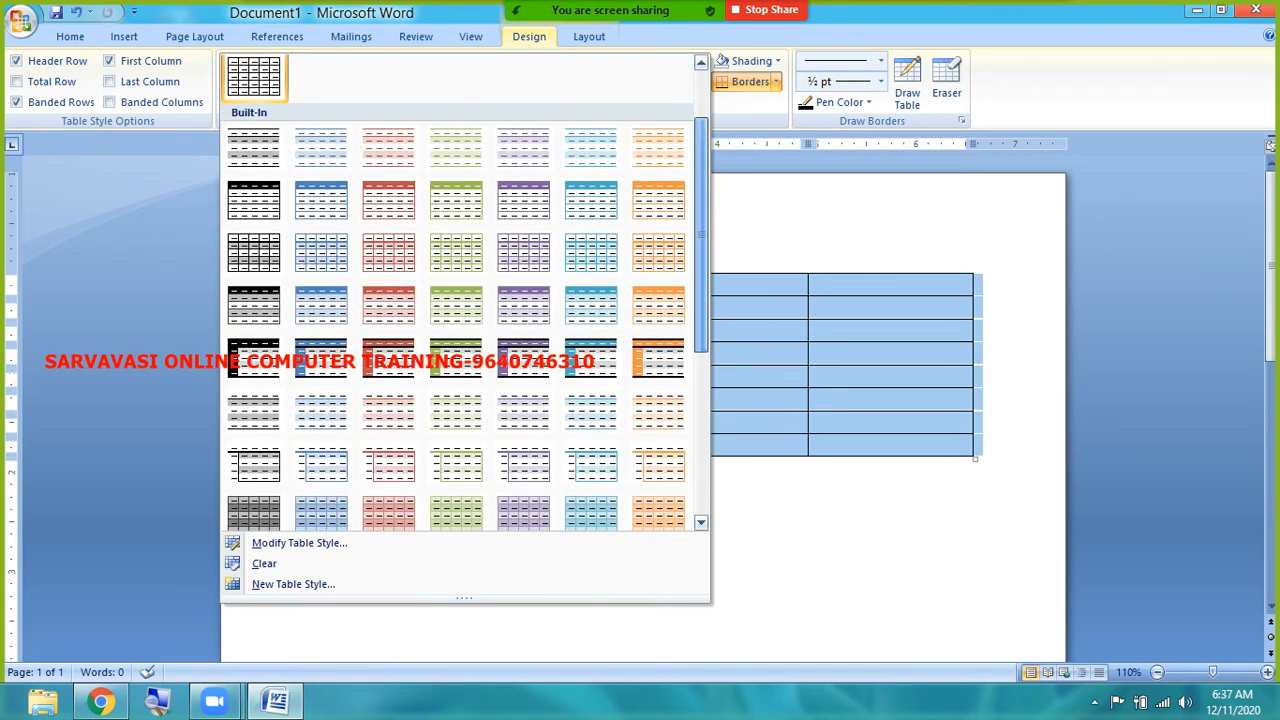
scroll(465, 290, "down", 3)
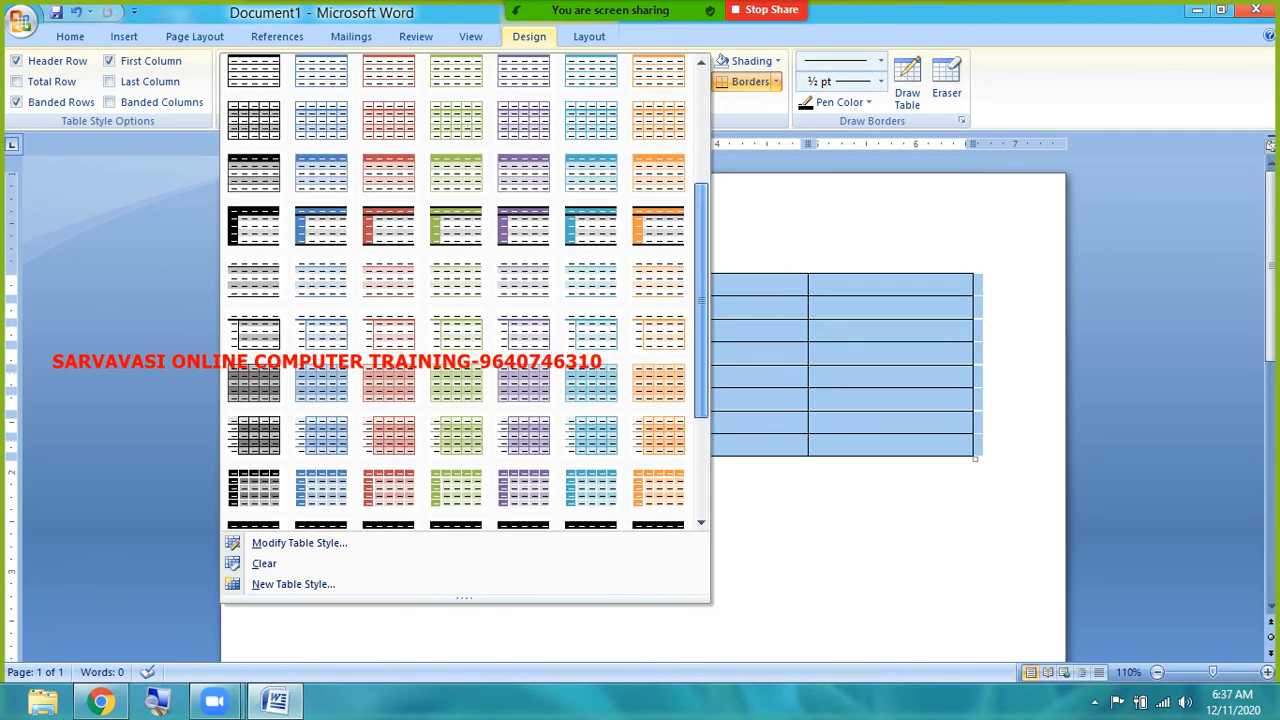
scroll(465, 290, "down", 2)
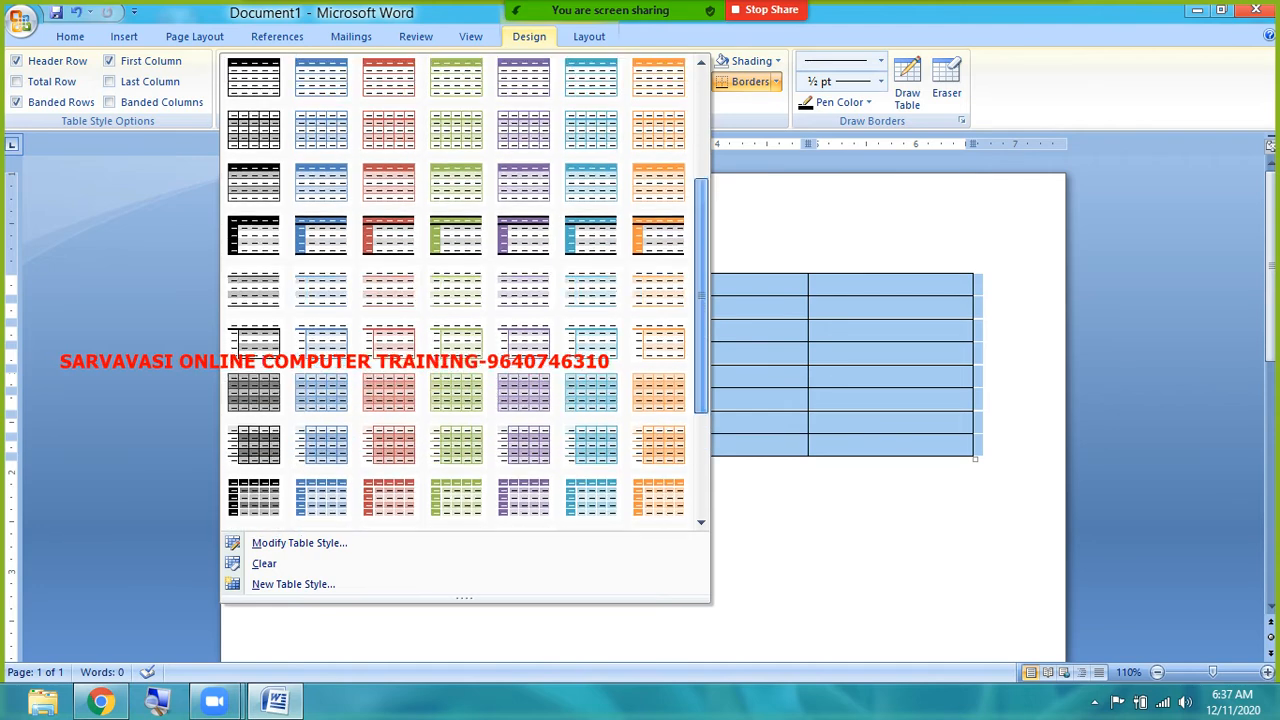
scroll(465, 290, "down", 3)
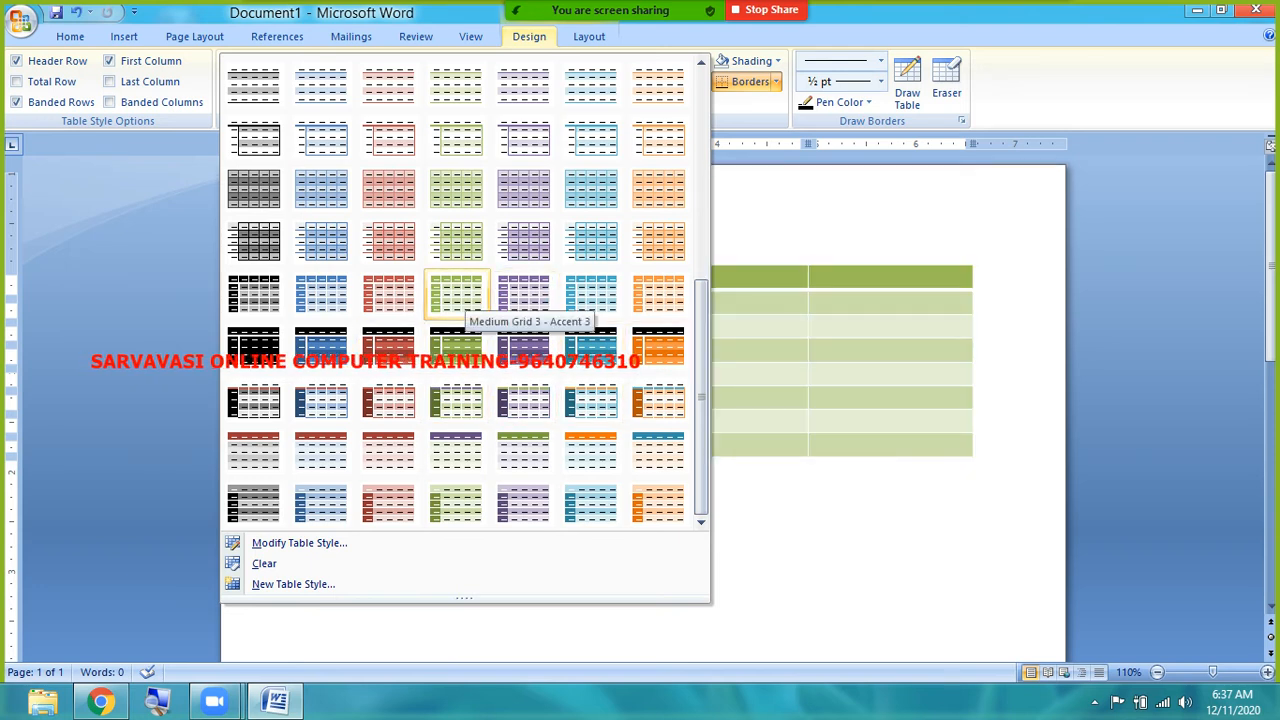
left_click(458, 295)
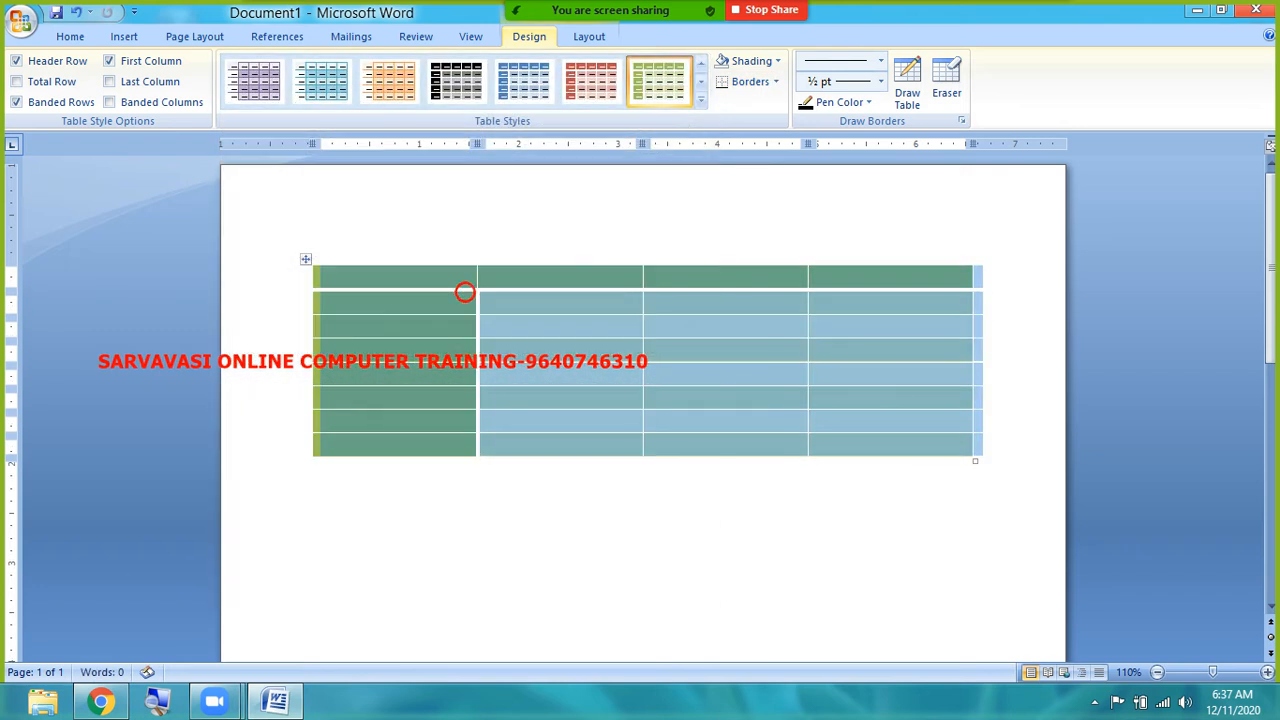
left_click(616, 329)
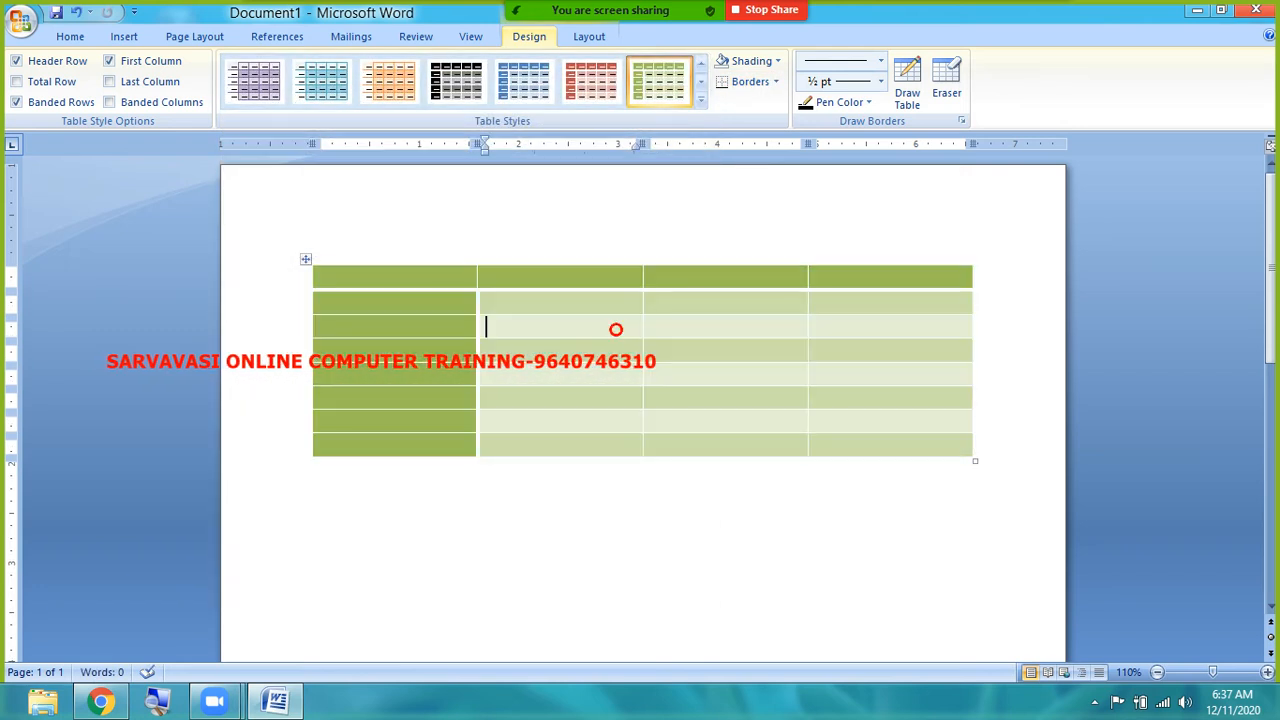
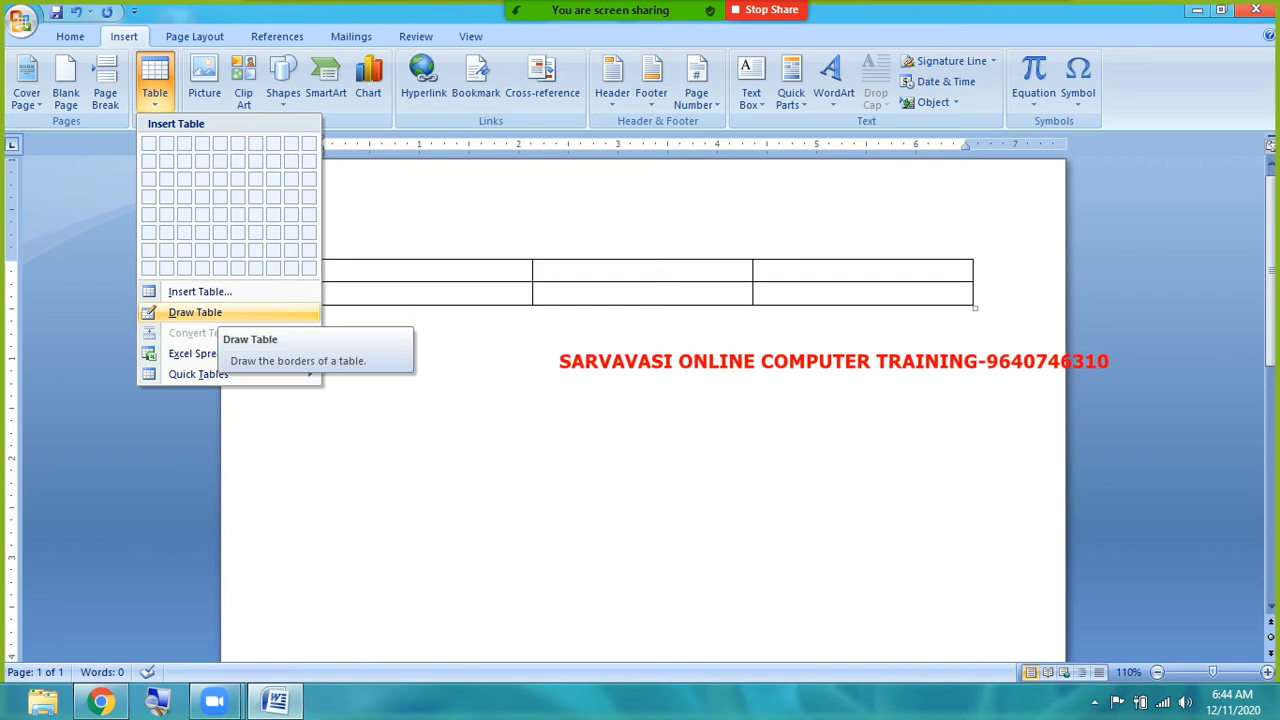
- Draw the outer border of a second table, about 6.7 inches wide, below the three-column table
left_click(215, 312)
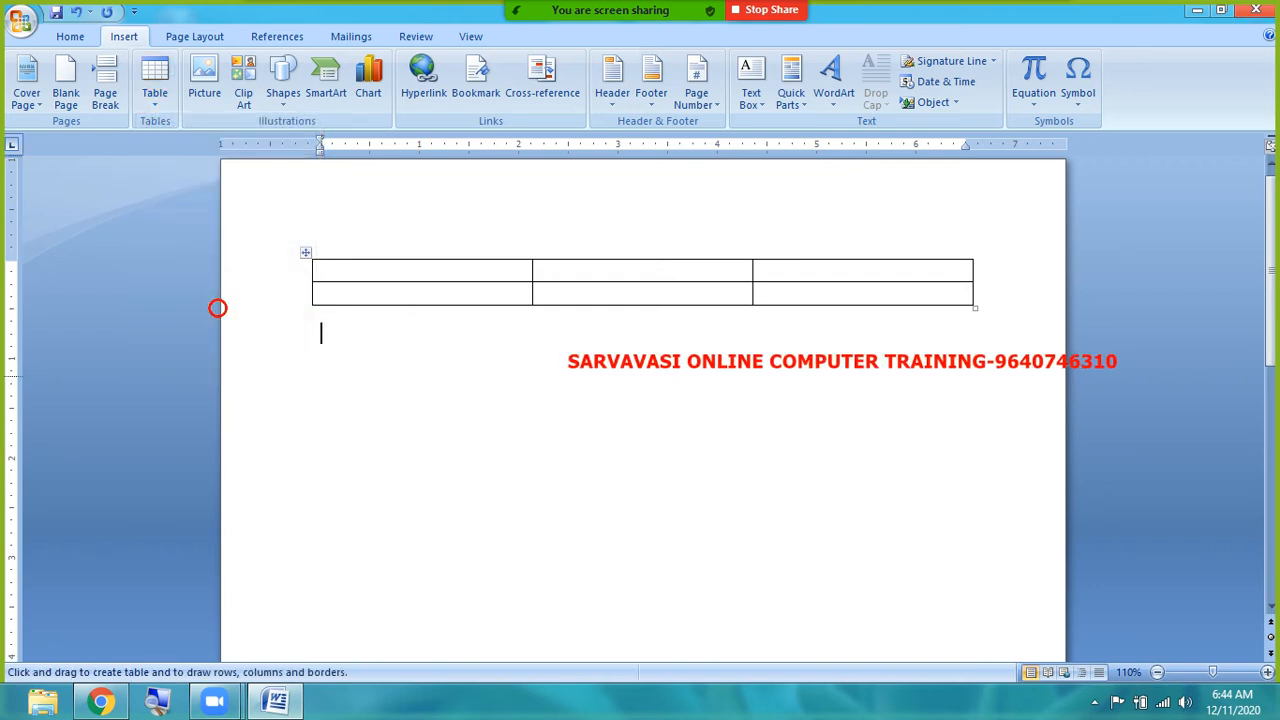
left_click_drag(320, 372, 626, 454)
left_click_drag(321, 545, 987, 547)
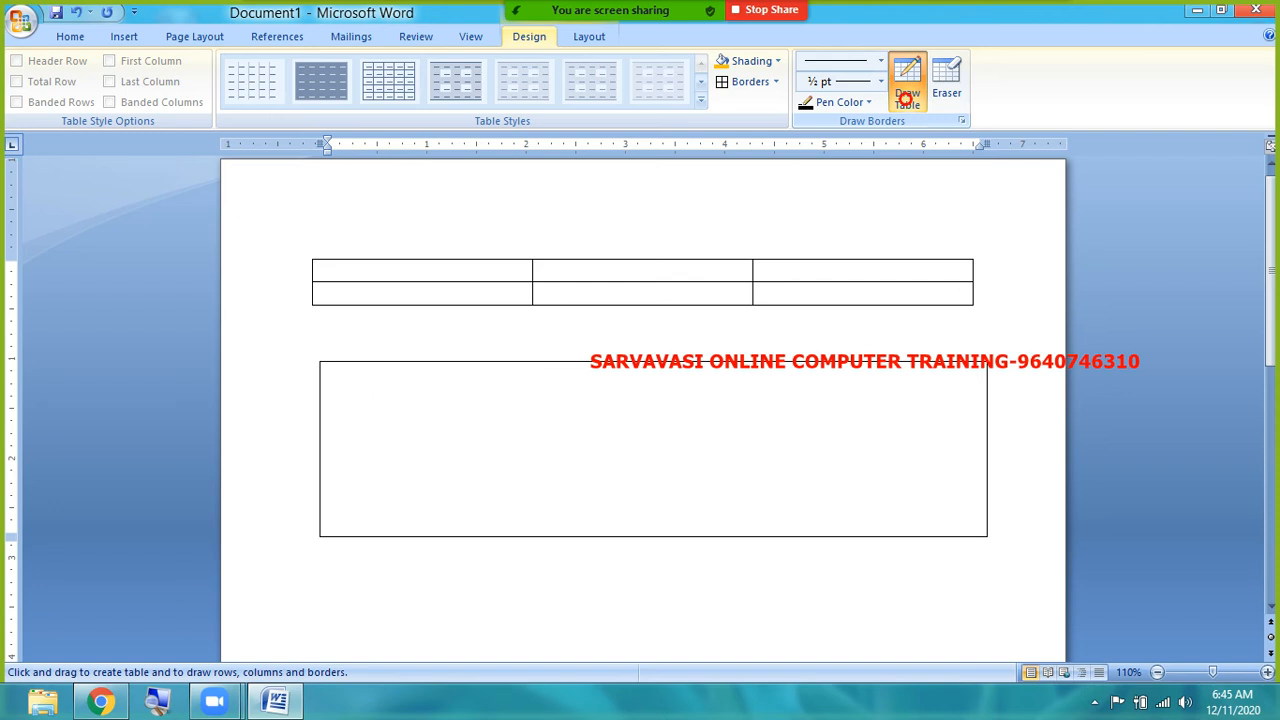
- Draw four vertical borders inside the drawn table, dividing it into five columns
left_click_drag(449, 534, 449, 363)
left_click_drag(600, 534, 598, 358)
left_click_drag(743, 362, 743, 534)
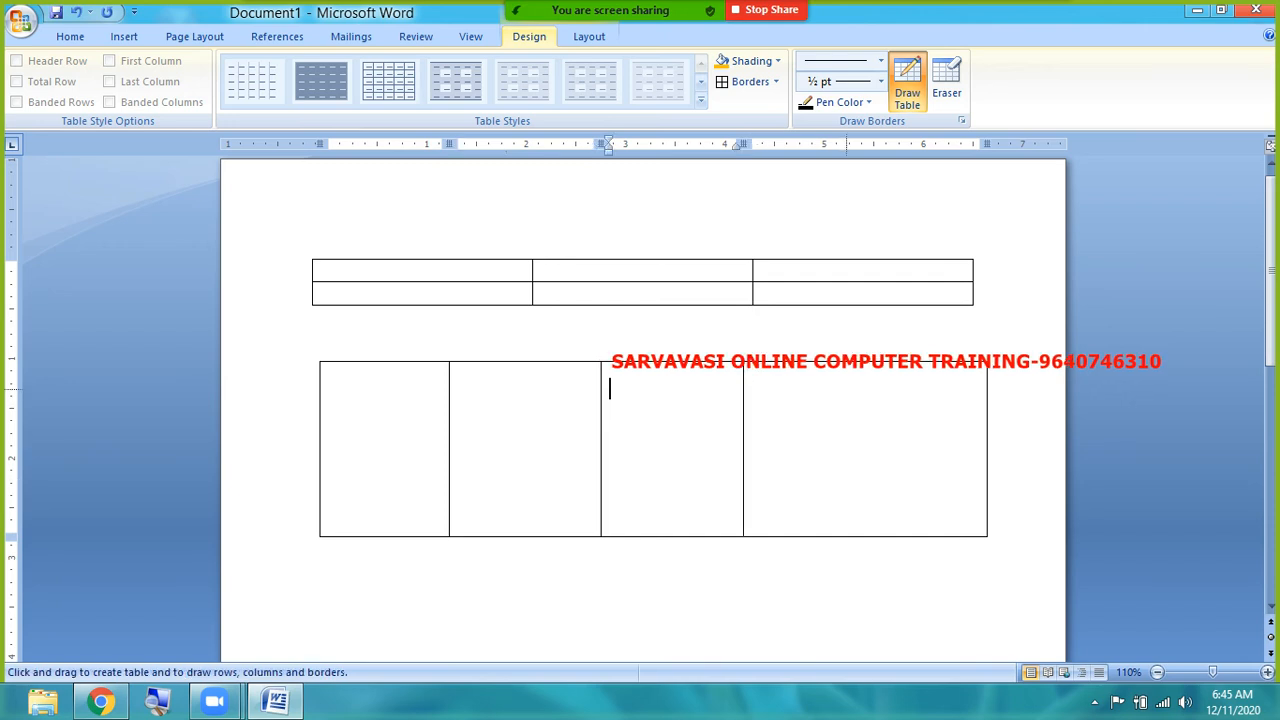
left_click_drag(868, 534, 868, 362)
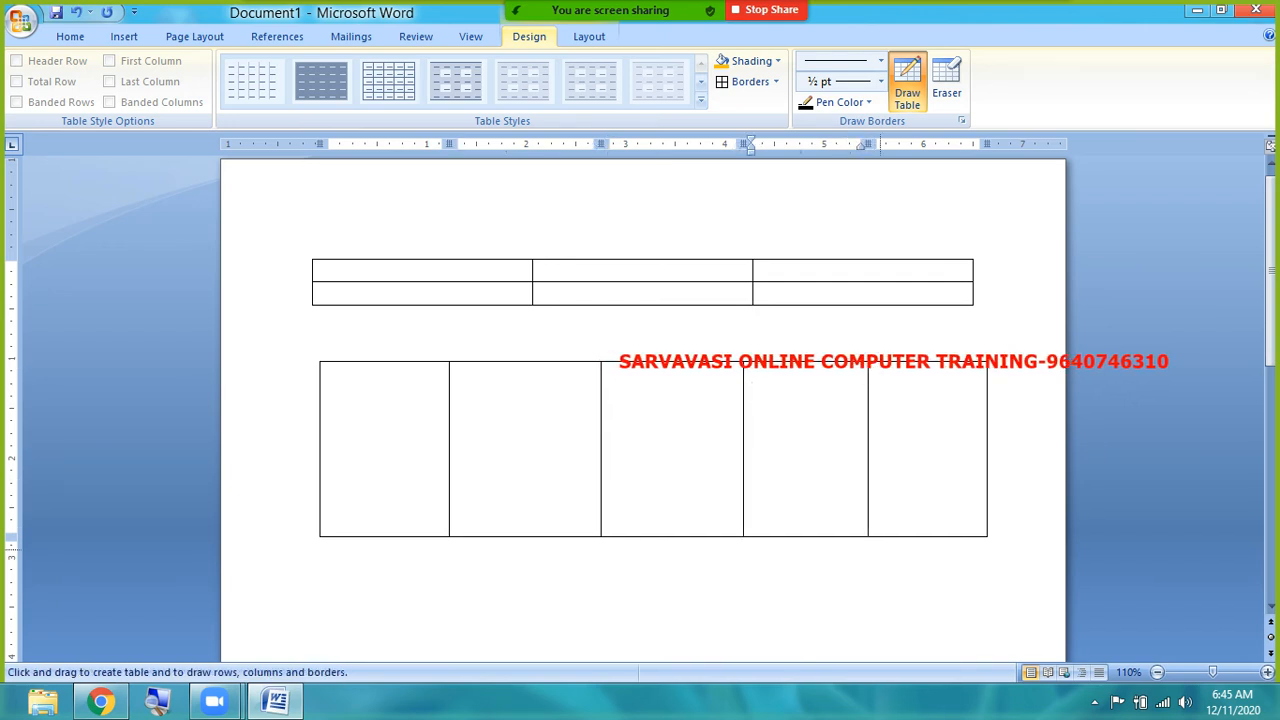
- Leave table drawing with the cursor in the drawn table's third column and show the table design tools
left_click(124, 36)
left_click(146, 104)
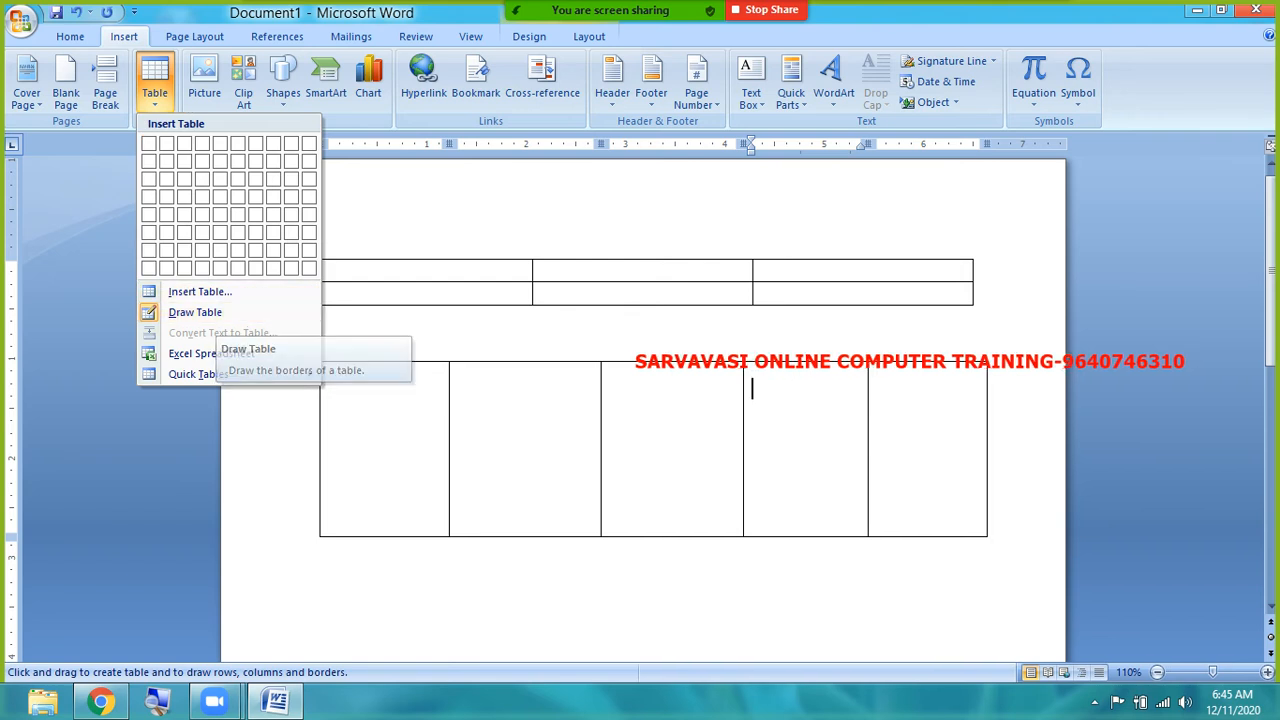
left_click(663, 466)
left_click(683, 443)
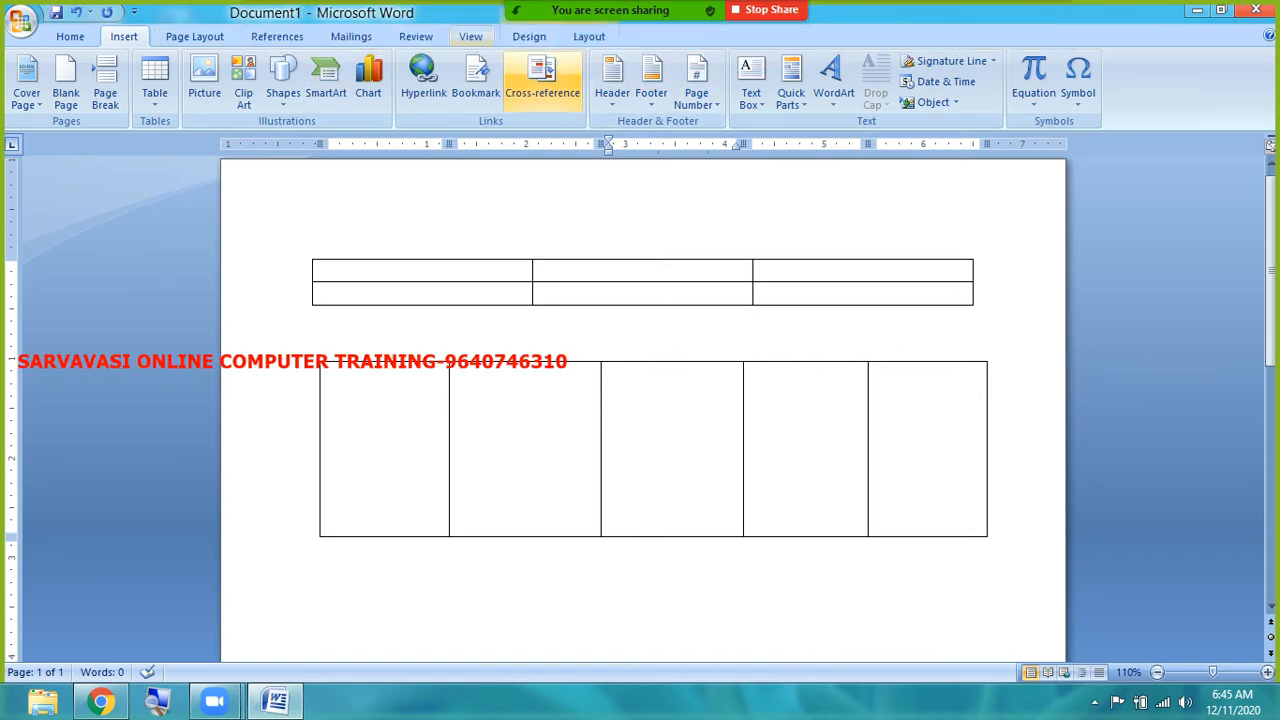
left_click(530, 36)
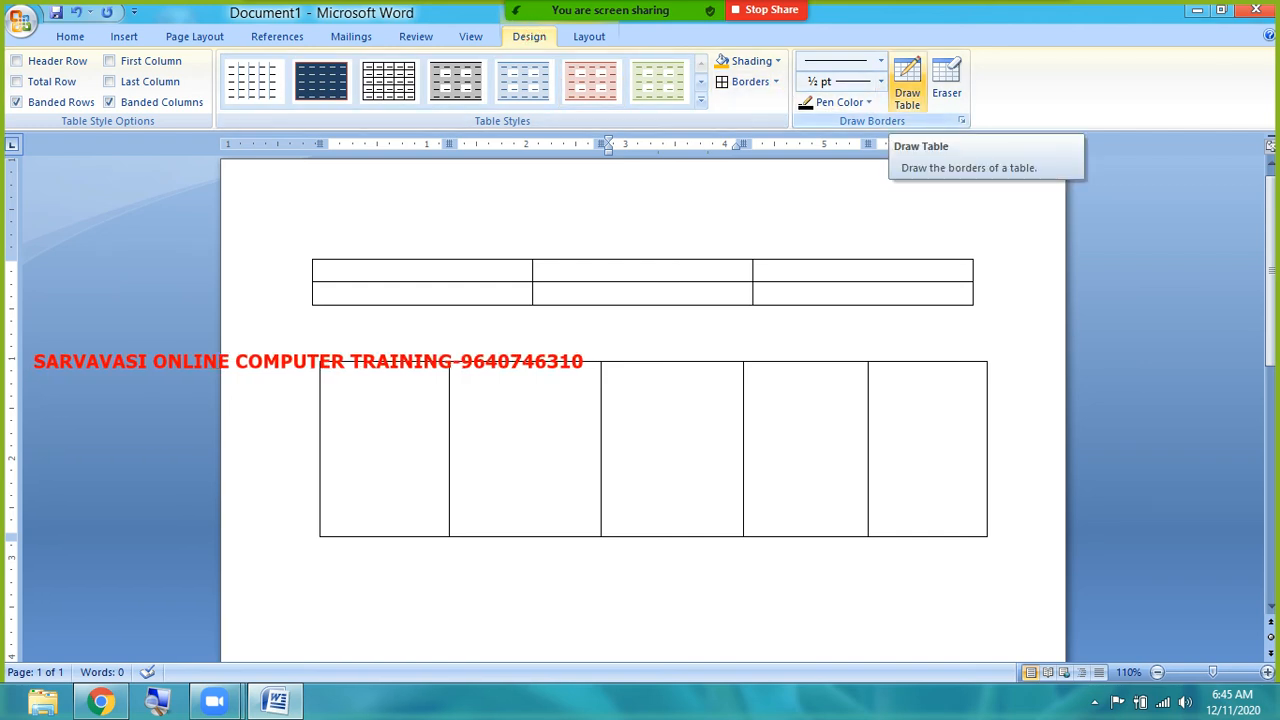
- Draw a ½ pt horizontal border across the five-column table, plus one horizontal and one vertical border in a 3 pt triple-line style
left_click(907, 85)
left_click_drag(325, 388, 975, 387)
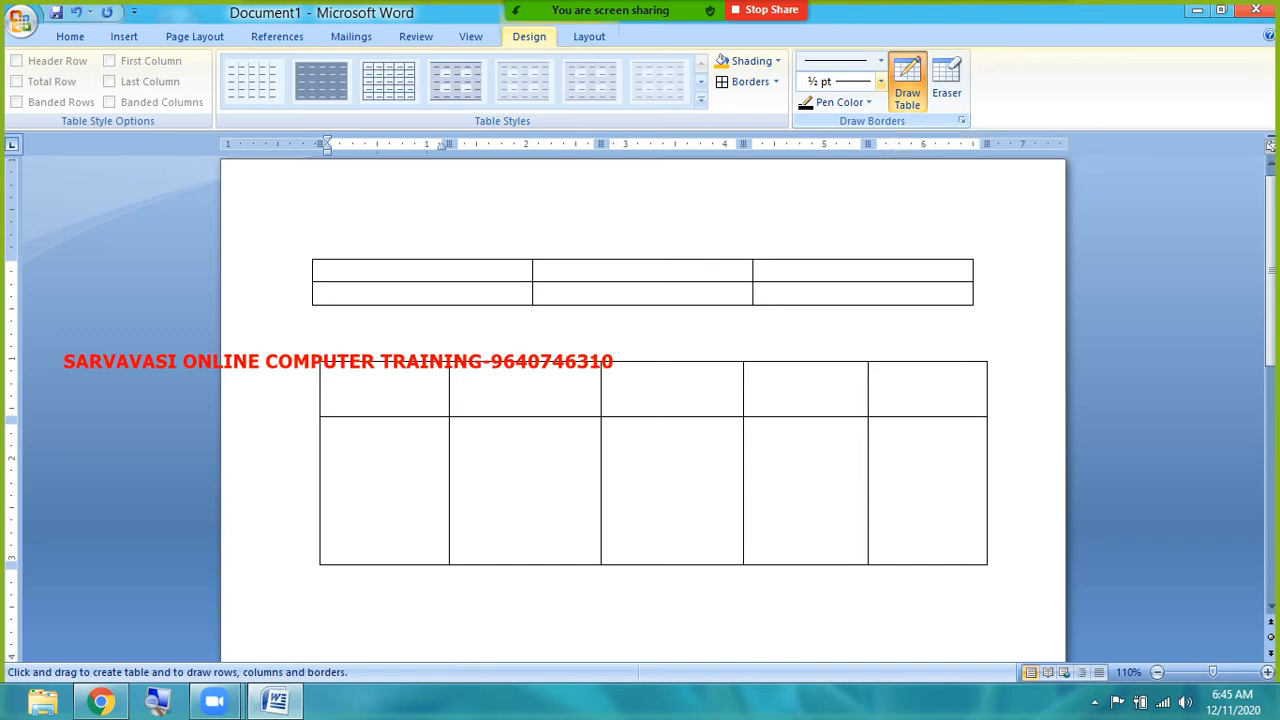
left_click(880, 61)
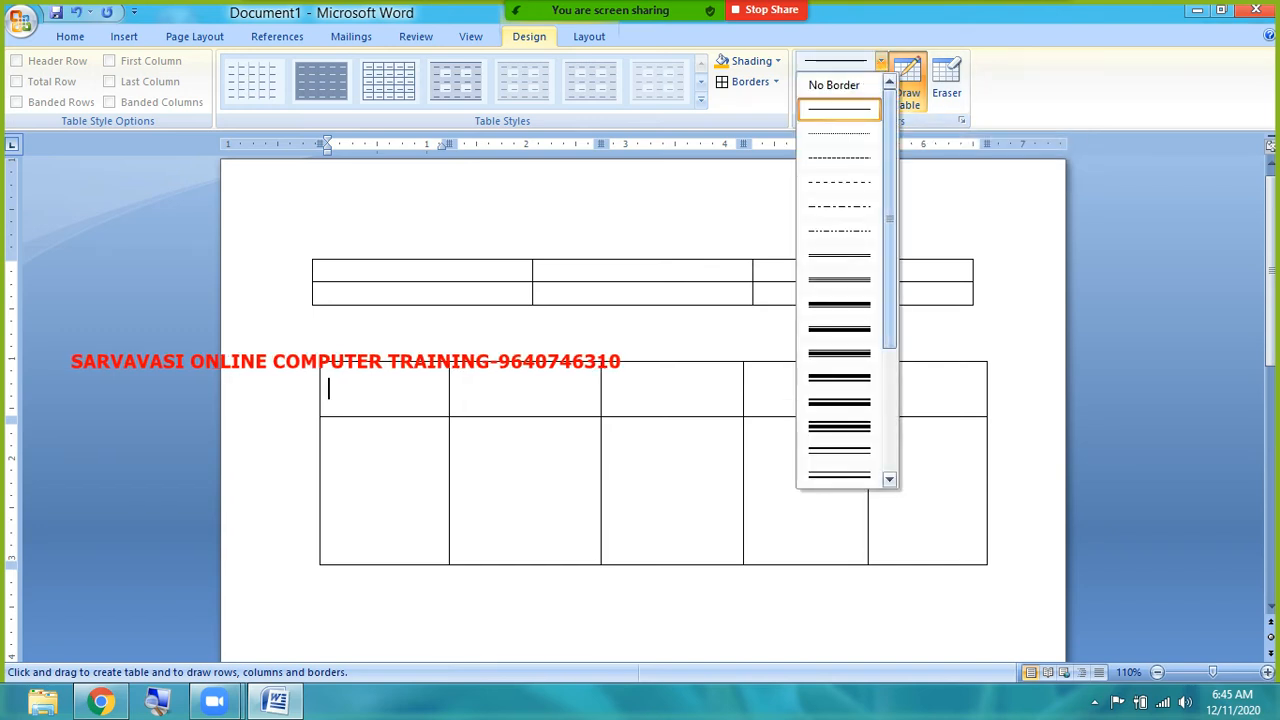
left_click_drag(891, 147, 891, 257)
left_click(840, 252)
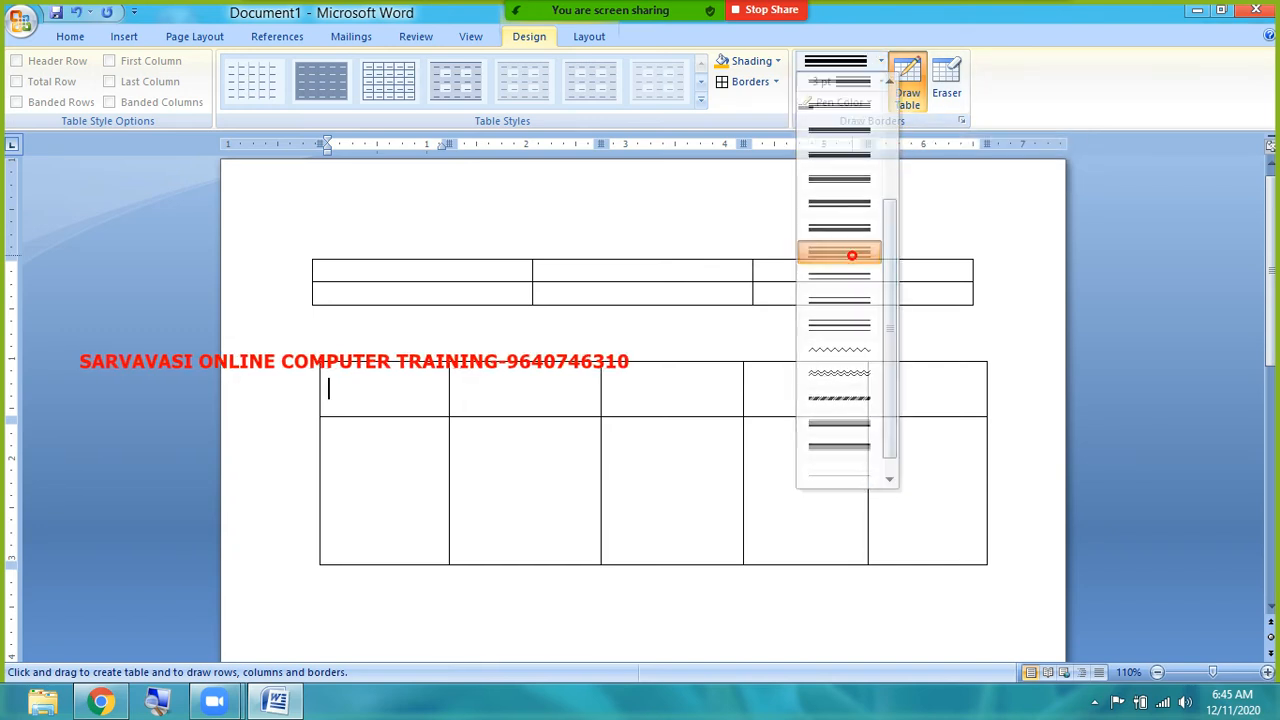
left_click_drag(323, 474, 926, 476)
left_click_drag(663, 363, 663, 572)
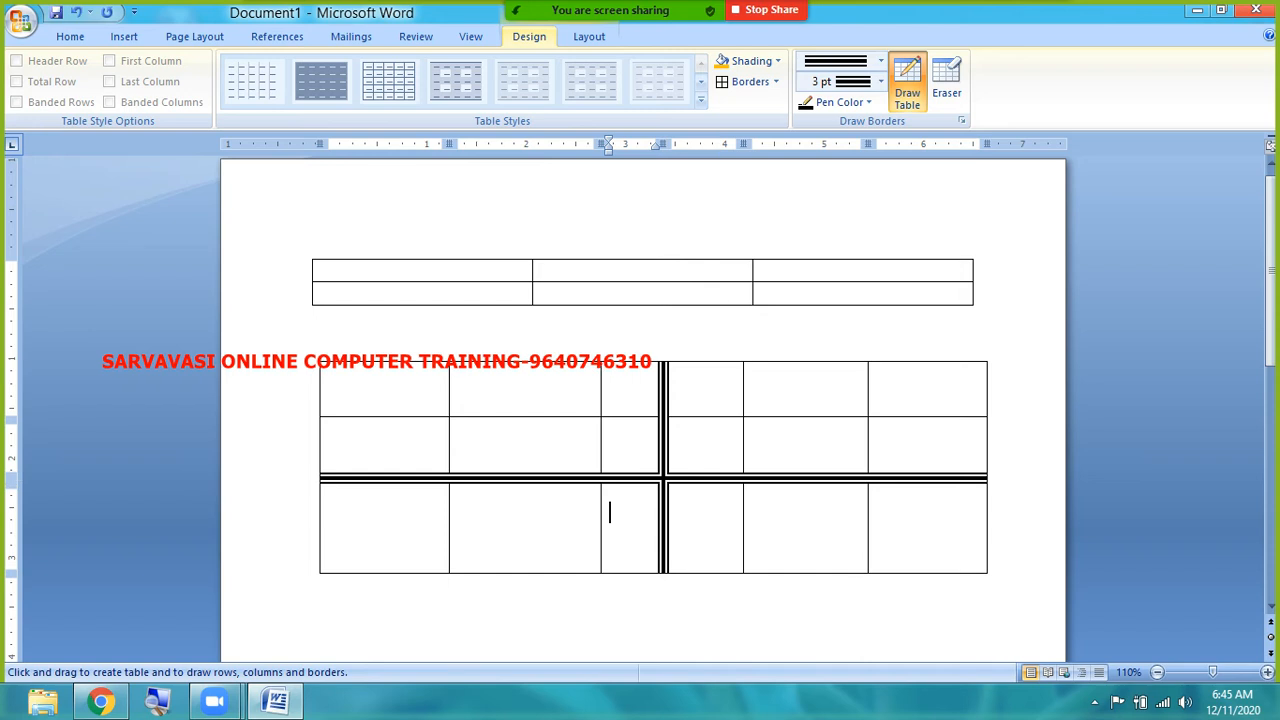
- Set the triple line's weight to 4 ½ pt and draw two horizontal borders across the table below the 3 pt one
left_click(877, 81)
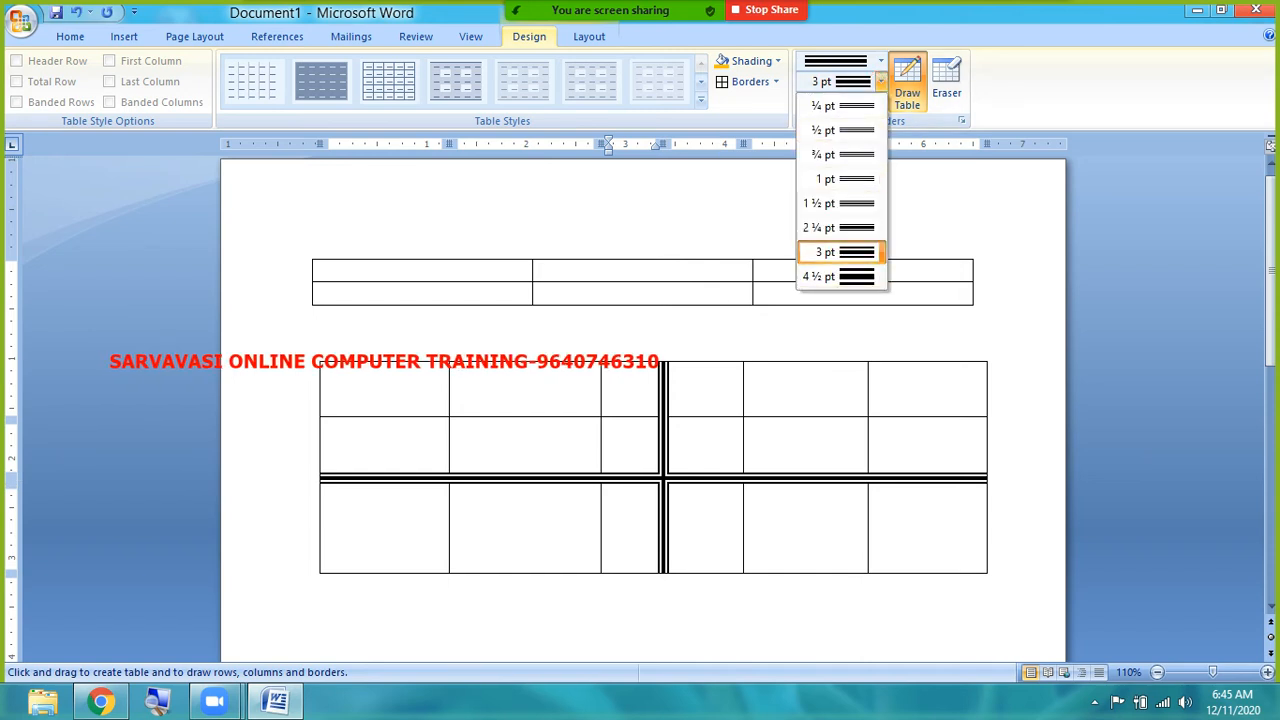
left_click(845, 279)
scroll(650, 400, "down", 2)
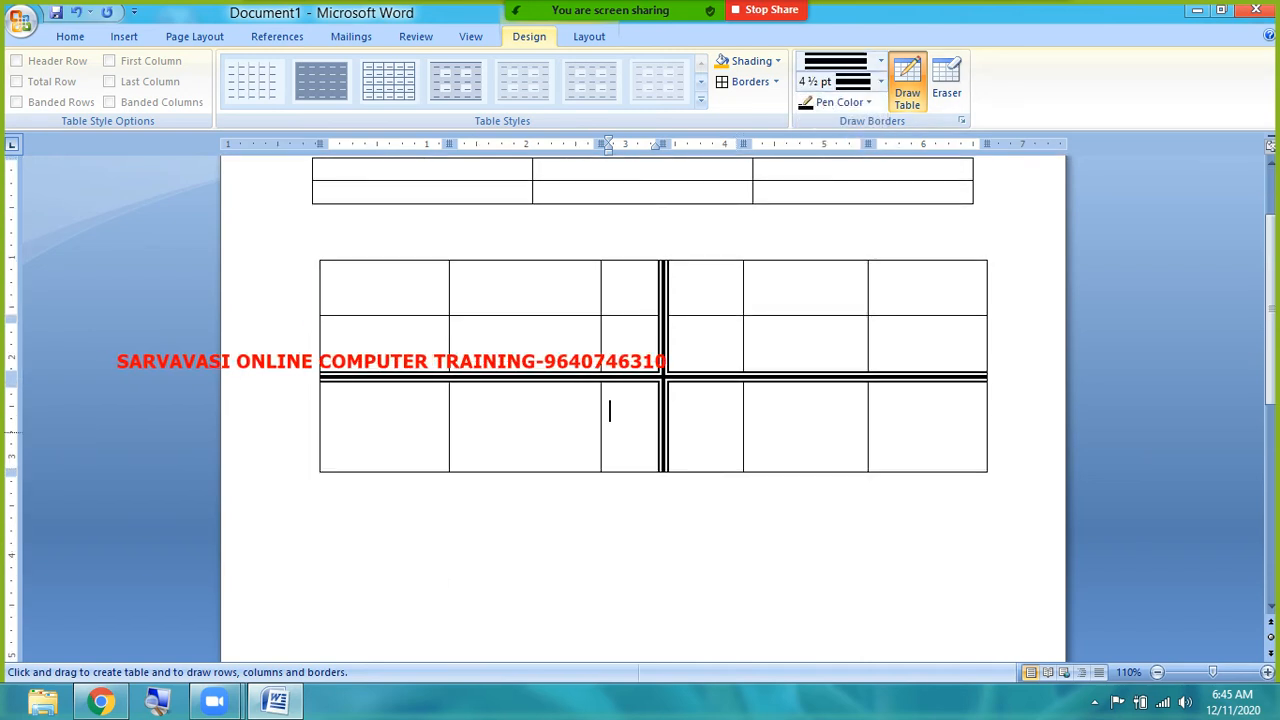
left_click_drag(320, 429, 986, 429)
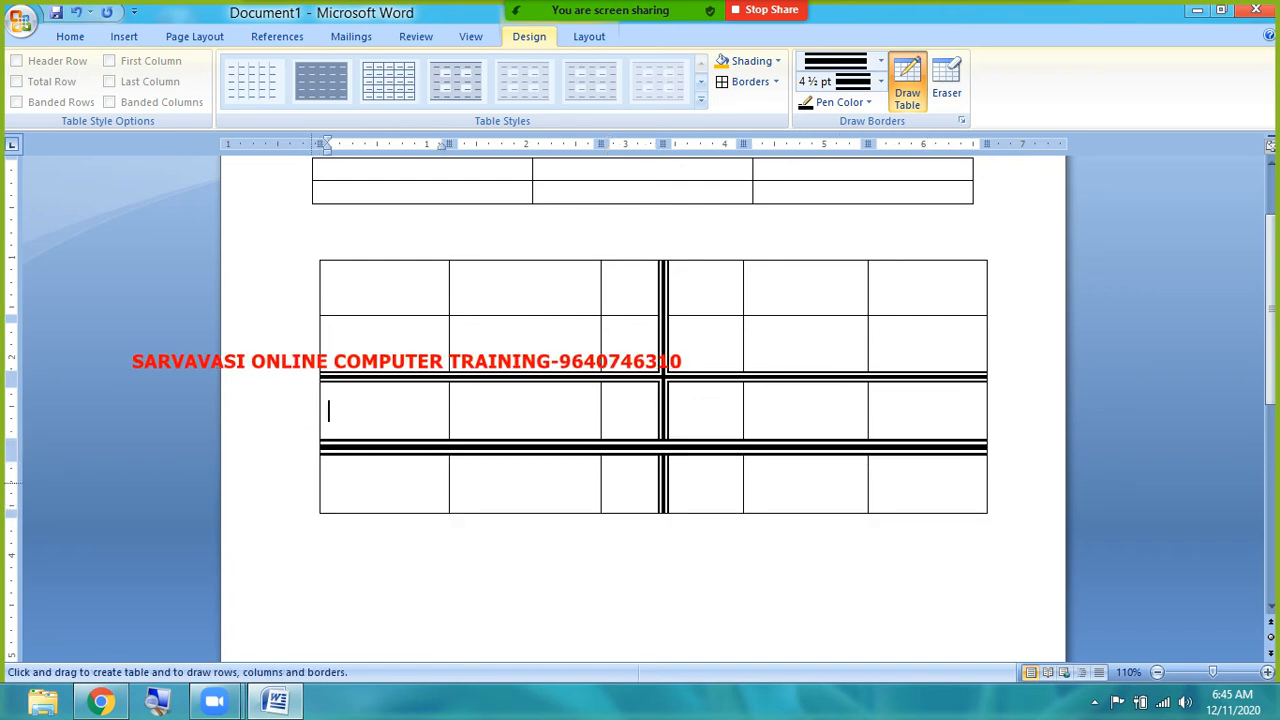
left_click_drag(326, 483, 986, 483)
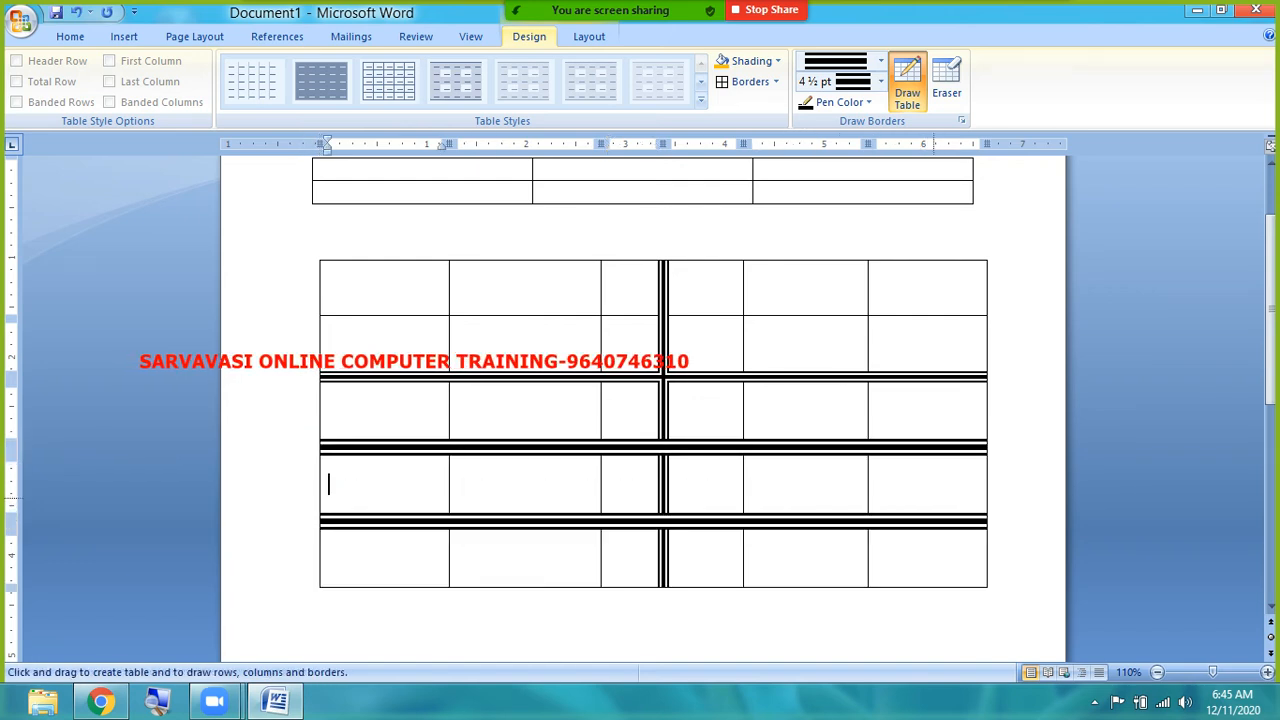
- Set the pen color to red and draw a horizontal border in the bottom row's left half and two vertical borders in its right half
scroll(650, 400, "down", 1)
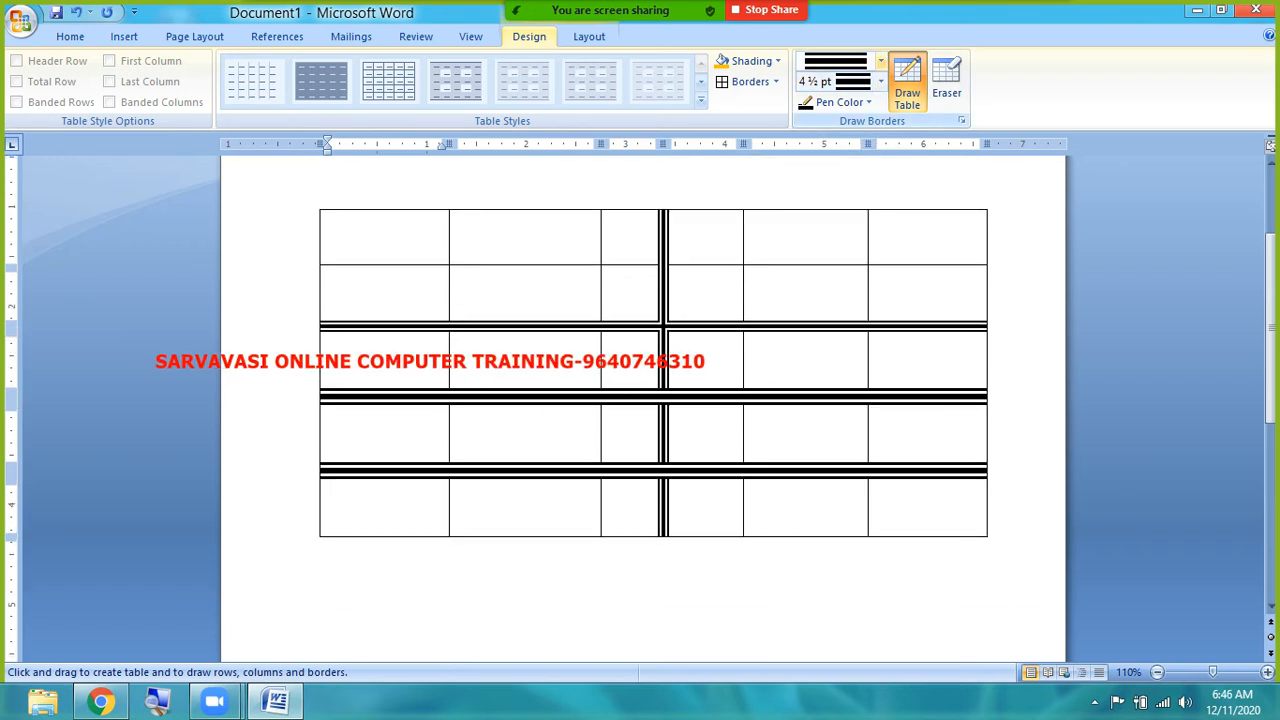
left_click(866, 104)
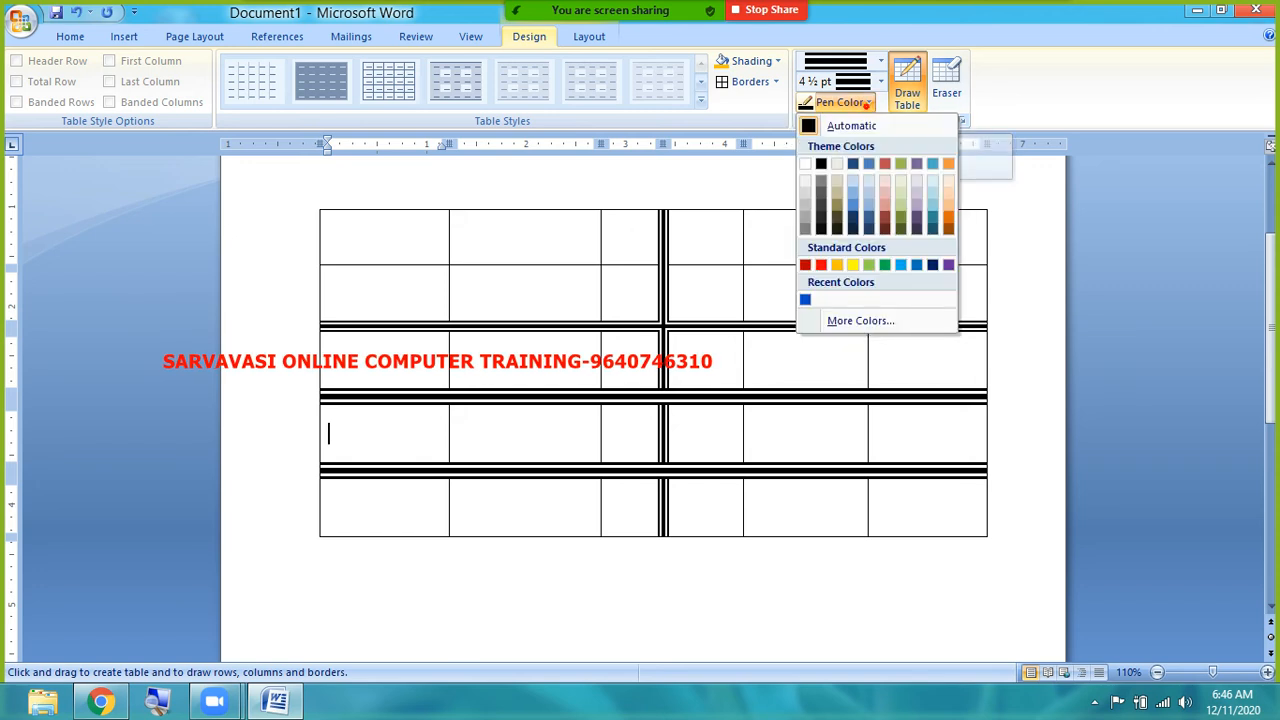
left_click(821, 264)
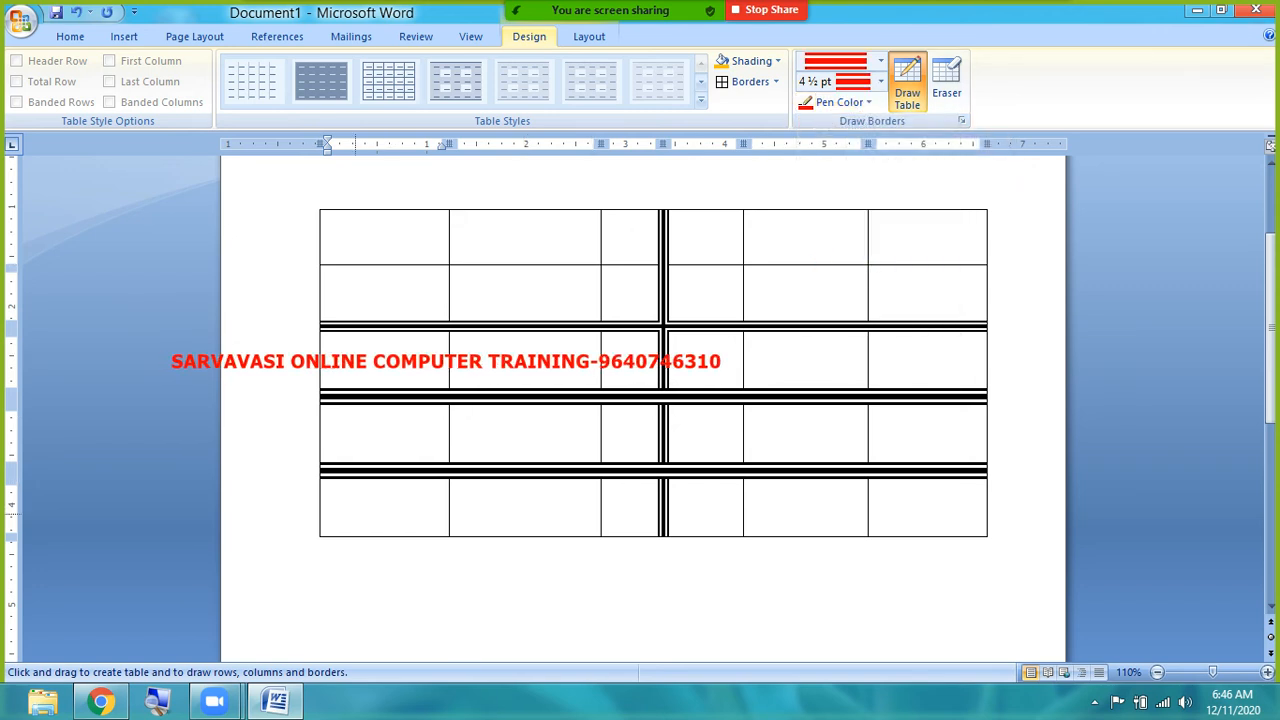
left_click_drag(320, 511, 658, 511)
scroll(653, 400, "down", 1)
left_click_drag(806, 423, 808, 558)
left_click_drag(928, 429, 902, 558)
left_click_drag(939, 430, 940, 558)
- Erase the divider between the last column's first two cells and the table's outer right border along the first three rows
scroll(940, 560, "up", 3)
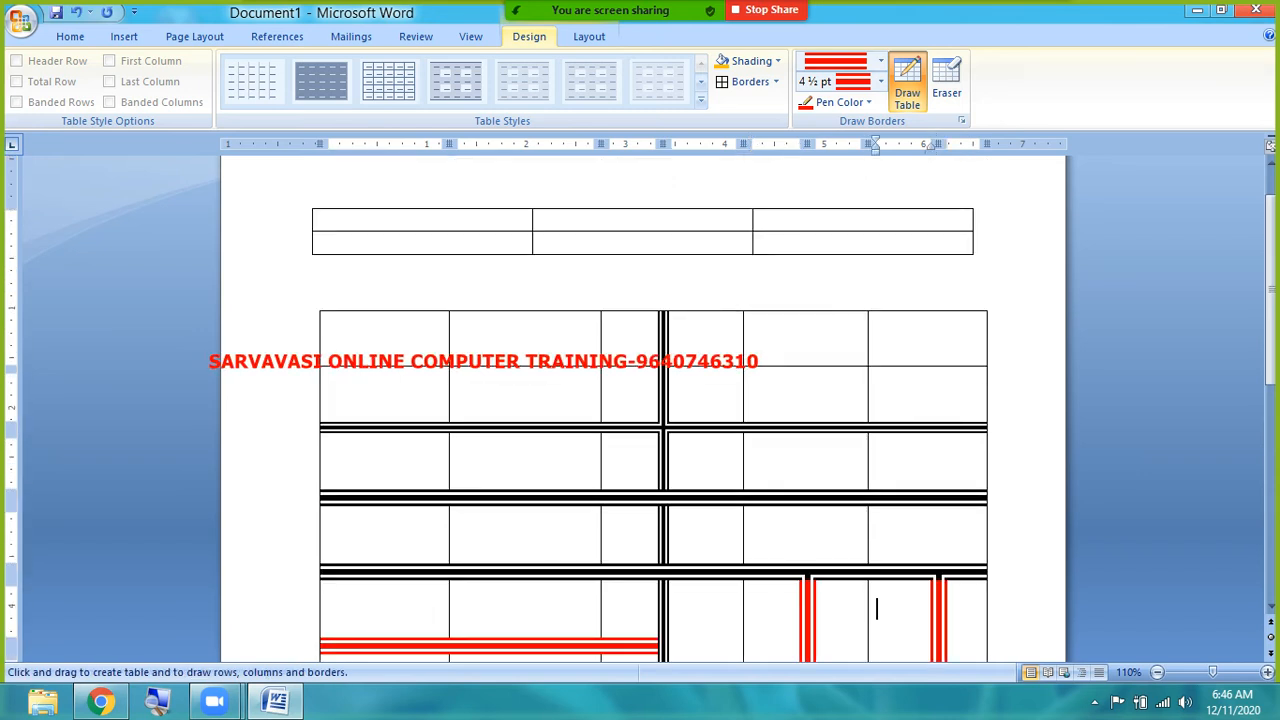
scroll(936, 88, "down", 1)
scroll(936, 88, "up", 2)
scroll(934, 92, "down", 1)
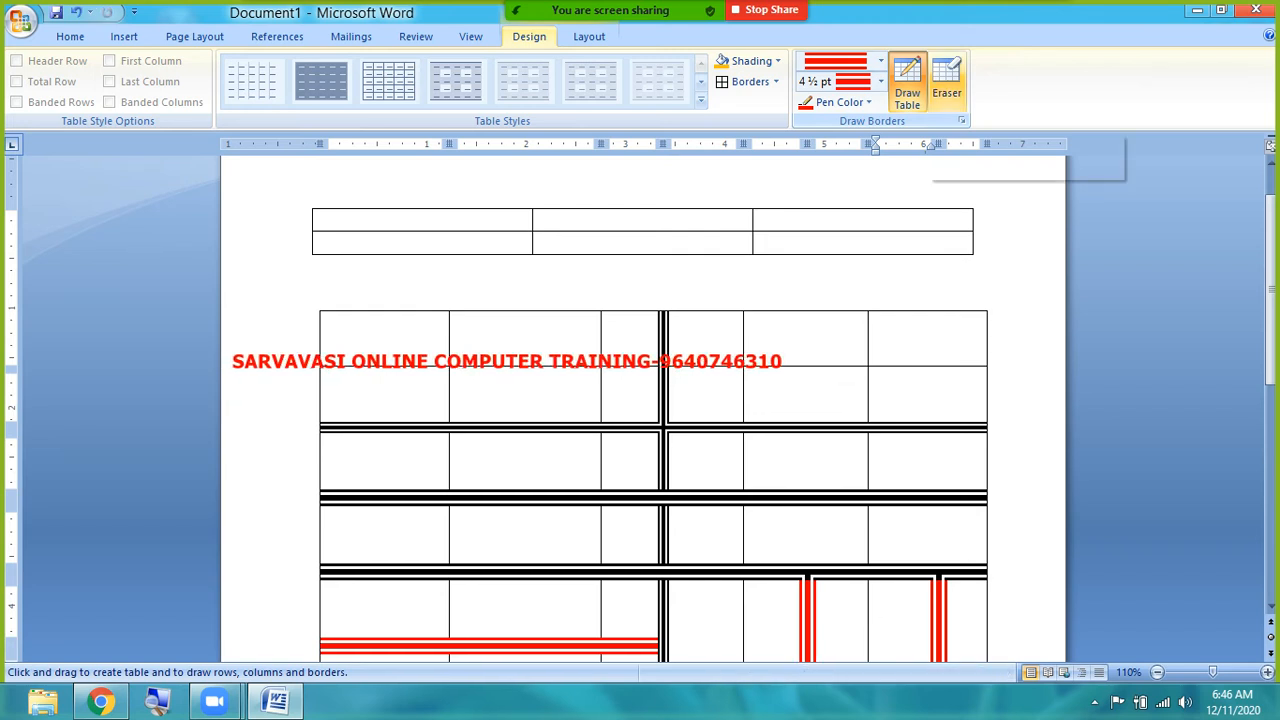
left_click(946, 85)
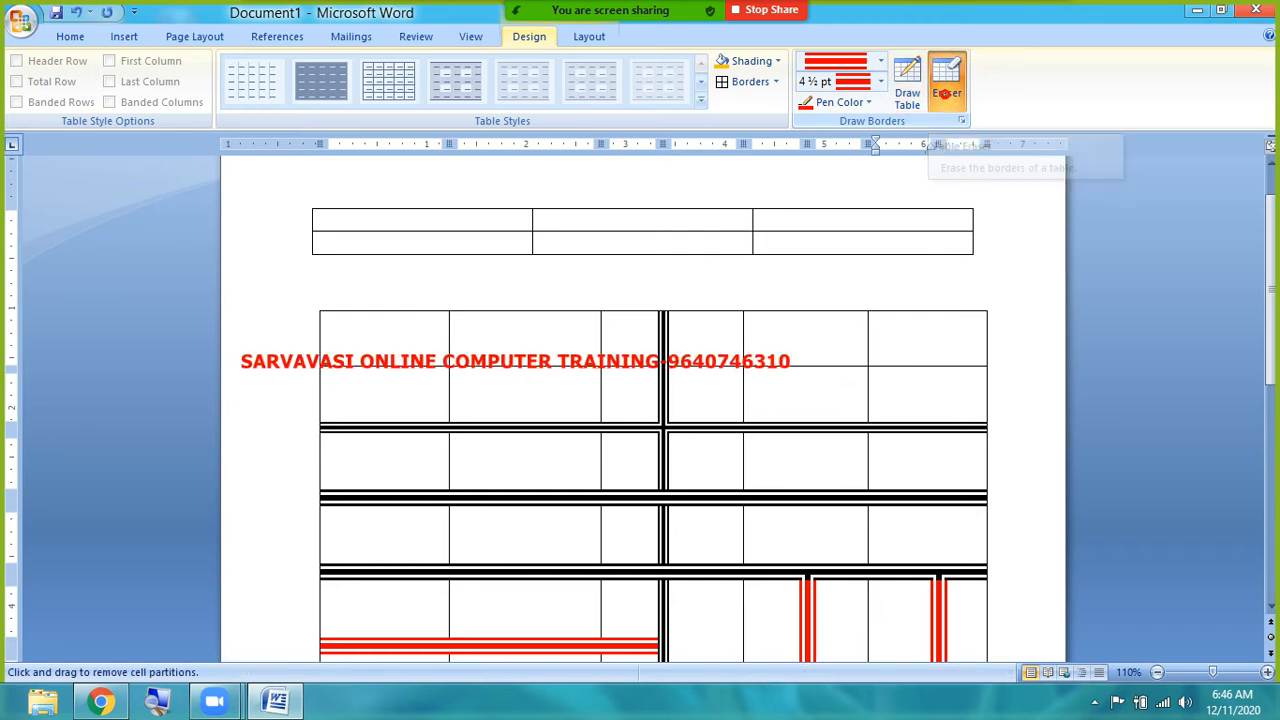
left_click(971, 366)
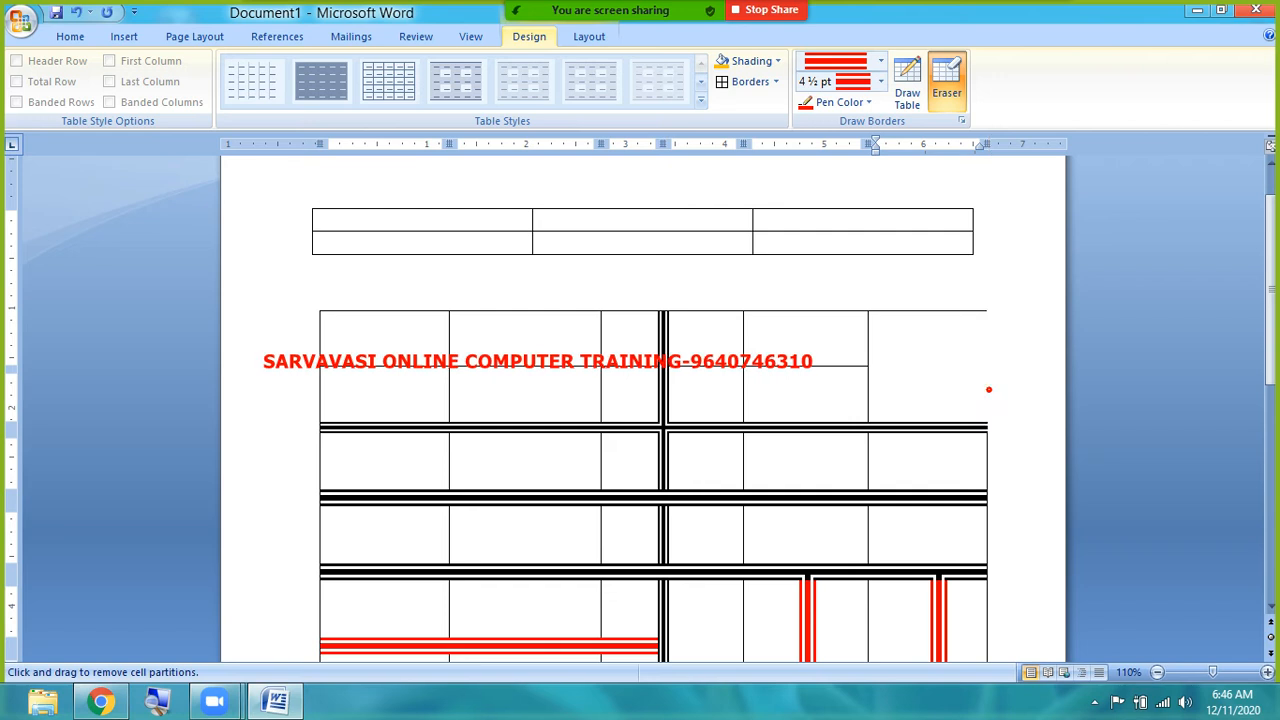
left_click(988, 451)
left_click(943, 422)
left_click(937, 433)
- Erase the remaining thin borders in the first two rows right of the triple vertical line, including the top edge
left_click(905, 420)
left_click(869, 400)
left_click(868, 345)
left_click(891, 311)
left_click(826, 365)
left_click(820, 312)
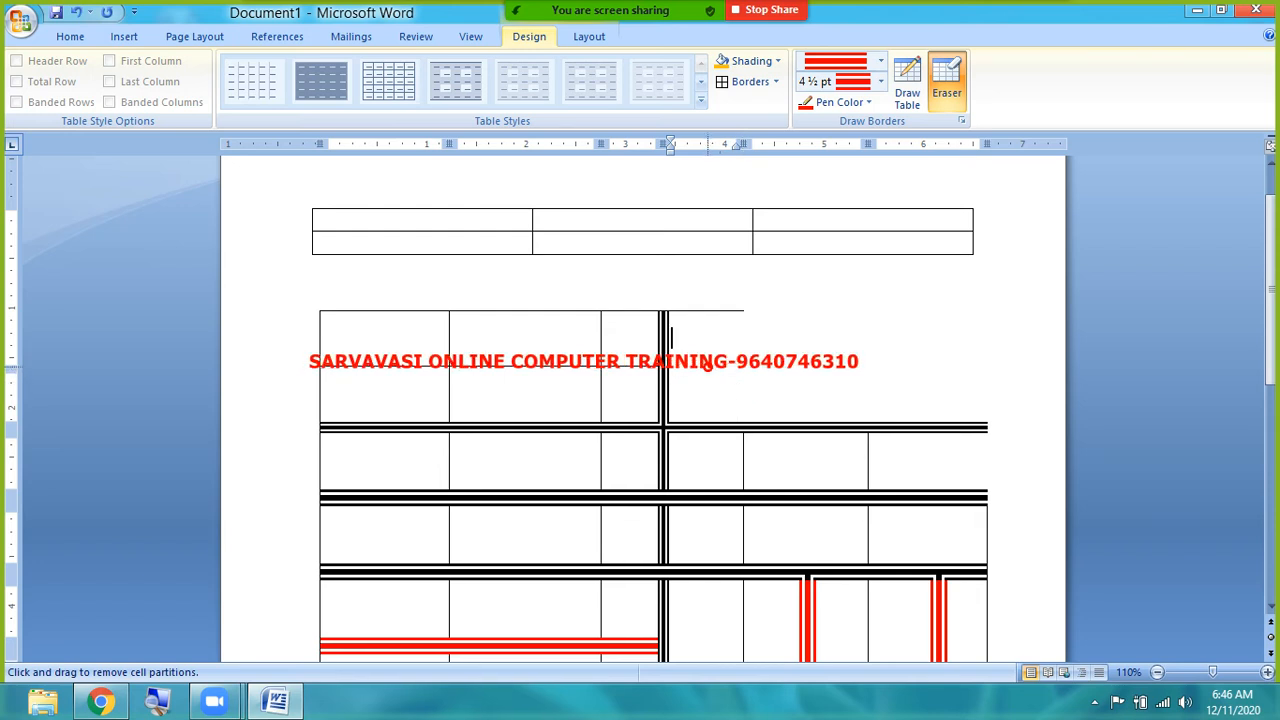
left_click(706, 313)
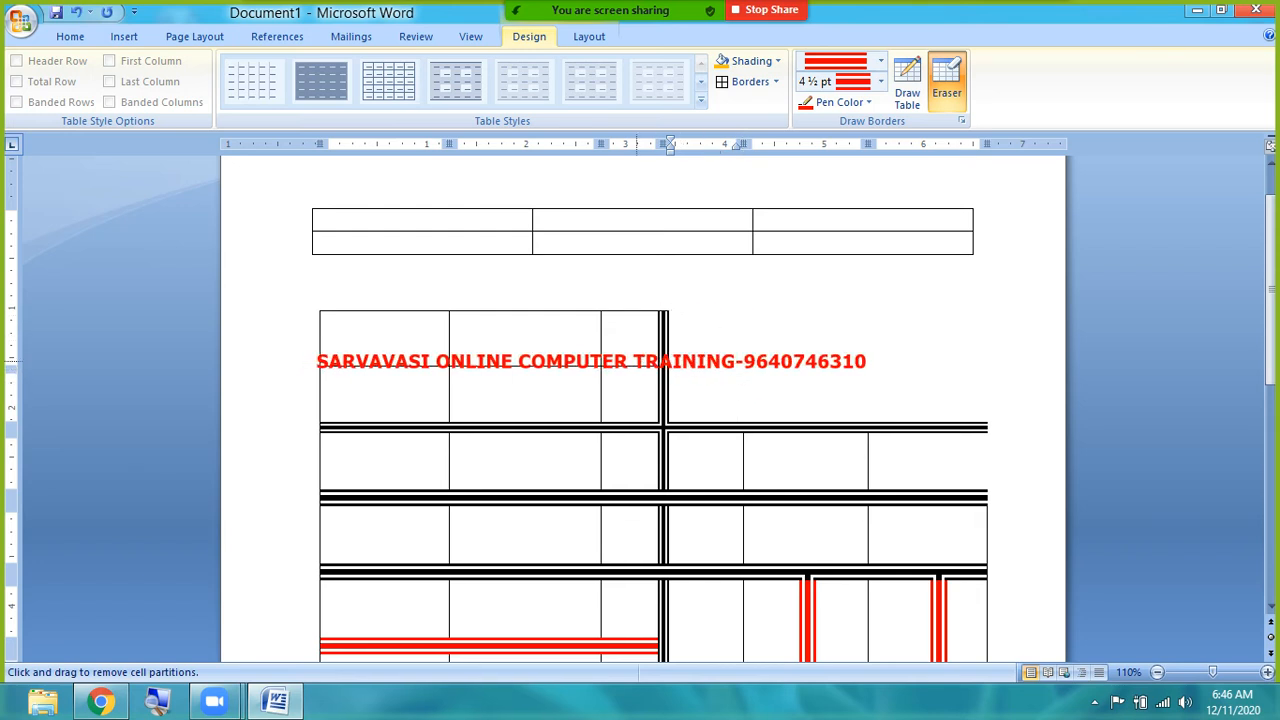
- Erase thin inner borders in the first two rows left of the triple vertical line and the third row's last column divider
left_click(601, 340)
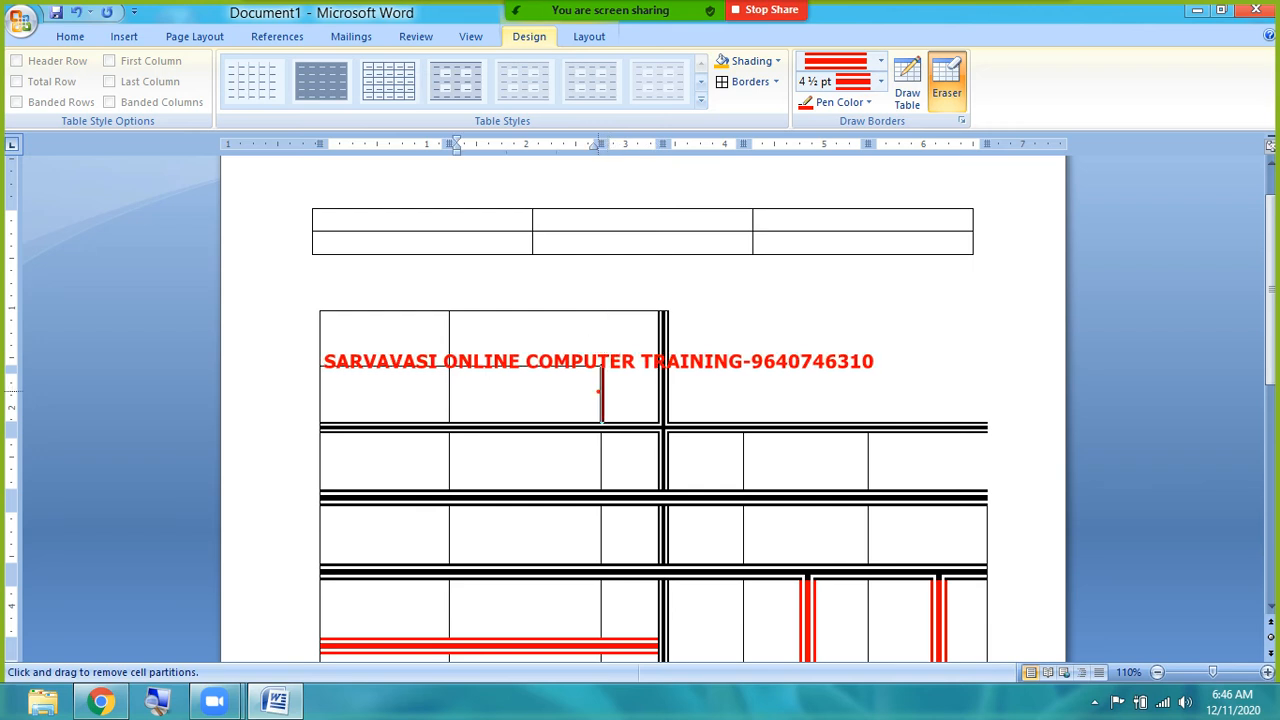
left_click(868, 460)
left_click(450, 336)
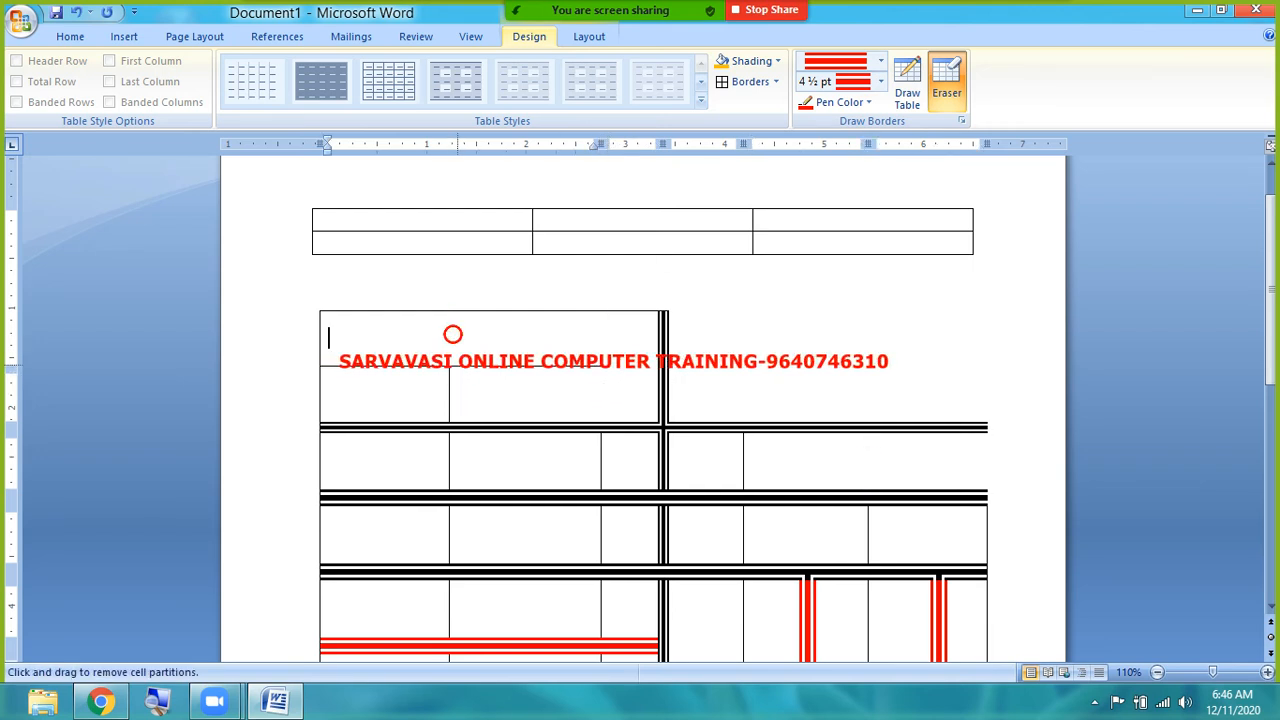
left_click(428, 369)
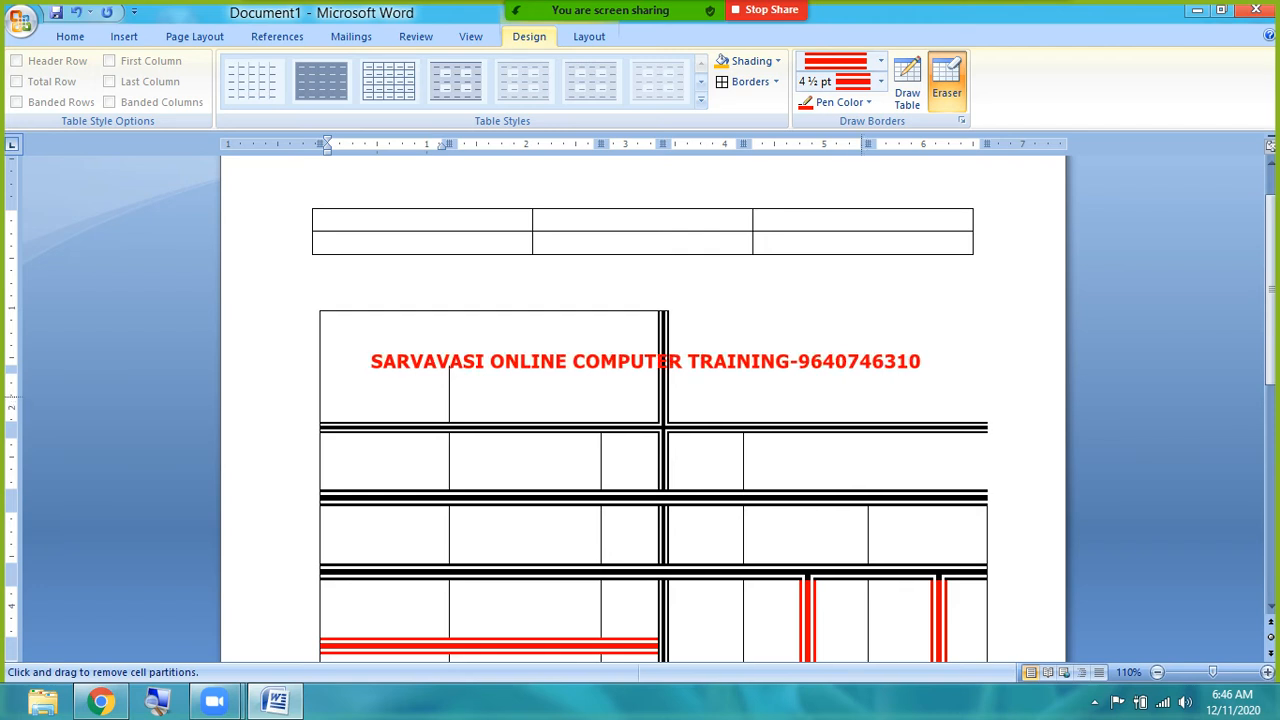
- Undo the last border erasures in the table's first two rows
key("ctrl+z")
key("ctrl+z")
key("ctrl+z")
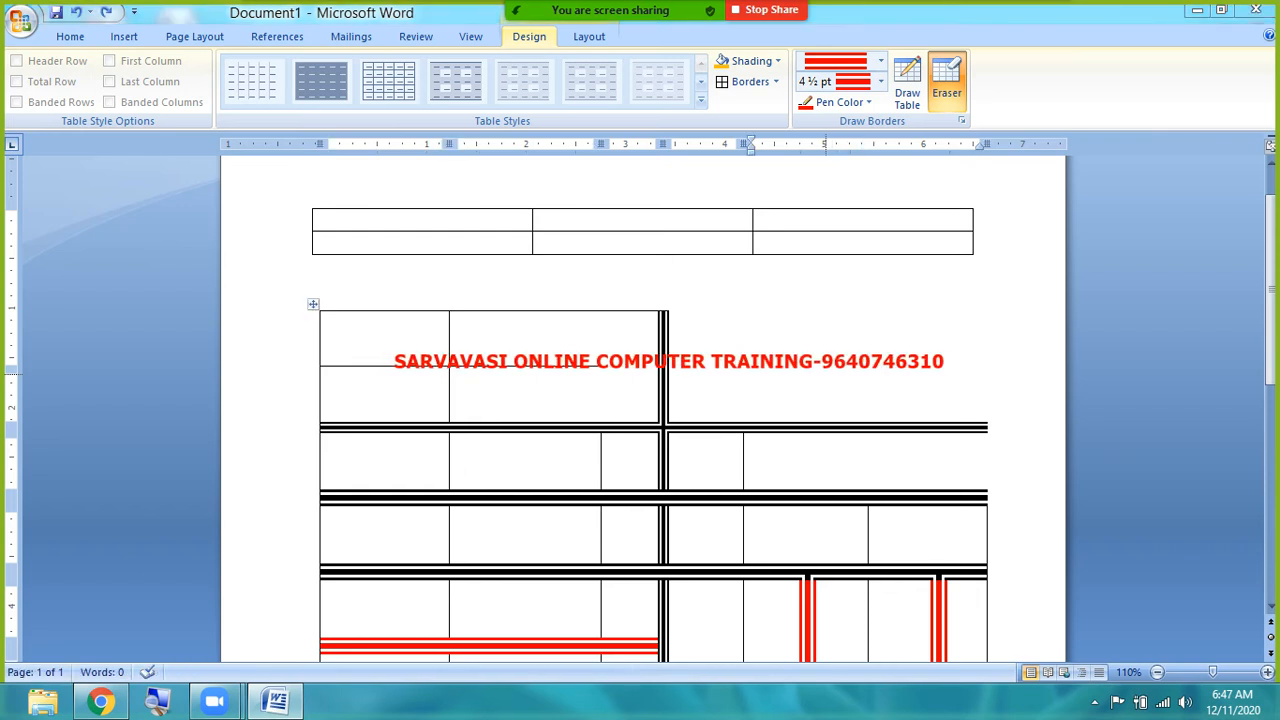
- Close the document without saving it and create a new blank document
key("ctrl+w")
key("n")
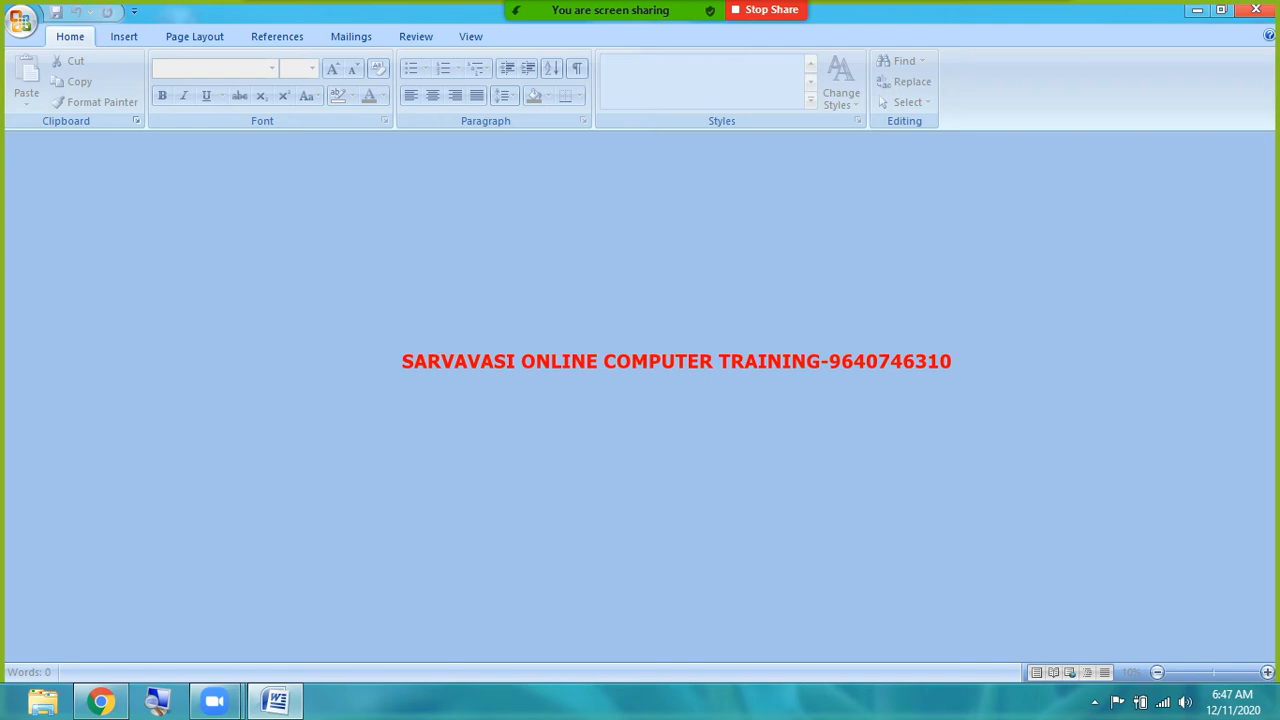
key("ctrl+n")
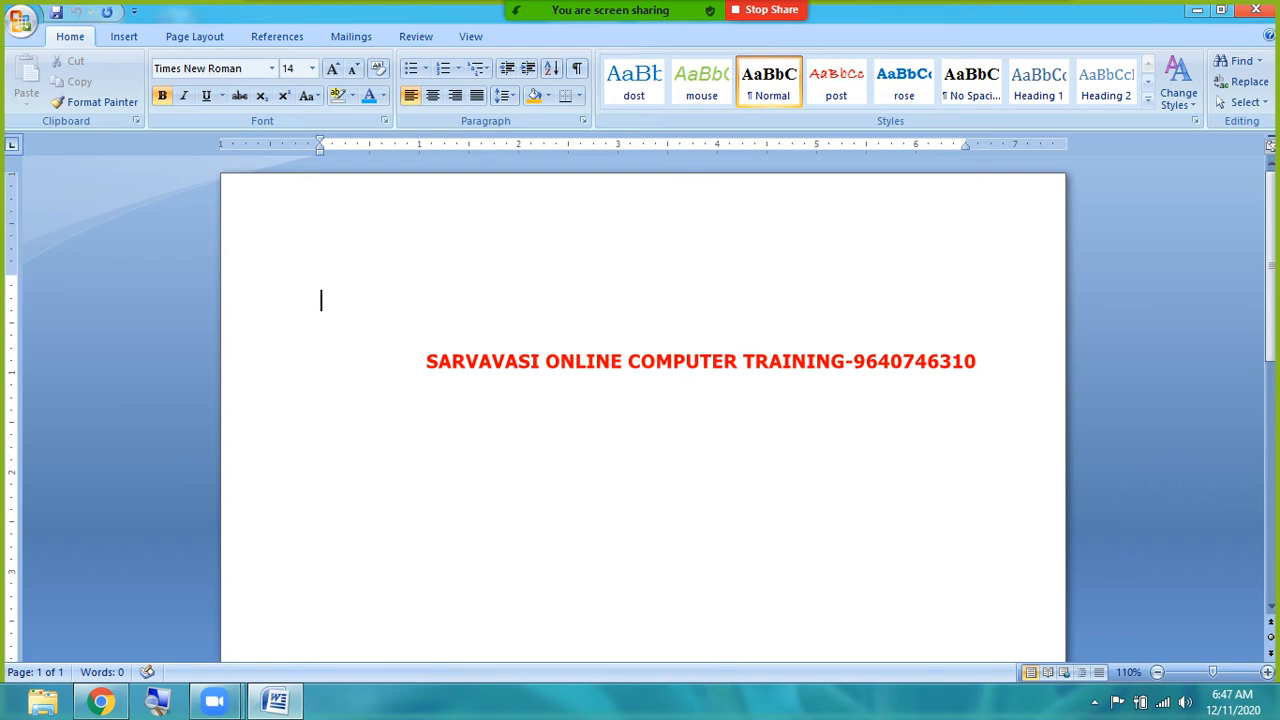
- Insert a table with two columns and two rows
left_click(126, 38)
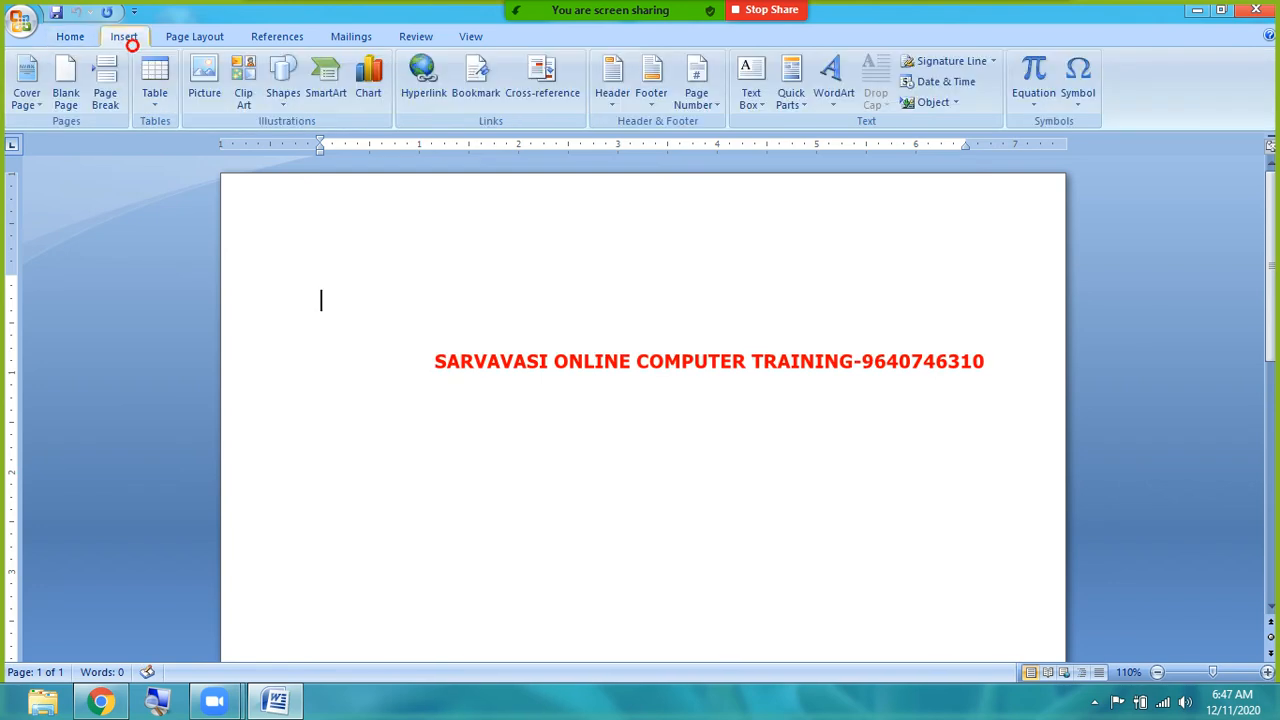
left_click(154, 80)
left_click(168, 162)
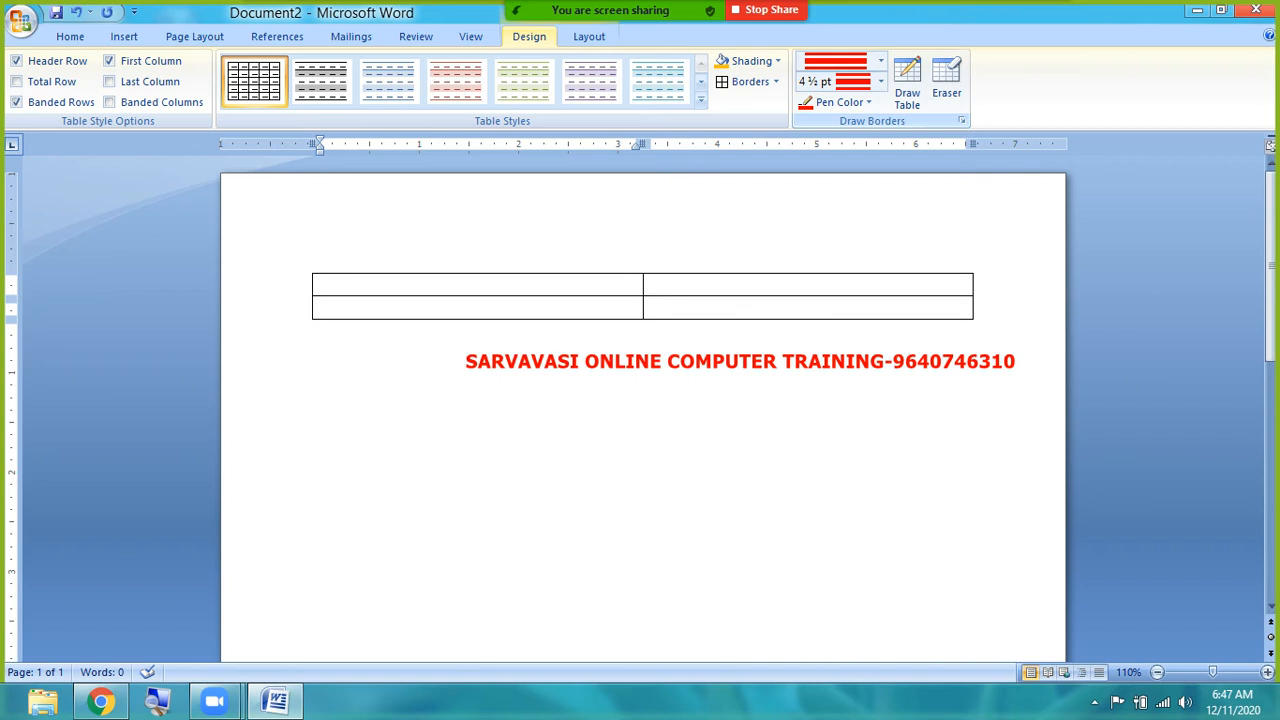
- Show the table layout tools and add six rows to the end of the two-column table
left_click(570, 36)
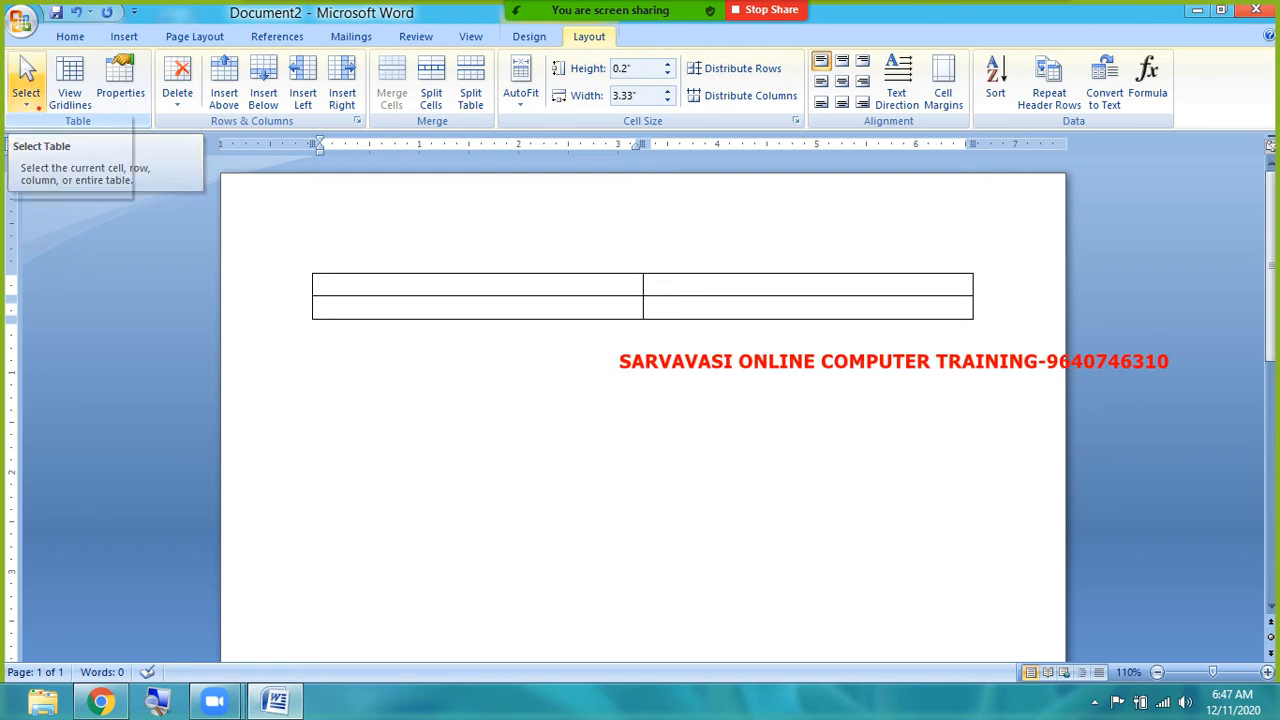
left_click(26, 96)
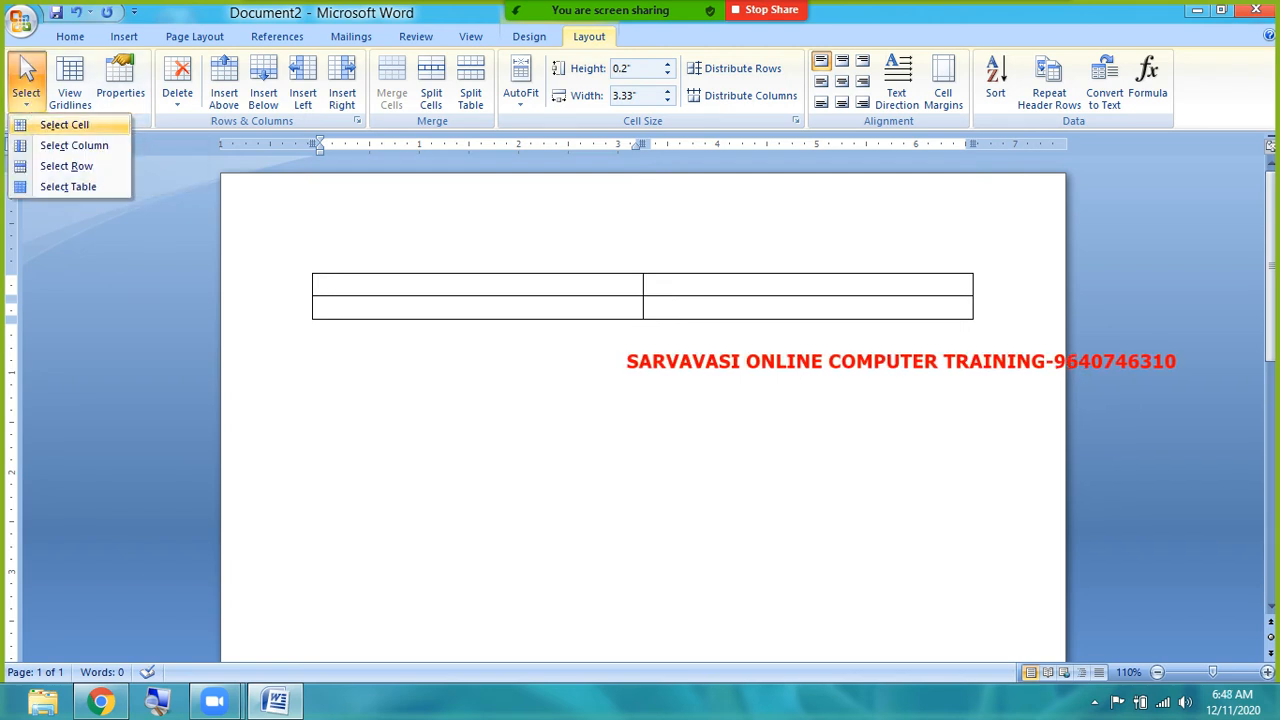
left_click(700, 311)
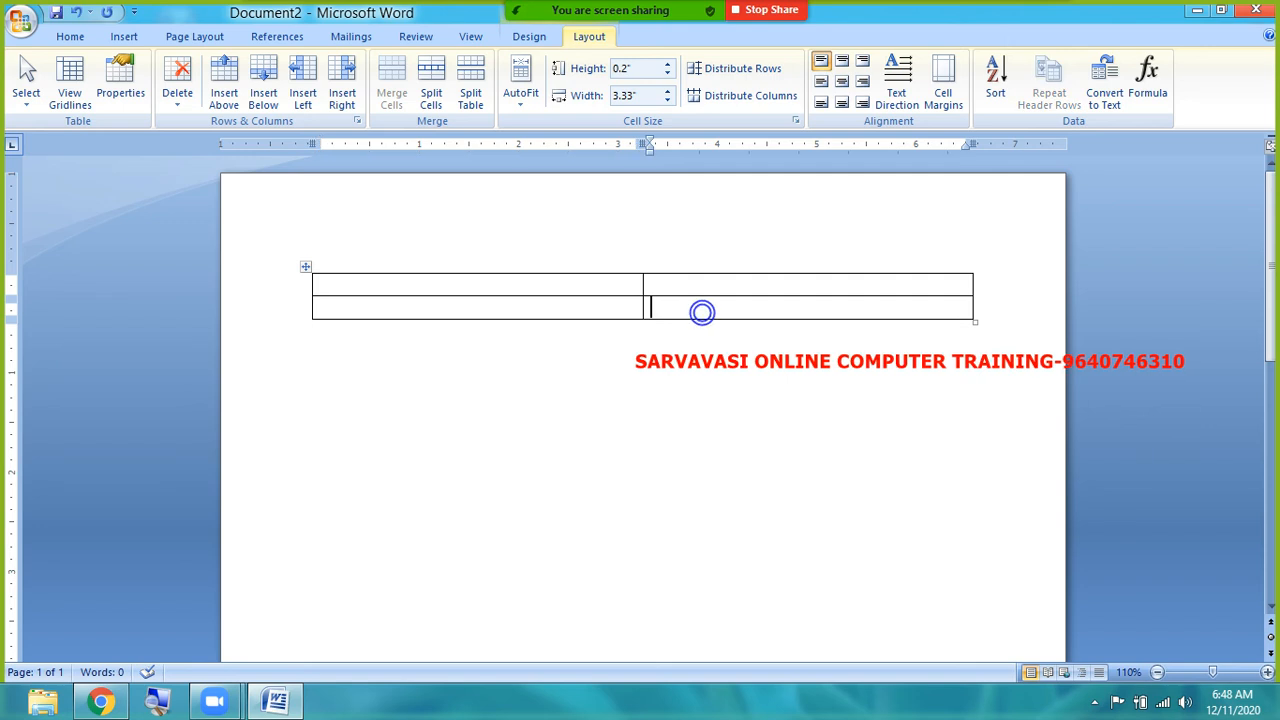
key("Tab")
key("Tab")
key("Tab")
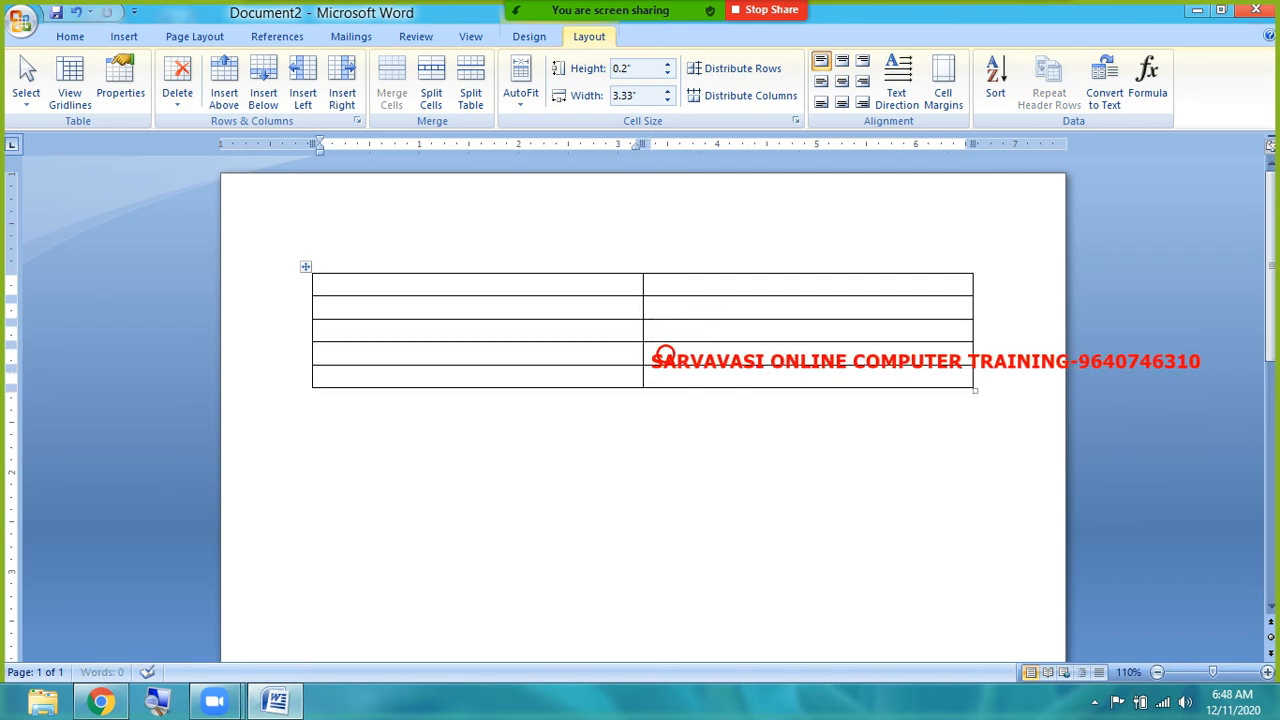
key("Tab")
key("Tab")
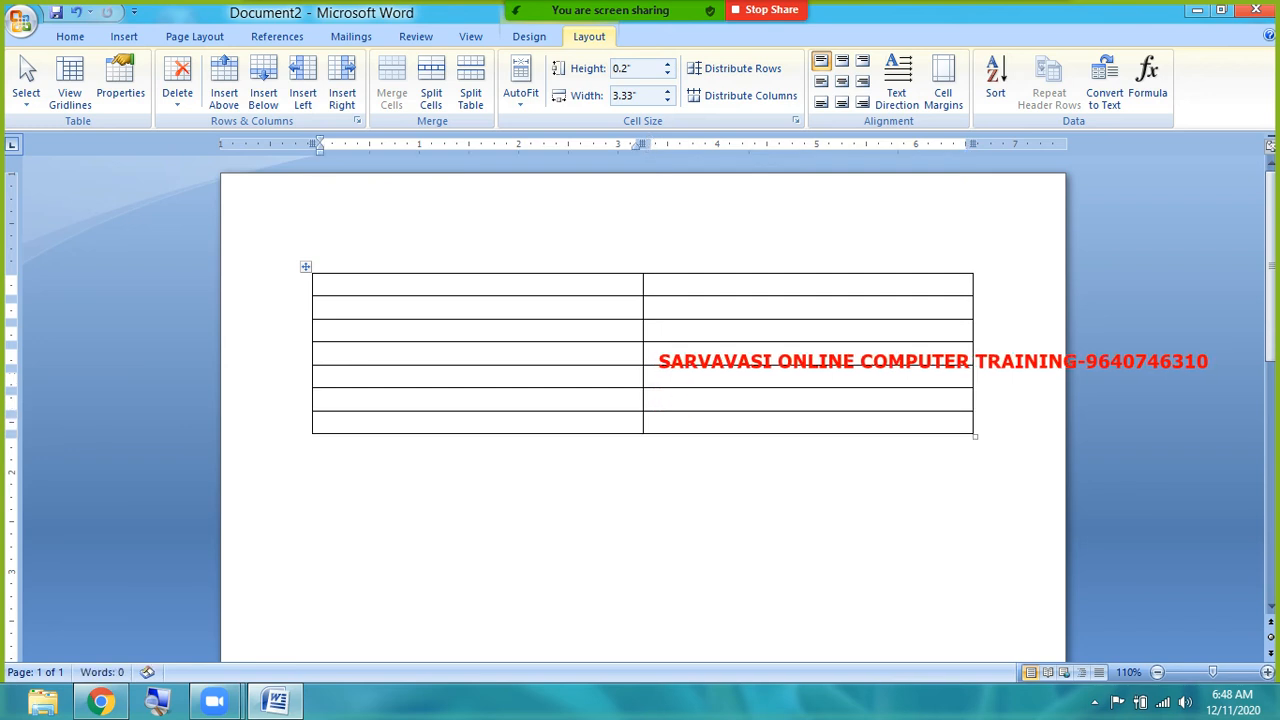
key("Tab")
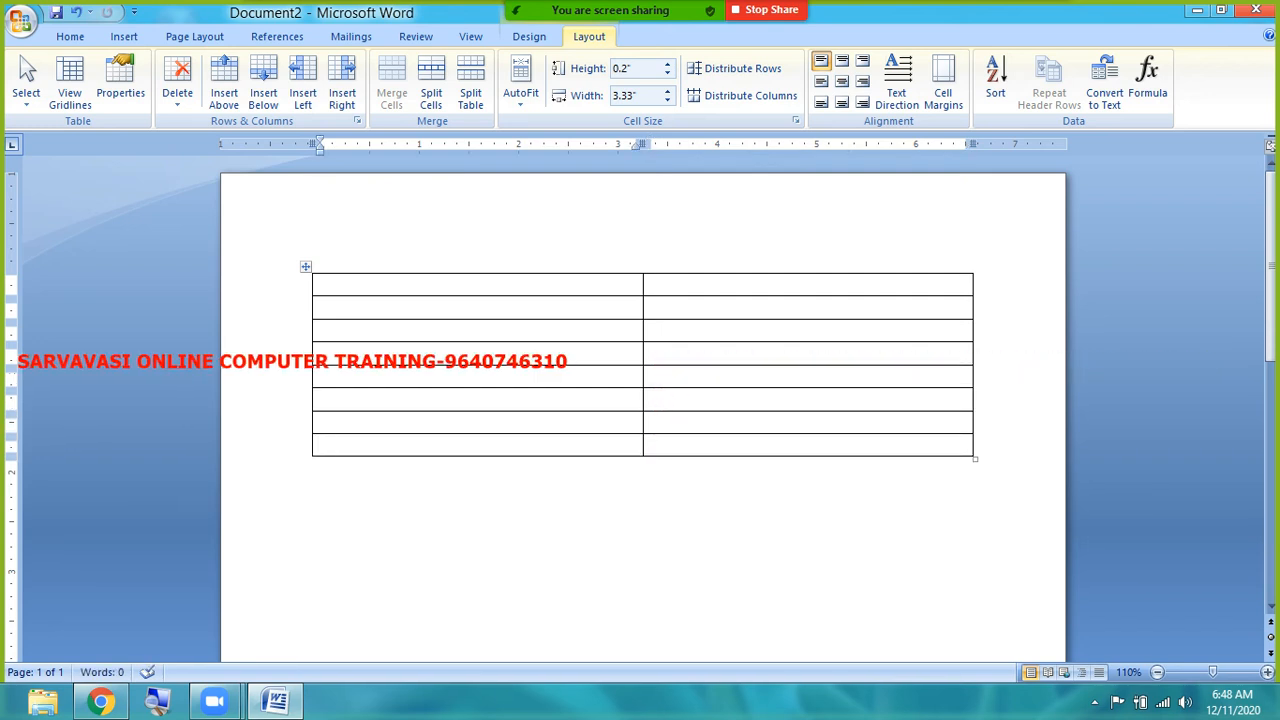
- Select the second-column cell in the table's sixth row
left_click(687, 410)
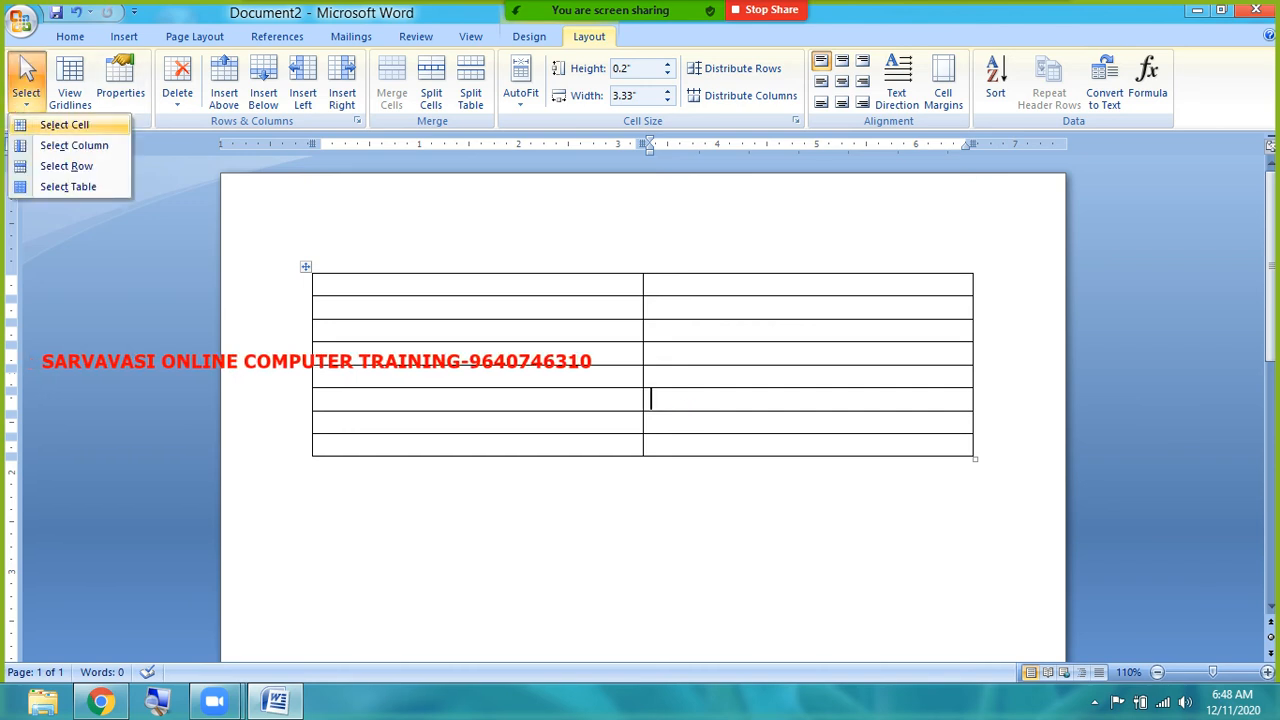
left_click(64, 124)
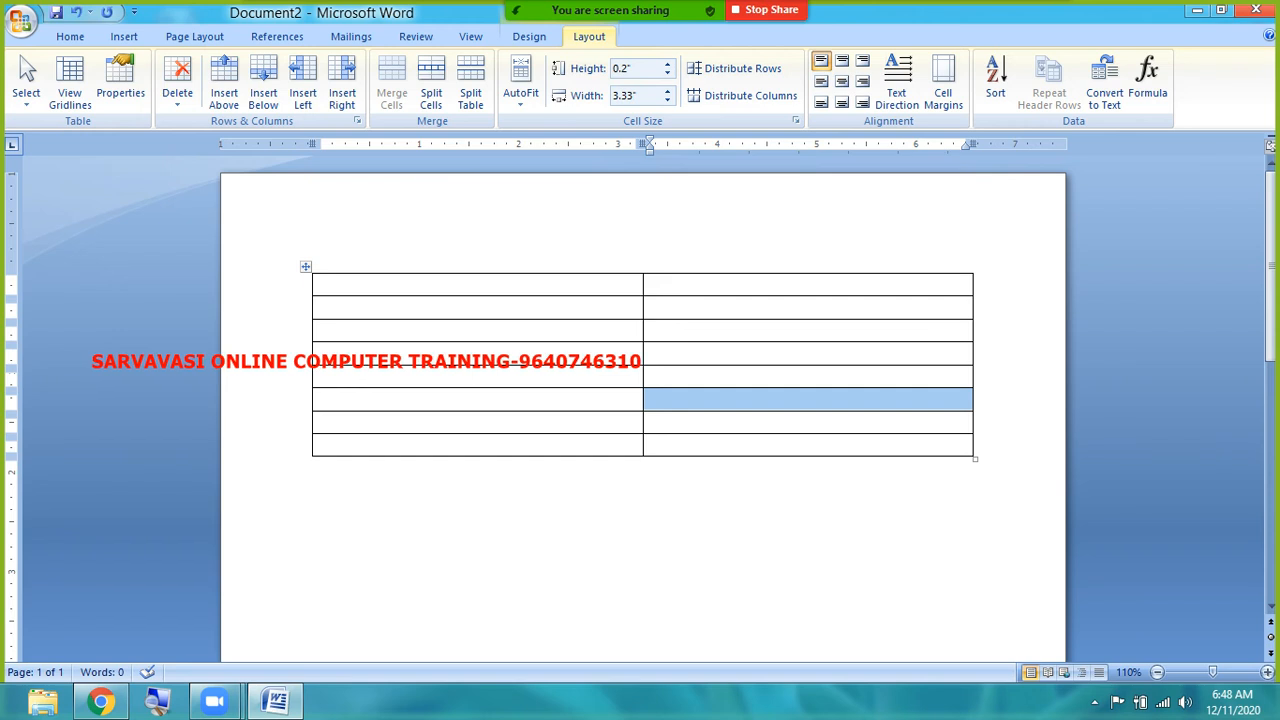
- Select the table's entire second column, followed by its entire fourth row
left_click(671, 347)
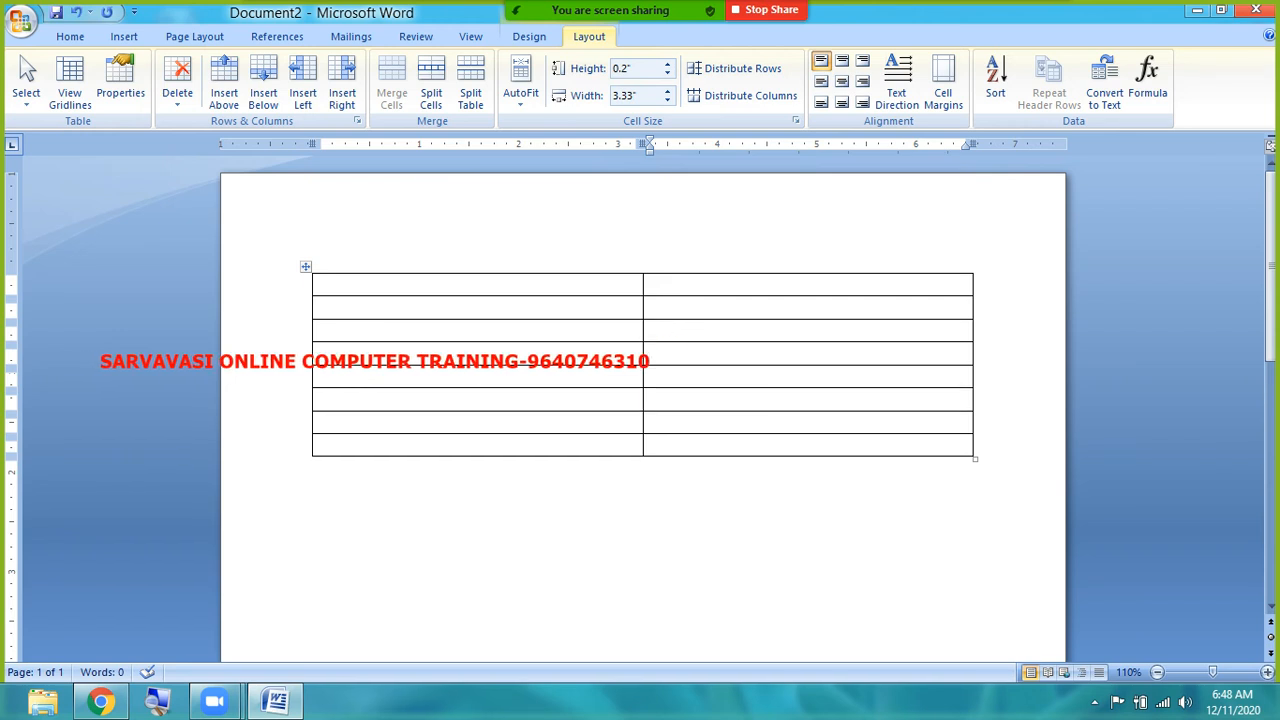
left_click(26, 85)
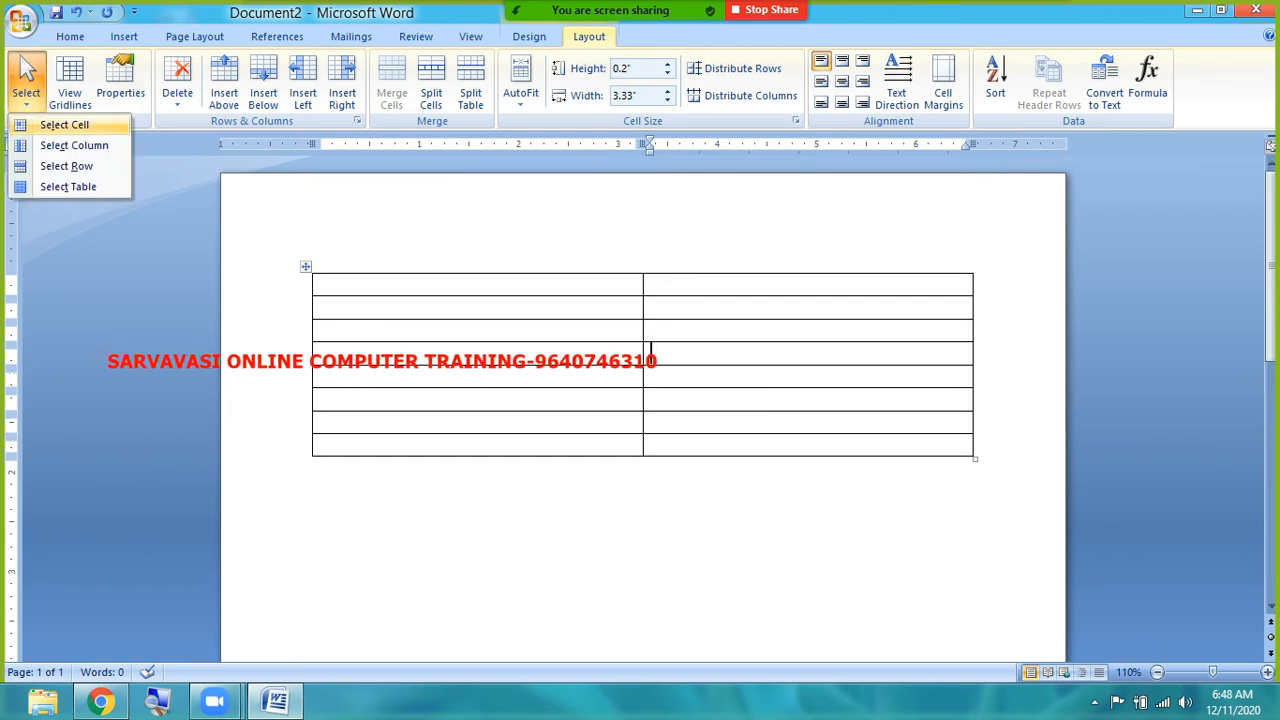
left_click(58, 147)
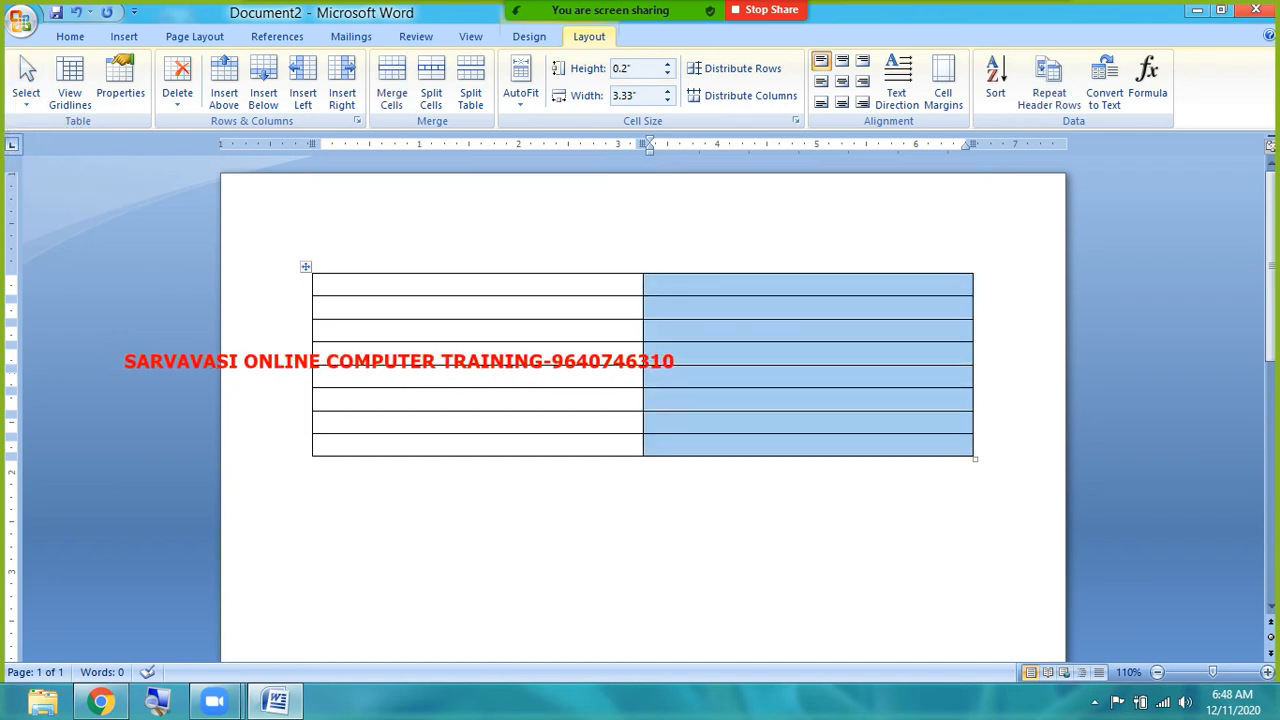
left_click(700, 363)
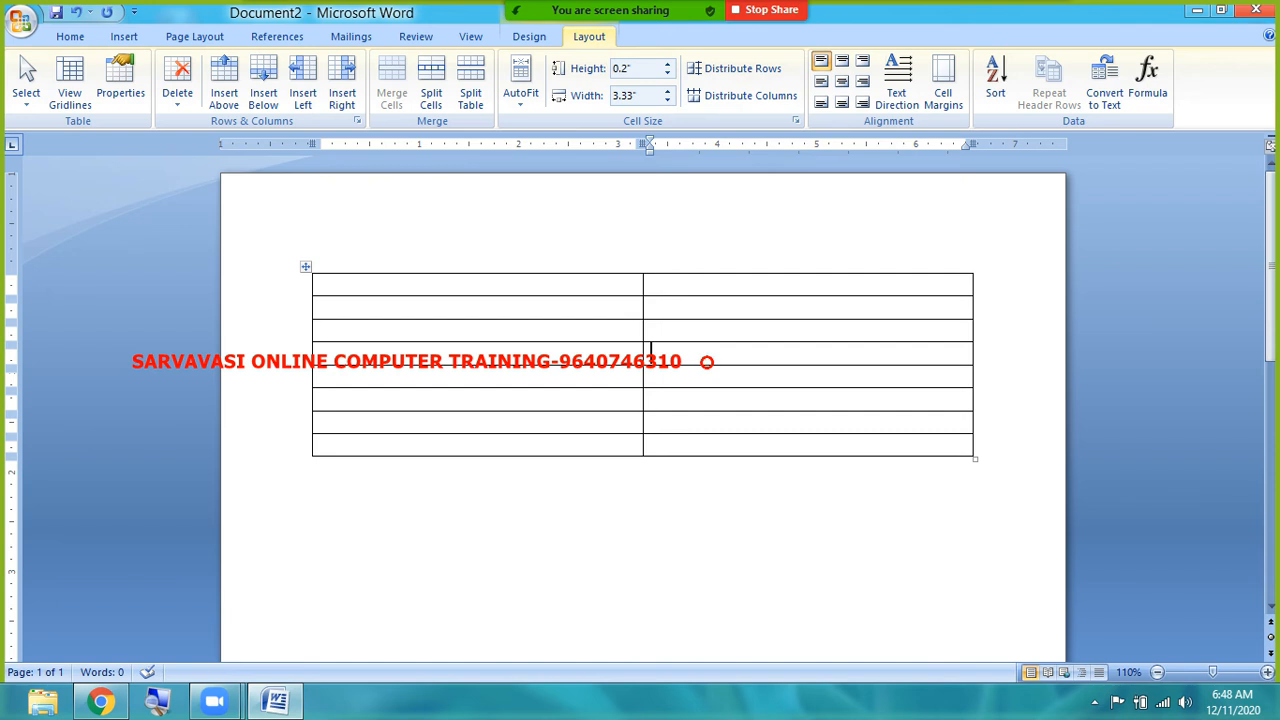
left_click(27, 100)
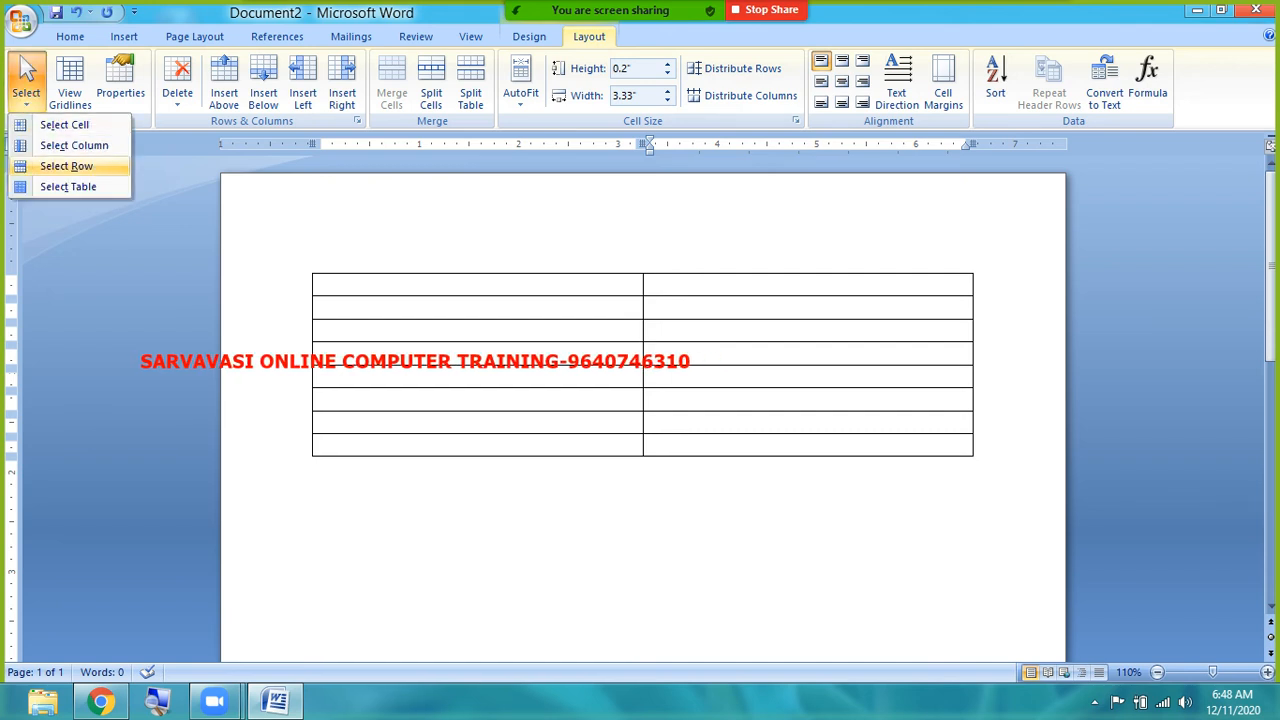
left_click(55, 166)
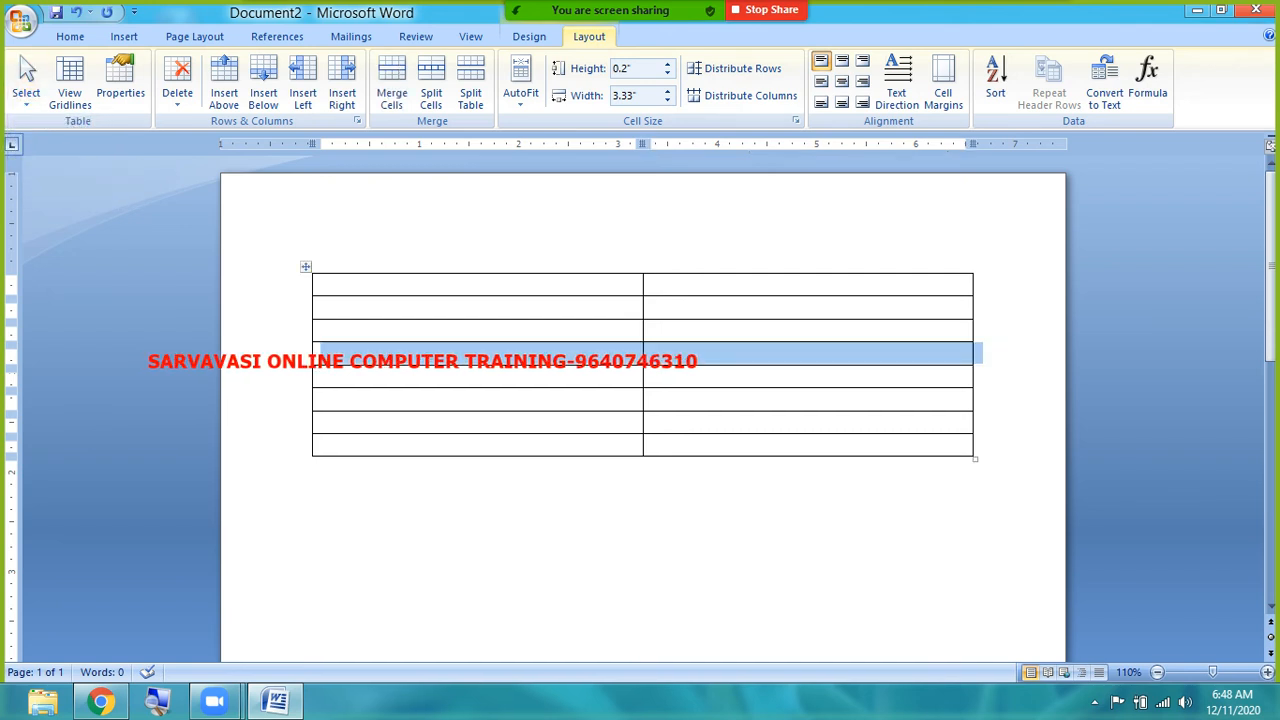
- Select the whole table, starting from the second-column cell in the fifth row
left_click(457, 380)
left_click(769, 374)
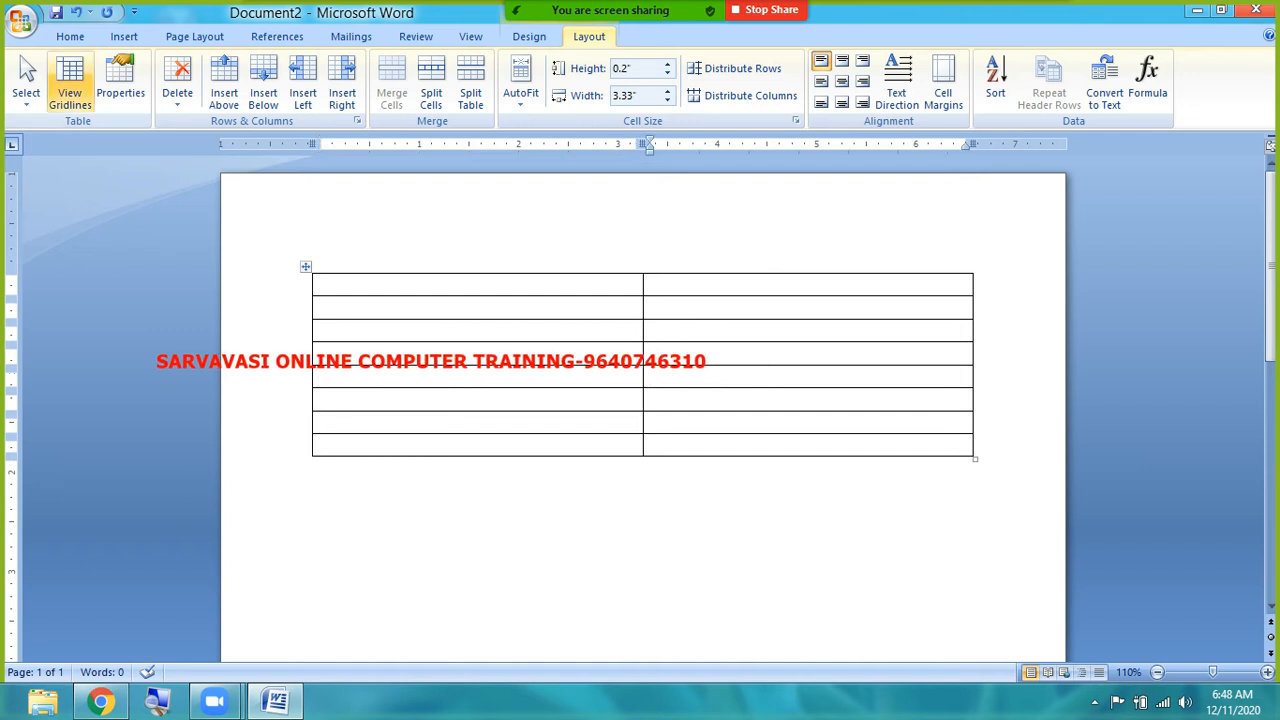
left_click(27, 98)
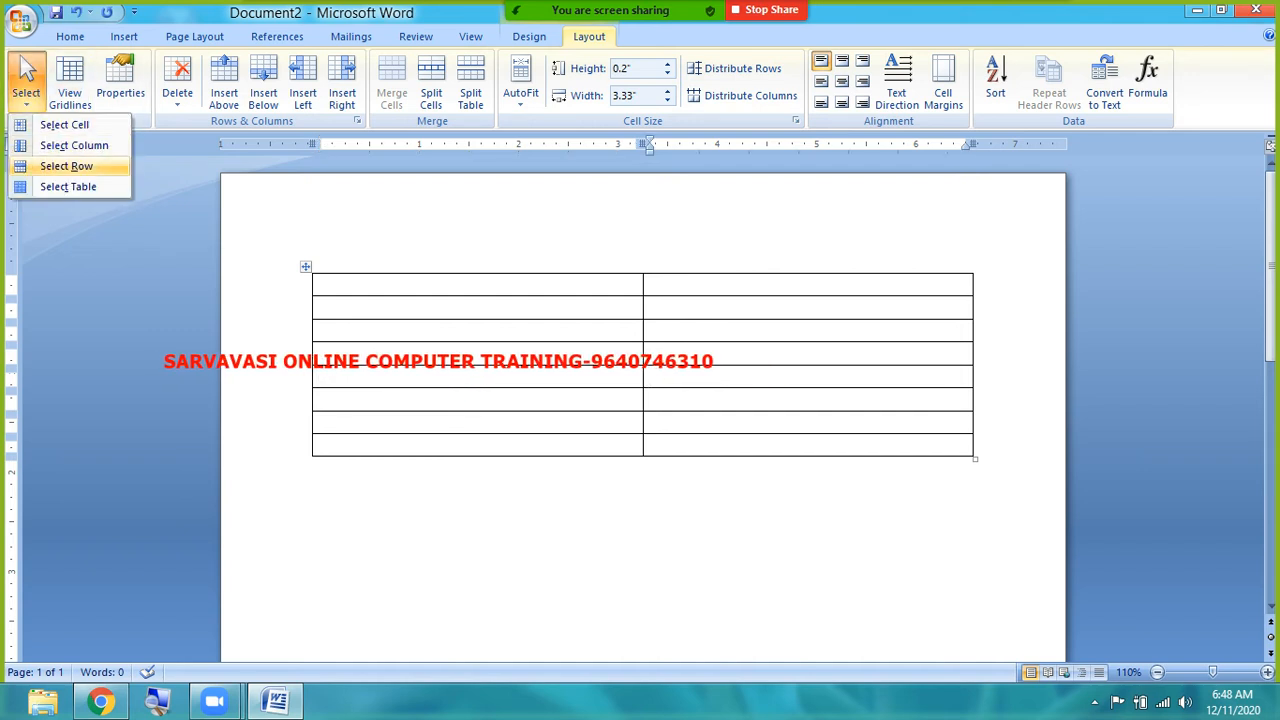
left_click(68, 186)
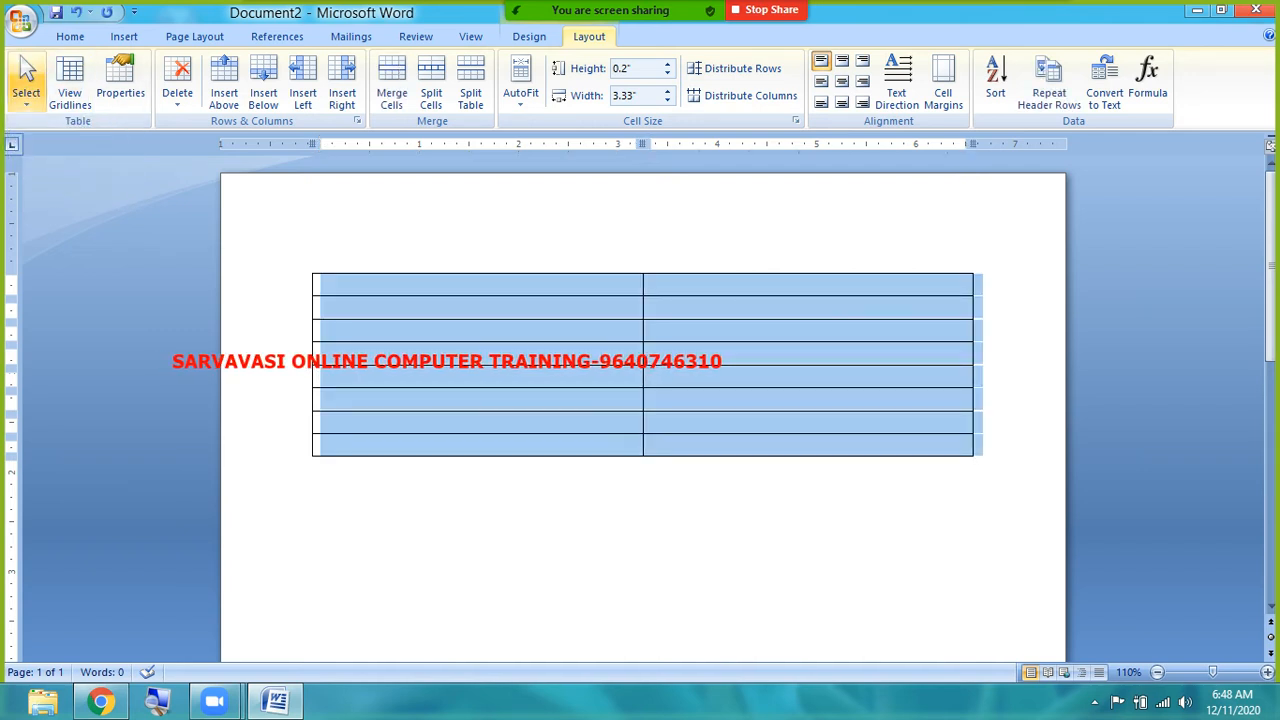
left_click(27, 98)
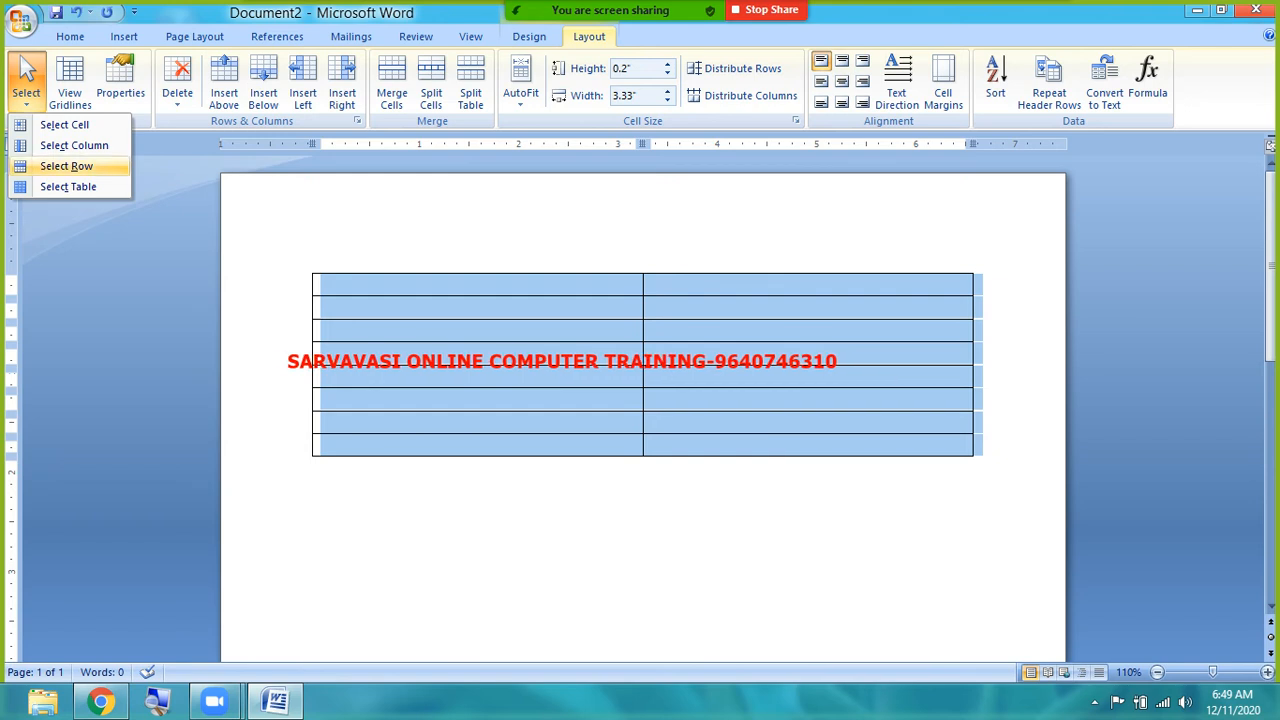
left_click(150, 125)
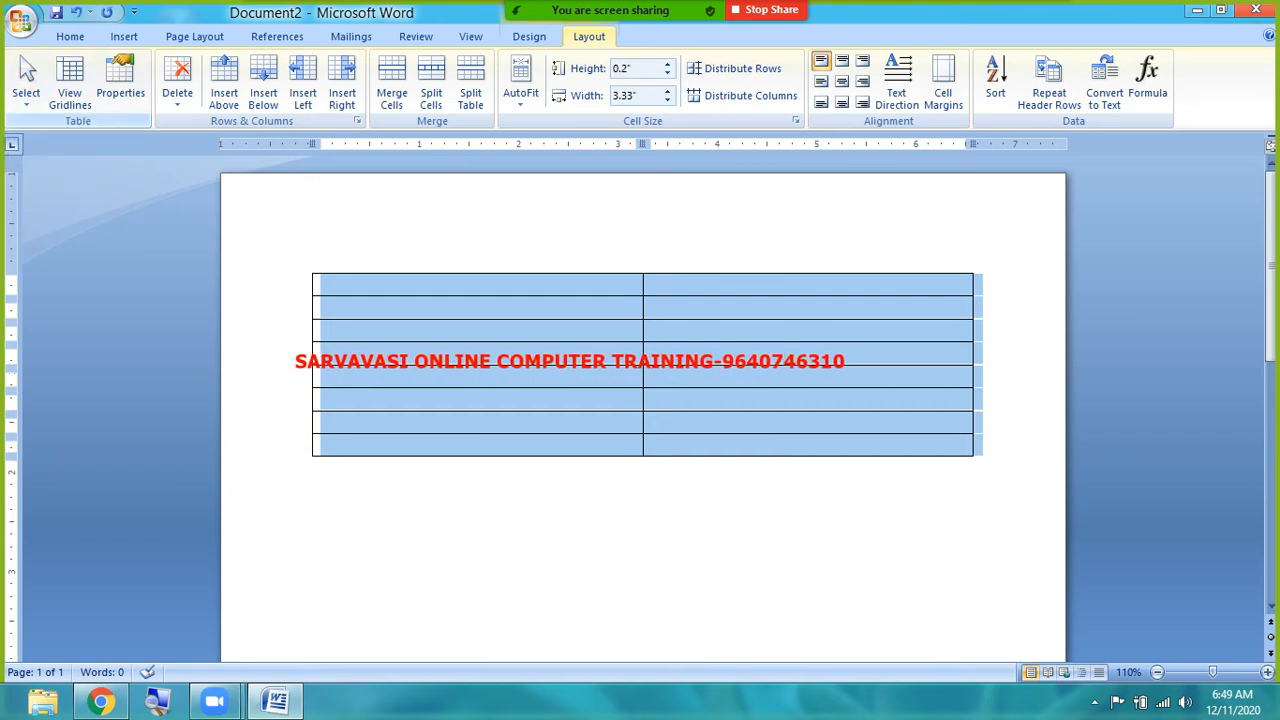
left_click(28, 100)
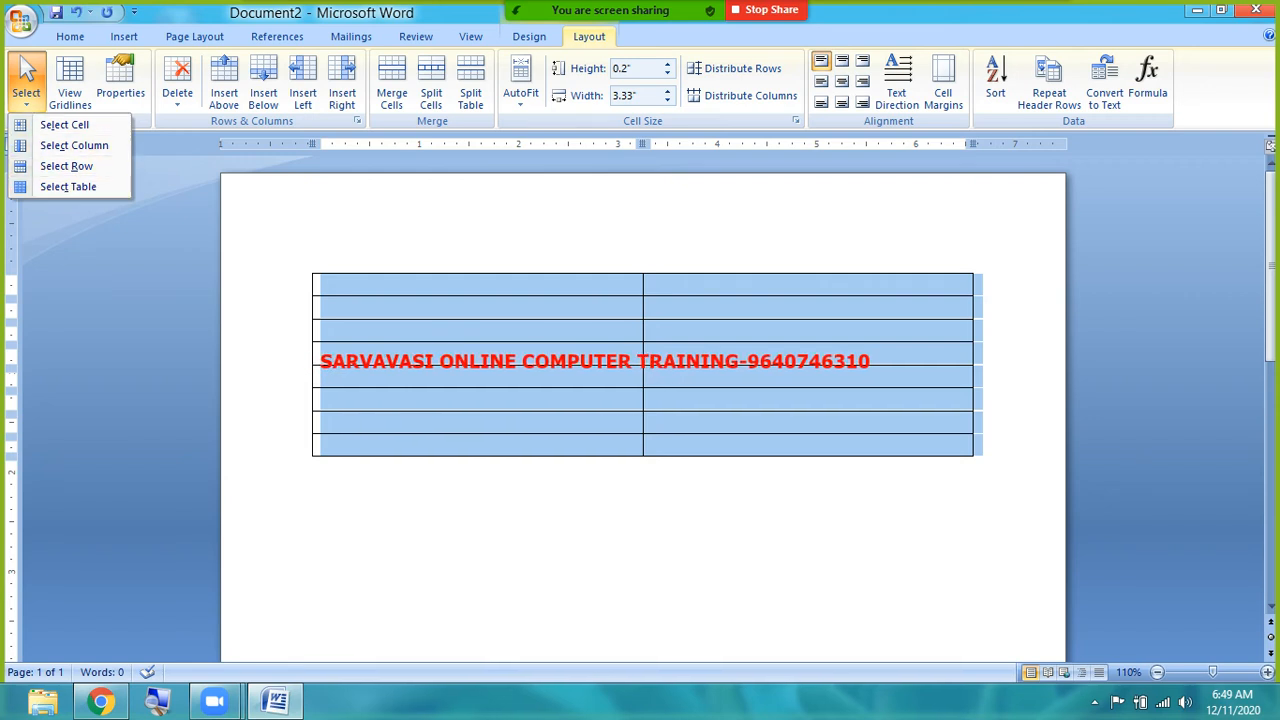
left_click(518, 310)
left_click(518, 312)
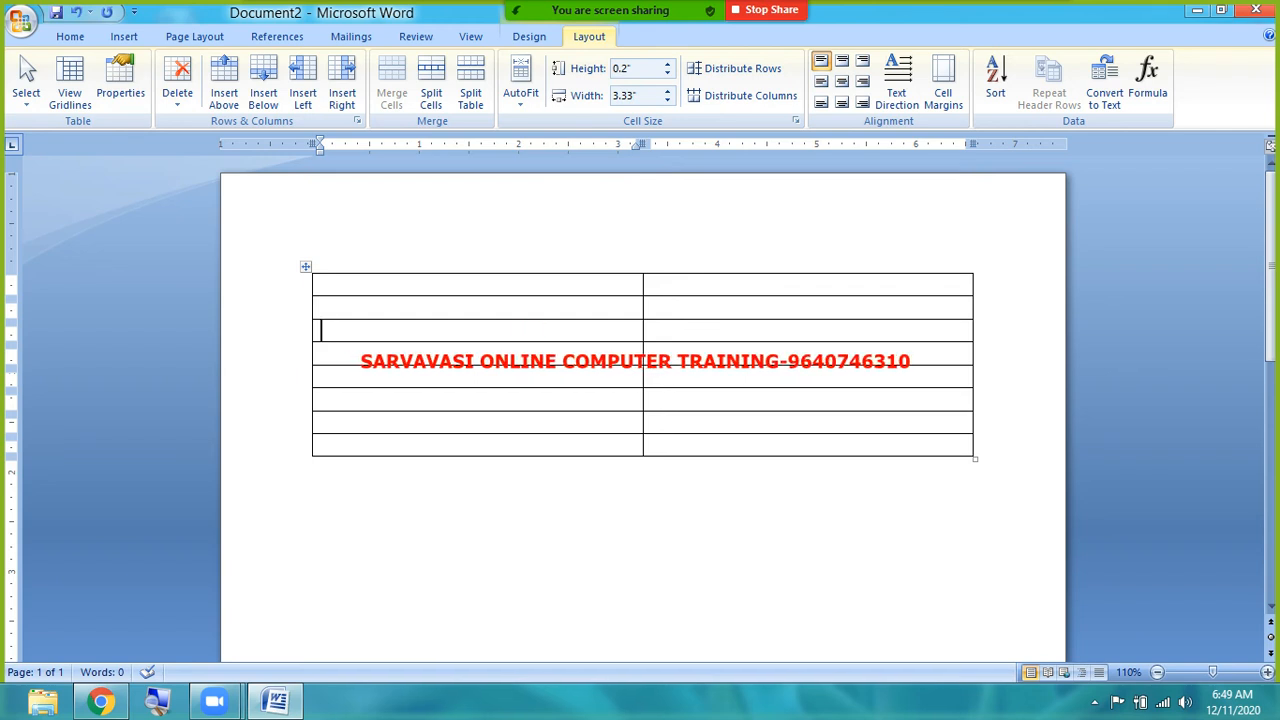
- Select the table's first column and the second column in turn directly from their top edges
left_click(877, 283)
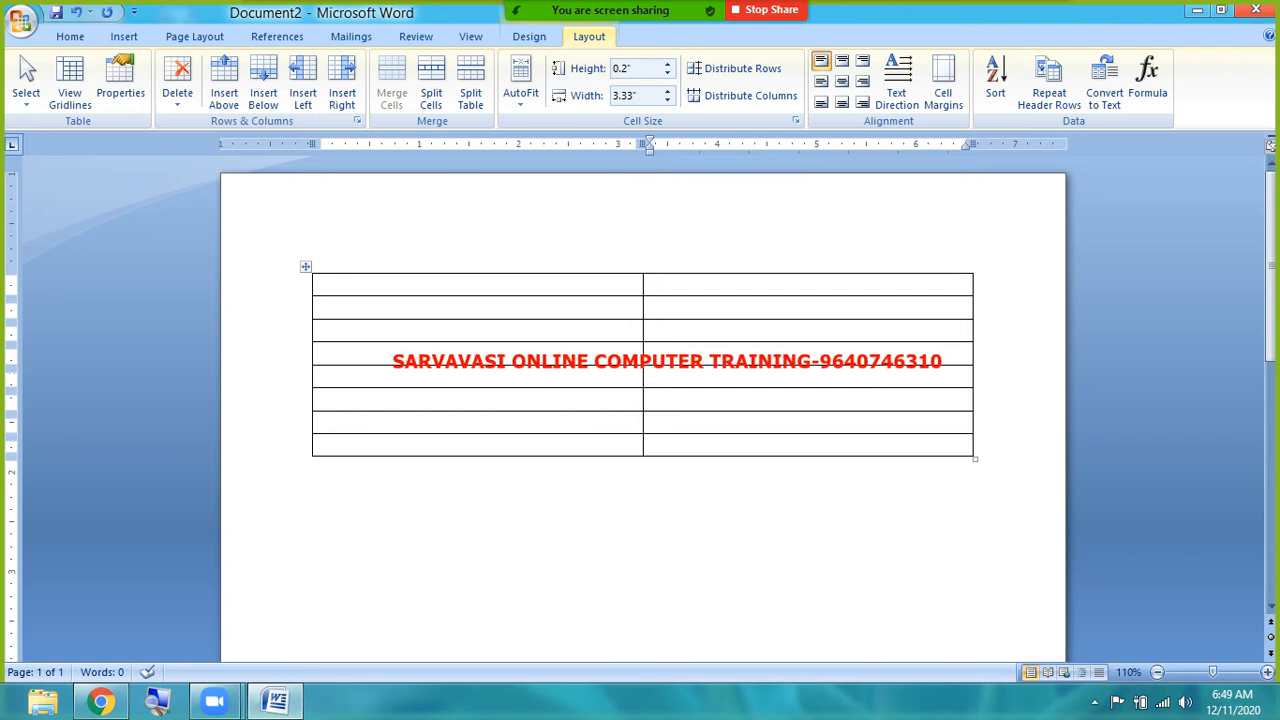
left_click(430, 267)
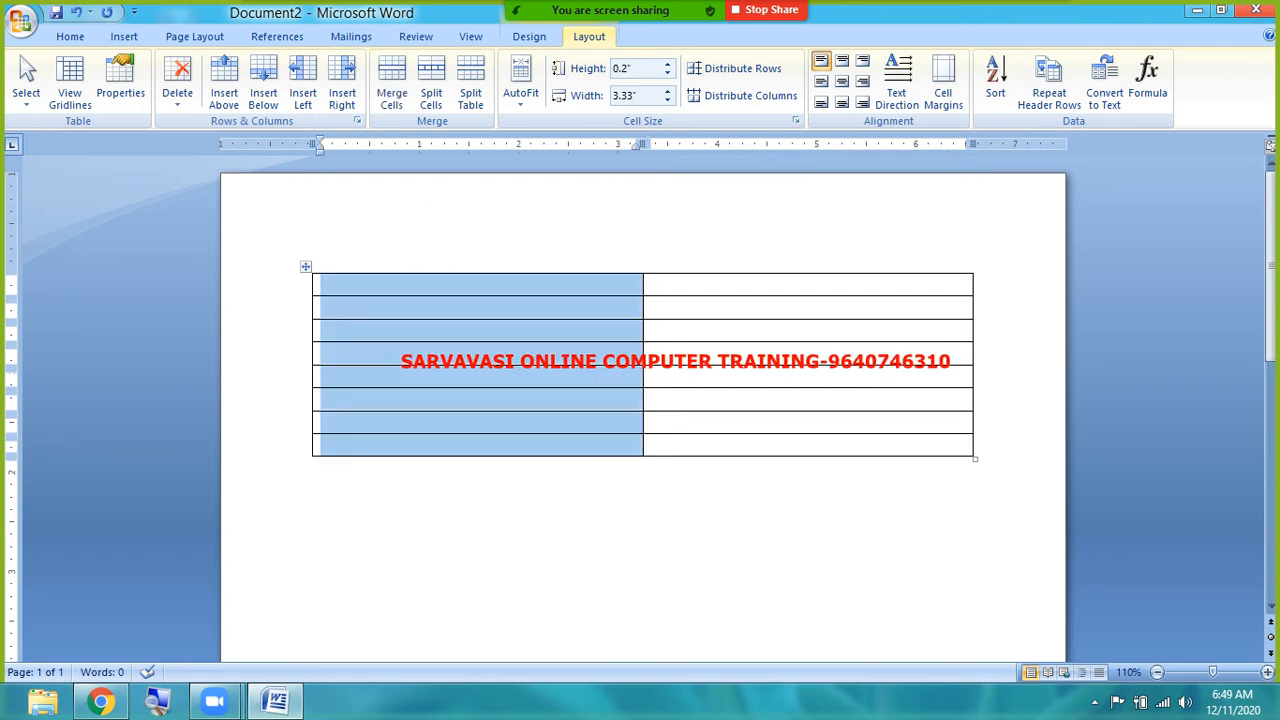
left_click(739, 271)
- Go through the first-column cells one by one from the first row to the eighth
left_click(389, 286)
left_click(363, 305)
left_click(346, 330)
left_click(340, 352)
left_click(337, 373)
left_click(333, 397)
left_click(331, 424)
left_click(330, 445)
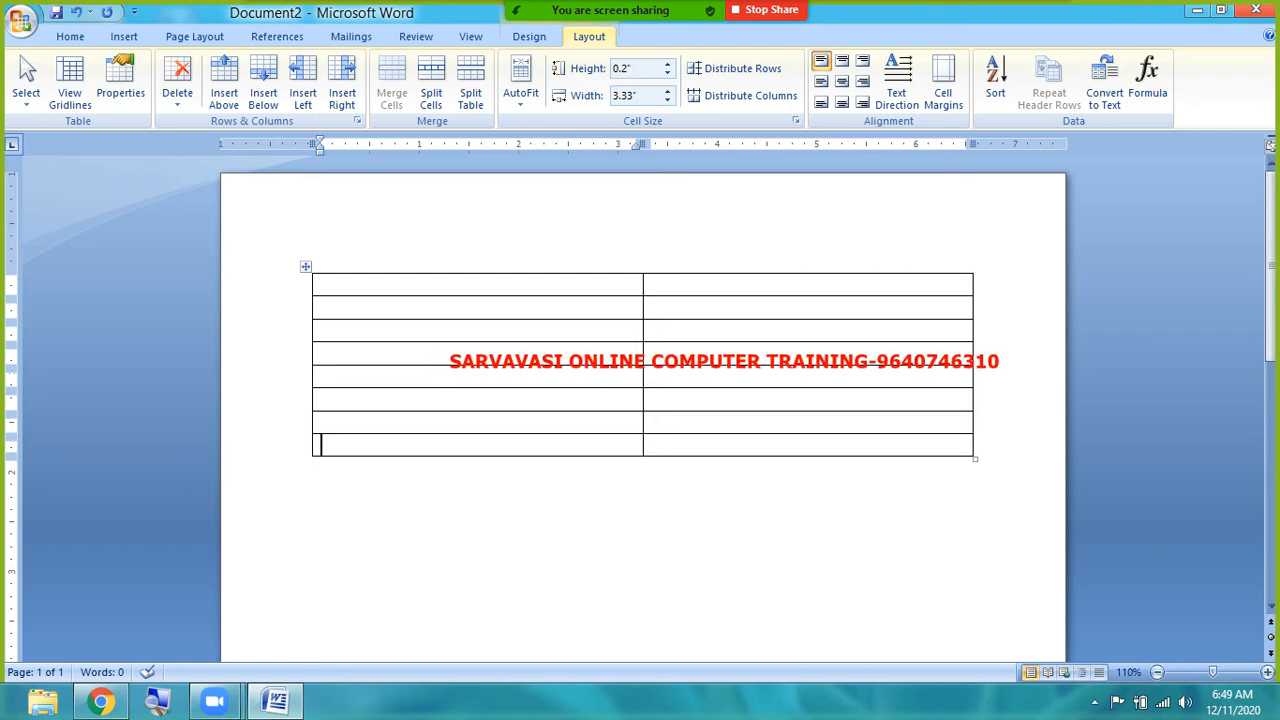
- Select the second column and insert two new columns to its right
left_click(854, 272)
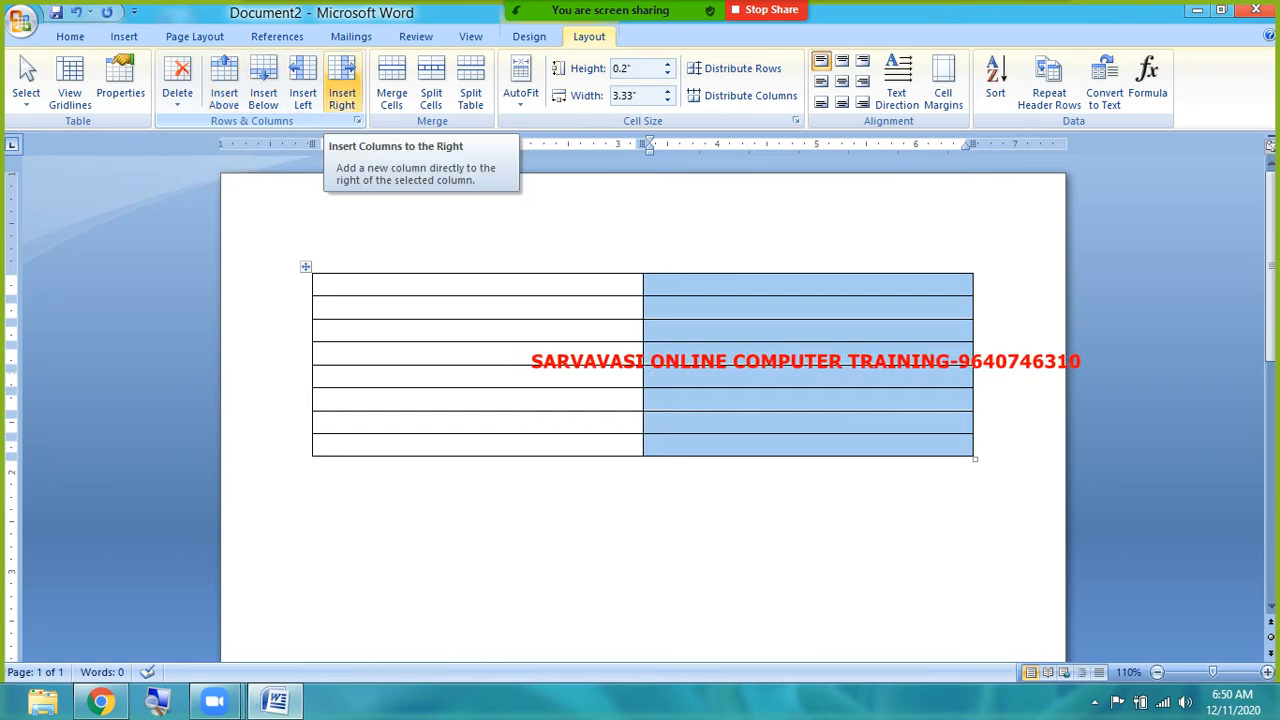
left_click(343, 95)
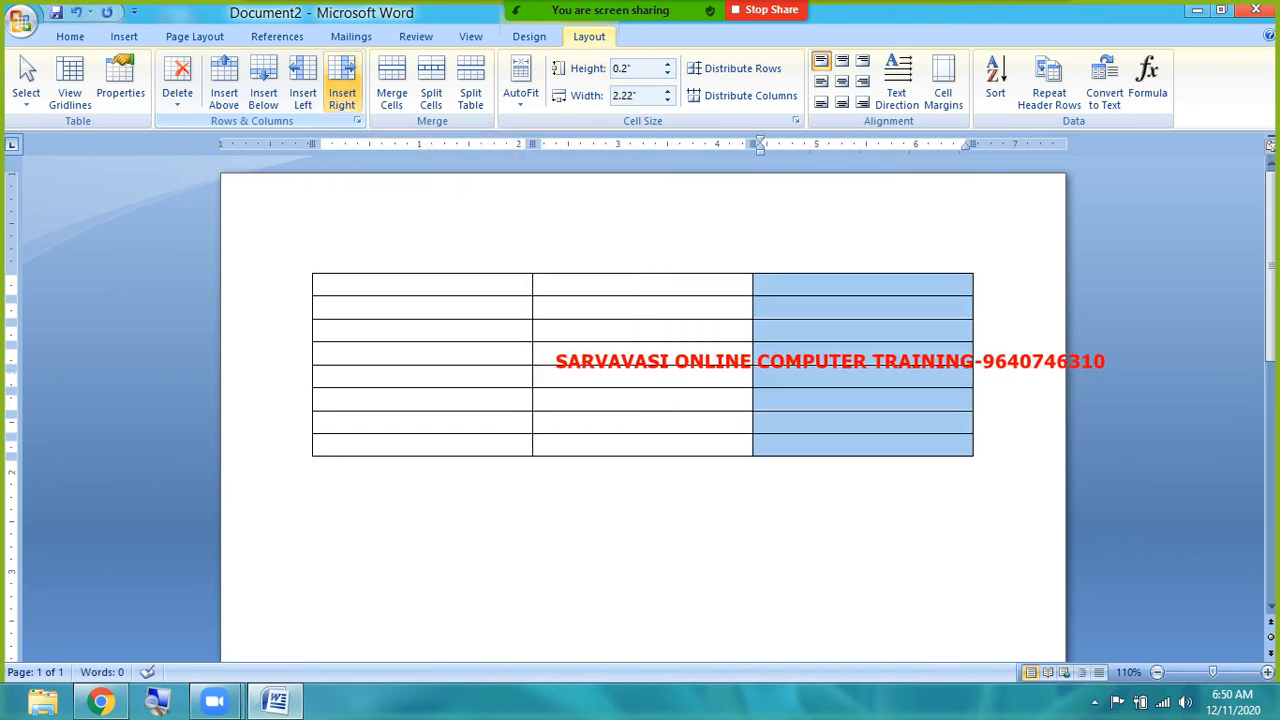
left_click(343, 95)
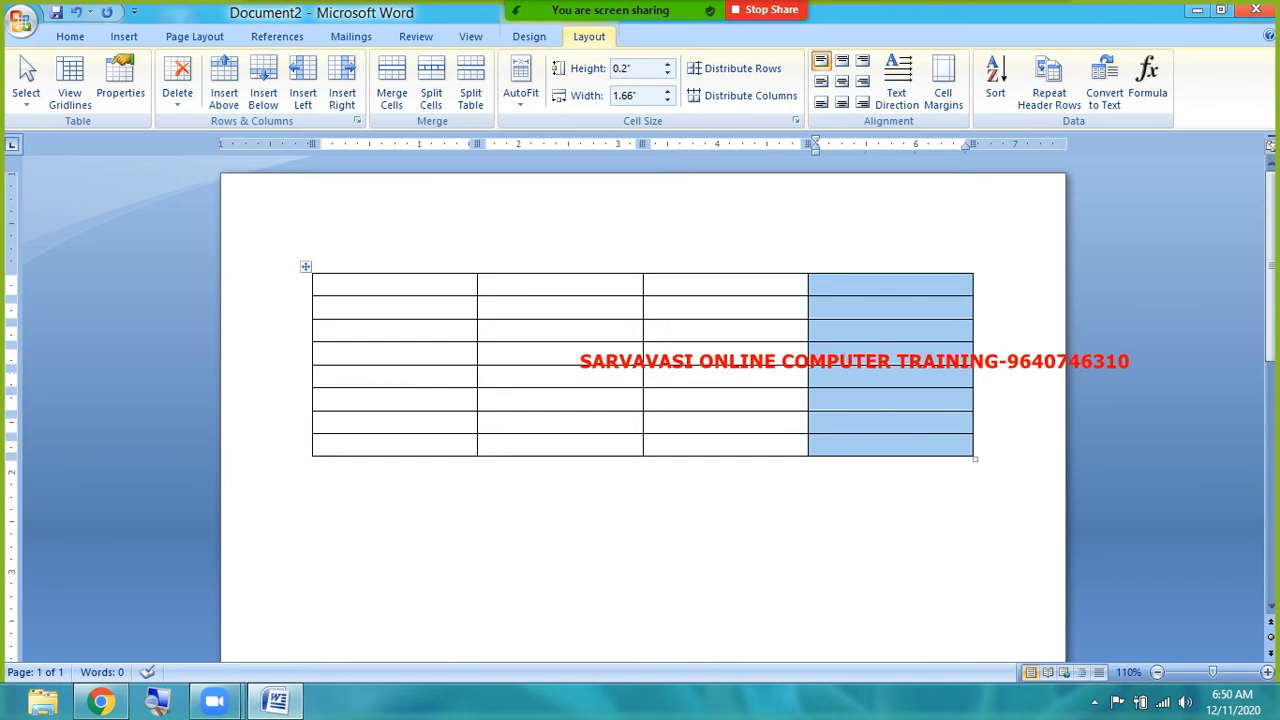
- Fill the first column's eight cells, in row order, with fff, 45, er, ty, ee, rr, ff and fff
left_click(898, 395)
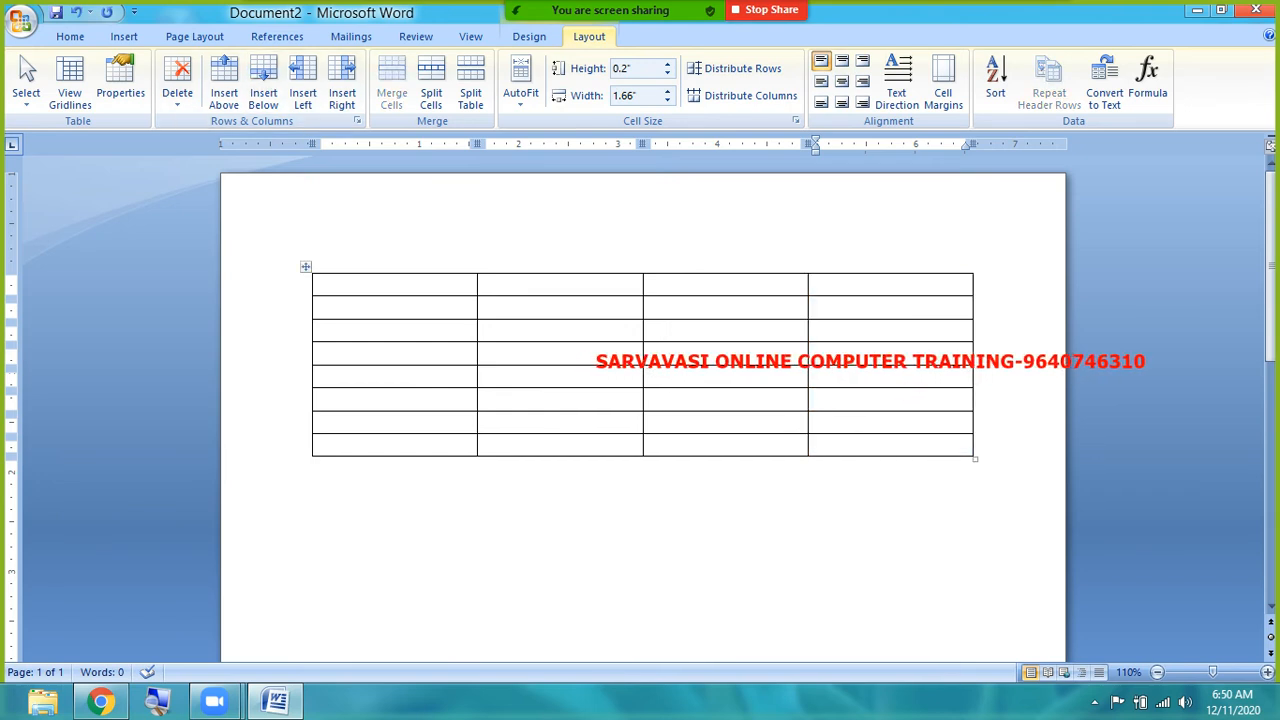
left_click(343, 288)
type("fff")
left_click(343, 437)
type("fff")
left_click(340, 420)
type("ff")
left_click(334, 398)
type("rr")
left_click(334, 377)
type("ee")
left_click(346, 354)
type("ty")
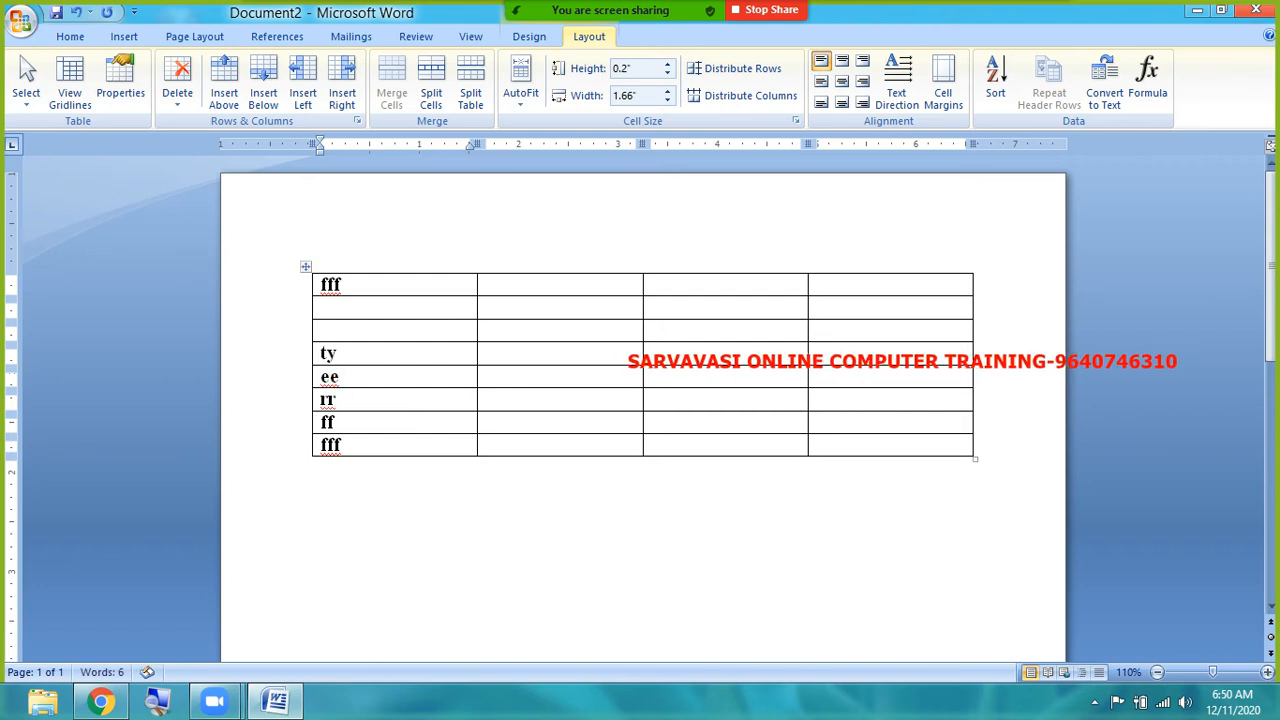
left_click(350, 333)
type("er")
left_click(342, 308)
type("45")
- Insert a blank row above the "rr" row and another one below the "er" row
left_click(364, 404)
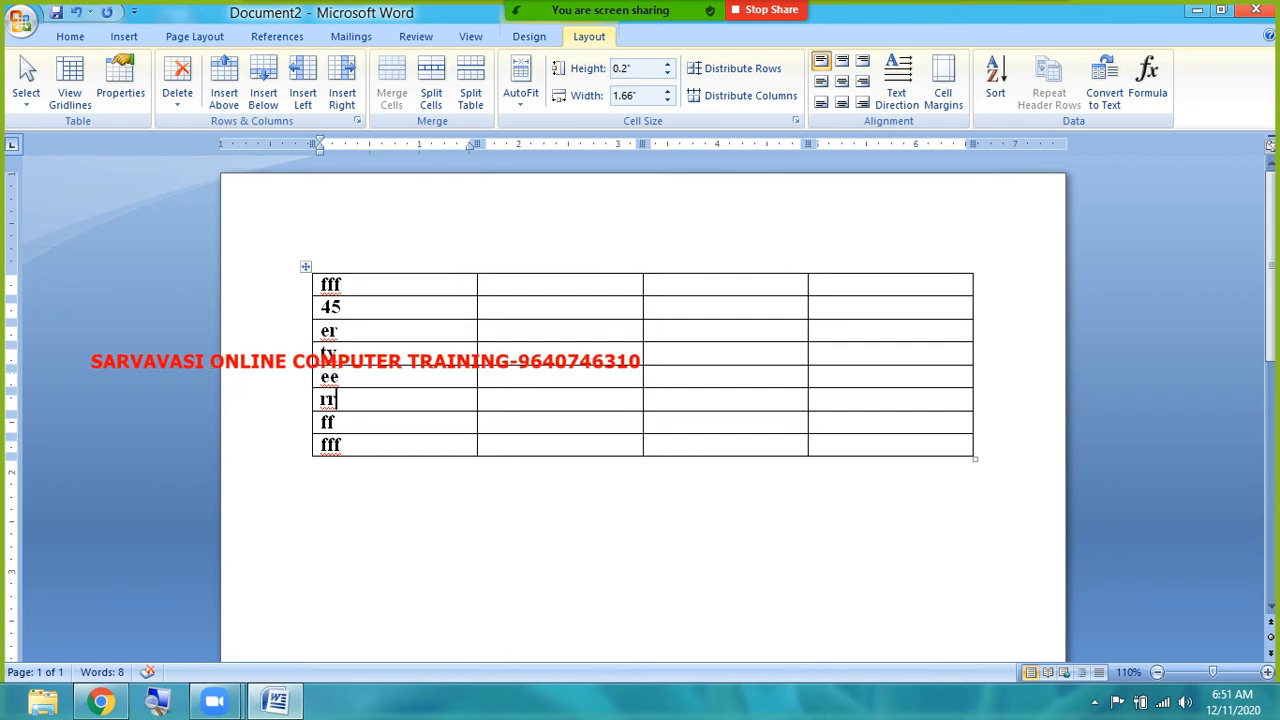
left_click(226, 100)
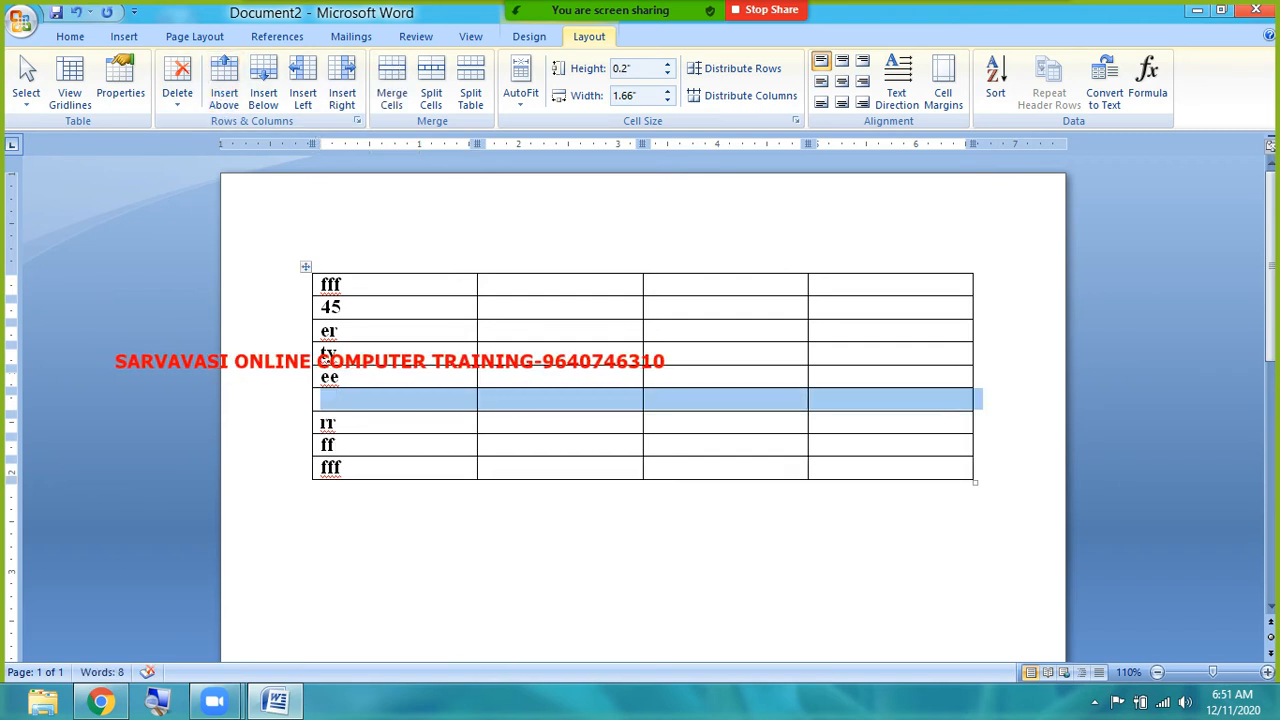
left_click(391, 331)
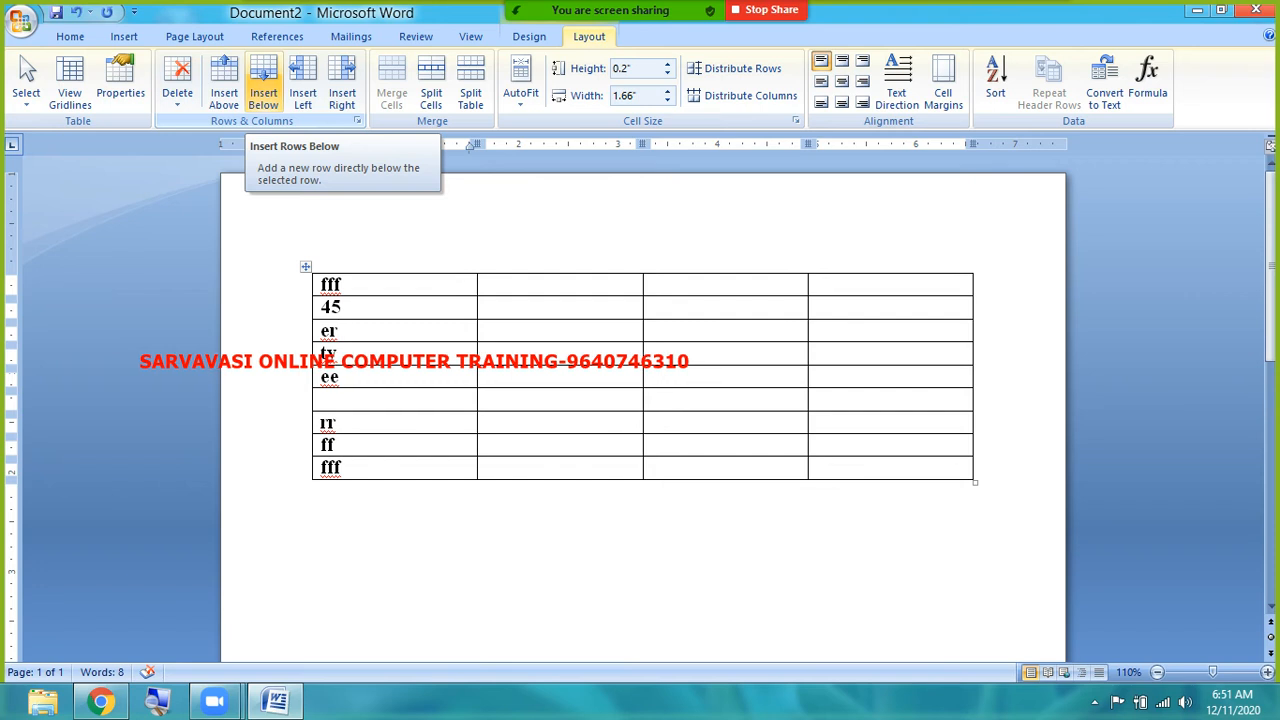
left_click(263, 98)
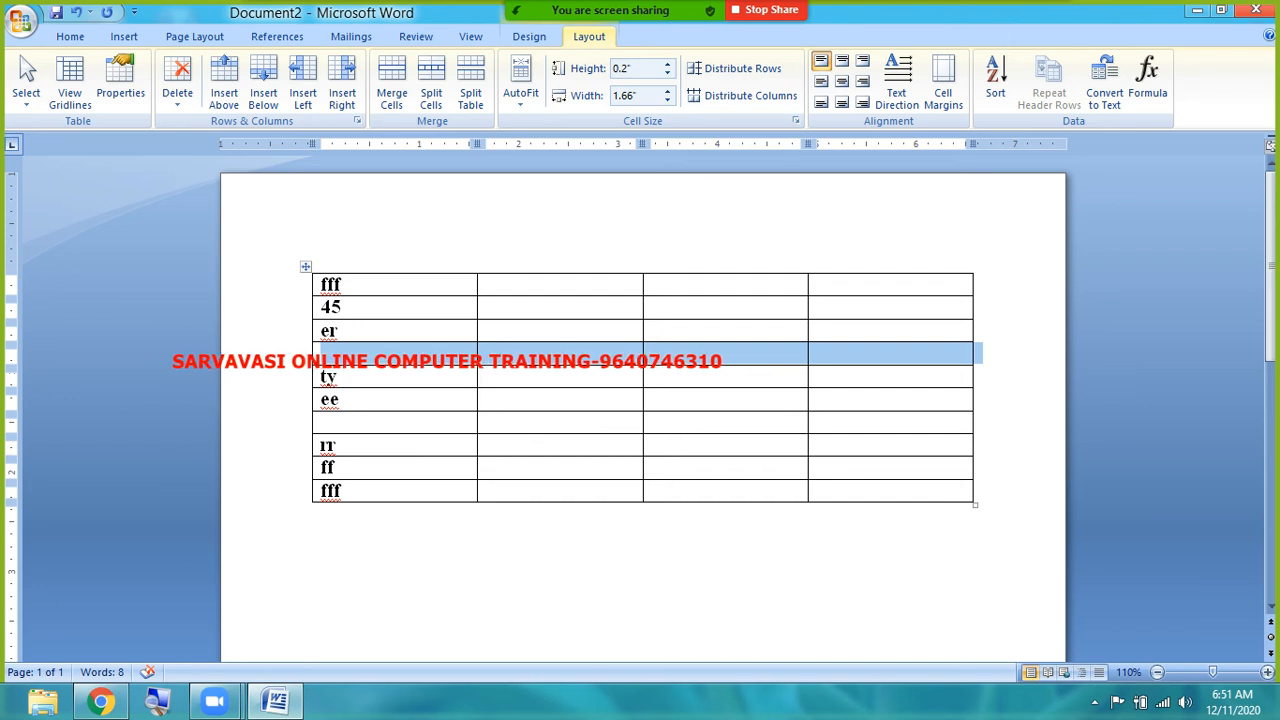
- Insert a blank row below the "45" row and another one above the "ff" row
left_click(347, 307)
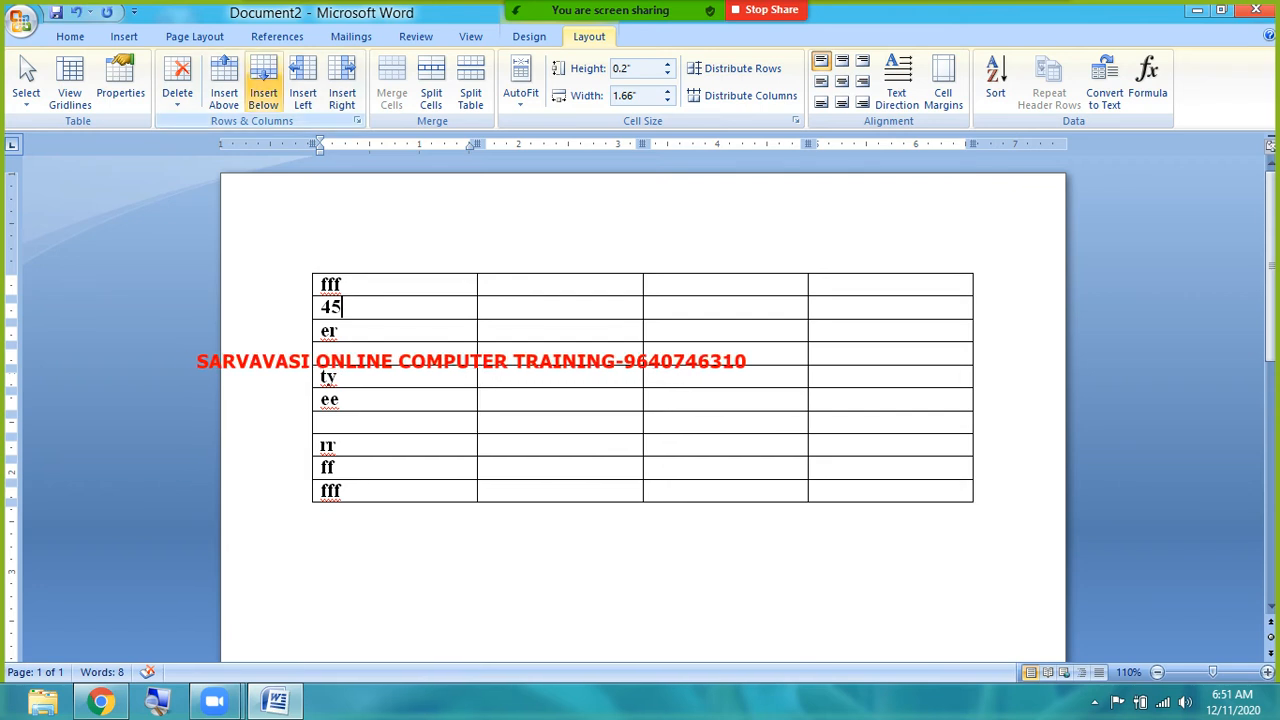
left_click(263, 92)
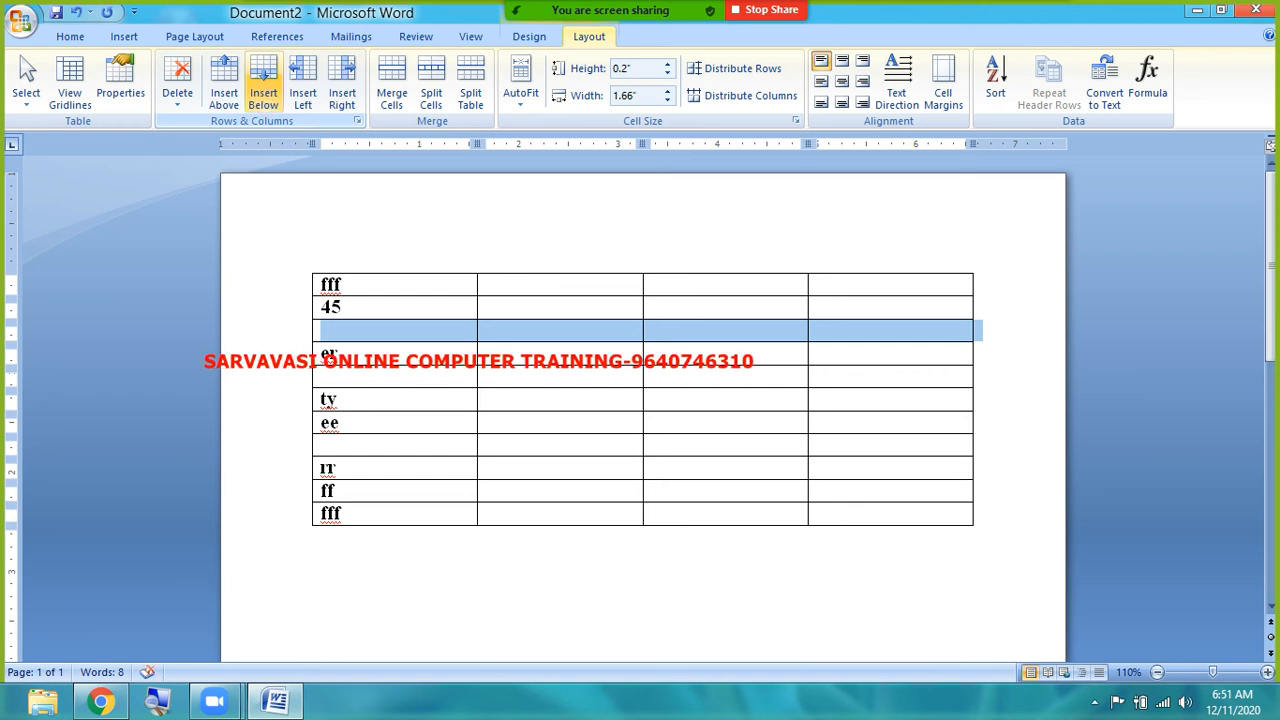
left_click(351, 514)
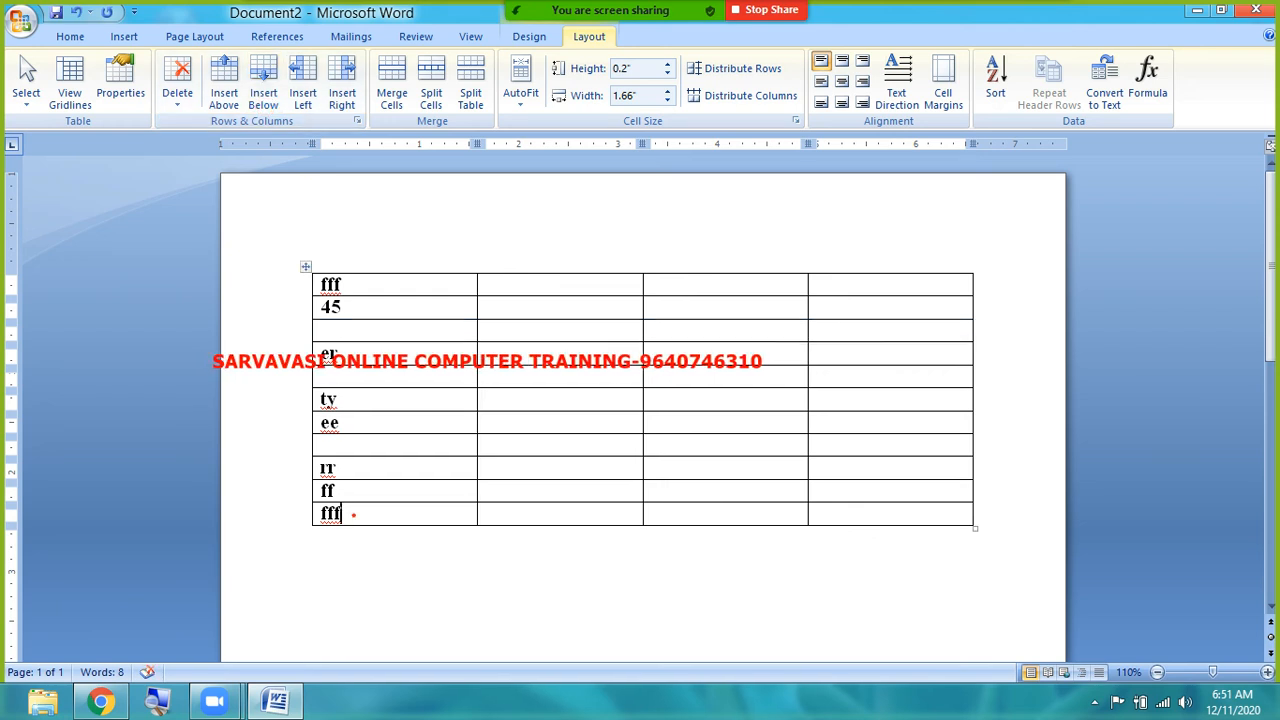
left_click(351, 491)
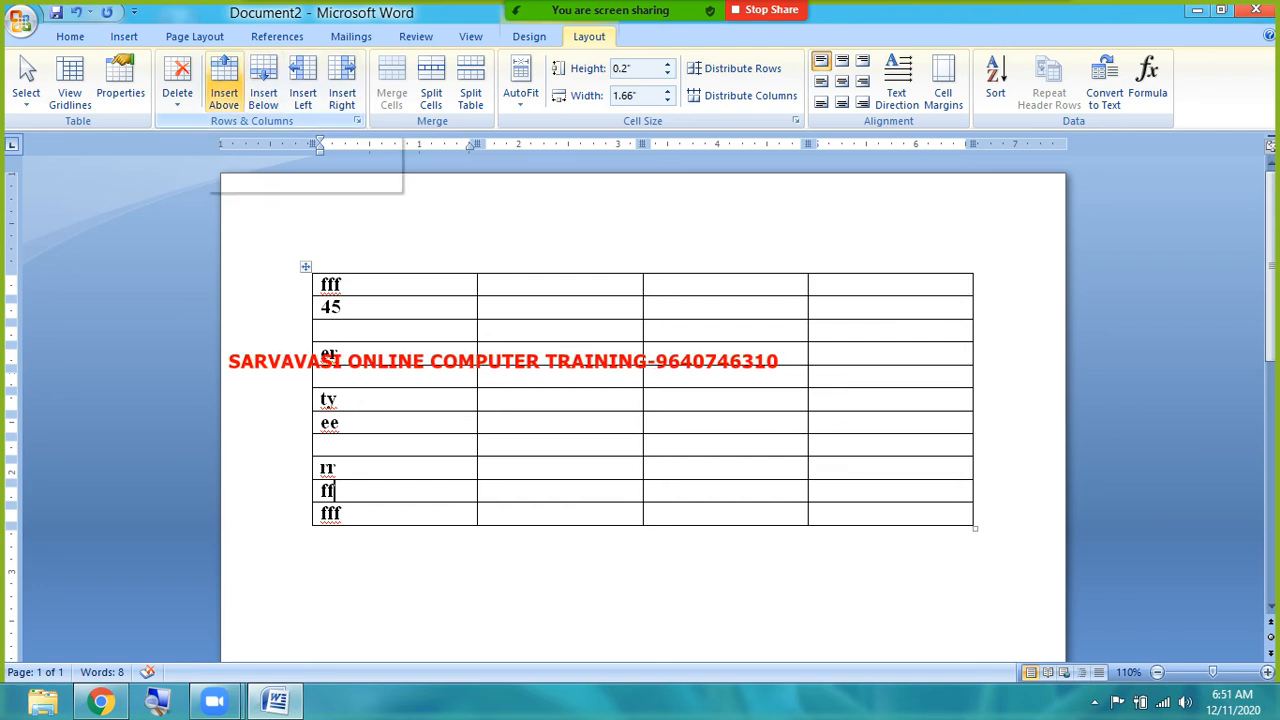
left_click(224, 82)
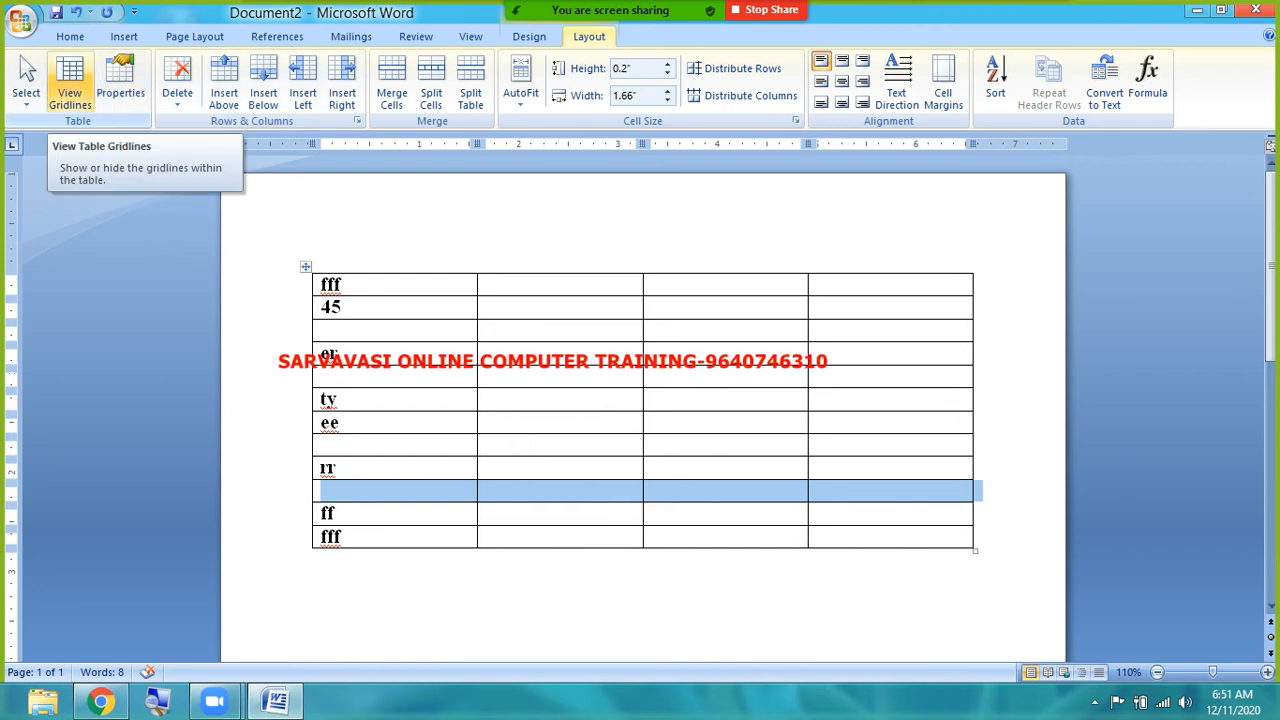
- Erase the table's outer right border along all rows with the Eraser and return to the table layout tools
left_click(846, 396)
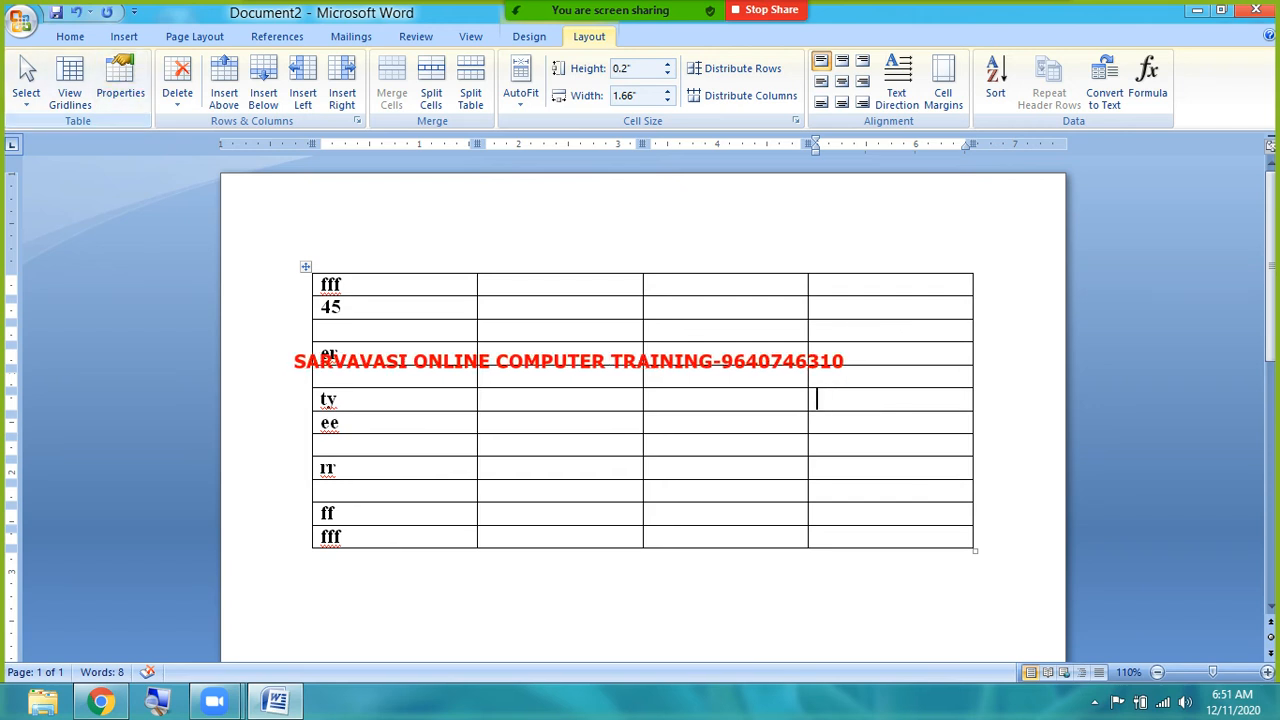
left_click(529, 36)
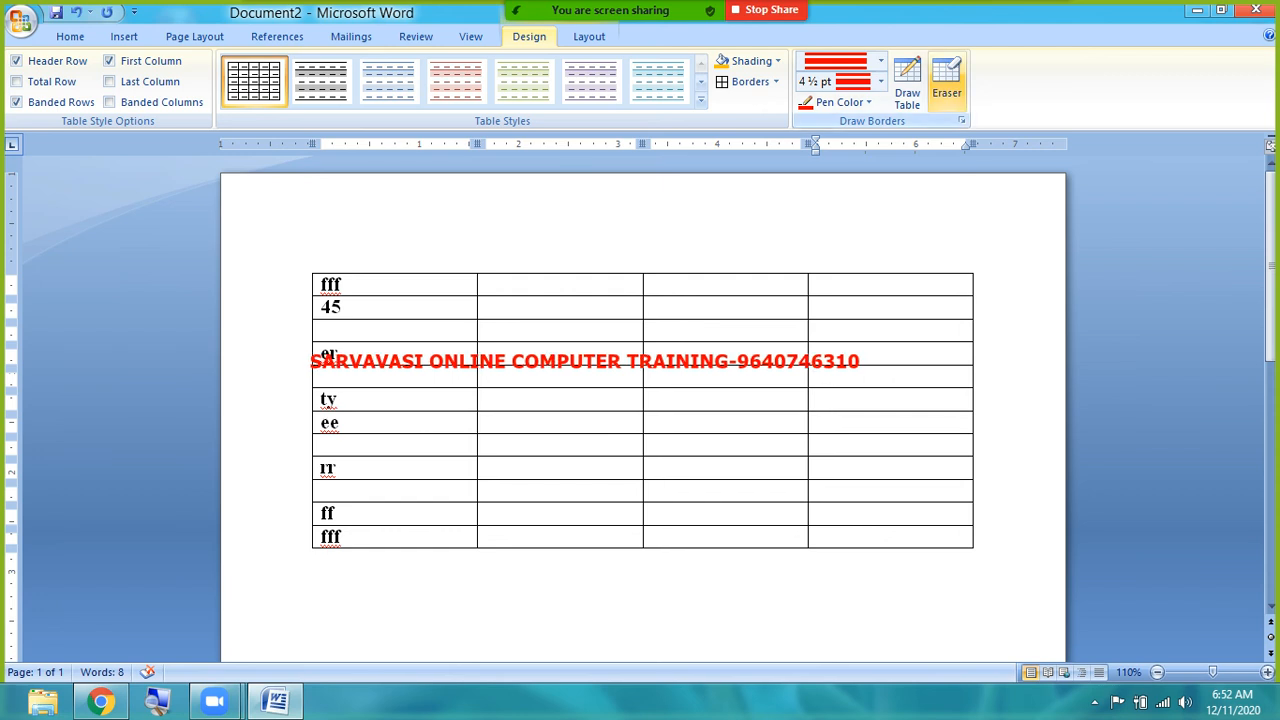
left_click(946, 82)
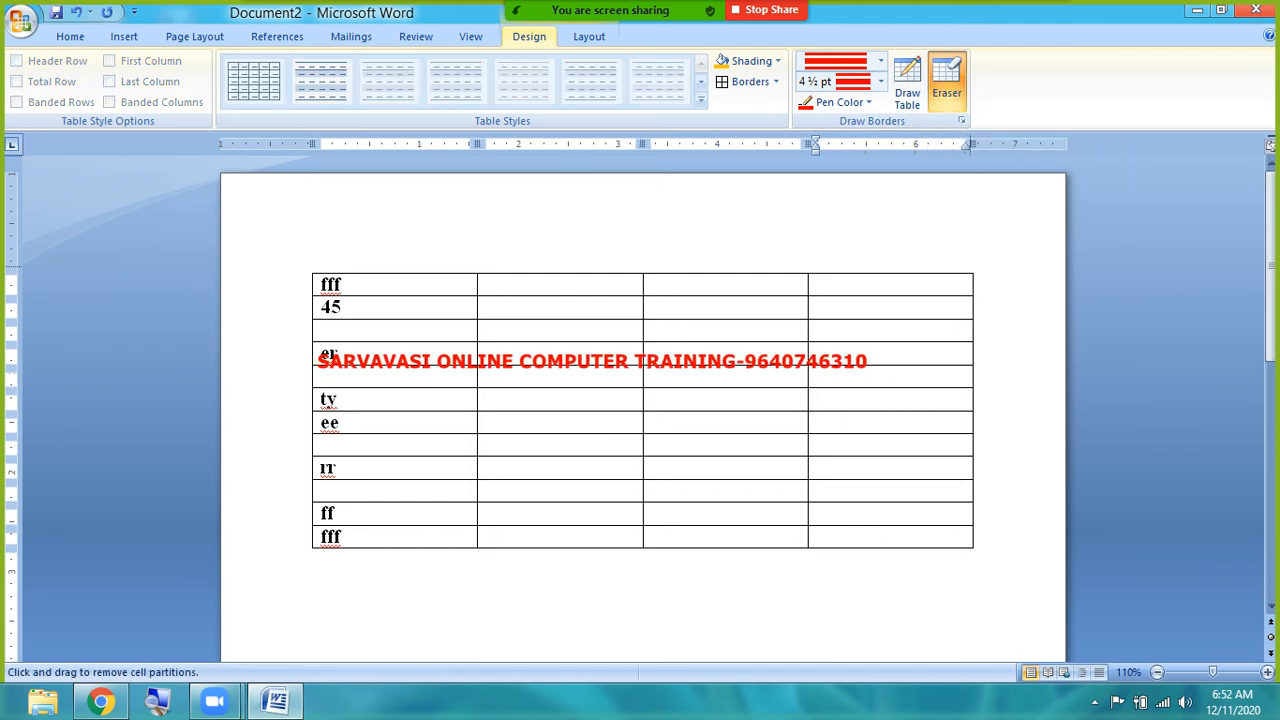
left_click(975, 306)
left_click(972, 331)
left_click(974, 354)
left_click(974, 356)
left_click(974, 394)
left_click_drag(974, 412, 974, 548)
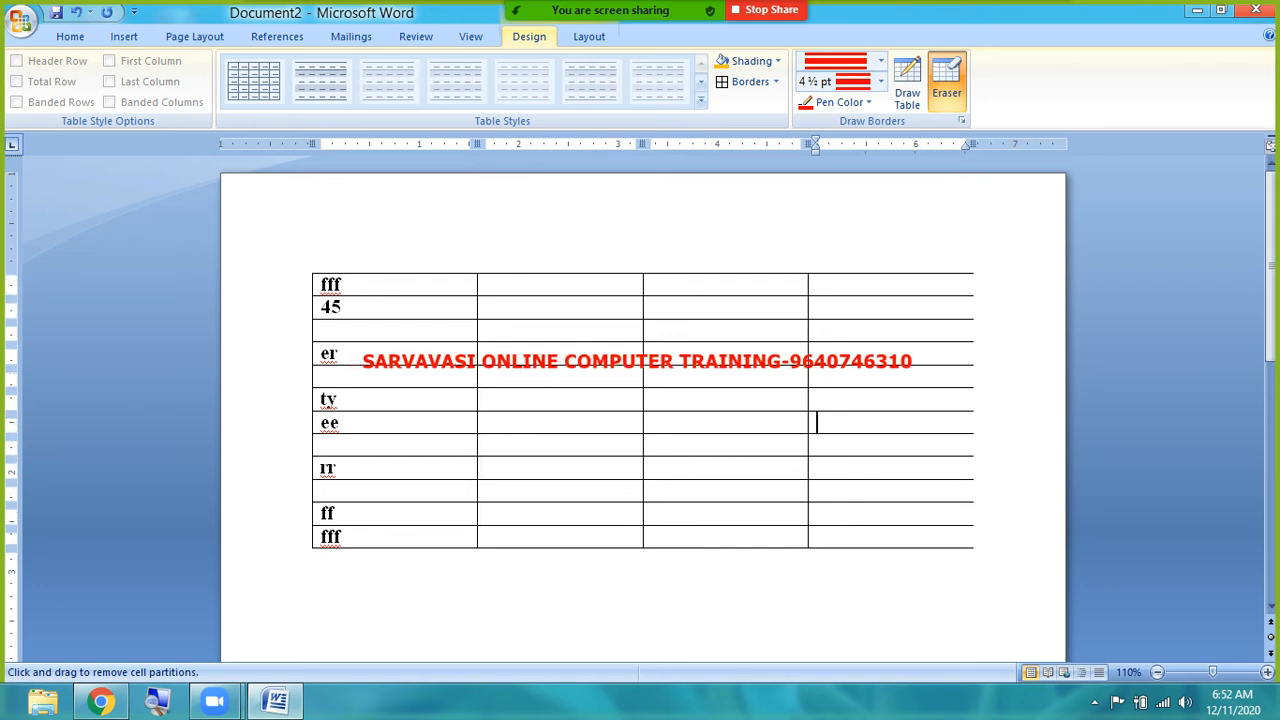
left_click(589, 36)
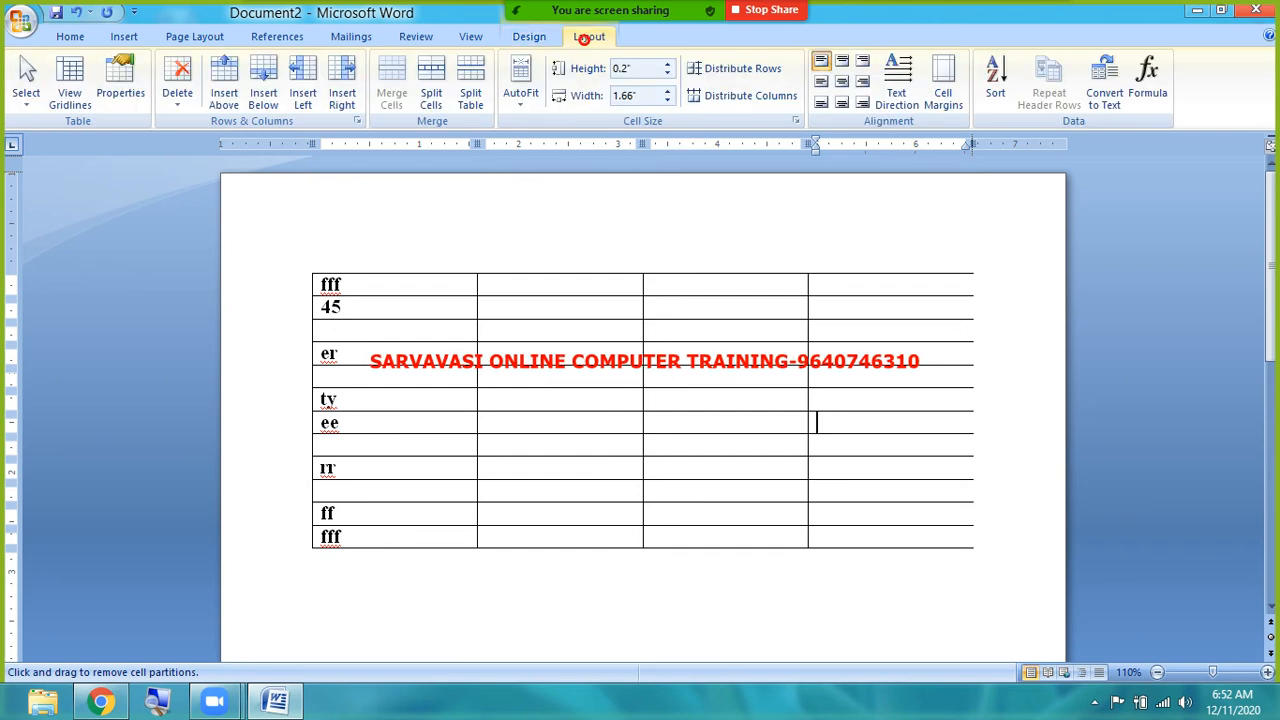
- Show the table gridlines and examine how the table's erased outer edge looks in Print Preview at 100%, closing the preview after
left_click(70, 88)
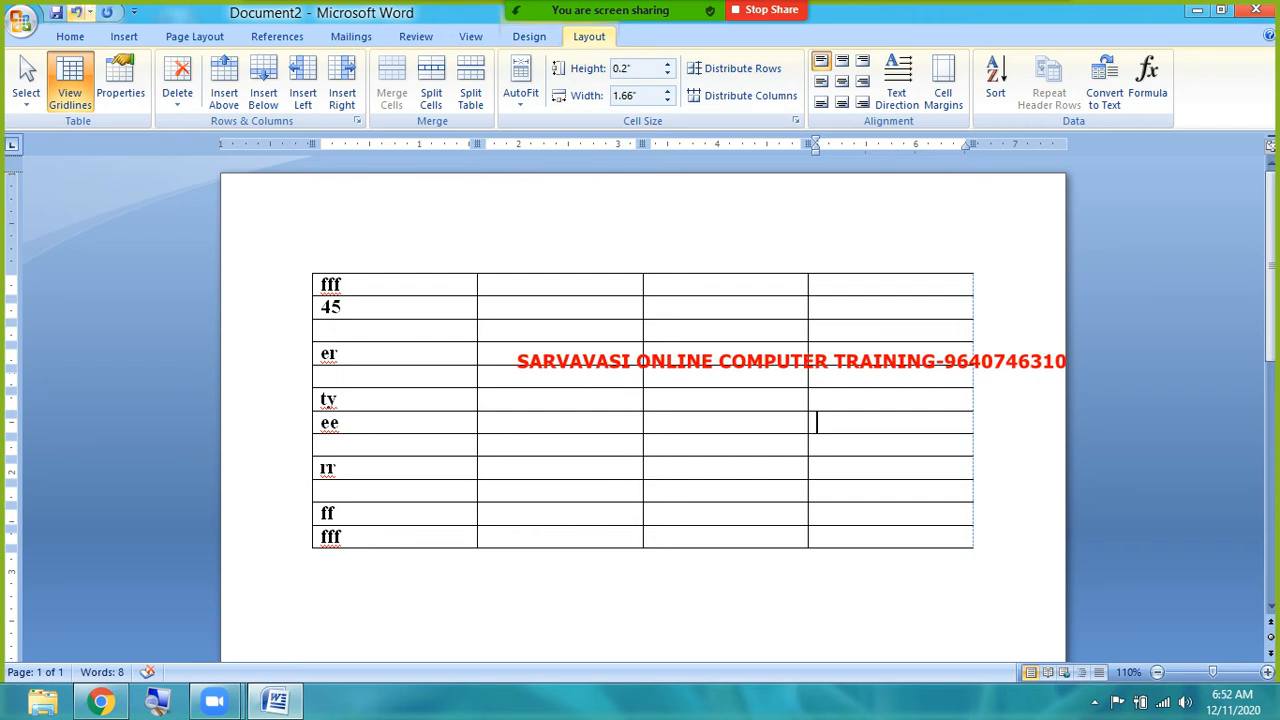
left_click(21, 21)
mouse_move(60, 228)
left_click(175, 252)
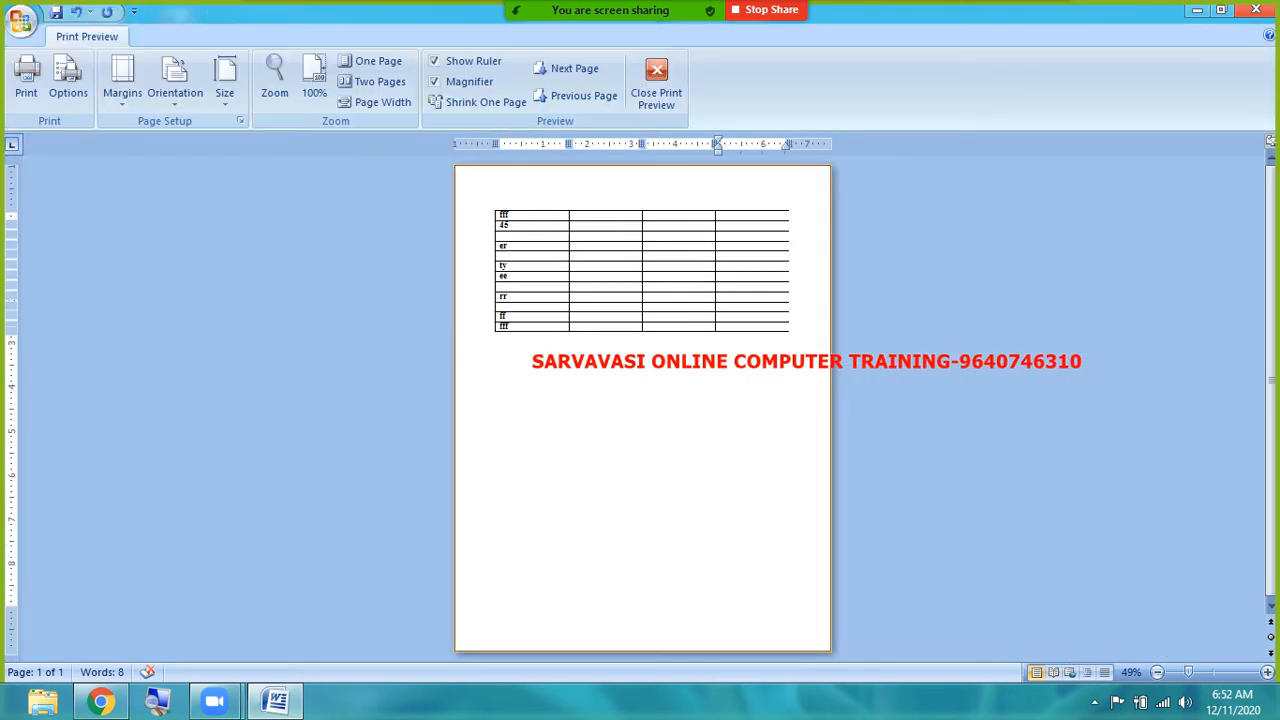
left_click(766, 228)
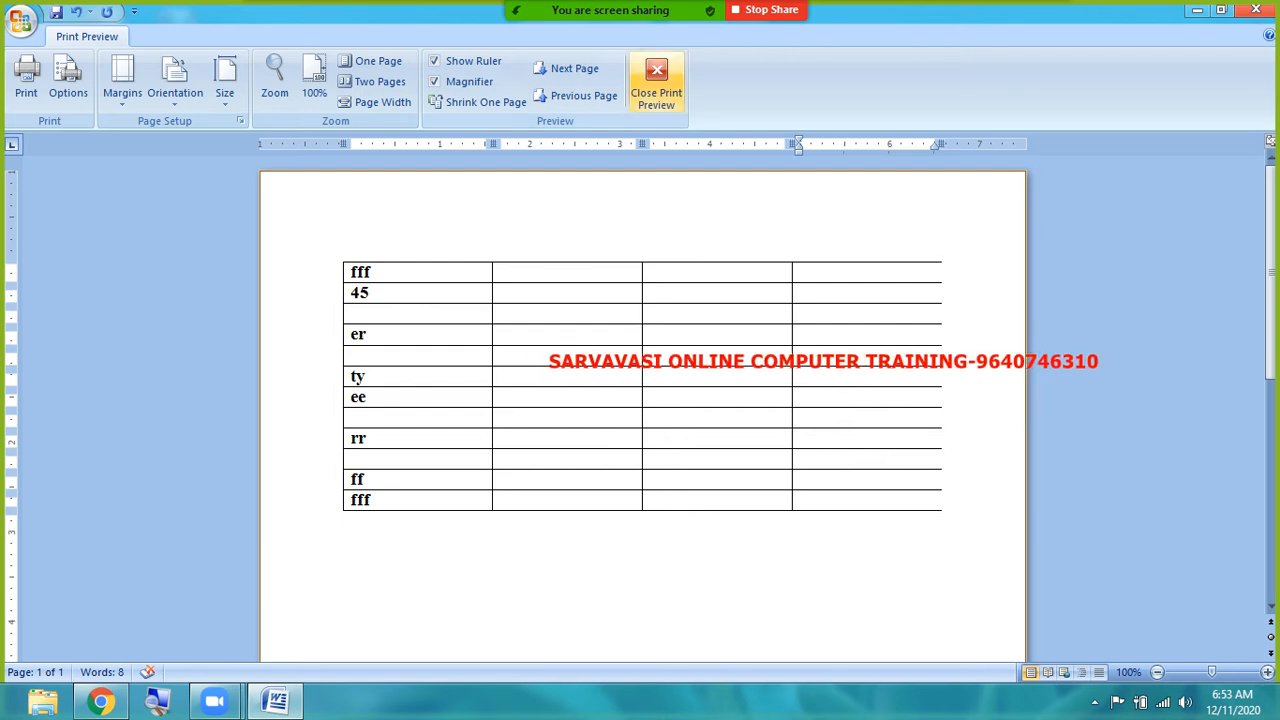
left_click(655, 88)
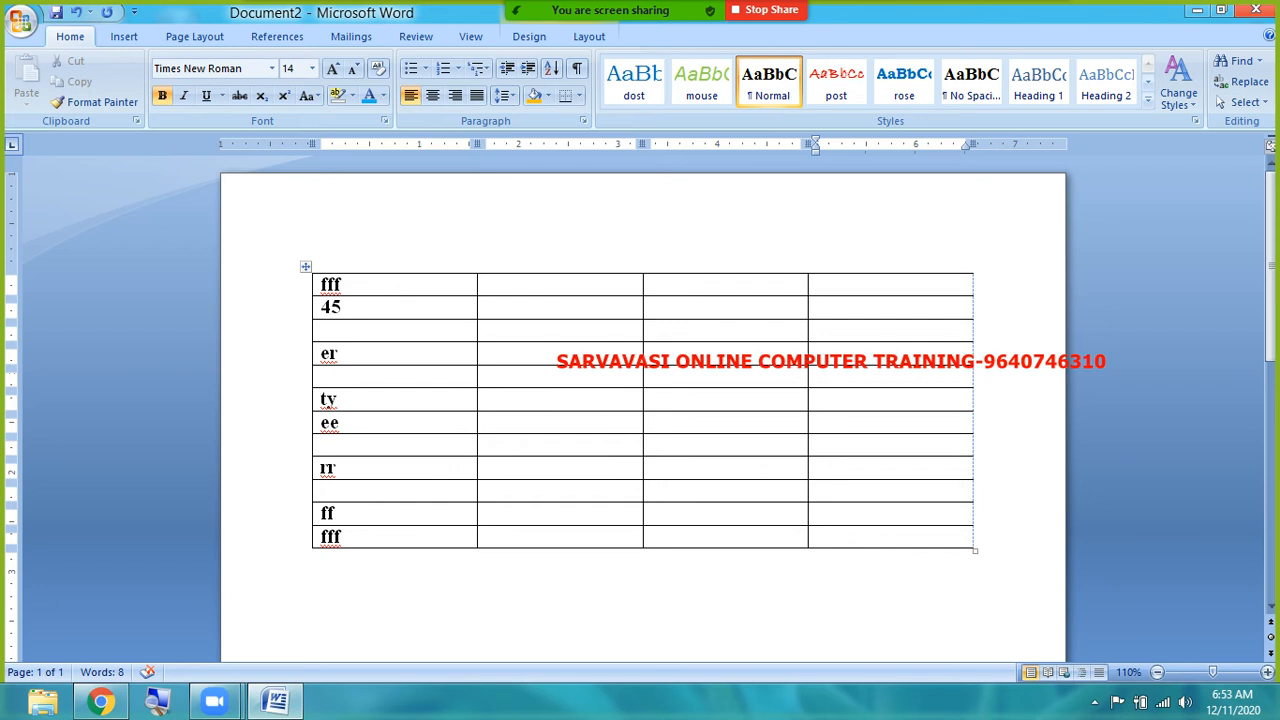
- Select the whole table, hide its gridlines and deselect it
left_click(946, 308)
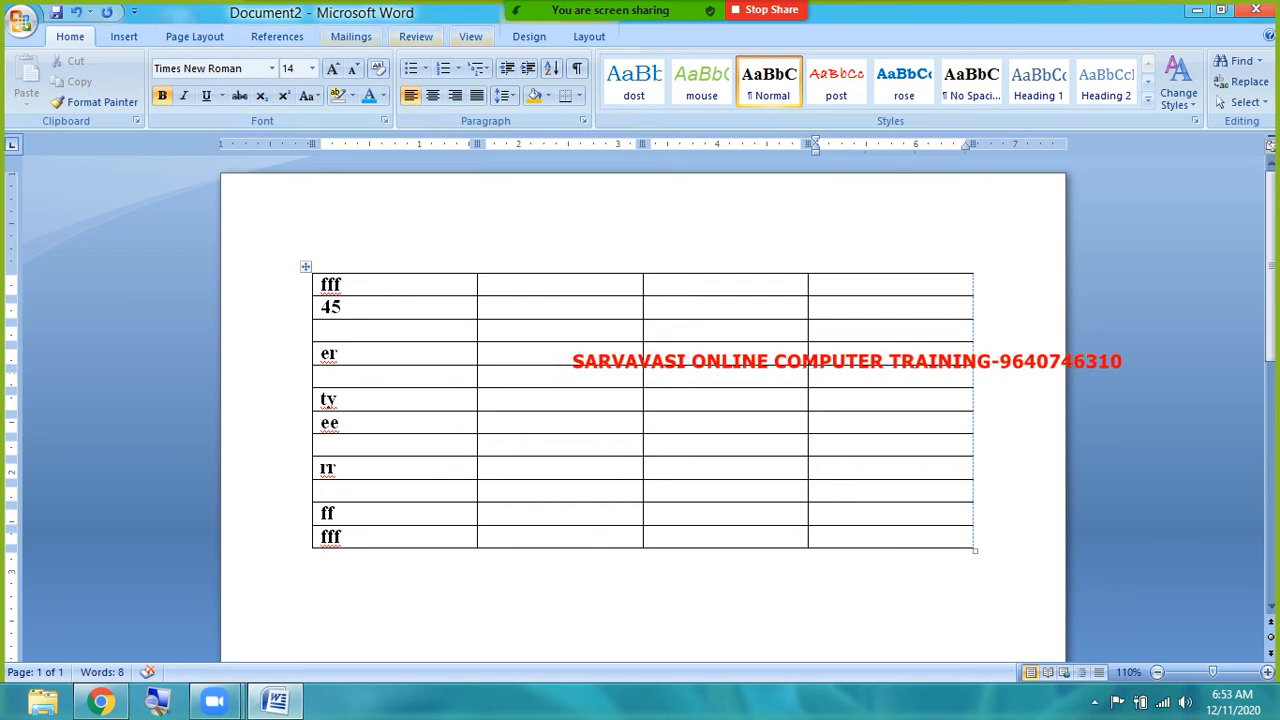
mouse_move(568, 12)
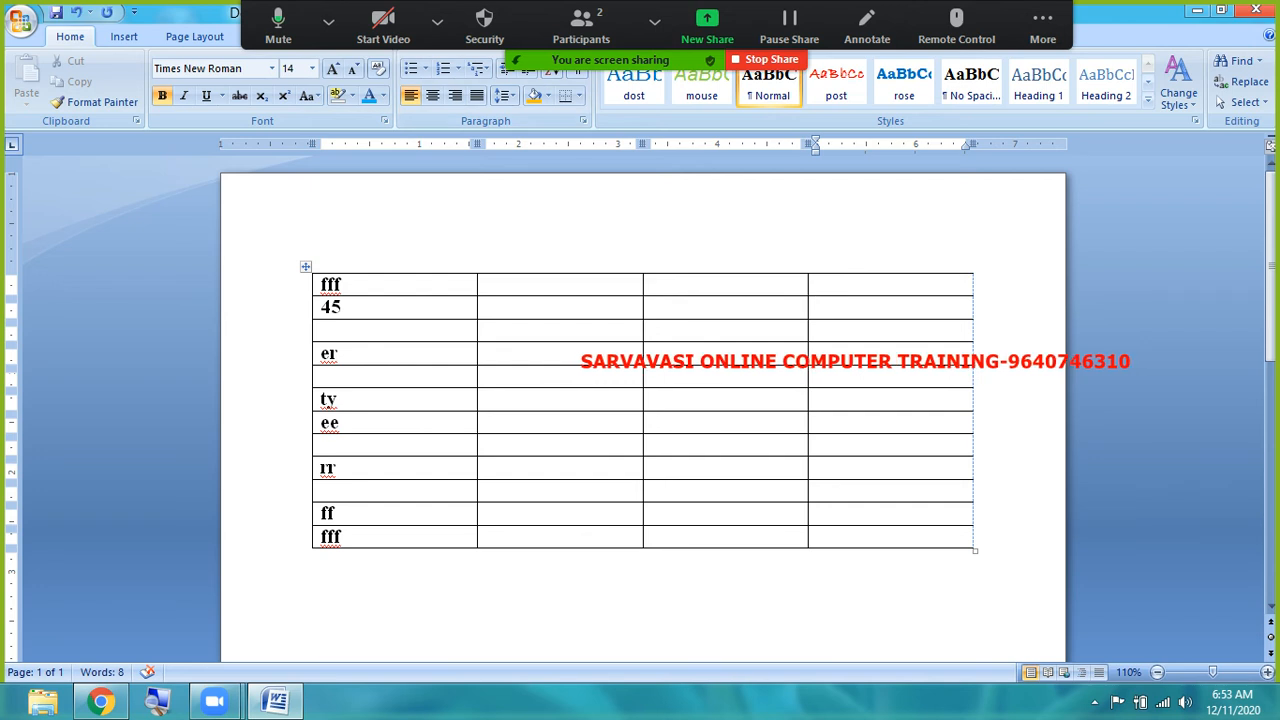
left_click(951, 306)
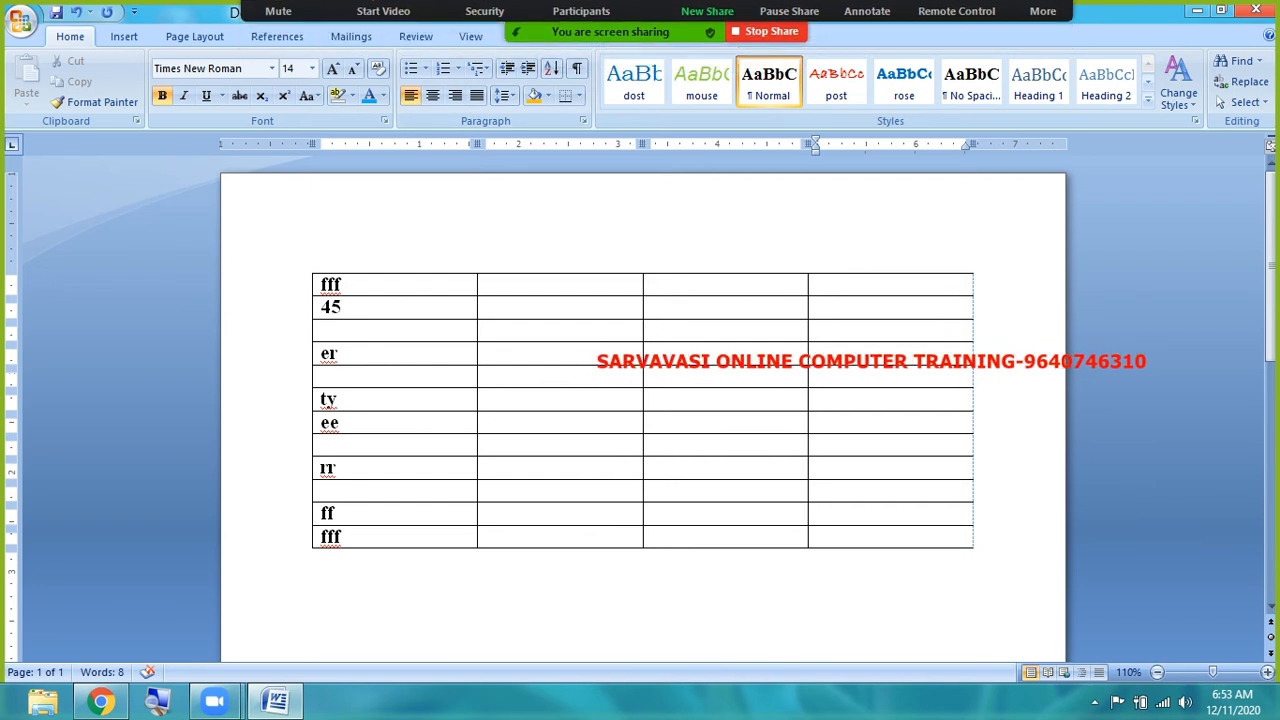
left_click(562, 40)
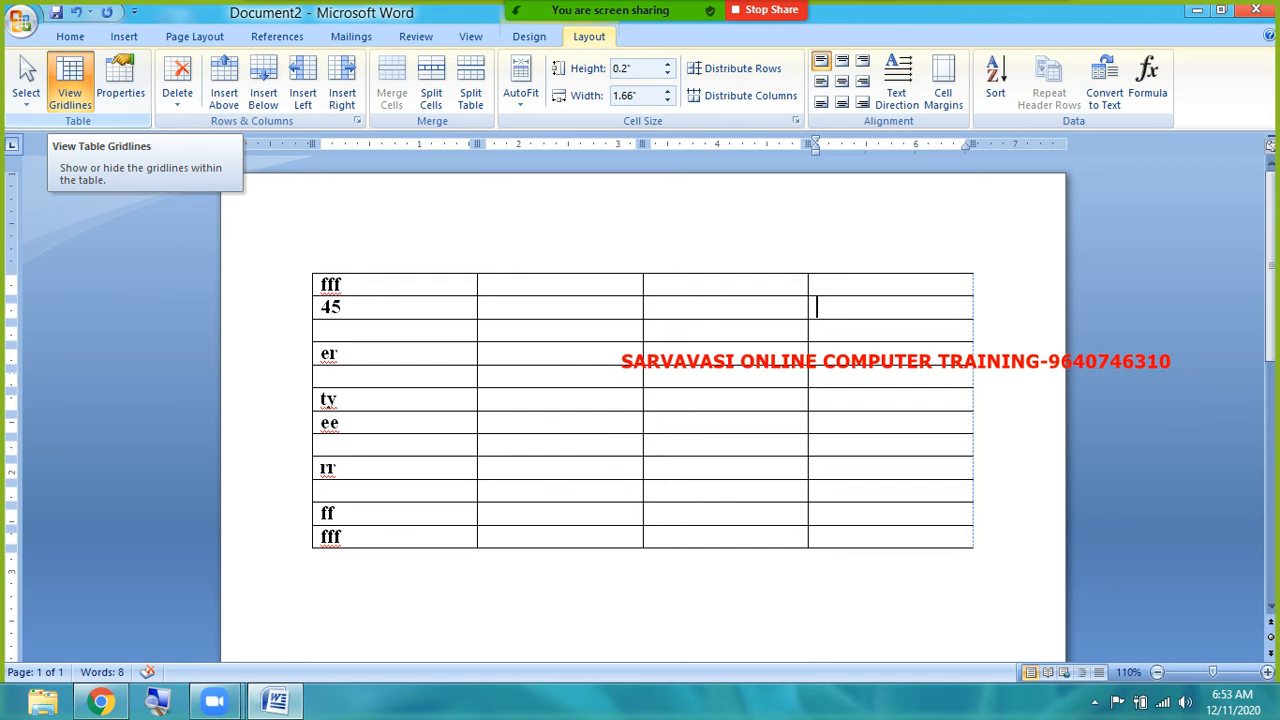
left_click(305, 267)
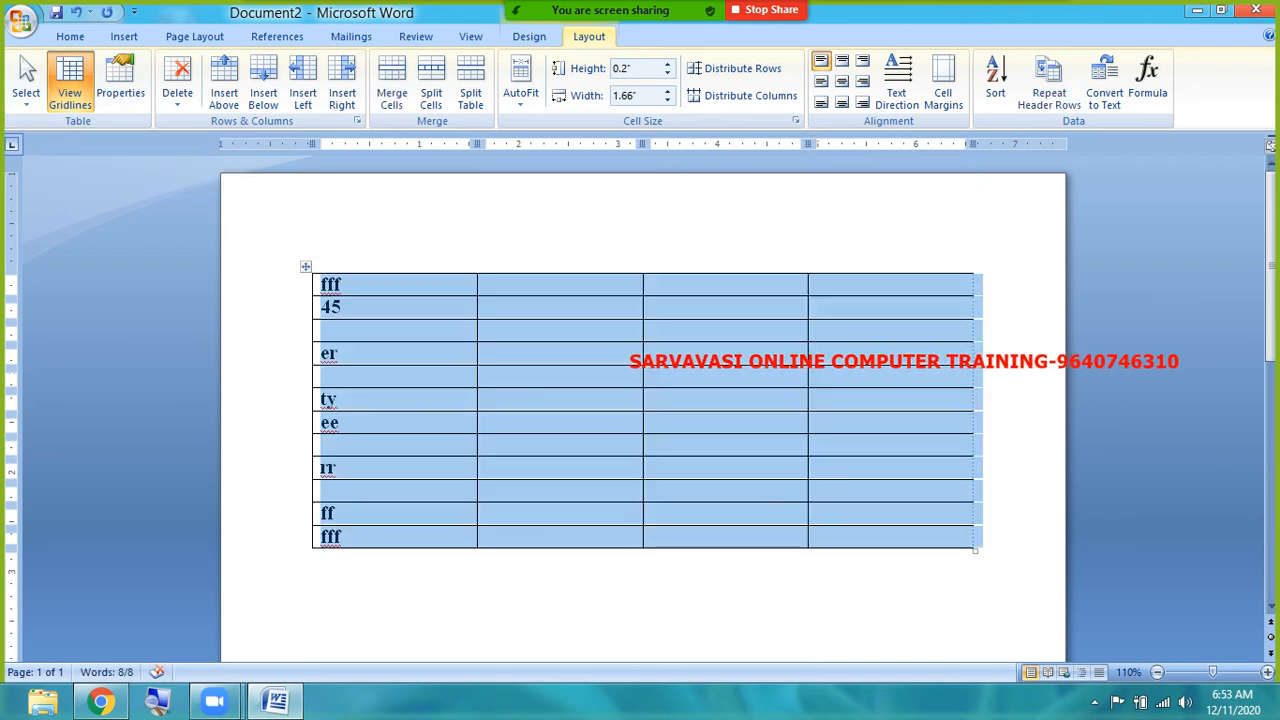
left_click(70, 95)
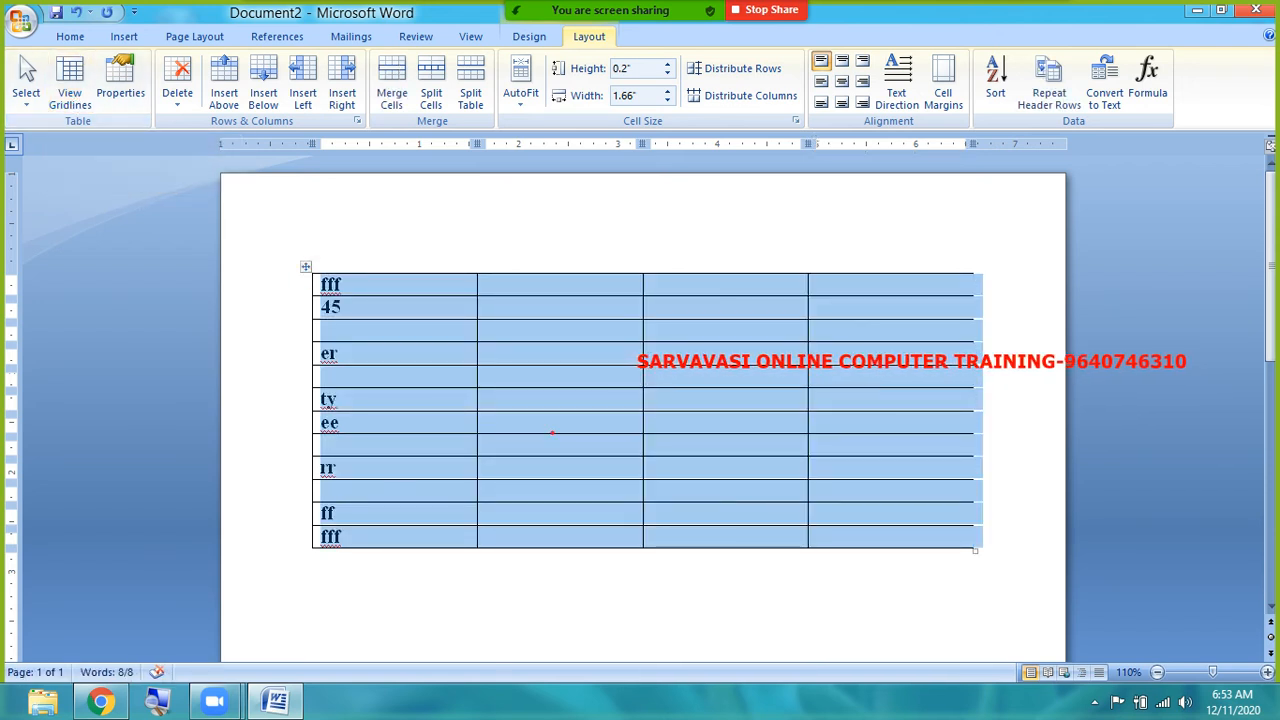
left_click(551, 431)
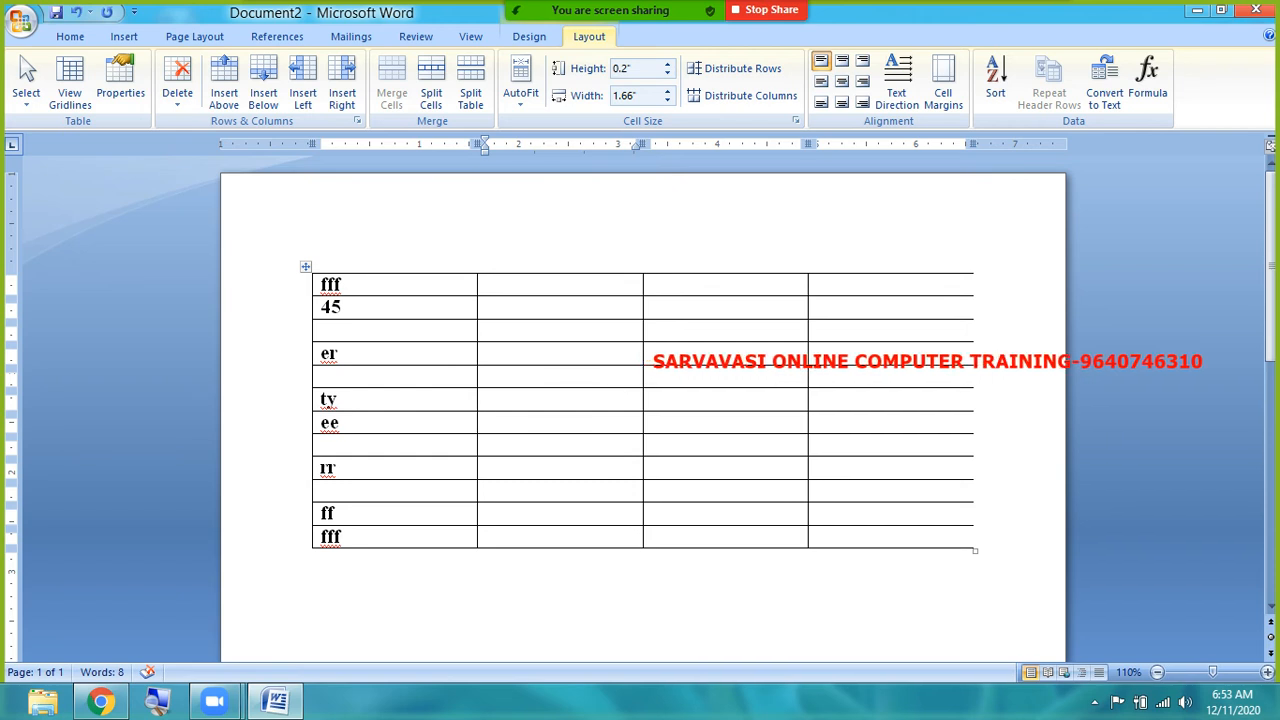
- Select the whole table and view its Table Properties without changing anything
left_click(305, 266)
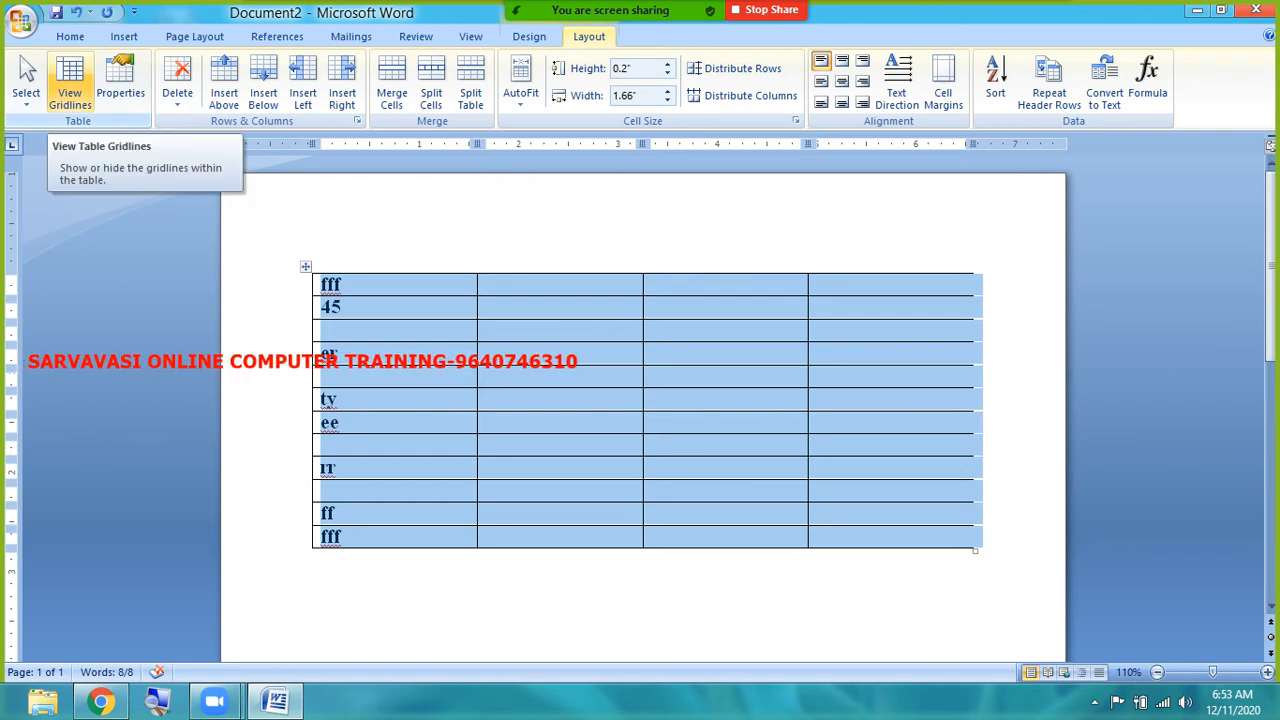
left_click(120, 85)
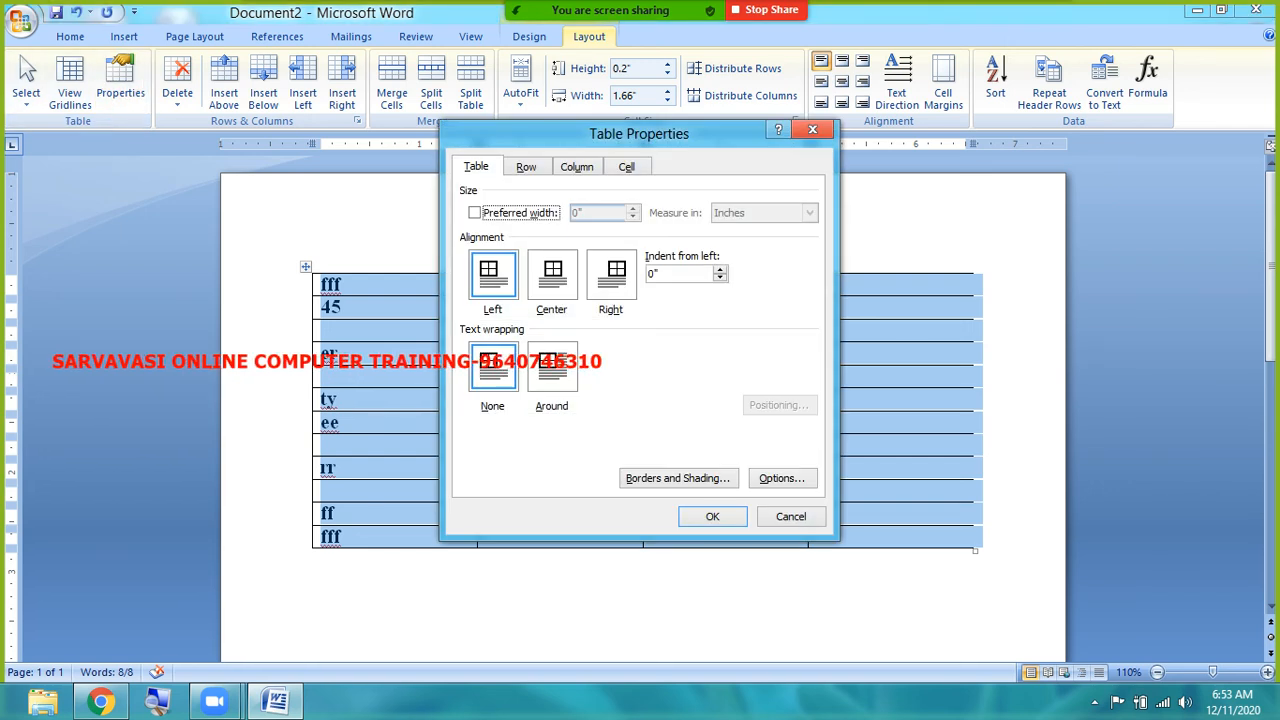
left_click(793, 517)
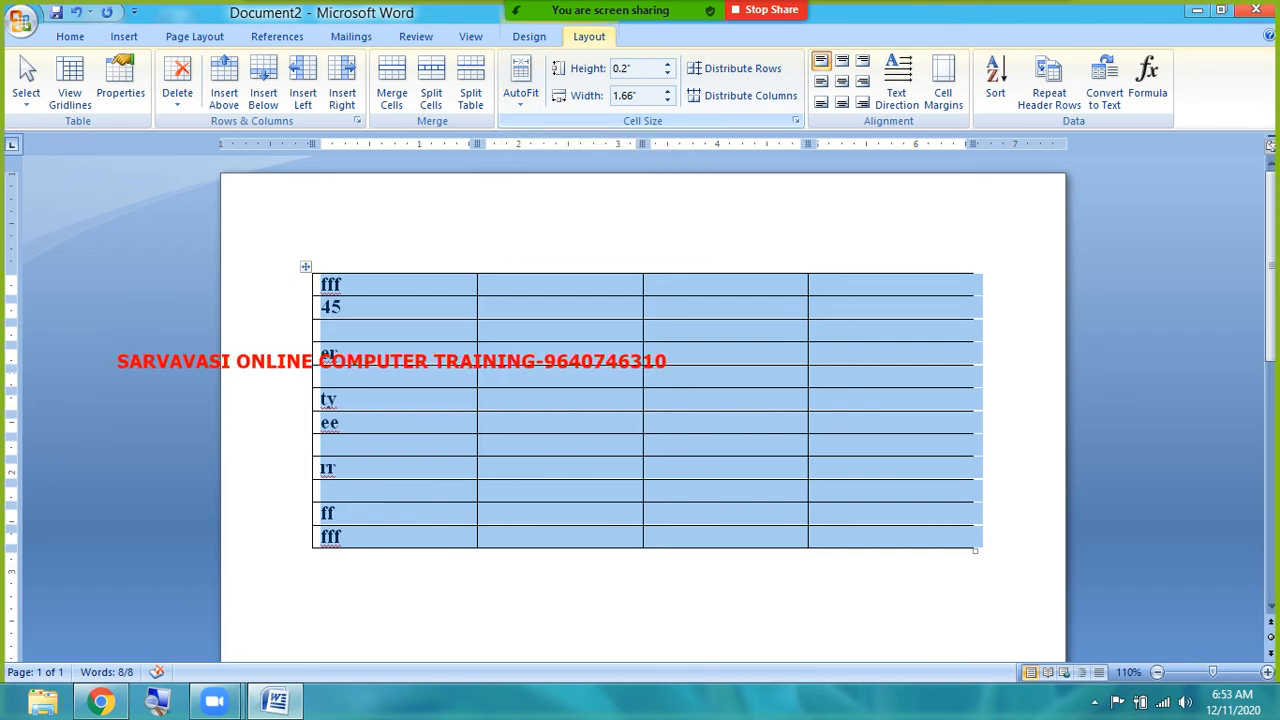
- AutoFit the table to its contents and enter rno, name and Subject 1 in the first row's three empty cells
left_click(520, 100)
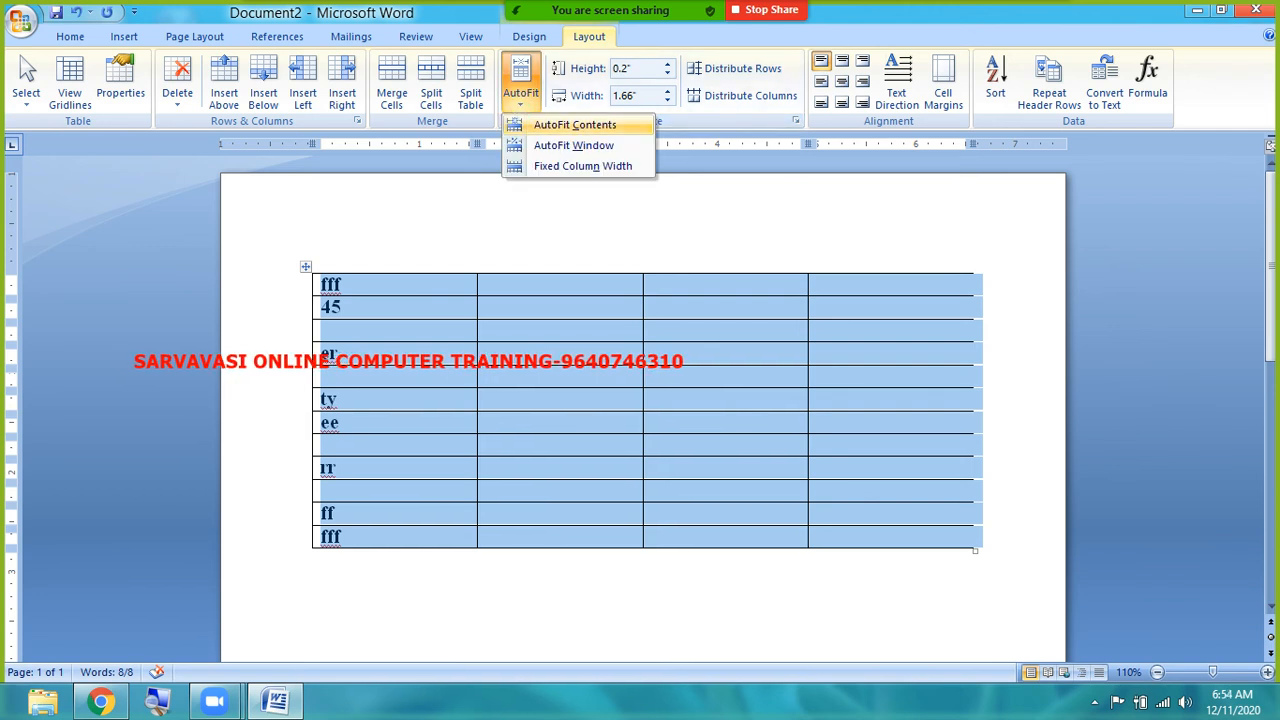
left_click(566, 125)
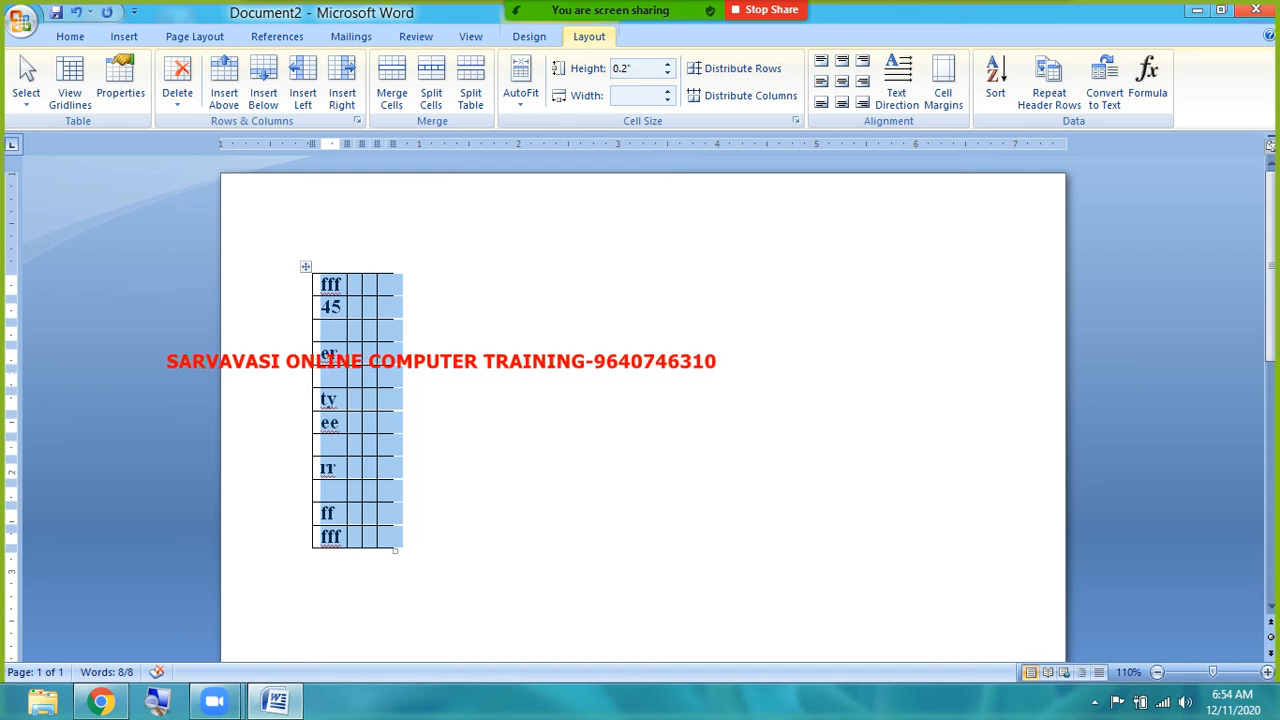
left_click(355, 284)
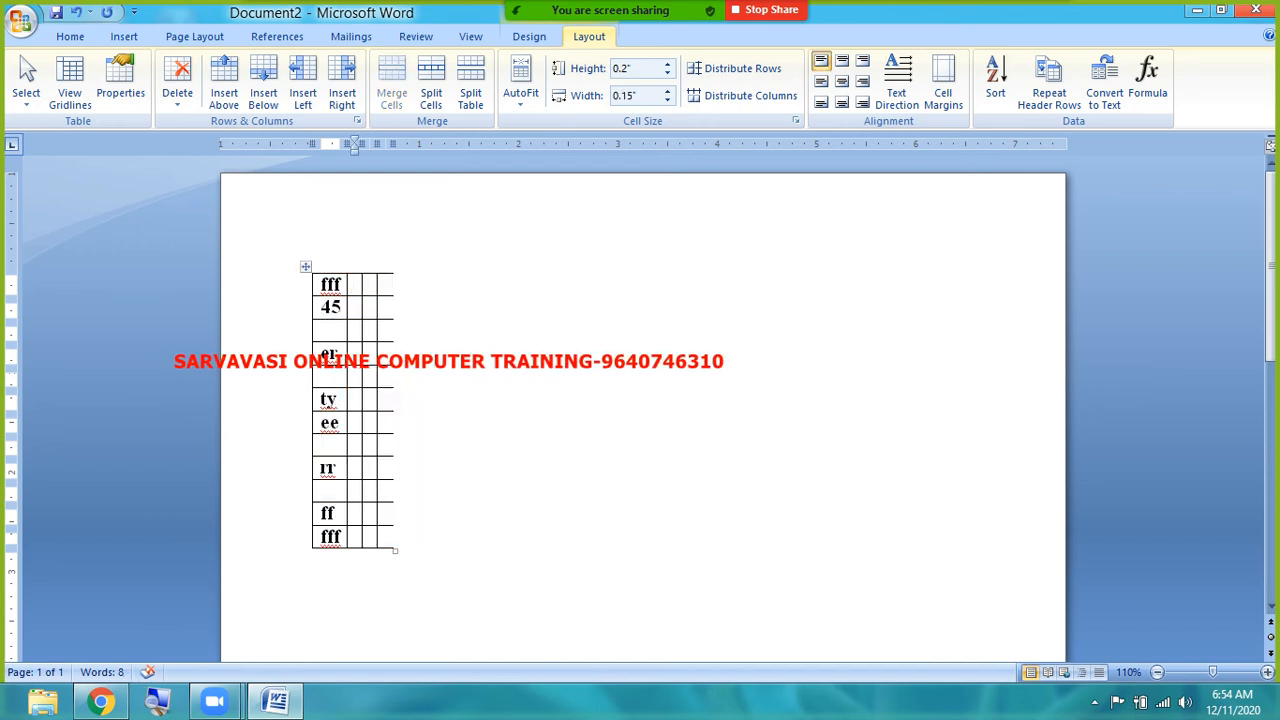
type("rno")
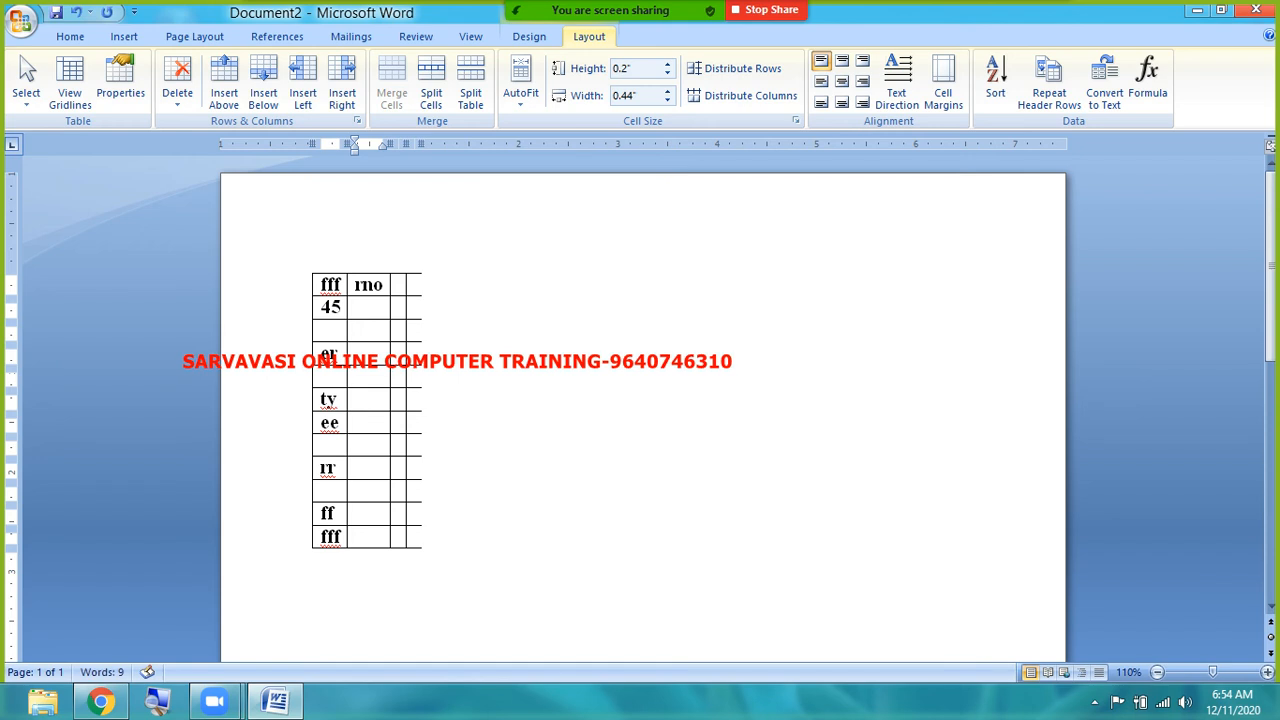
key("Tab")
type("name")
key("Tab")
type("subjec")
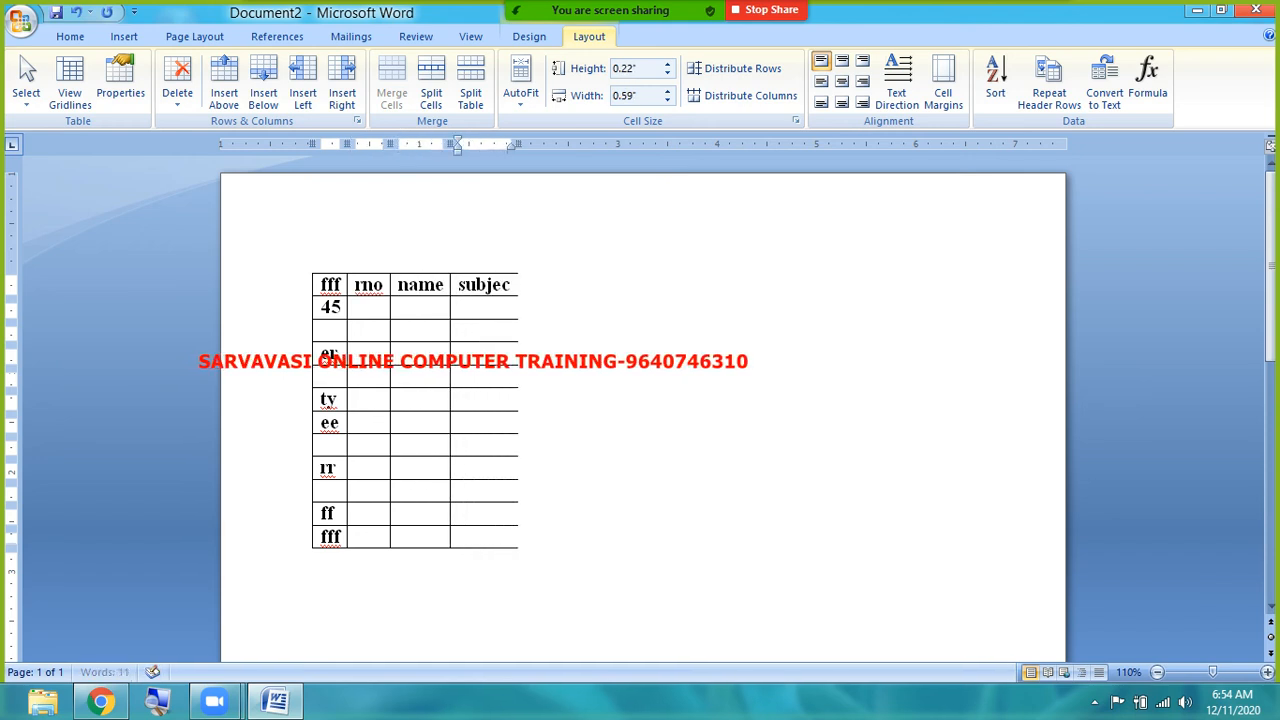
type("t 1")
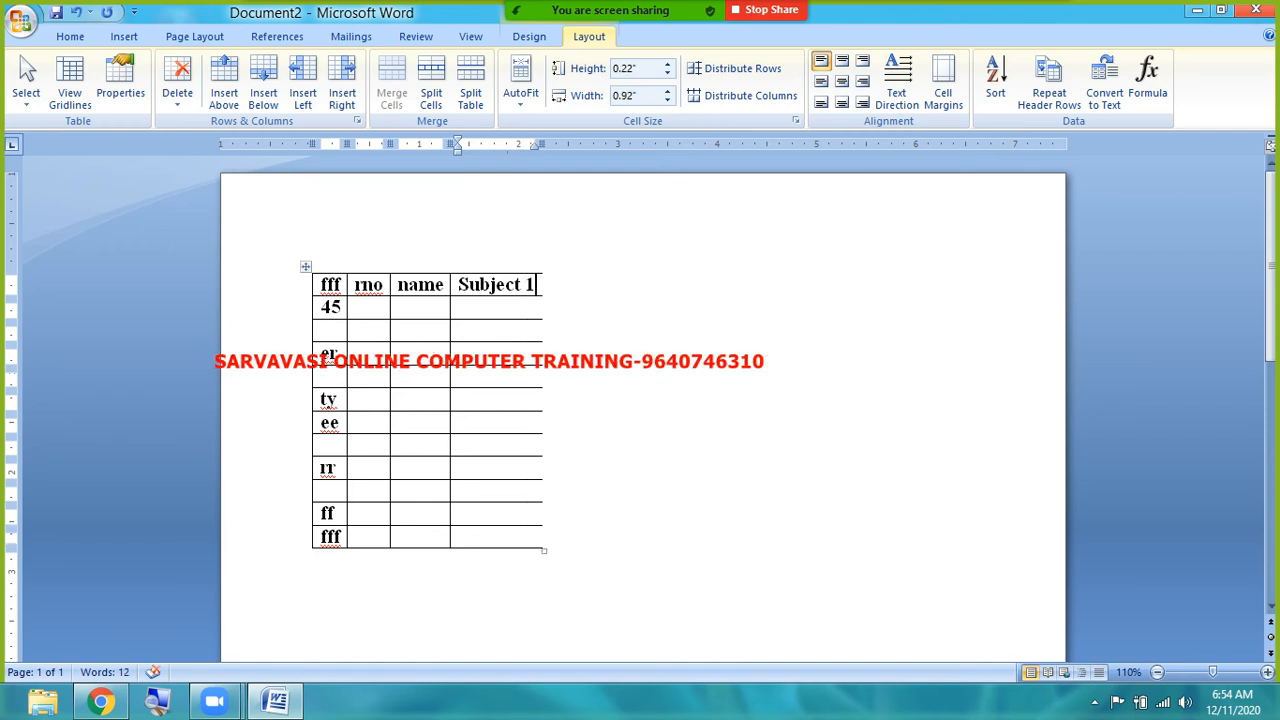
- Try All Borders on the whole table with the red 4 ½ pt triple line, and undo it
left_click(307, 269)
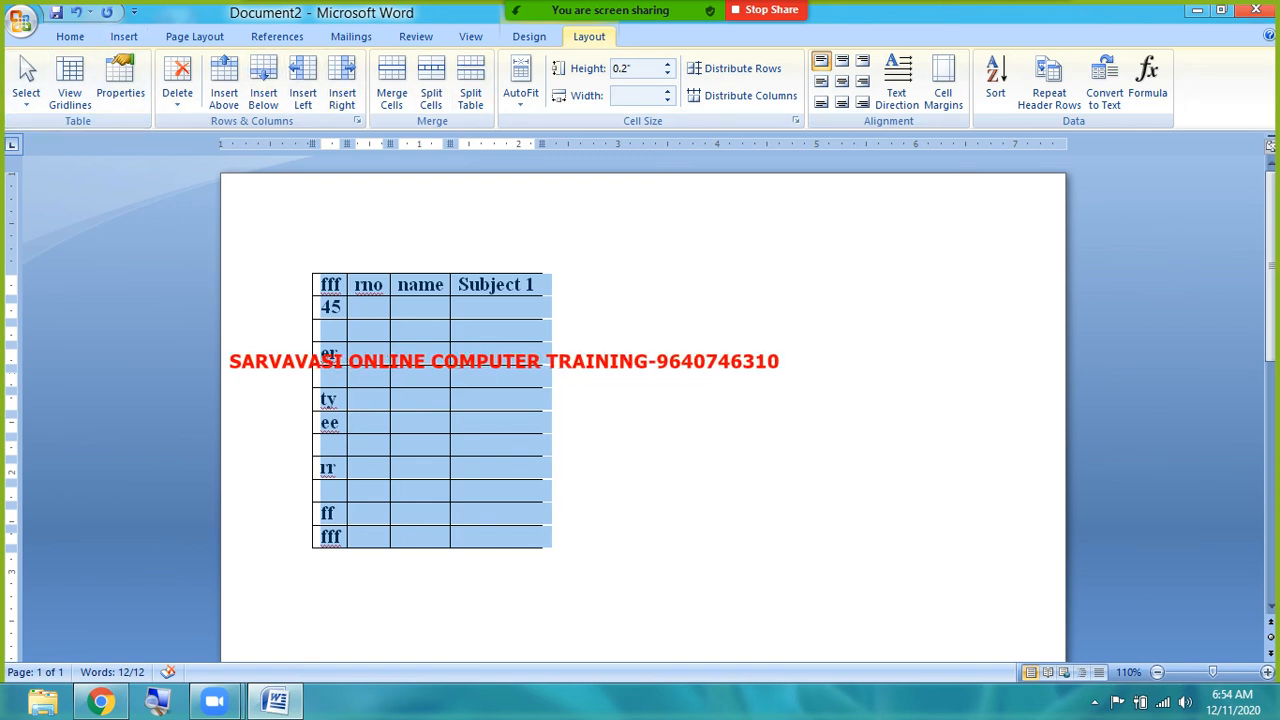
left_click(515, 36)
left_click(776, 81)
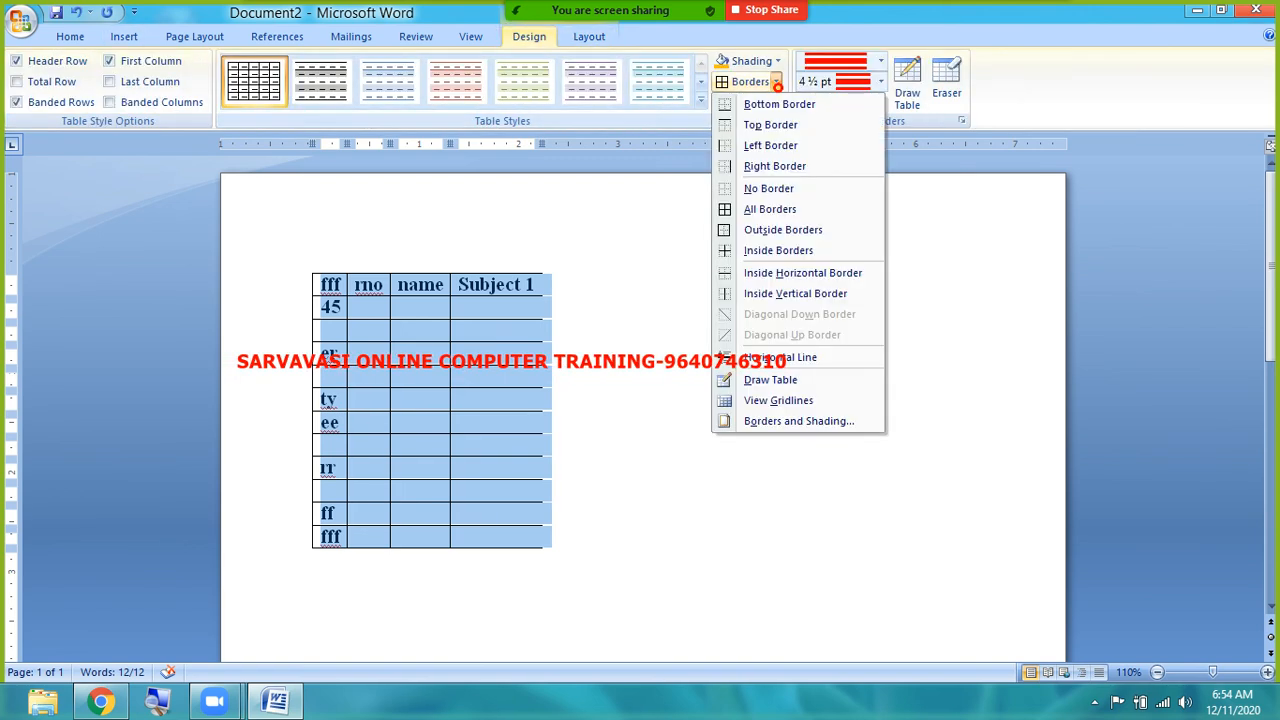
left_click(778, 209)
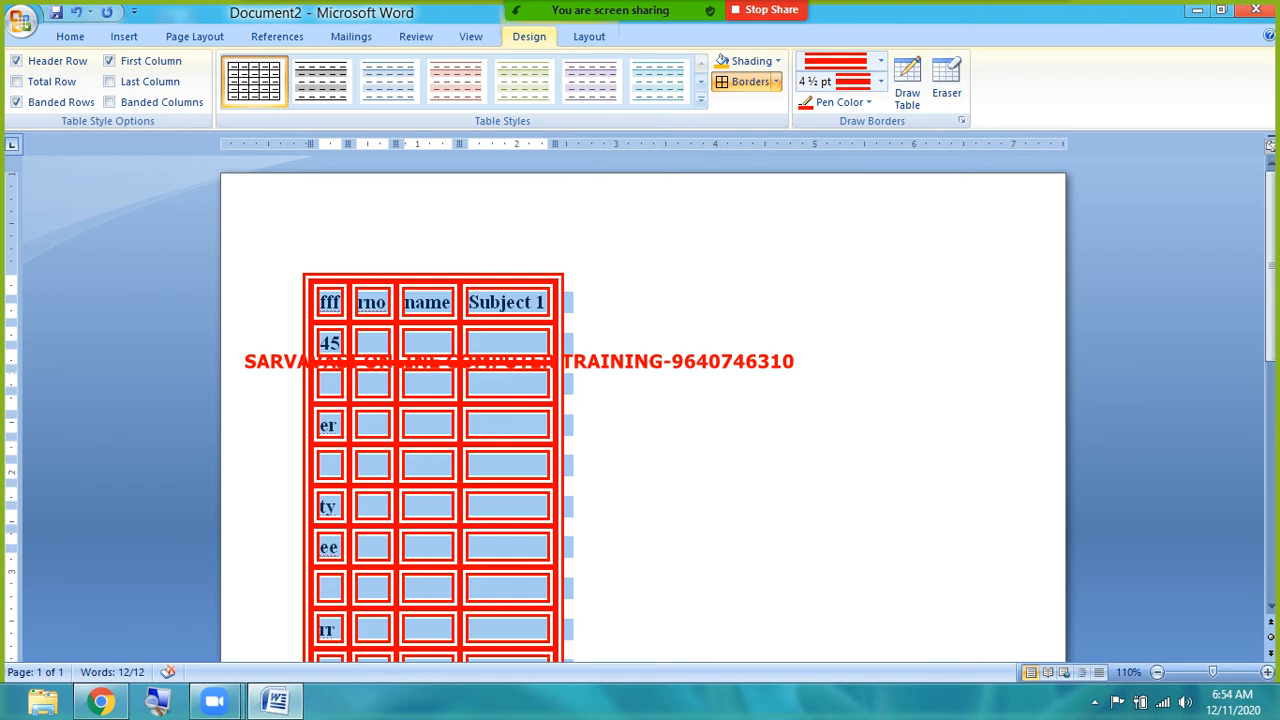
key("ctrl+z")
- Draw the table's missing outer border along all rows with a solid single ½ pt line in a dark theme colour
left_click(637, 338)
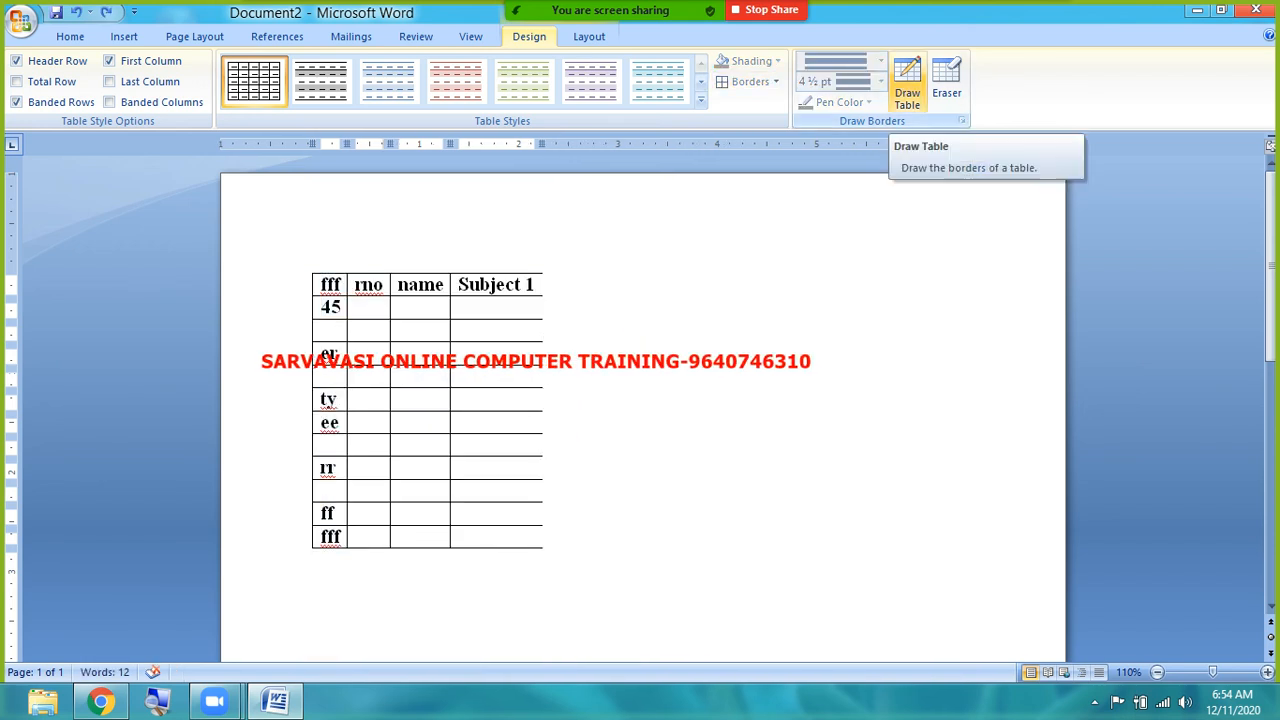
left_click(462, 331)
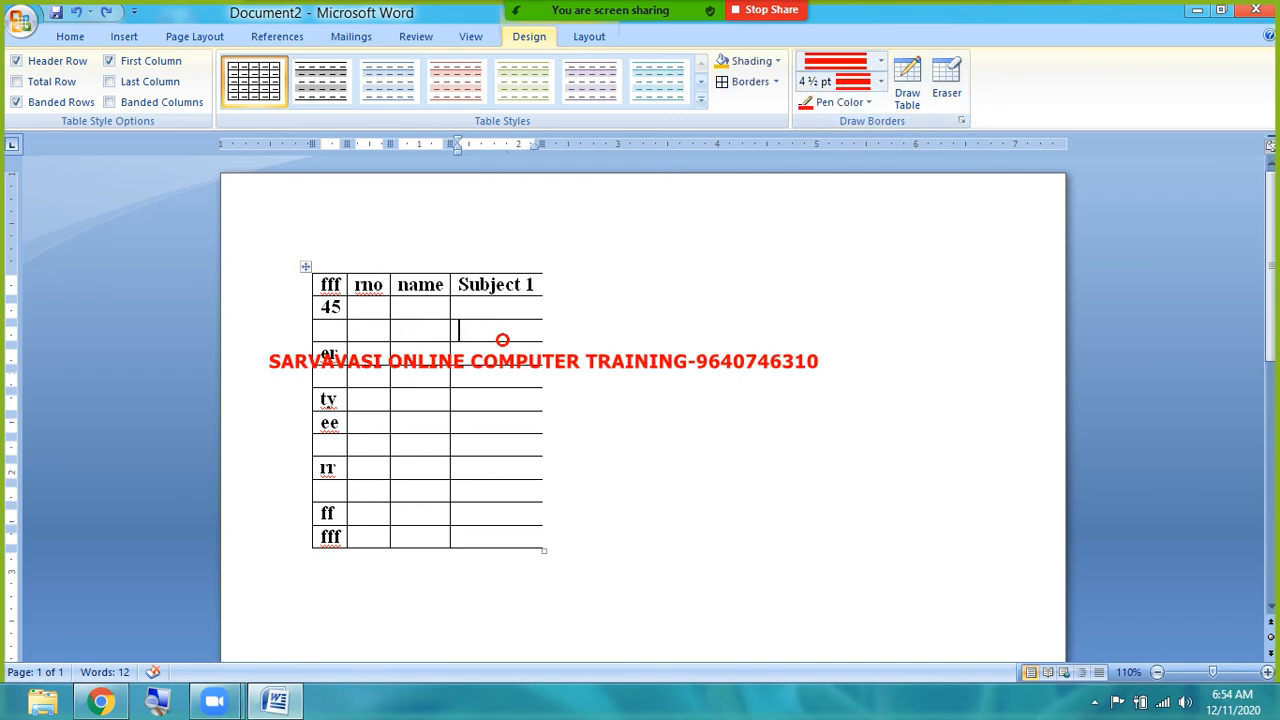
left_click(881, 82)
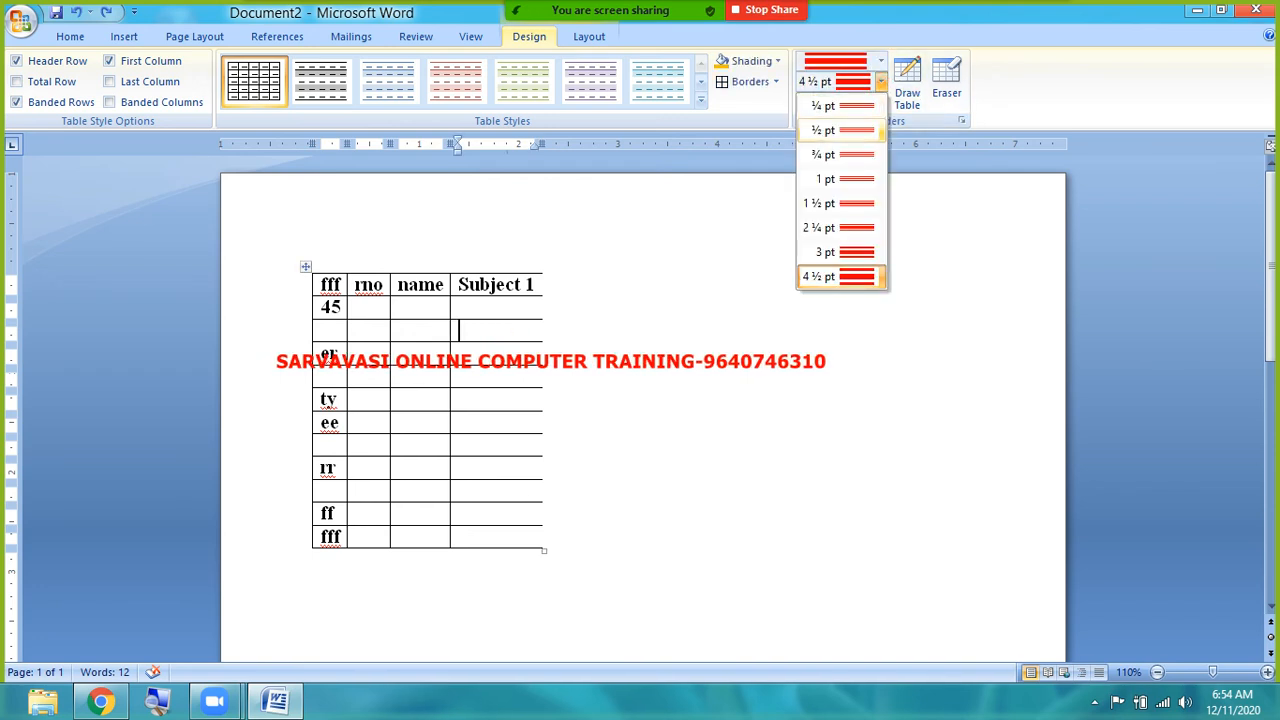
left_click(881, 61)
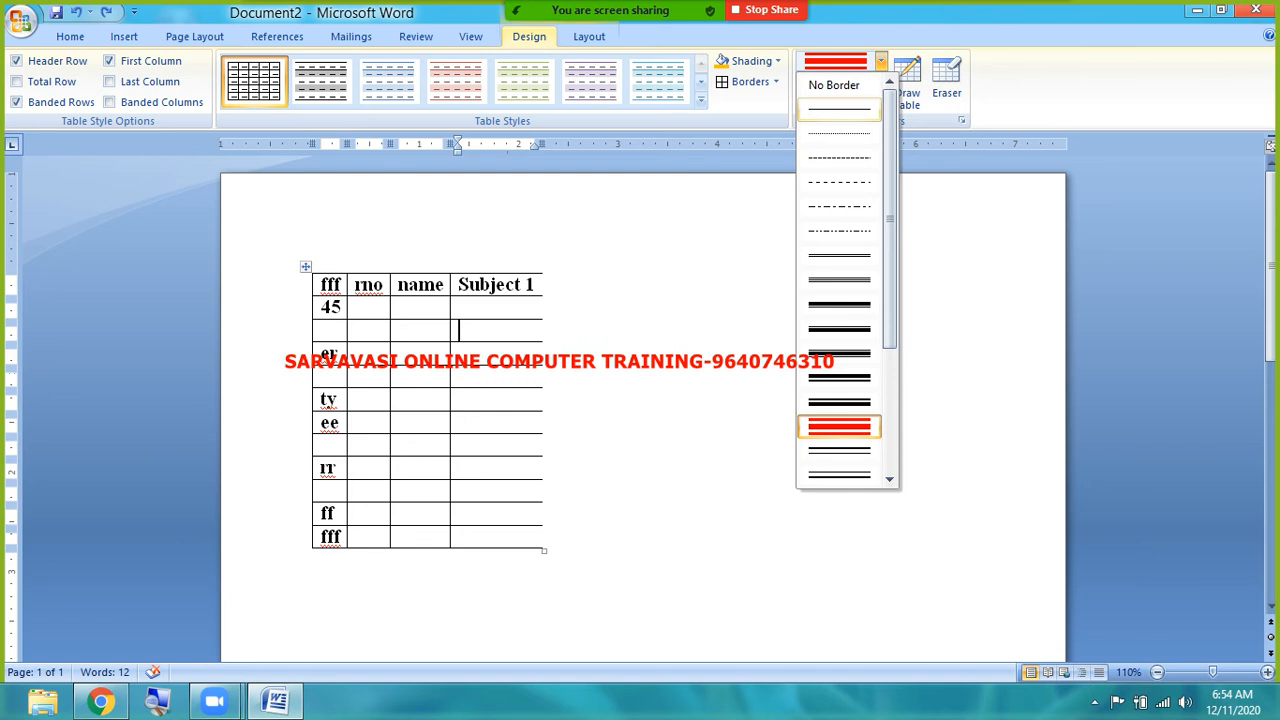
left_click(848, 109)
left_click(838, 102)
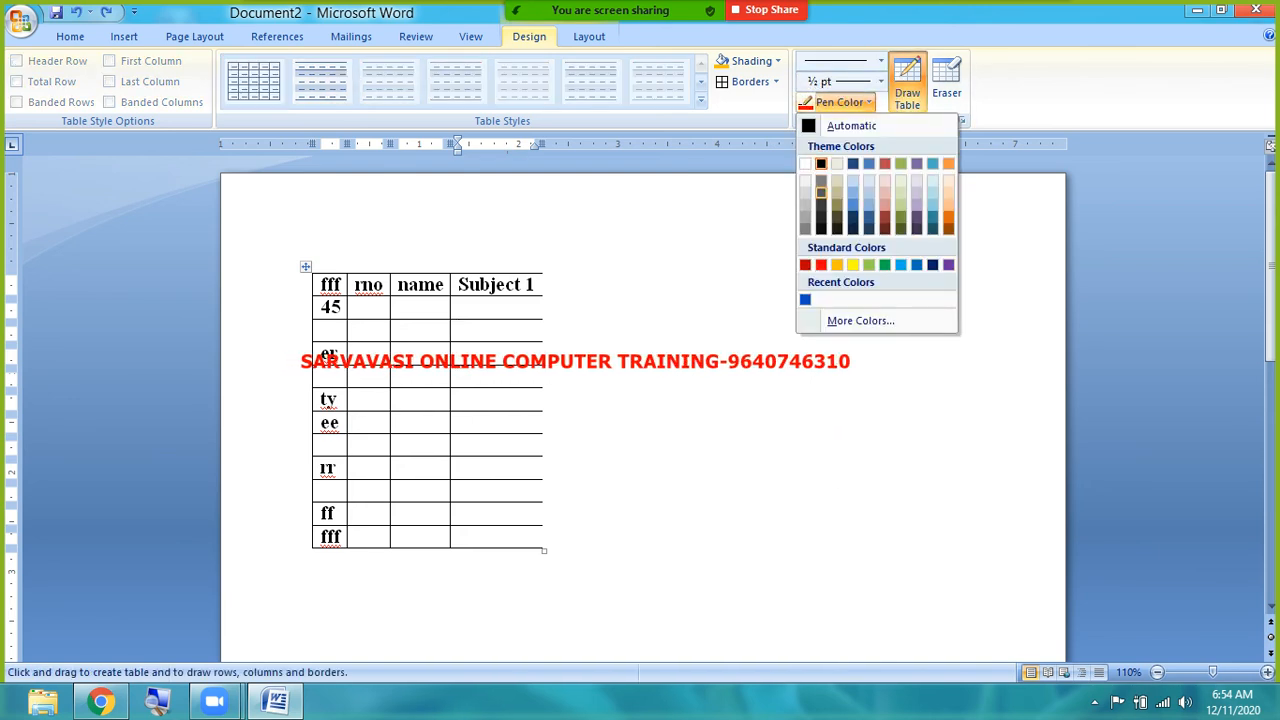
left_click(821, 218)
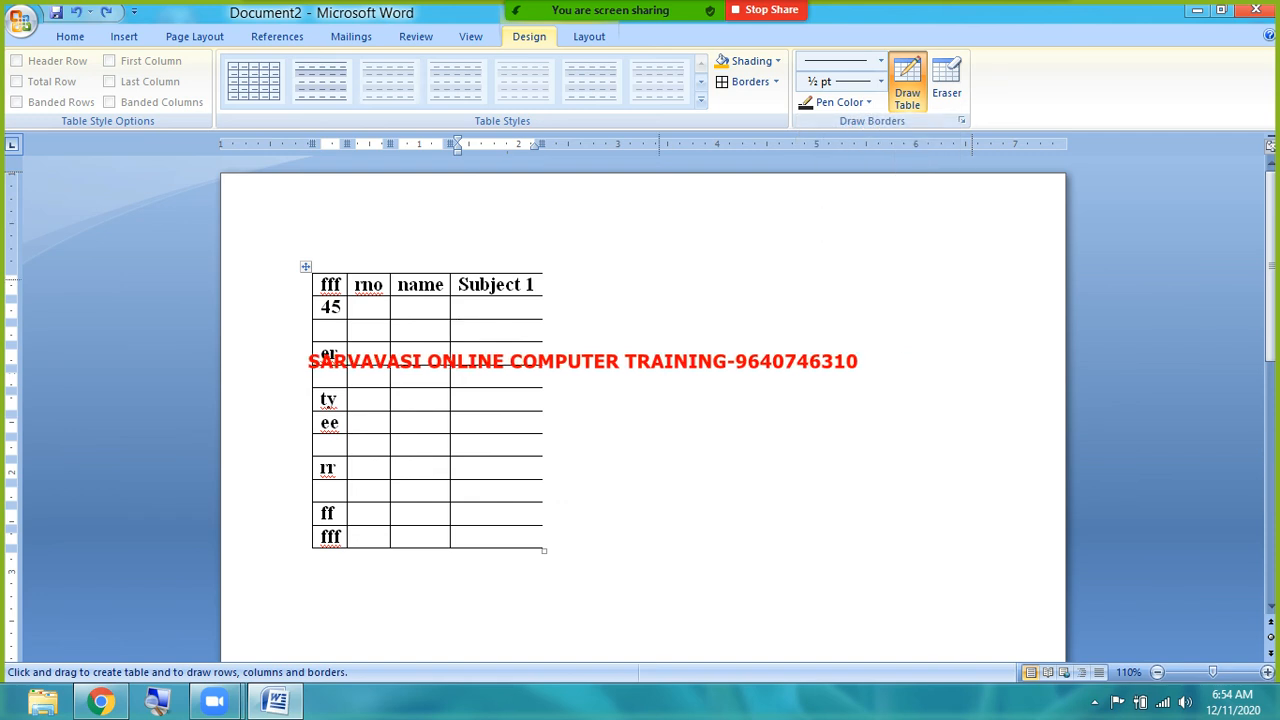
left_click_drag(543, 274, 543, 548)
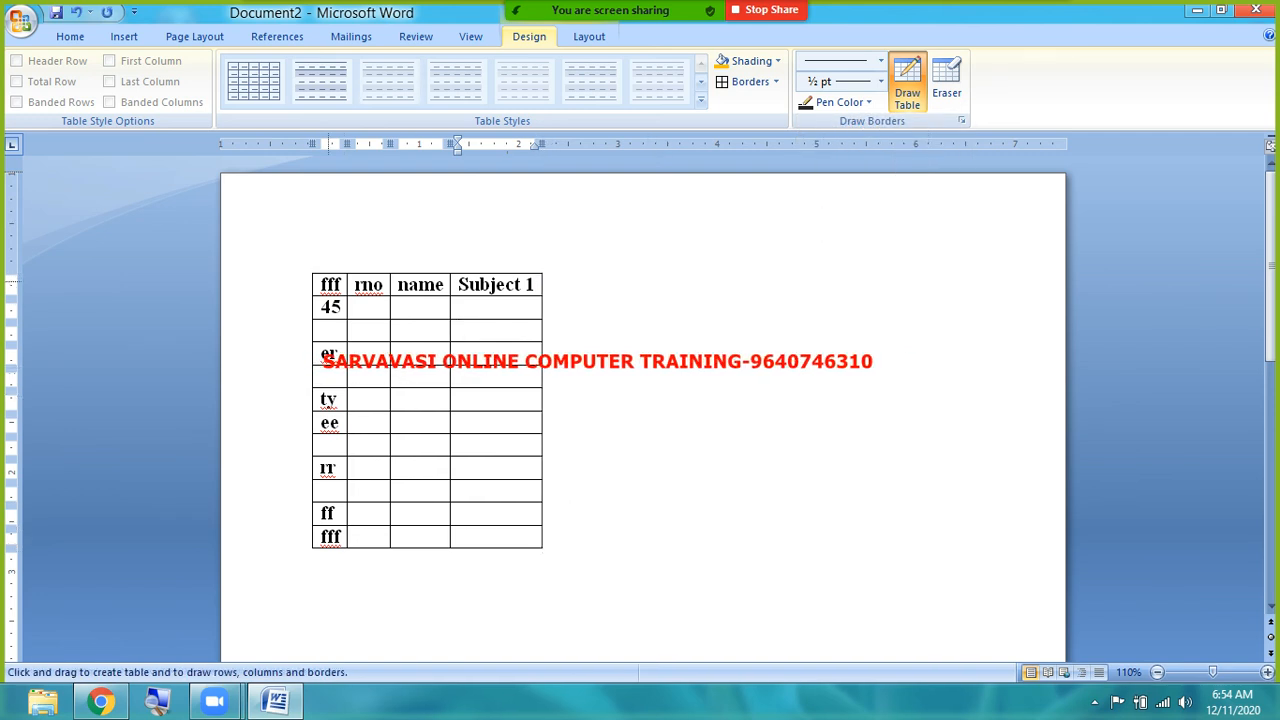
key("Escape")
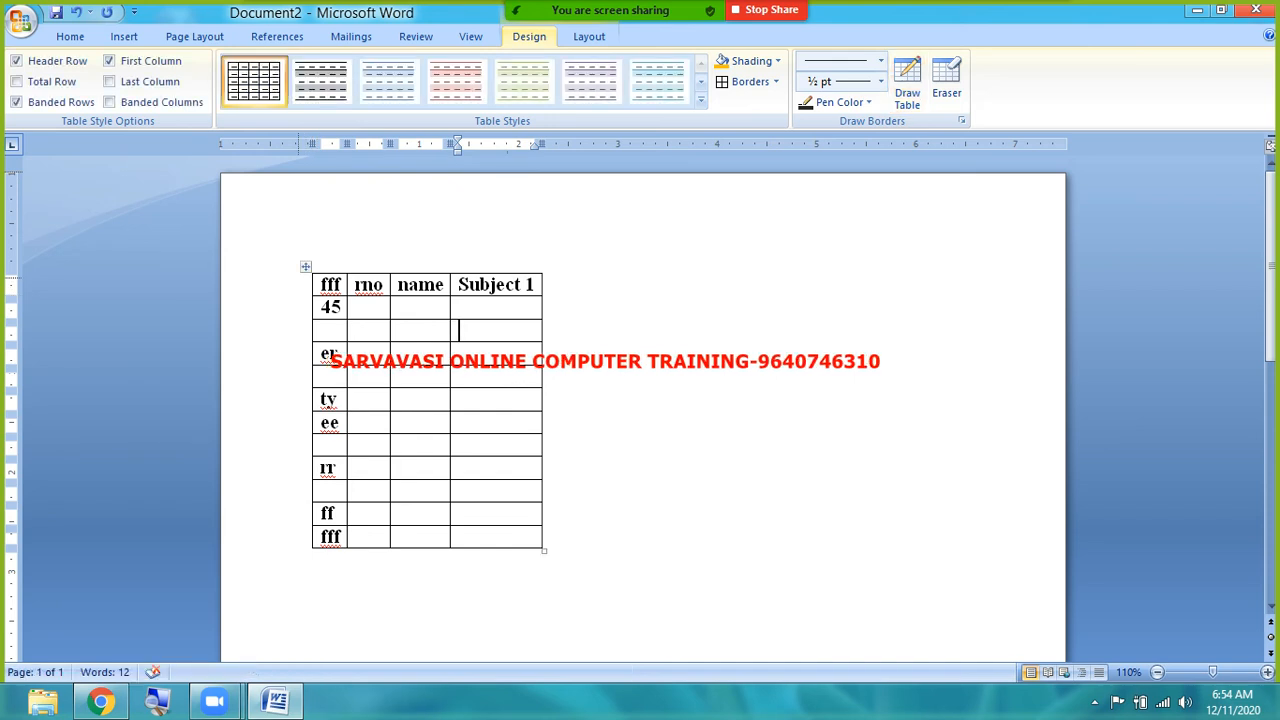
- Move the whole table down the page and place the cursor in the blank area above it
left_click_drag(305, 266, 305, 402)
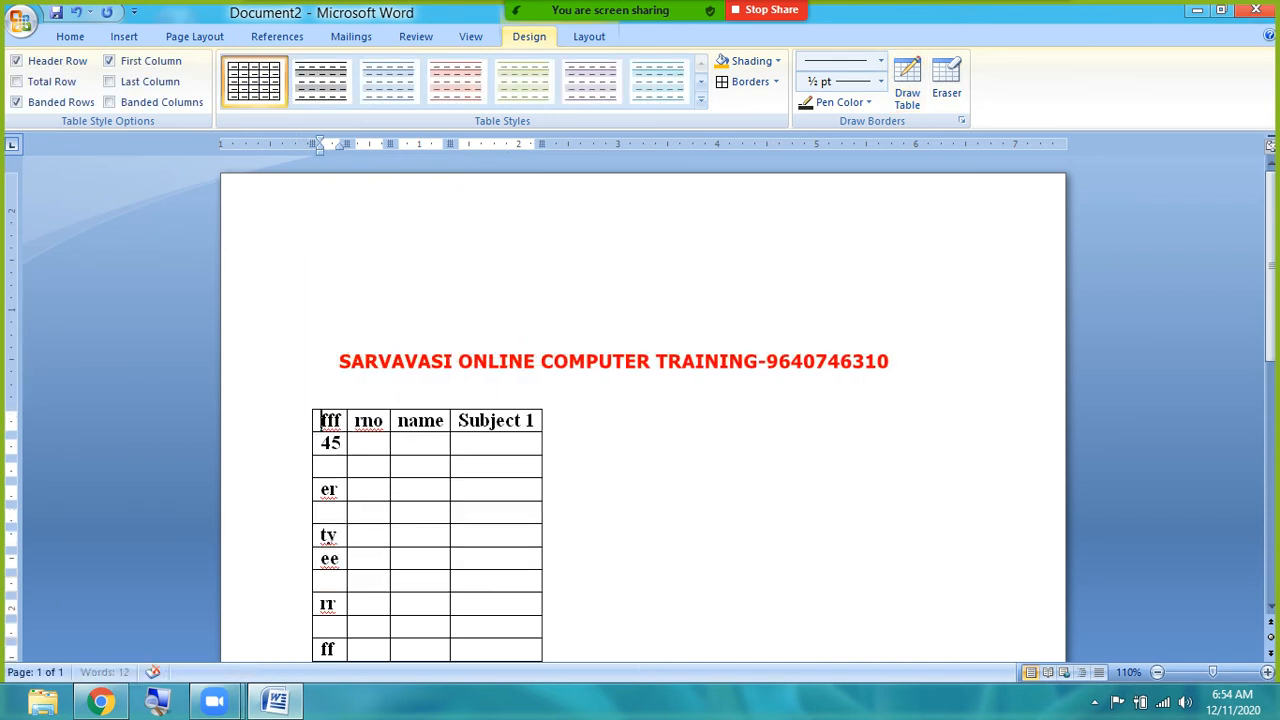
left_click(307, 315)
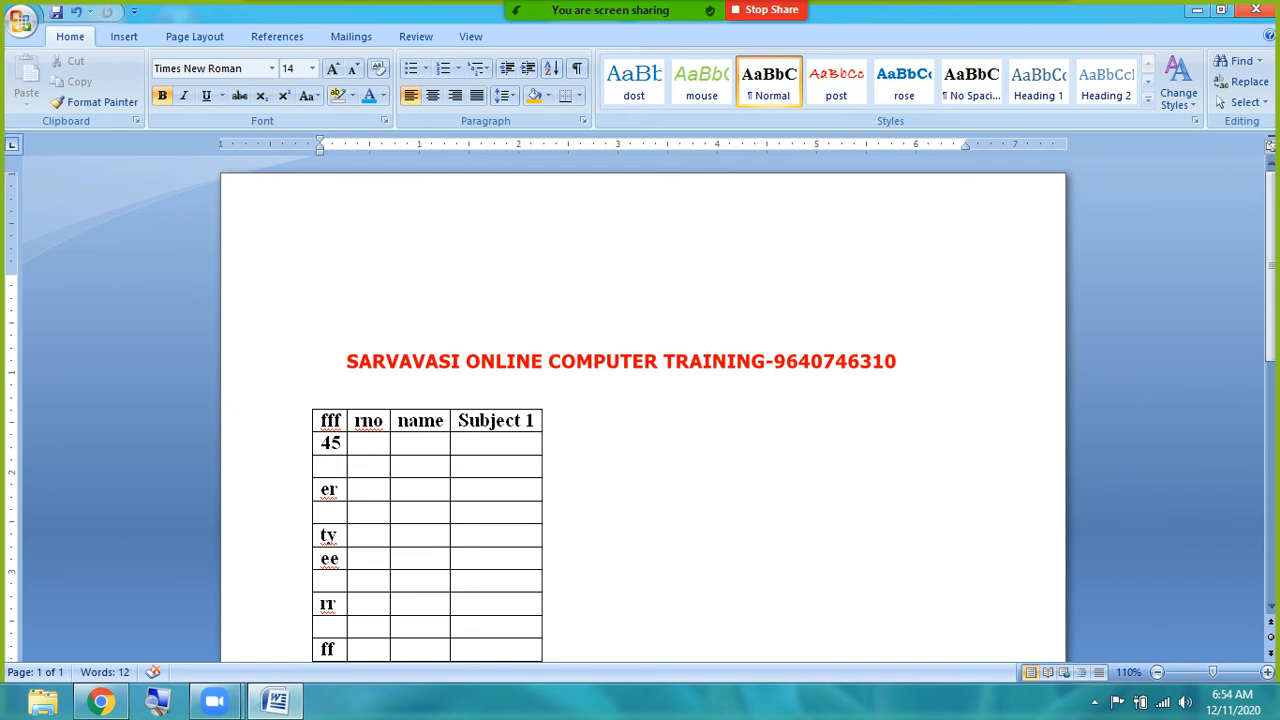
left_click(304, 402)
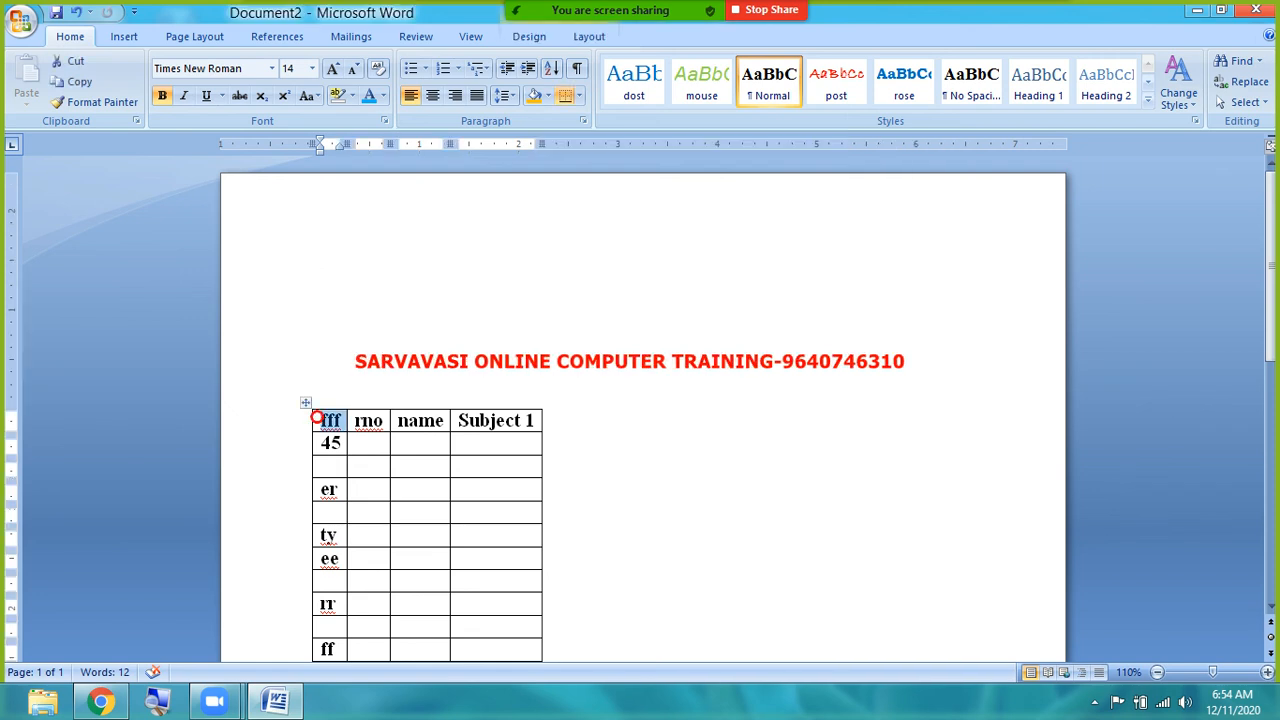
left_click(326, 281)
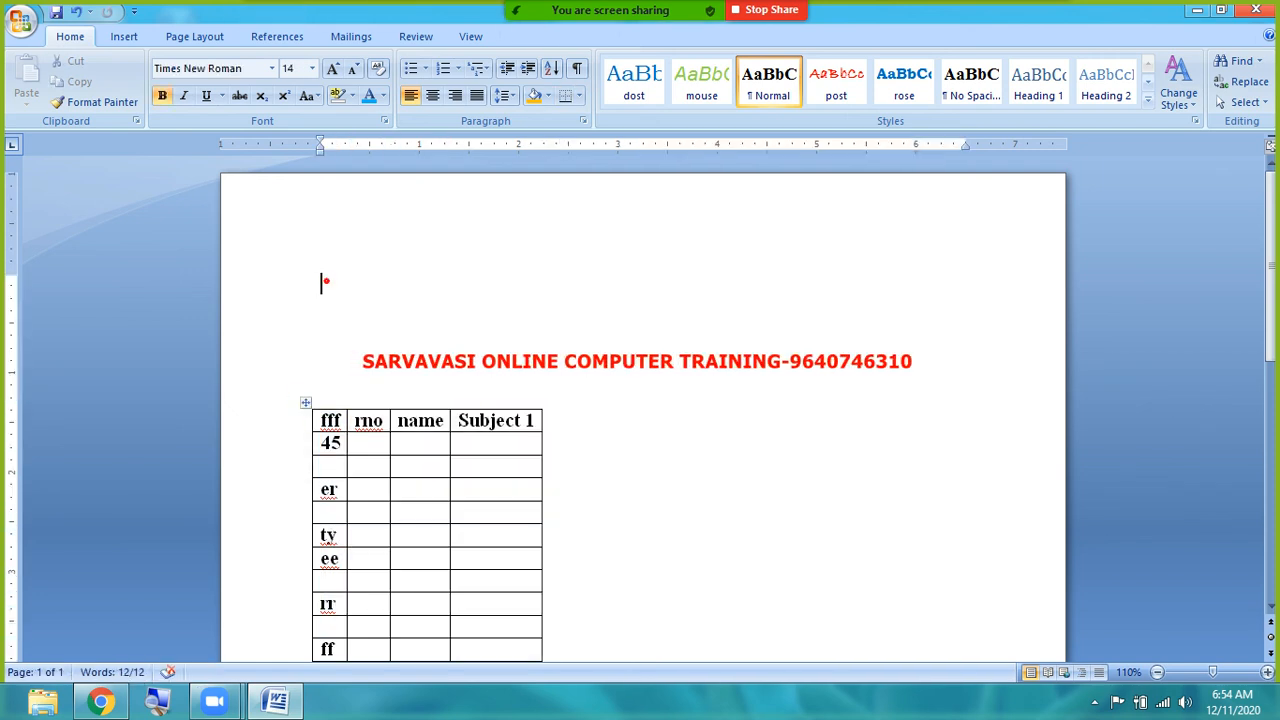
- Generate sample paragraphs in the blank area above the table with =rand()
left_click(322, 421)
left_click(305, 402)
left_click(321, 284)
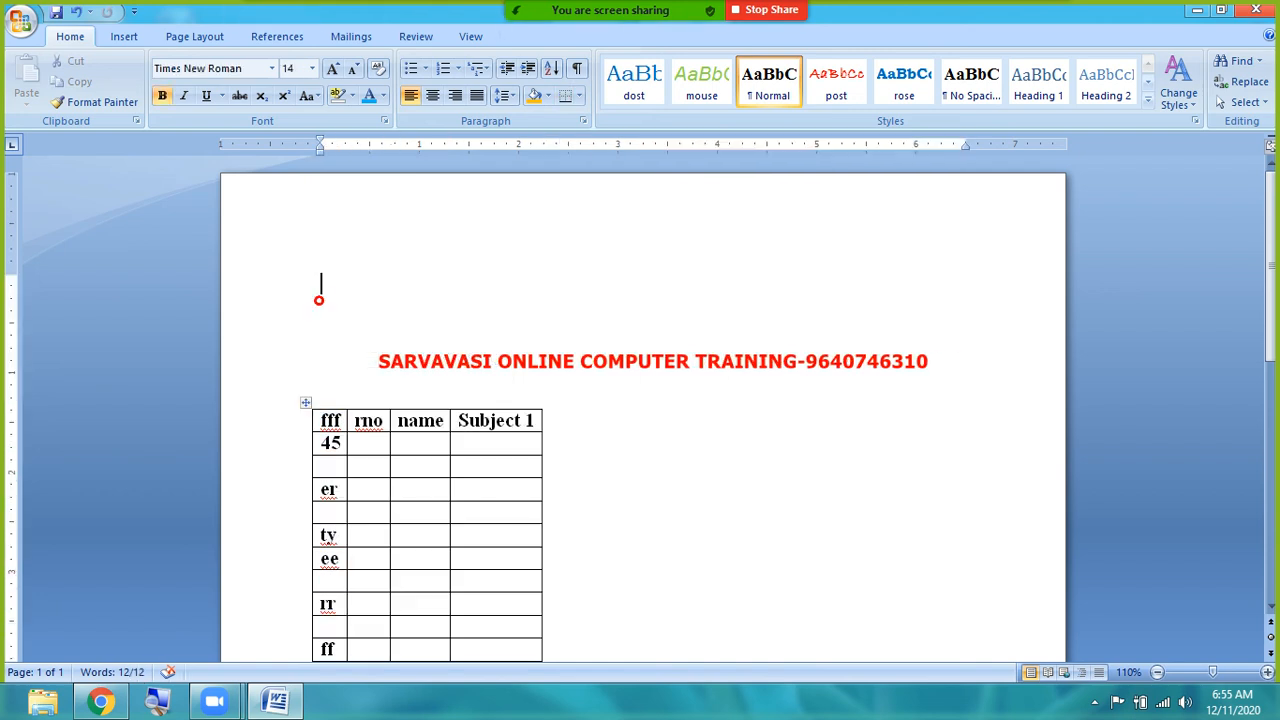
type("=ra")
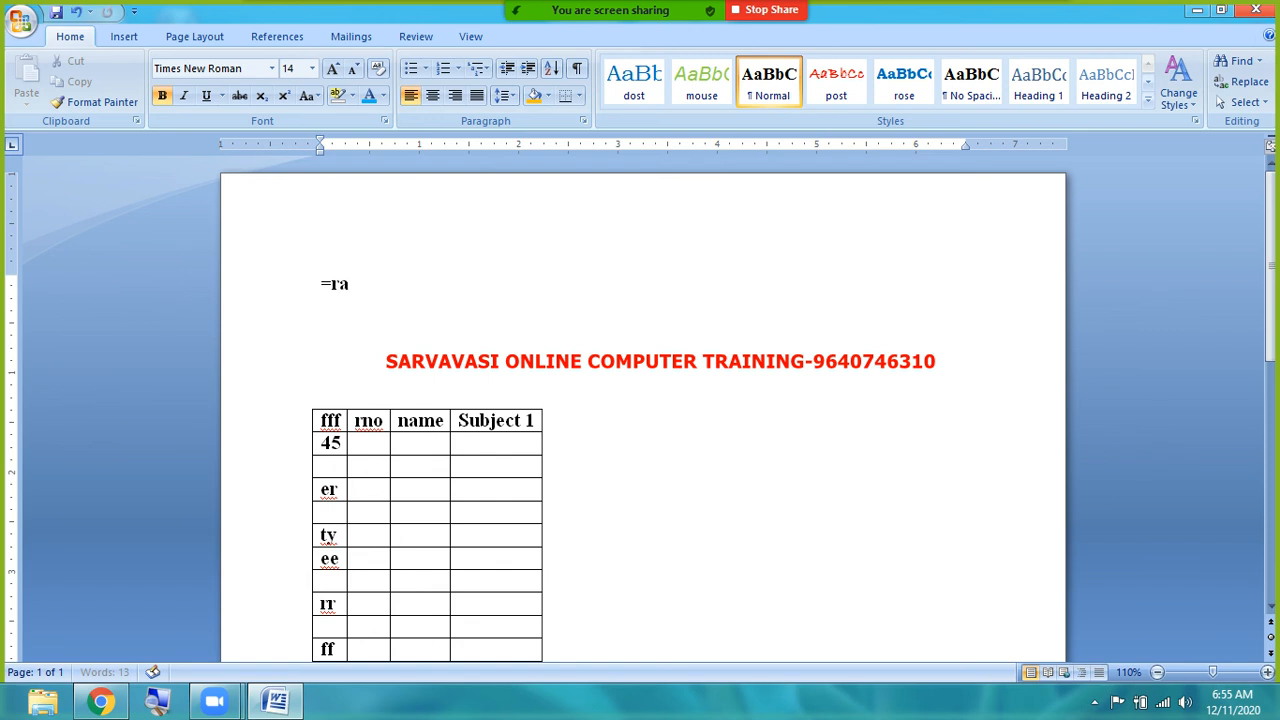
type("nd(199")
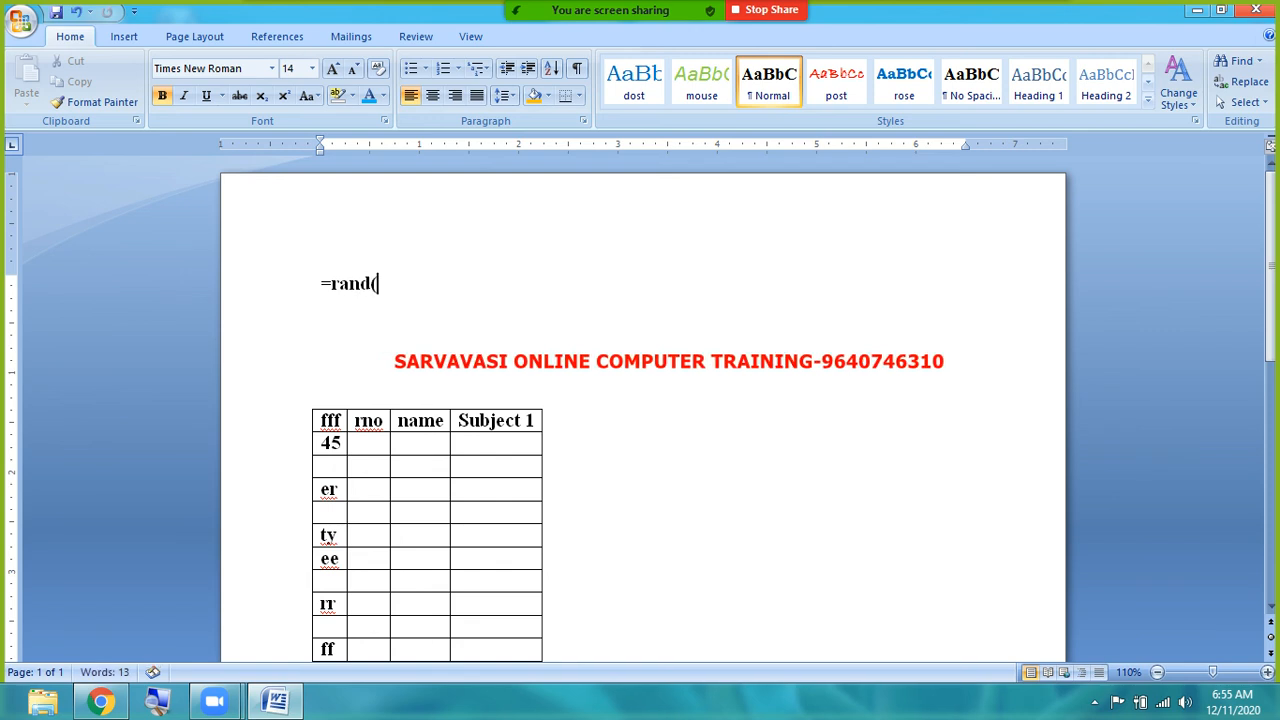
key("BackSpace")
key("BackSpace")
key("BackSpace")
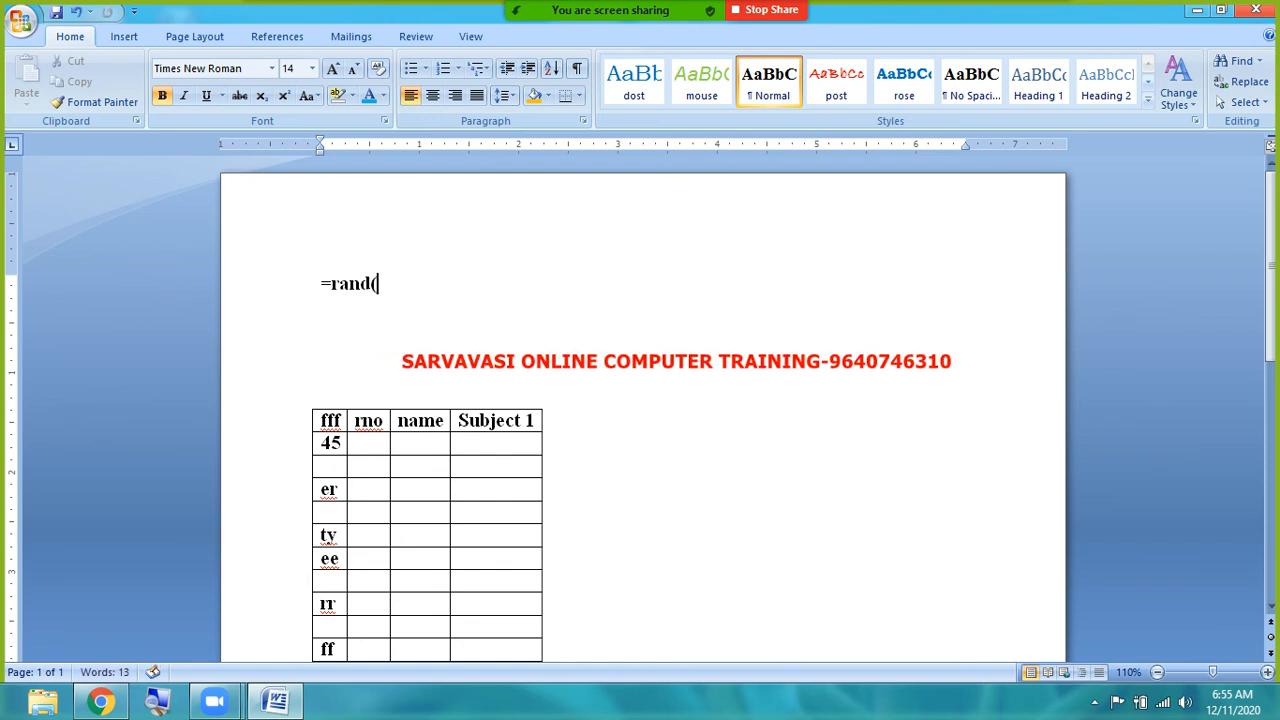
type(")")
key("Return")
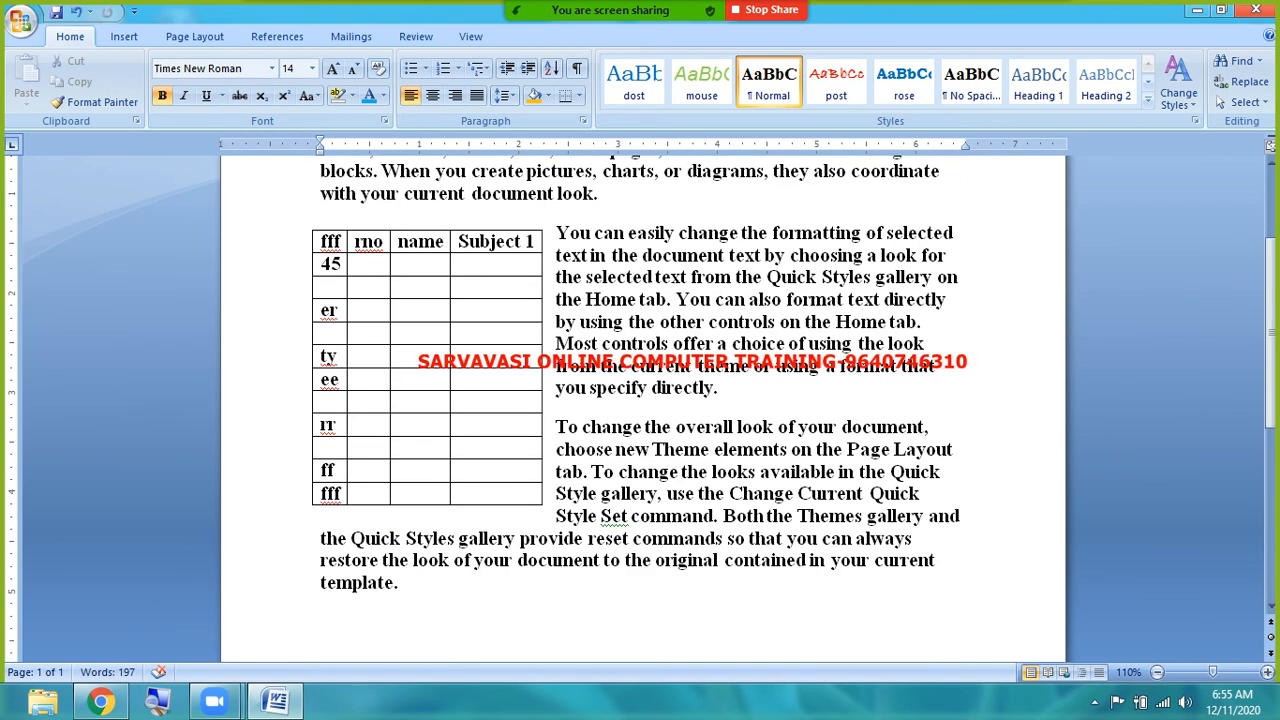
- Open the properties of the whole table and try the preferred width option, leaving it switched off
scroll(430, 400, "up", 3)
scroll(640, 417, "down", 2)
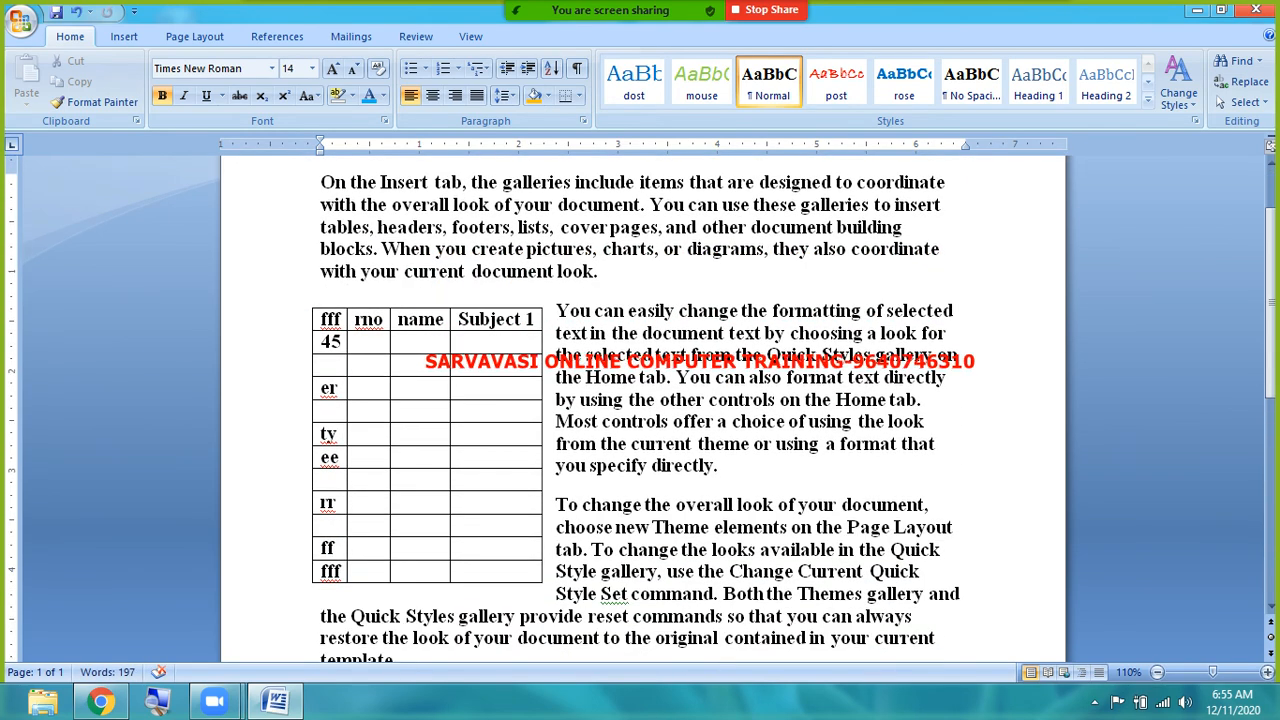
scroll(640, 417, "up", 2)
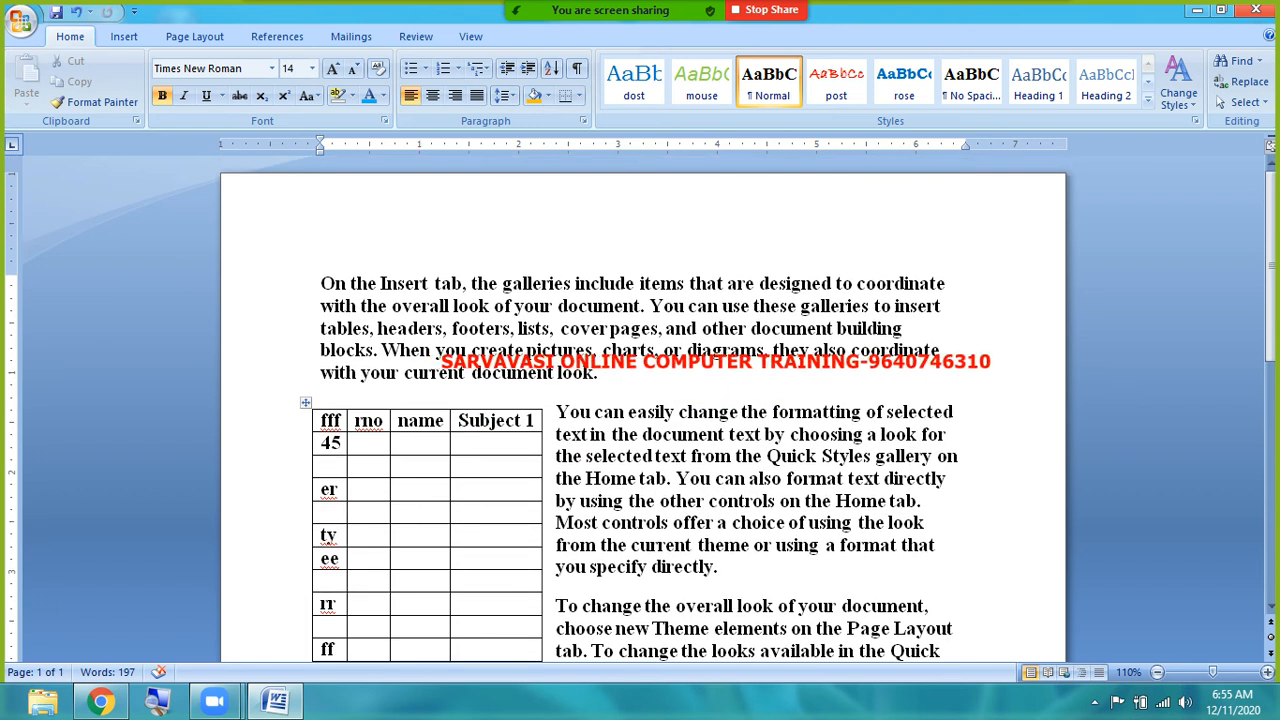
scroll(640, 417, "down", 4)
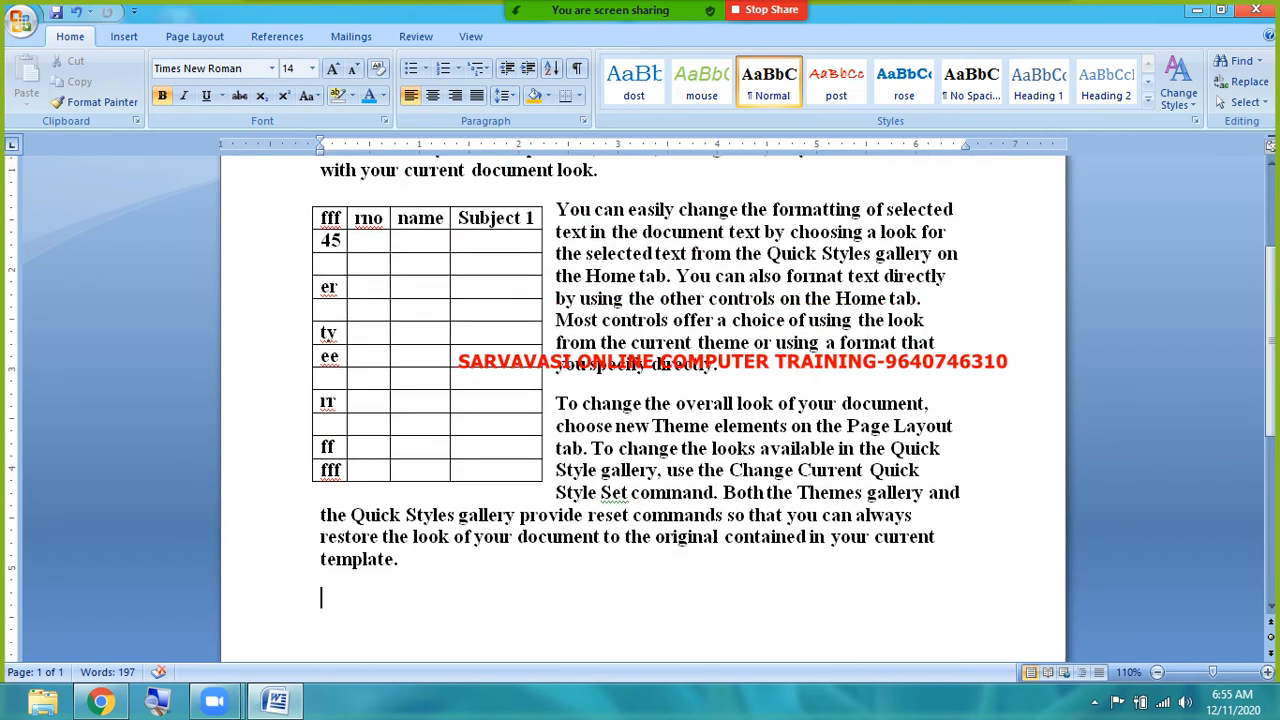
scroll(640, 417, "up", 3)
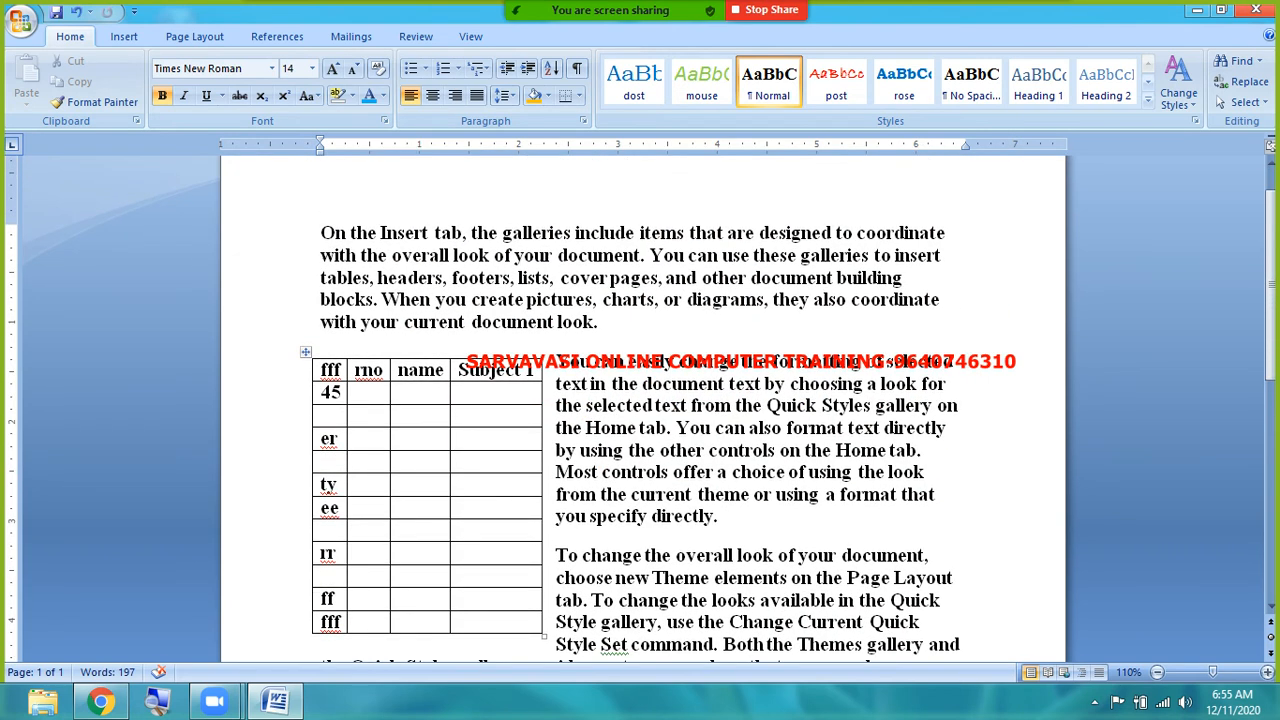
left_click(305, 352)
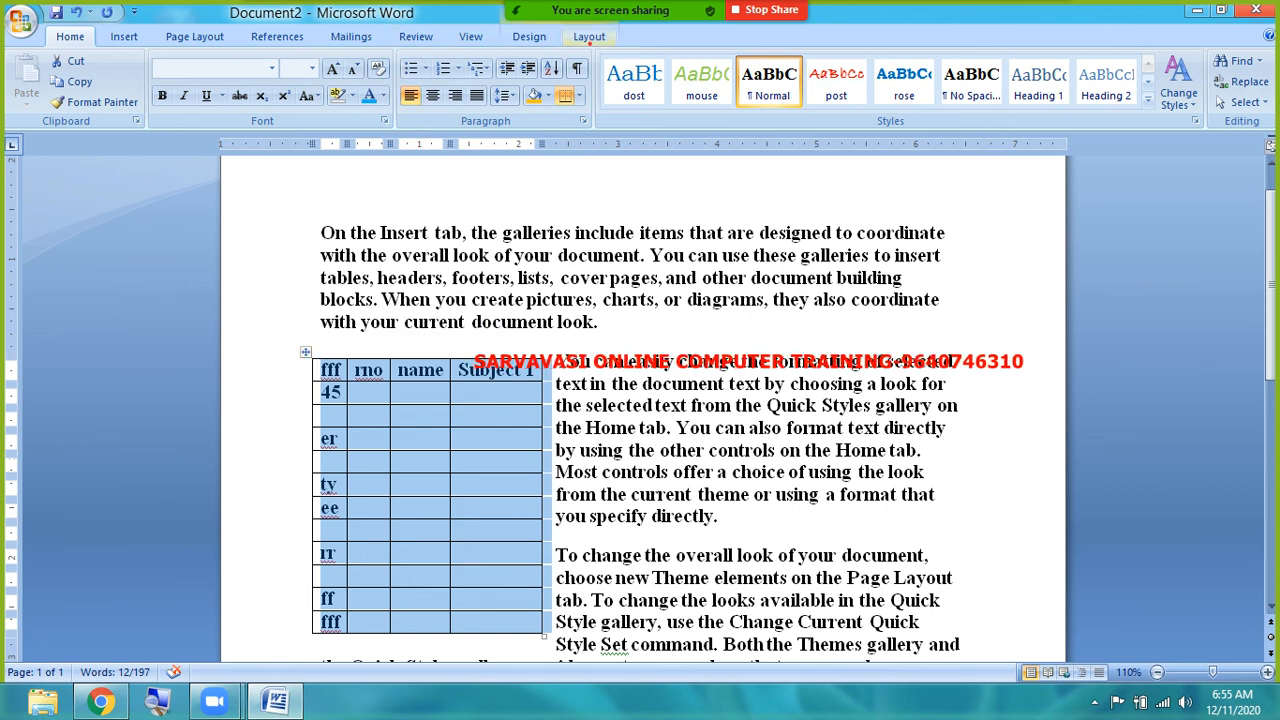
left_click(589, 36)
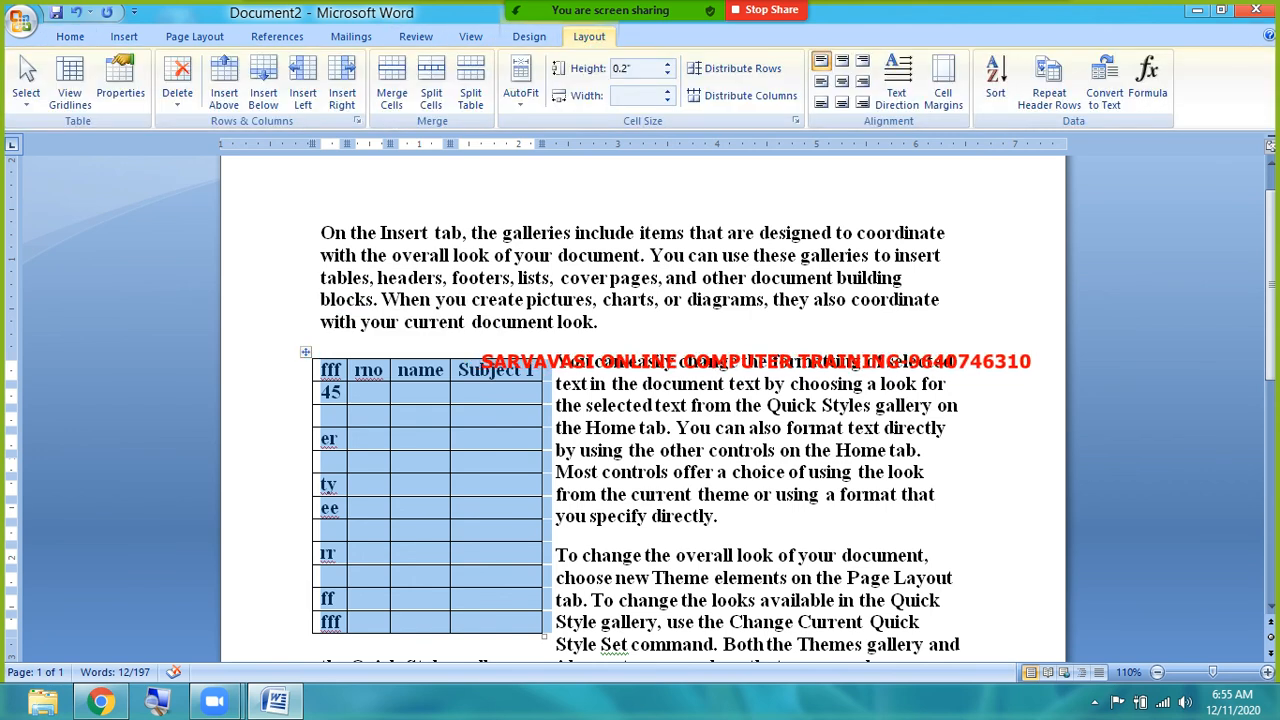
scroll(640, 408, "up", 1)
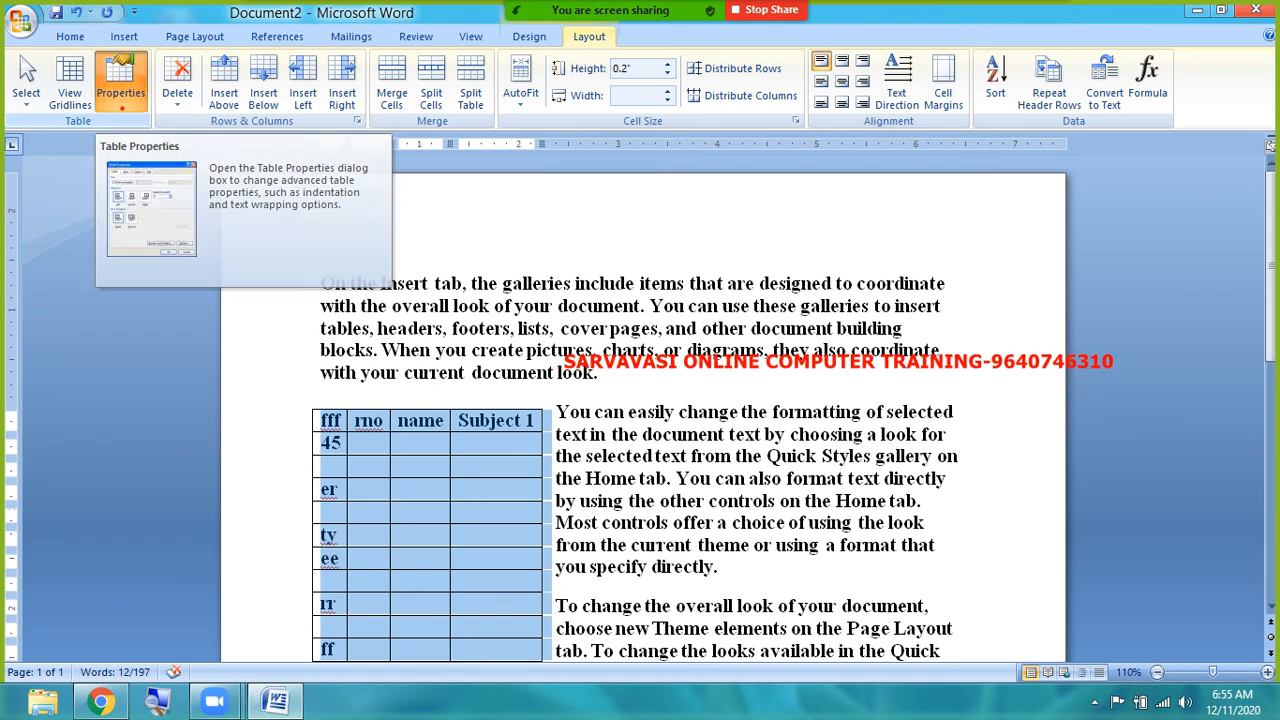
left_click(120, 80)
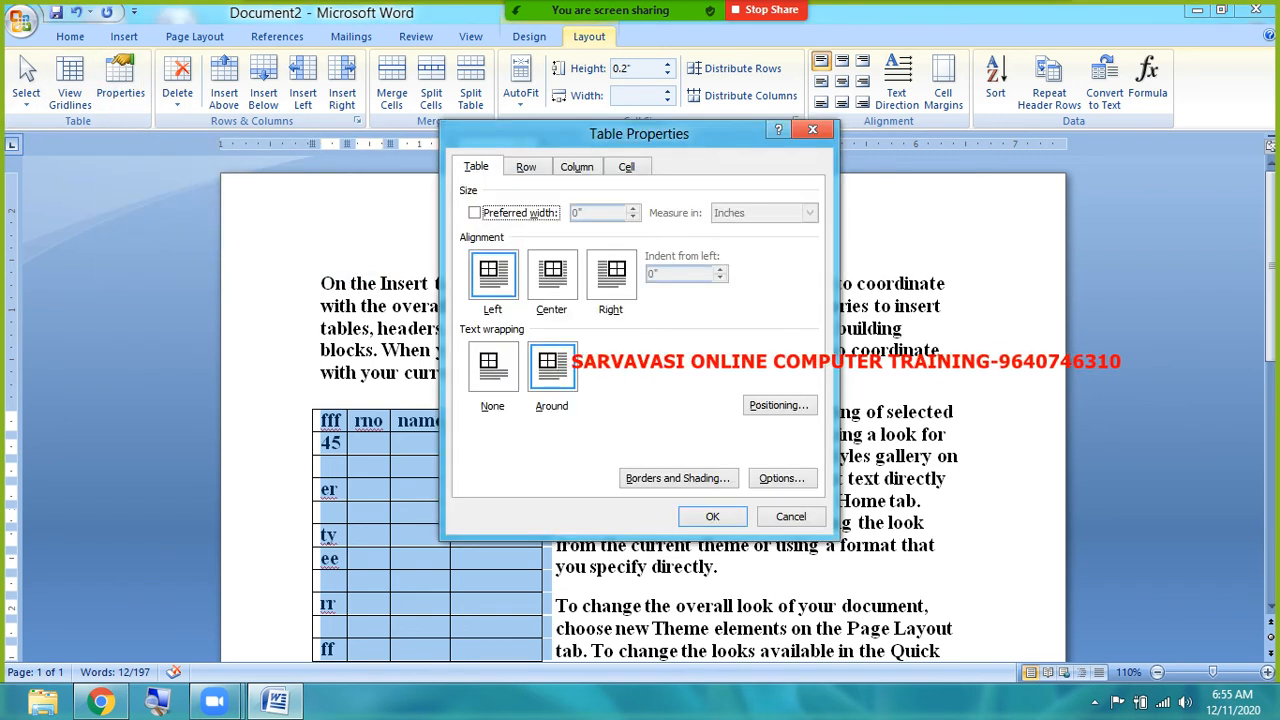
left_click_drag(600, 133, 888, 127)
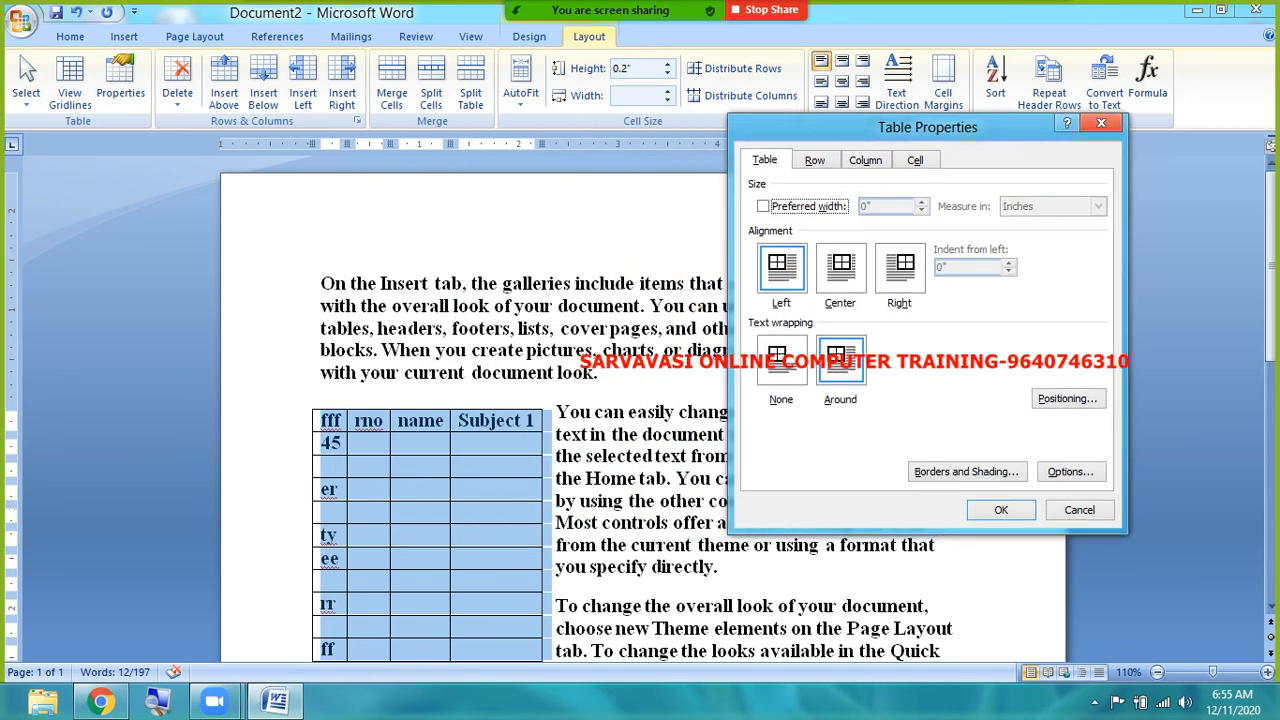
left_click(784, 206)
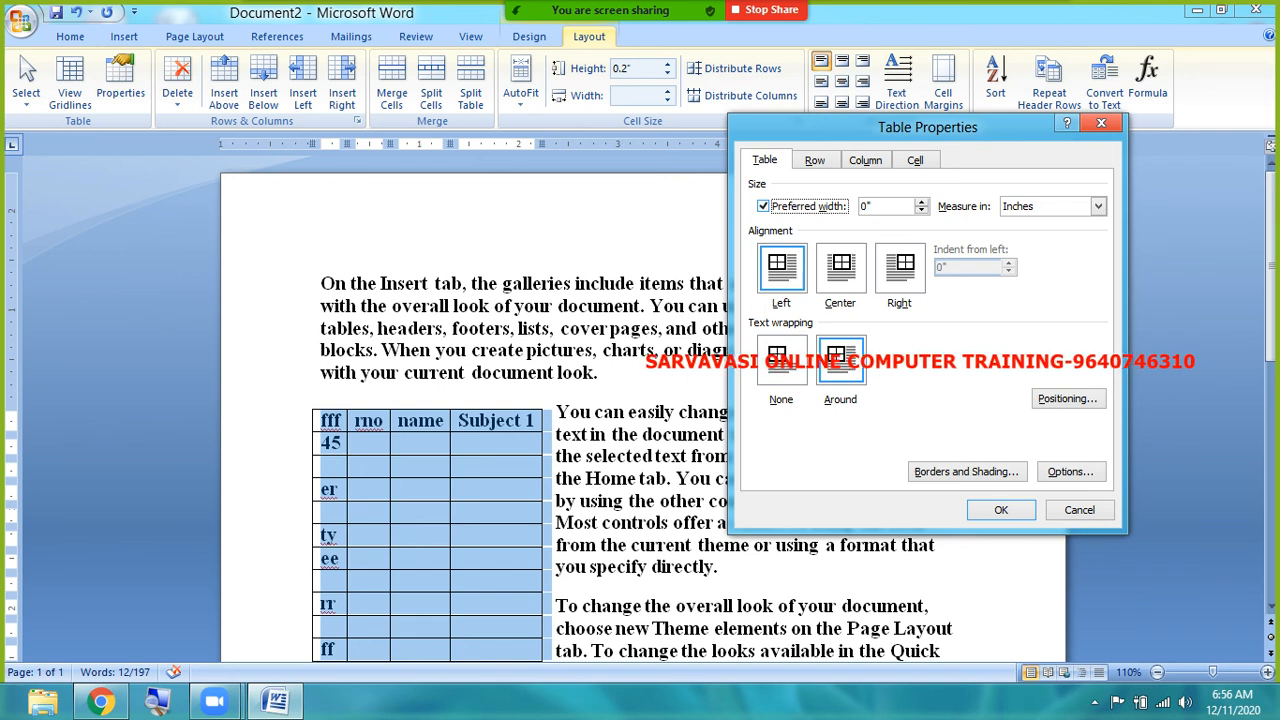
key("space")
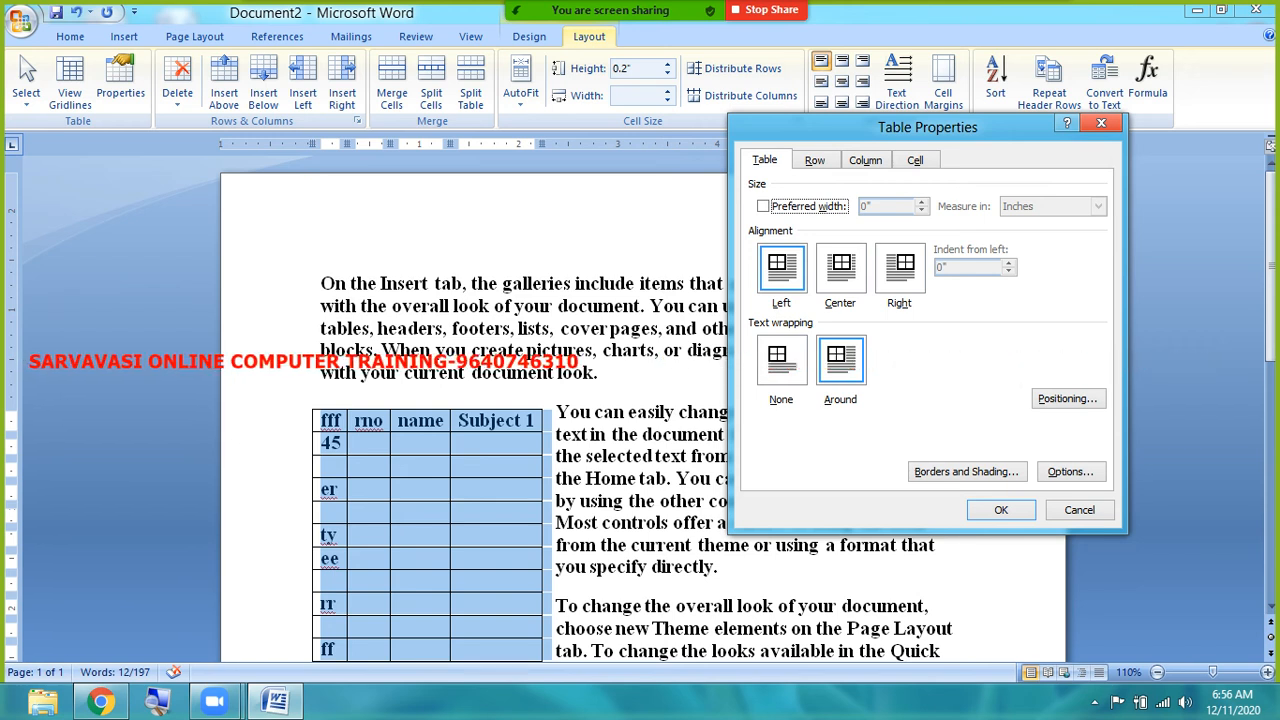
- Set the table's alignment to Center with text wrapping around it, and apply it
key("Tab")
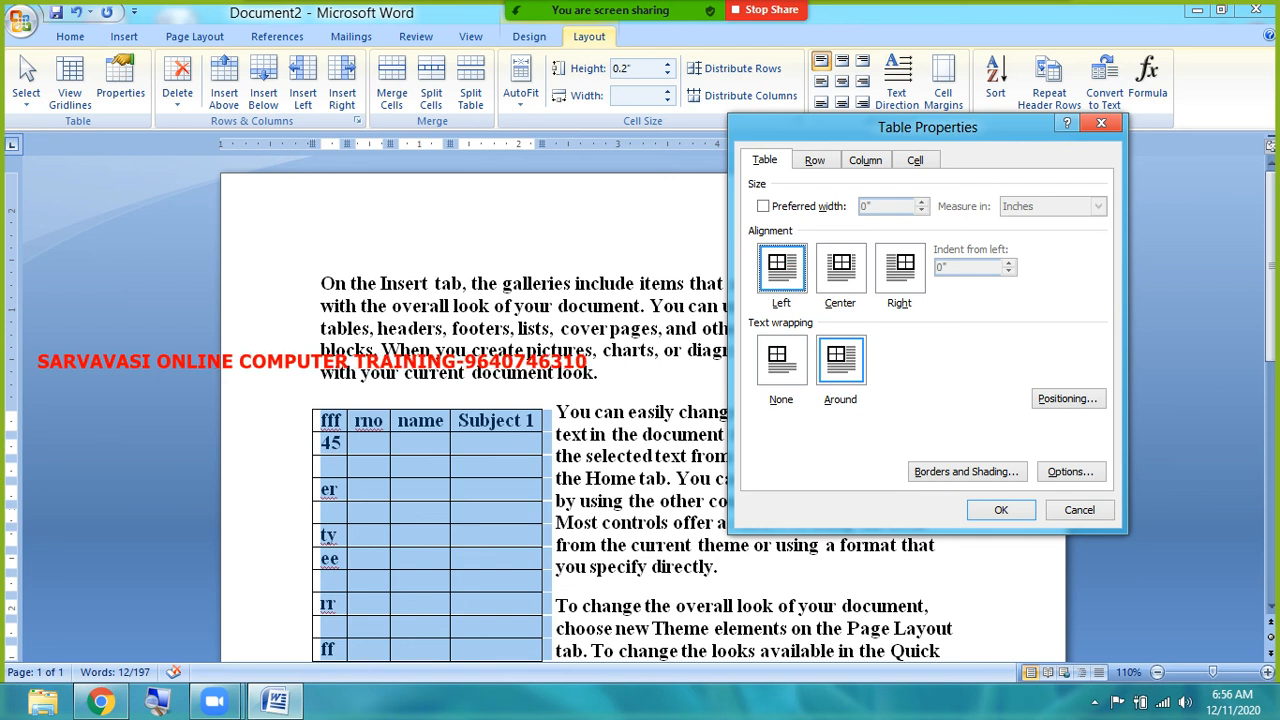
key("Right")
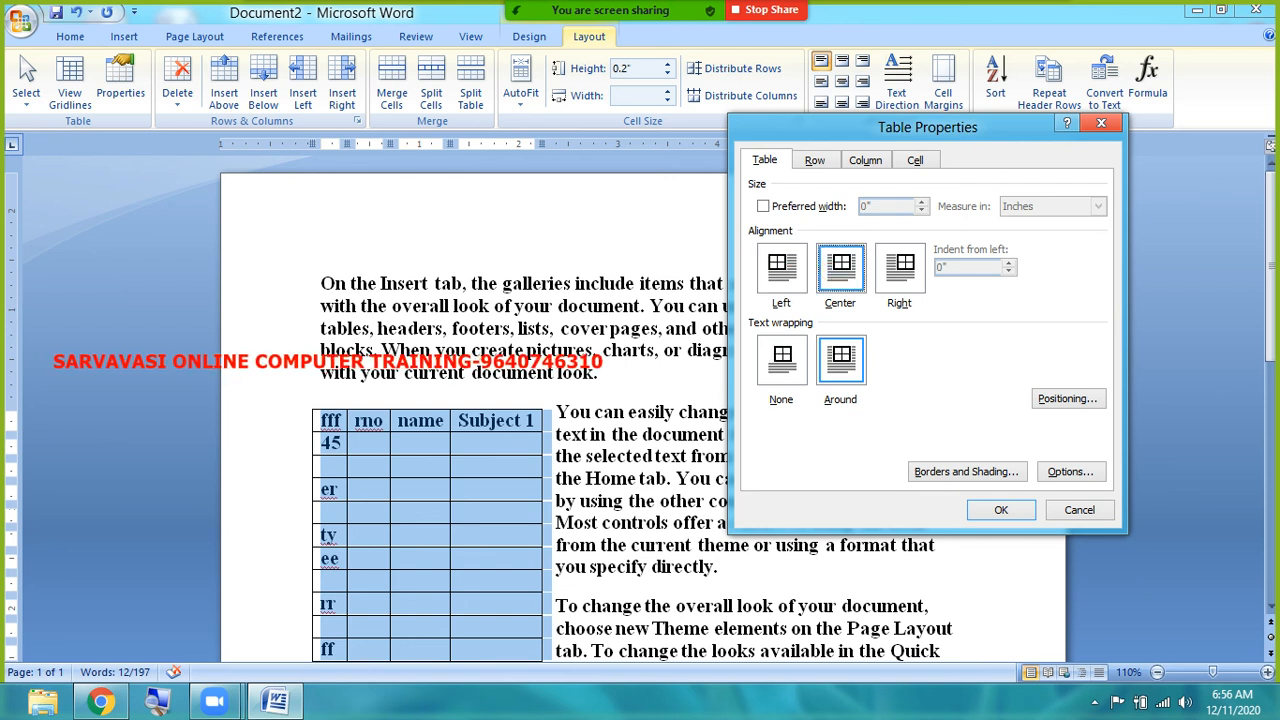
key("Return")
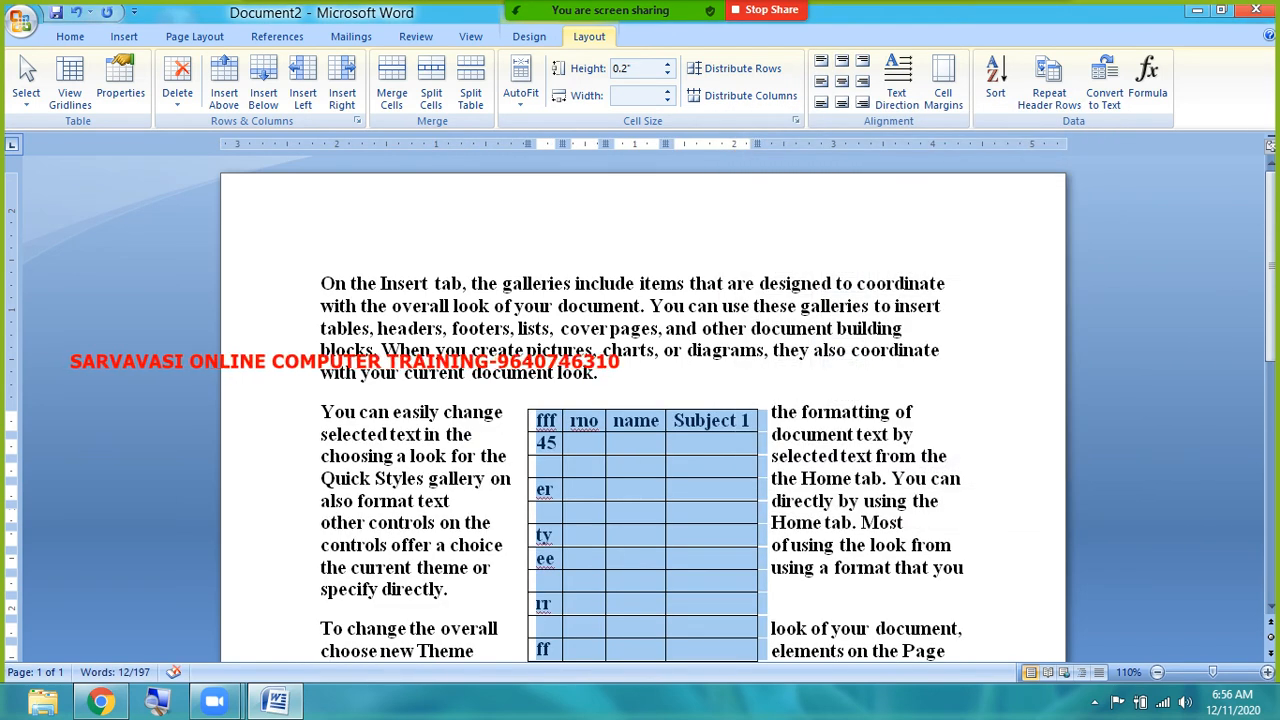
- Change the table's alignment to Right in its table properties
scroll(640, 420, "down", 2)
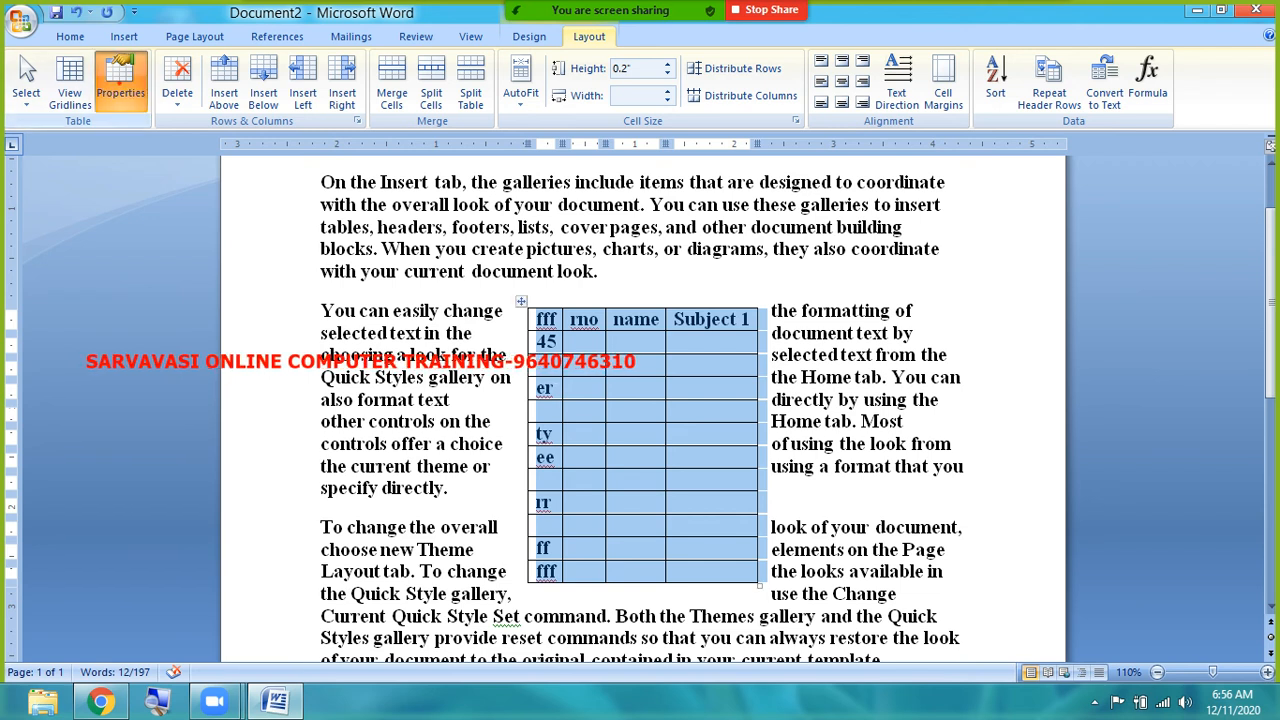
left_click(120, 82)
left_click(899, 268)
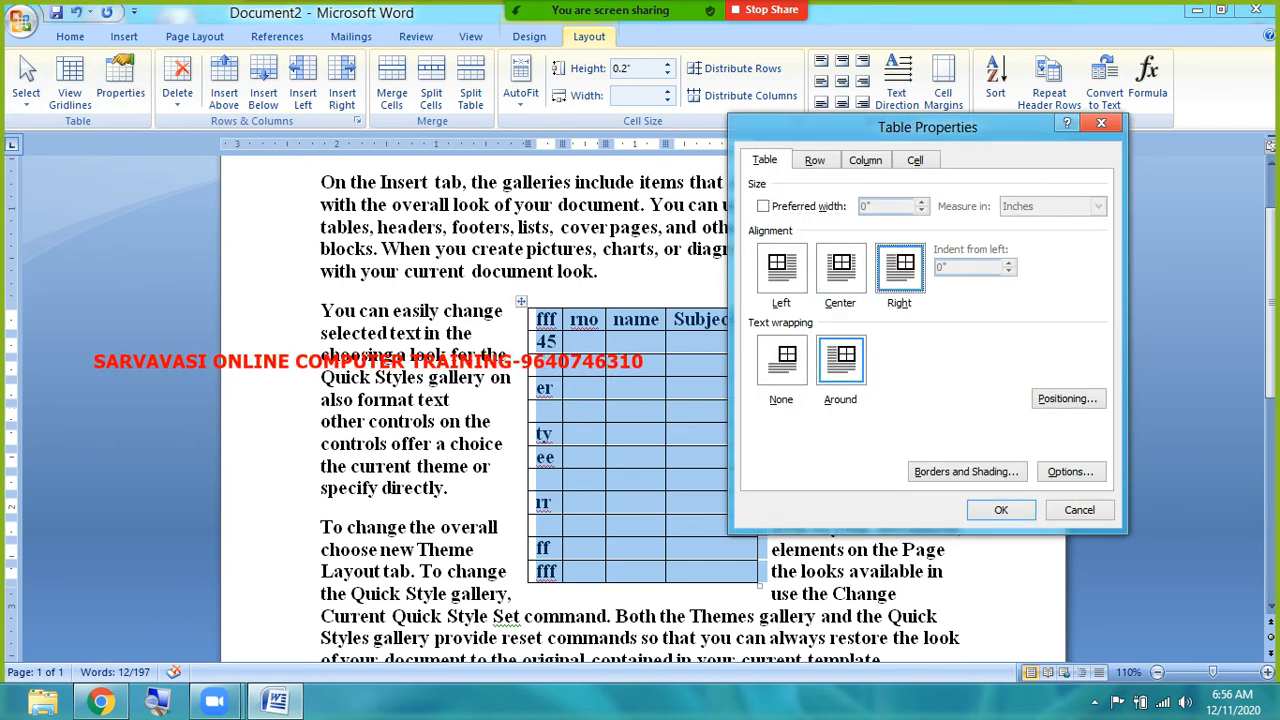
left_click(1001, 510)
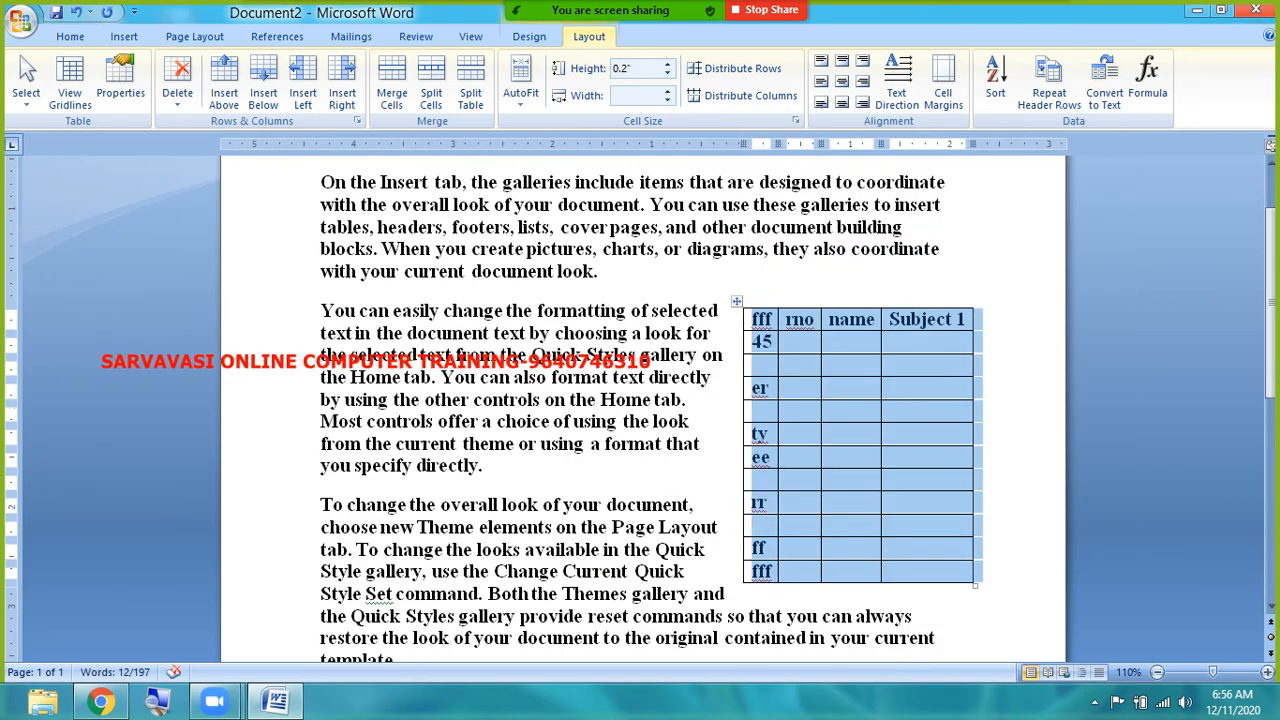
- Change the table's alignment back to Left in its table properties
scroll(640, 400, "up", 2)
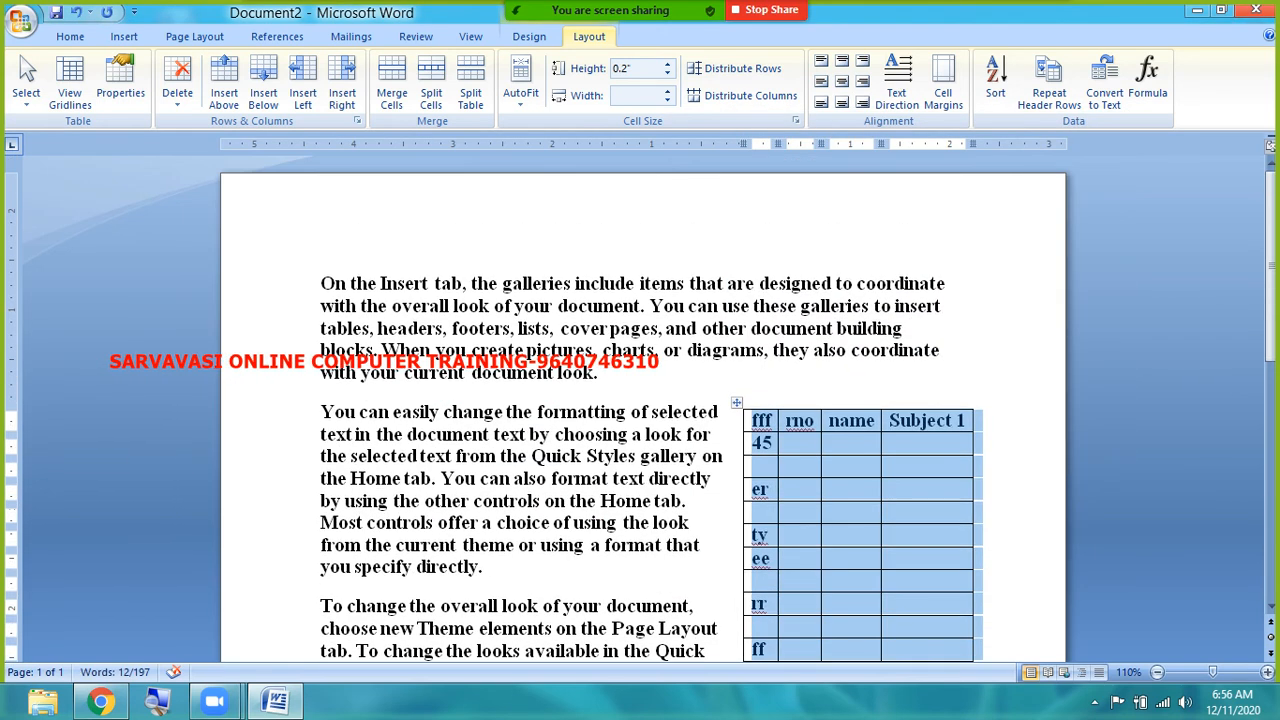
left_click(120, 85)
left_click(782, 268)
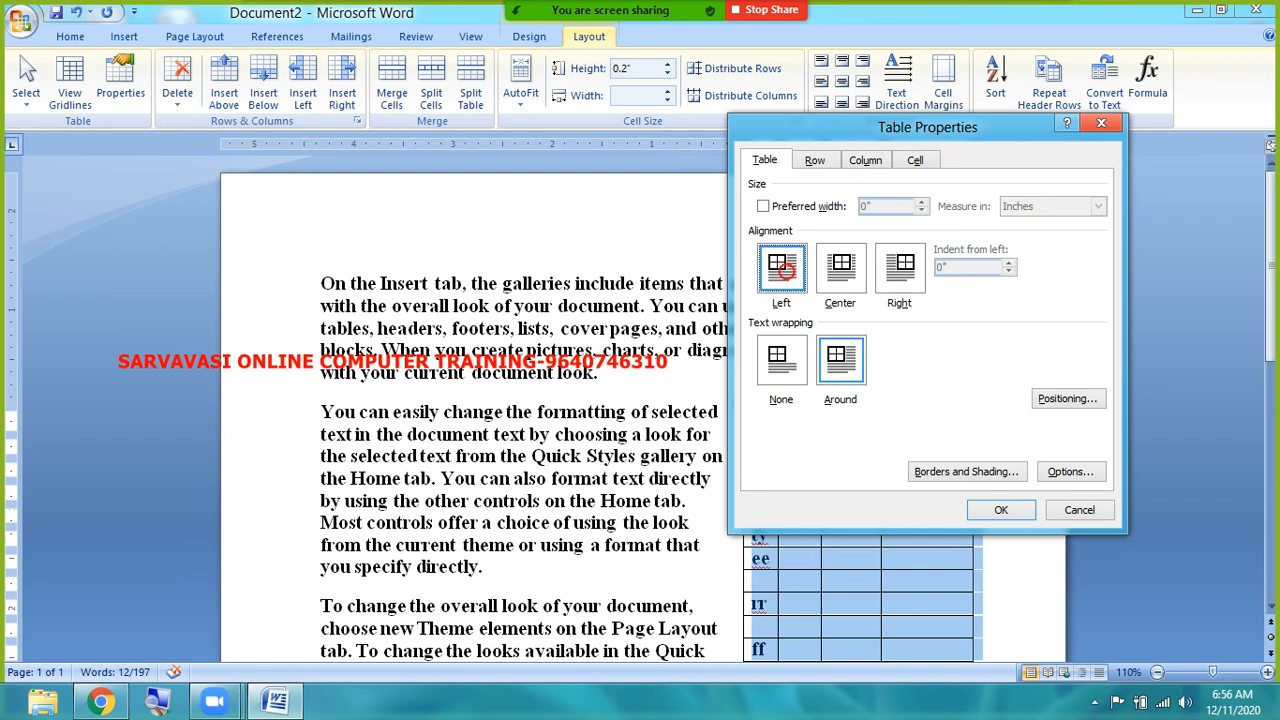
left_click(1001, 510)
- Cycle through the Left, Center and Right alignments in the table properties and accept Left
scroll(640, 400, "down", 2)
scroll(640, 400, "up", 2)
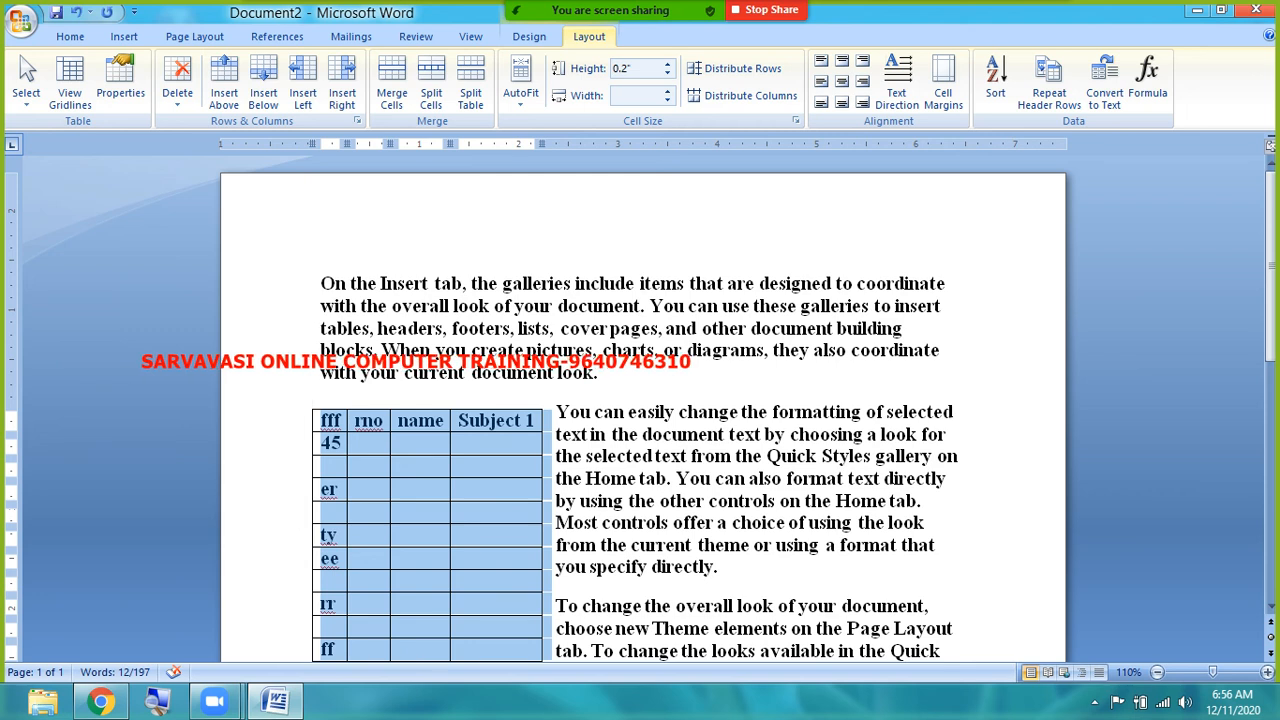
left_click(120, 85)
left_click(841, 272)
left_click(782, 270)
left_click(841, 270)
left_click(899, 270)
left_click(782, 270)
left_click(841, 270)
left_click(897, 272)
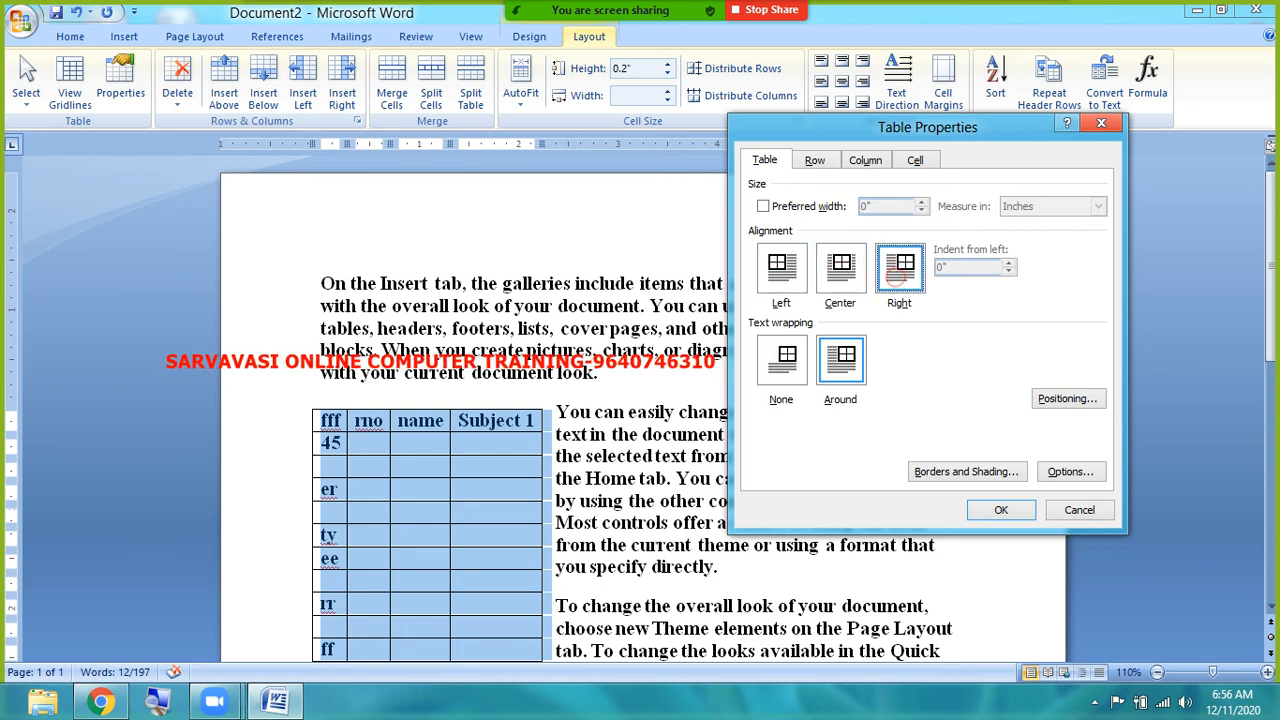
left_click(786, 273)
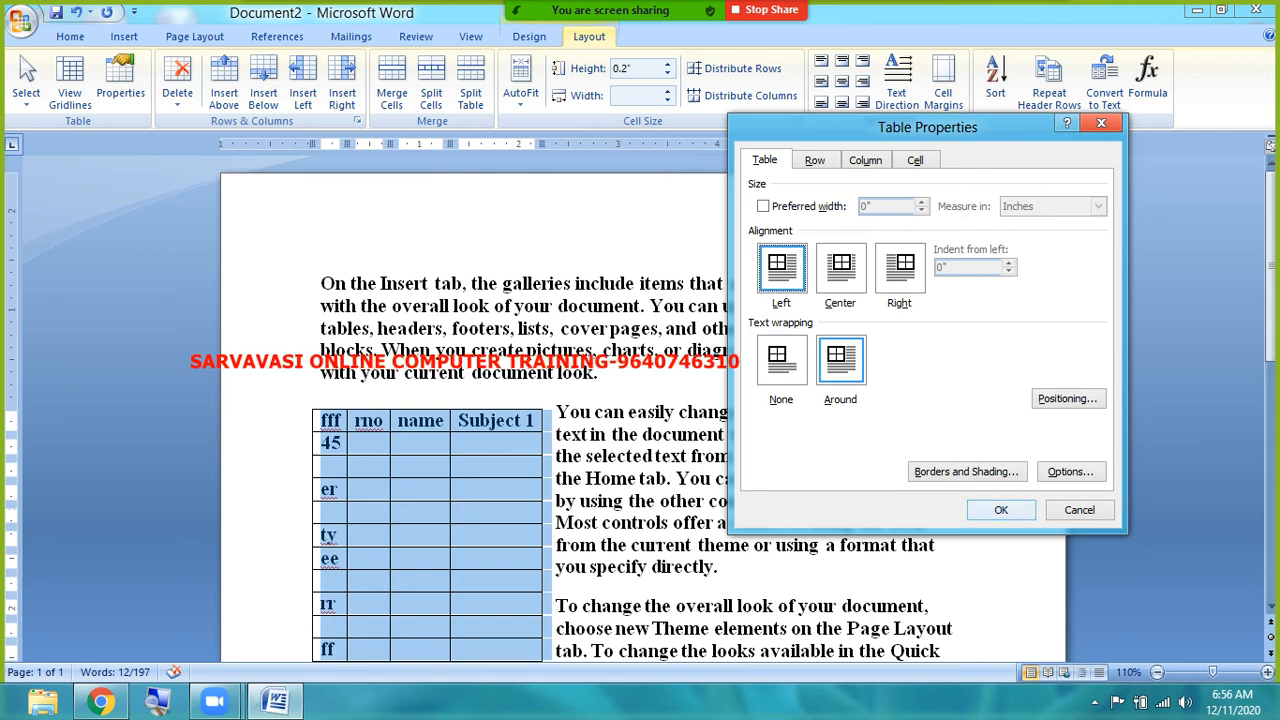
left_click(1001, 510)
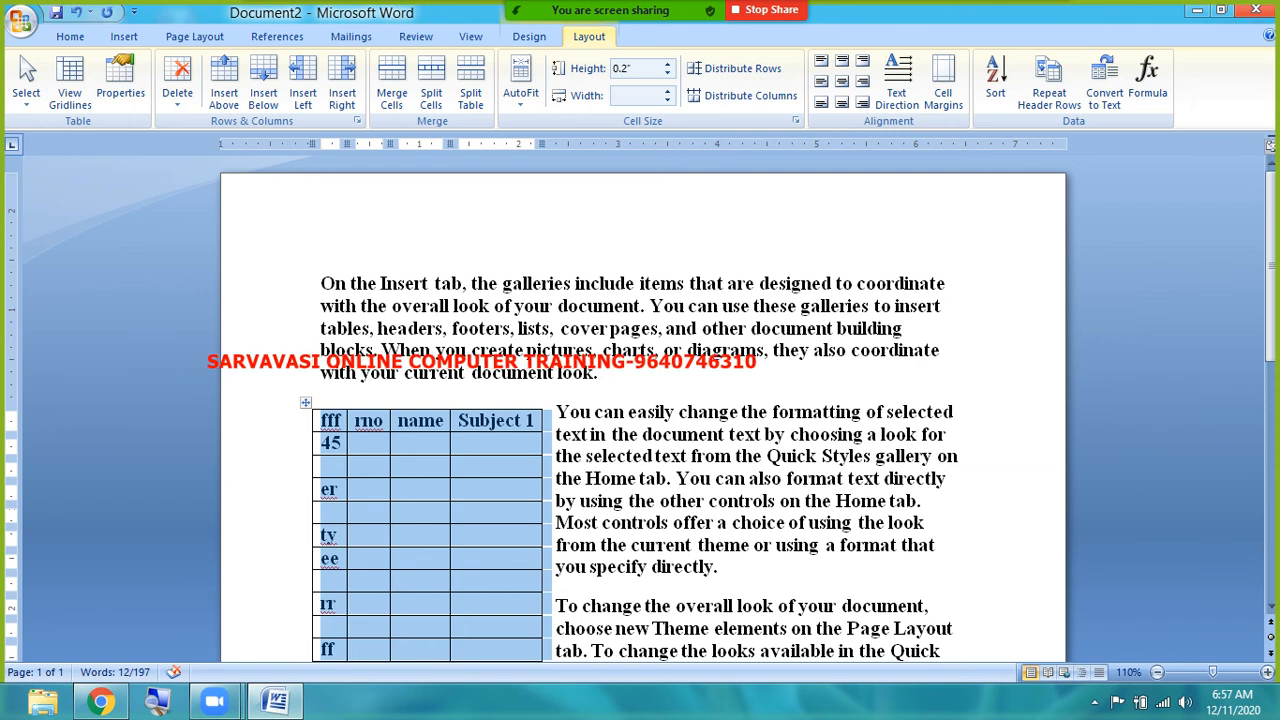
- Set the table's text wrapping to None in its table properties
scroll(640, 410, "down", 3)
scroll(640, 410, "up", 3)
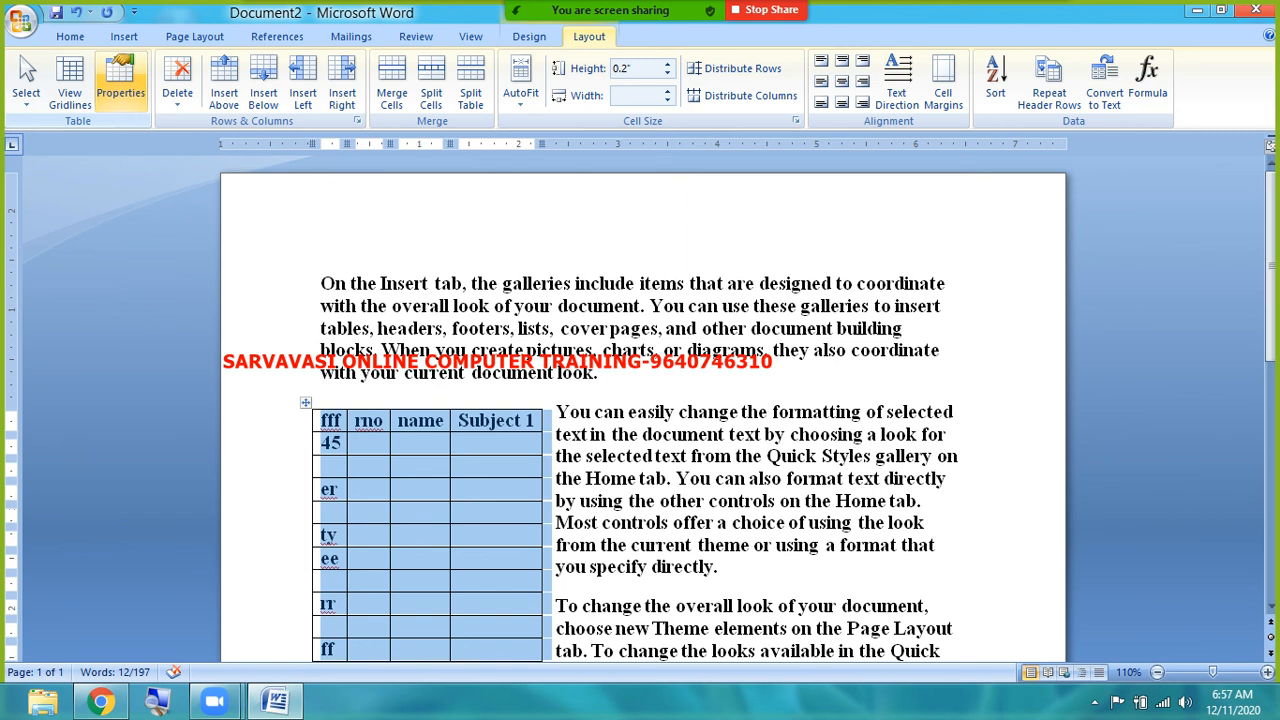
left_click(120, 85)
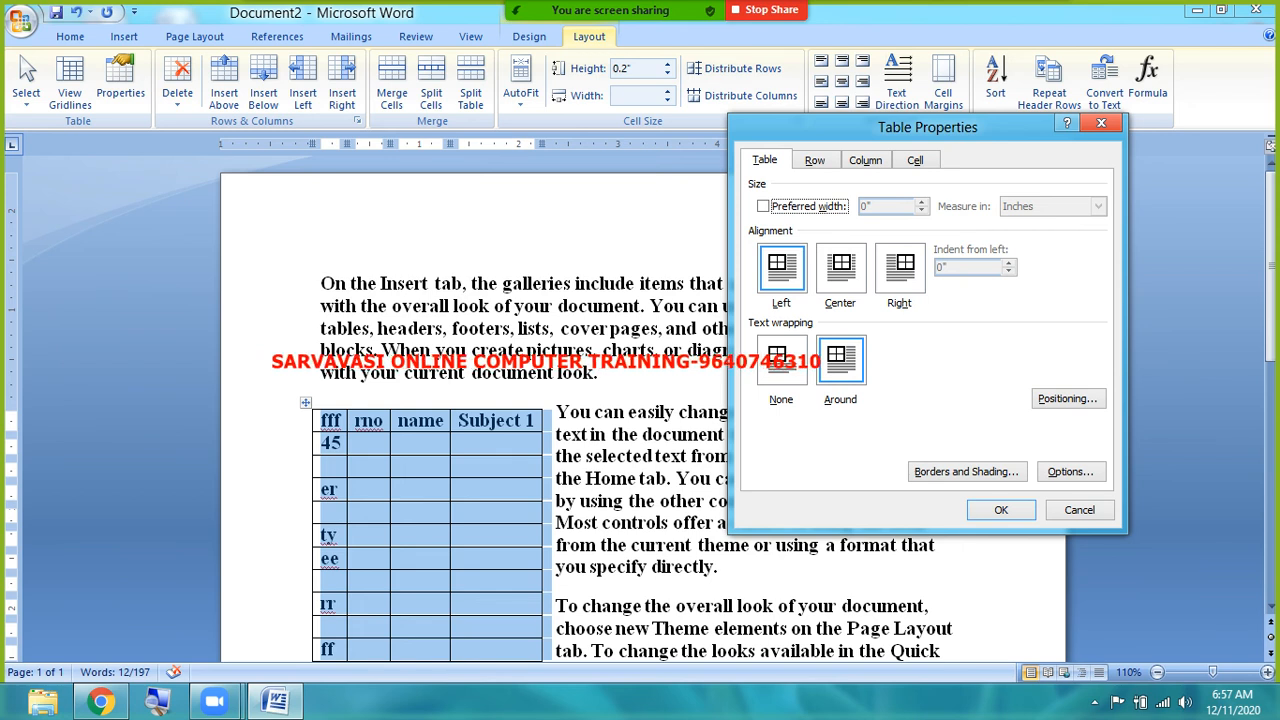
left_click(780, 360)
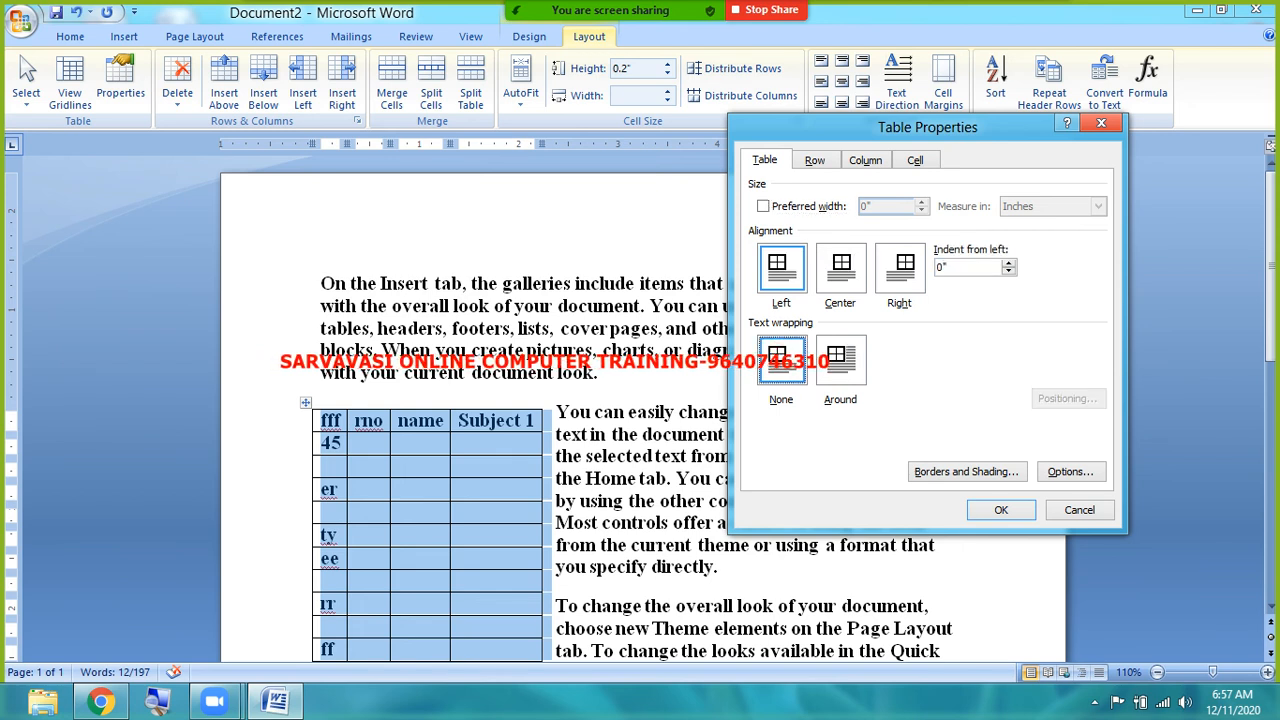
left_click(1000, 510)
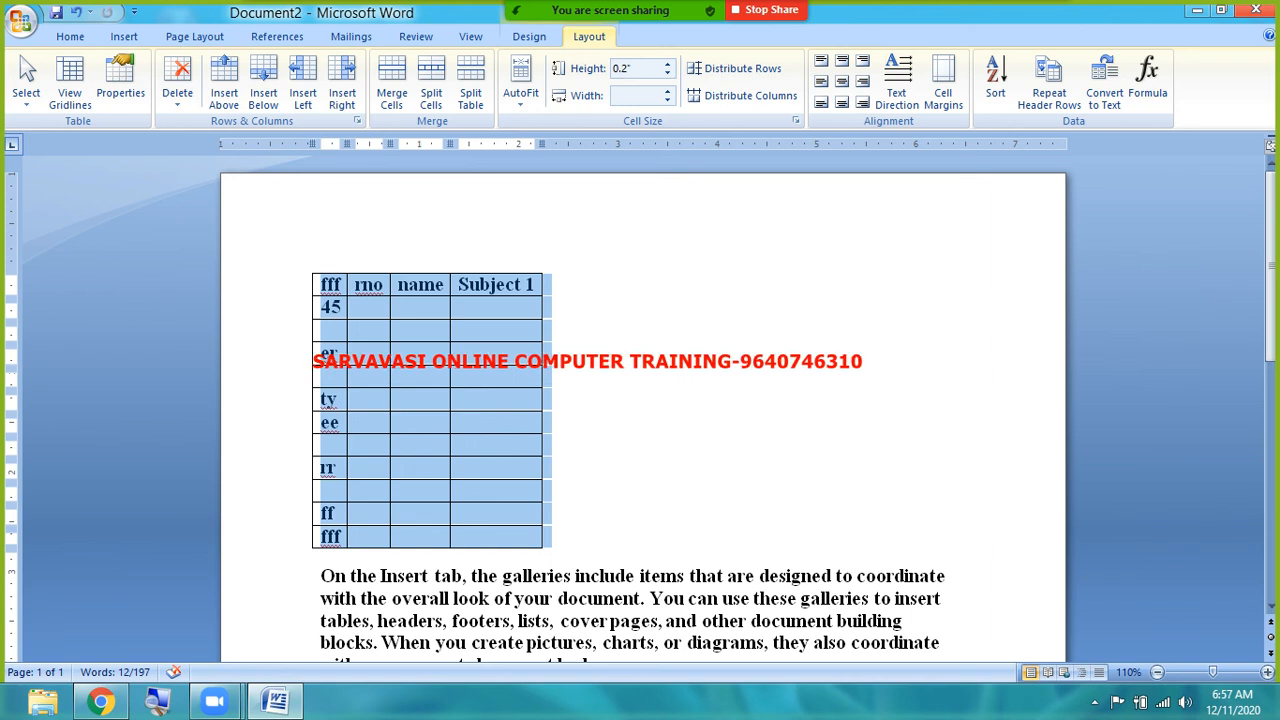
- Move the whole table down the page to just below the first paragraph, with the following text beside it
scroll(640, 420, "down", 4)
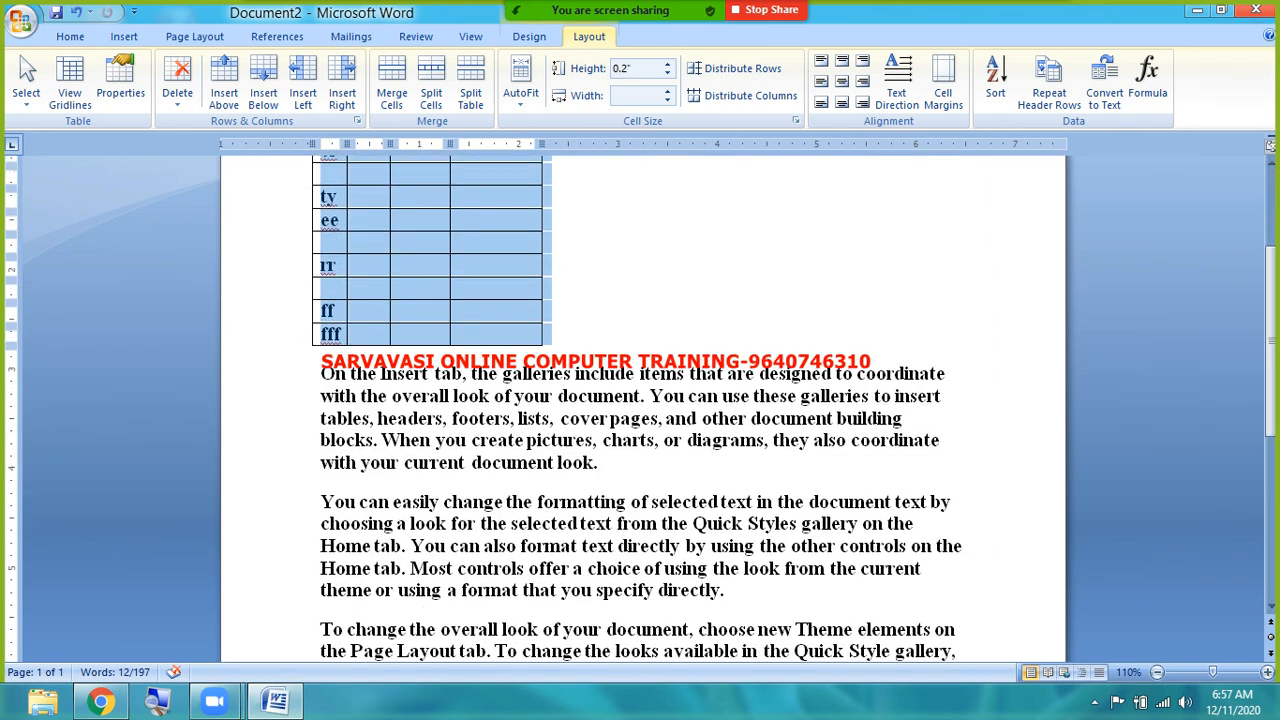
scroll(640, 420, "up", 4)
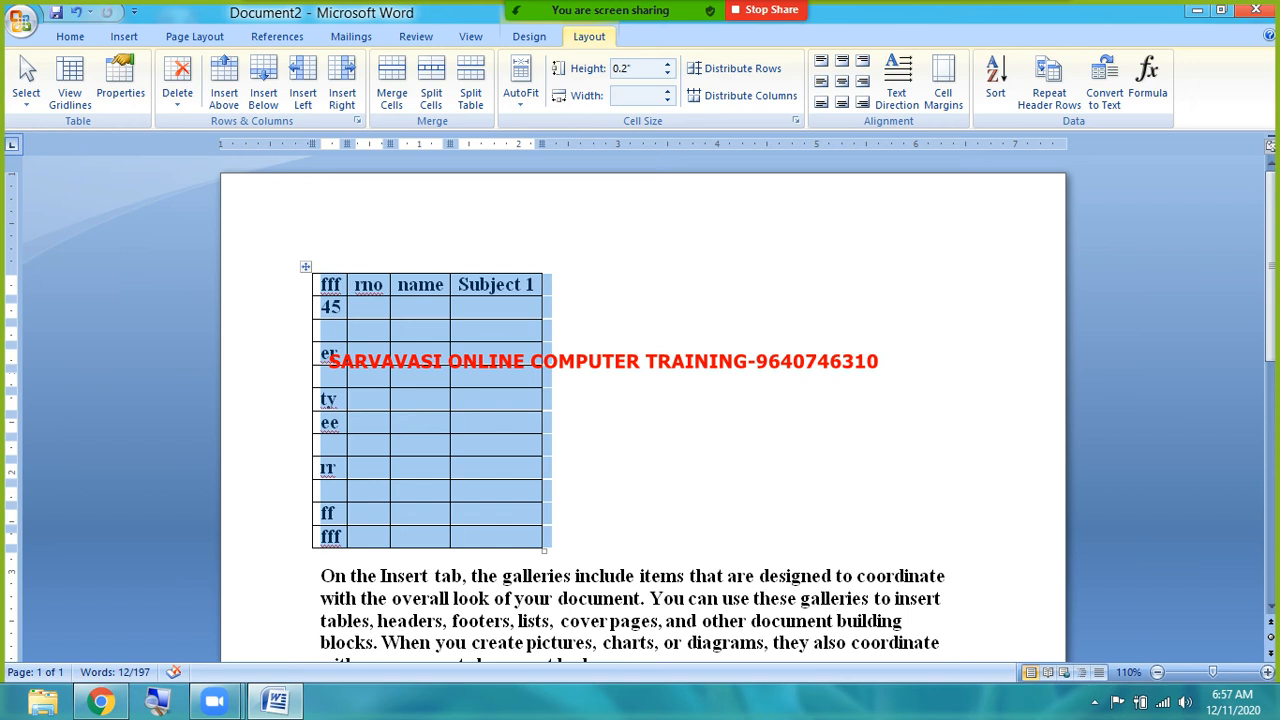
left_click_drag(305, 266, 317, 527)
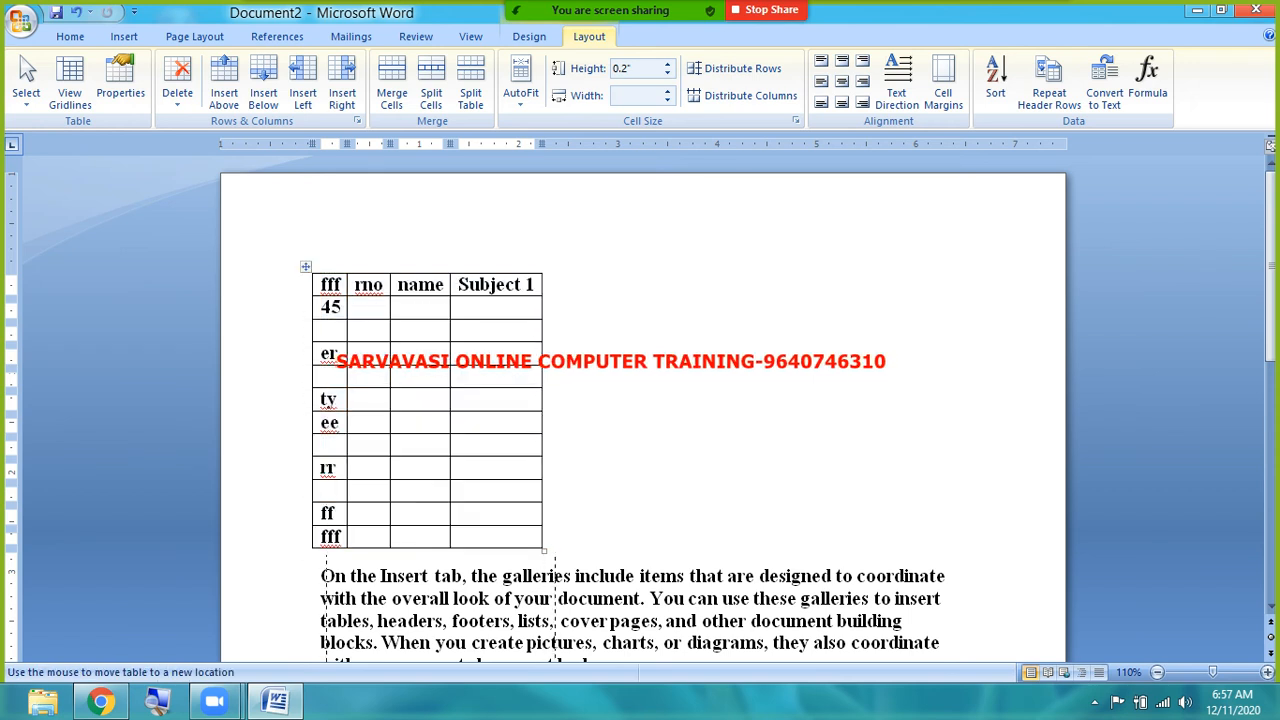
left_click_drag(320, 658, 315, 218)
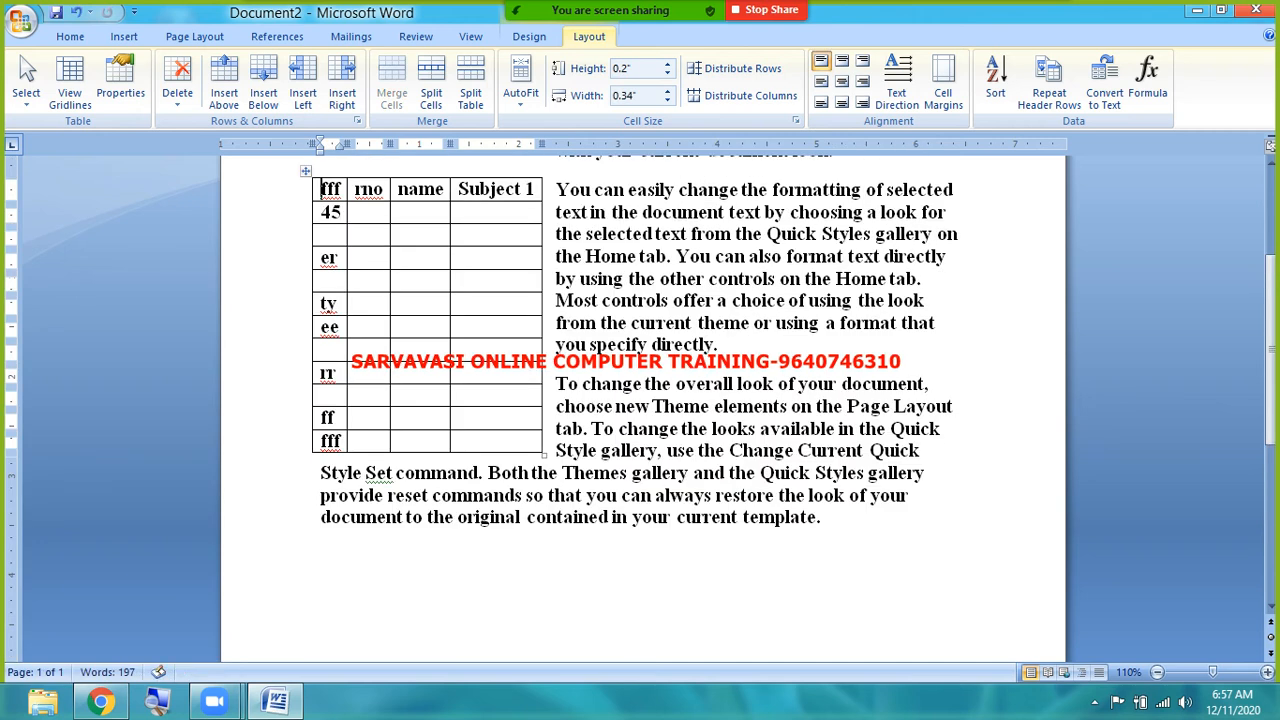
scroll(640, 407, "up", 3)
scroll(320, 341, "up", 1)
left_click(353, 397)
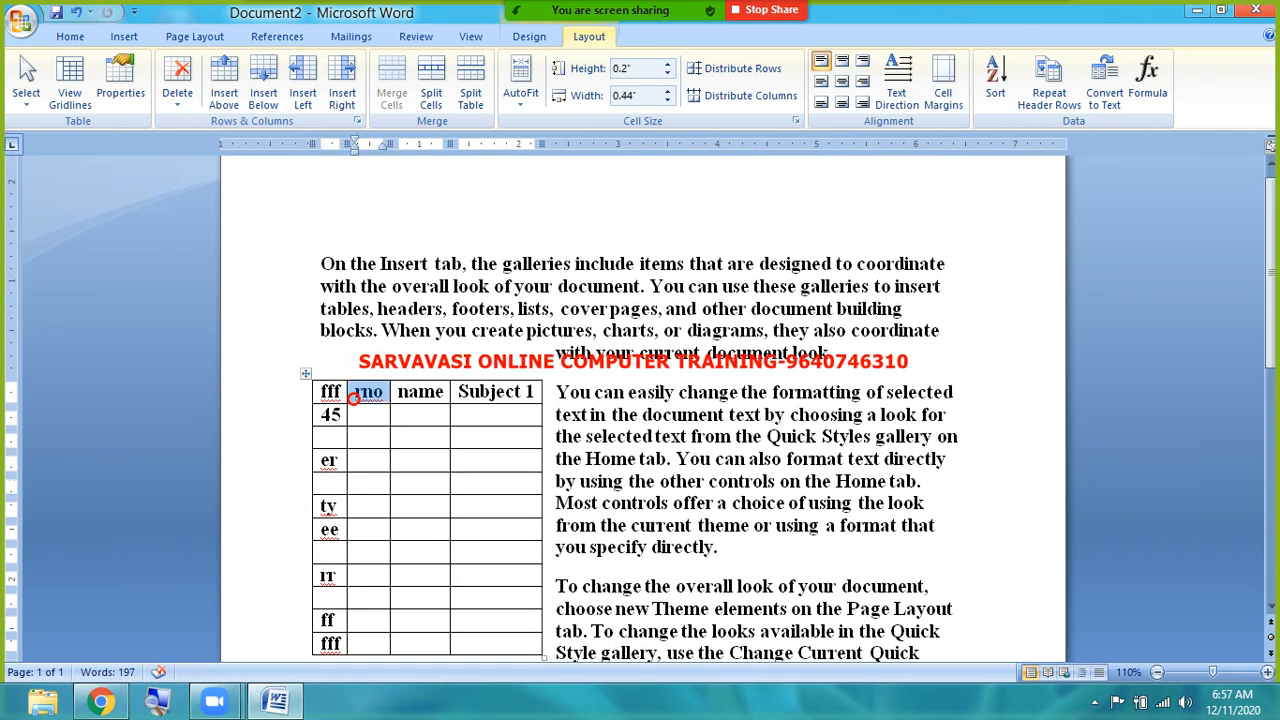
left_click(858, 352)
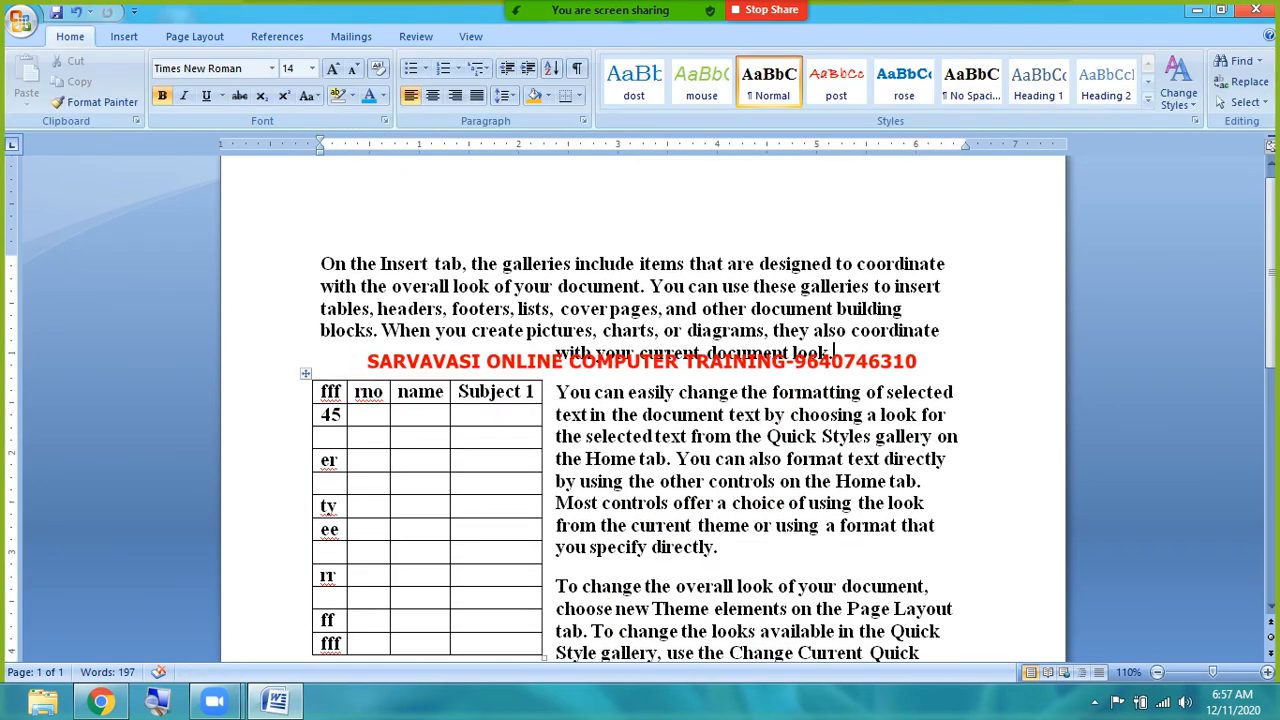
- Set the moved table's text wrapping to None in its table properties
left_click(305, 373)
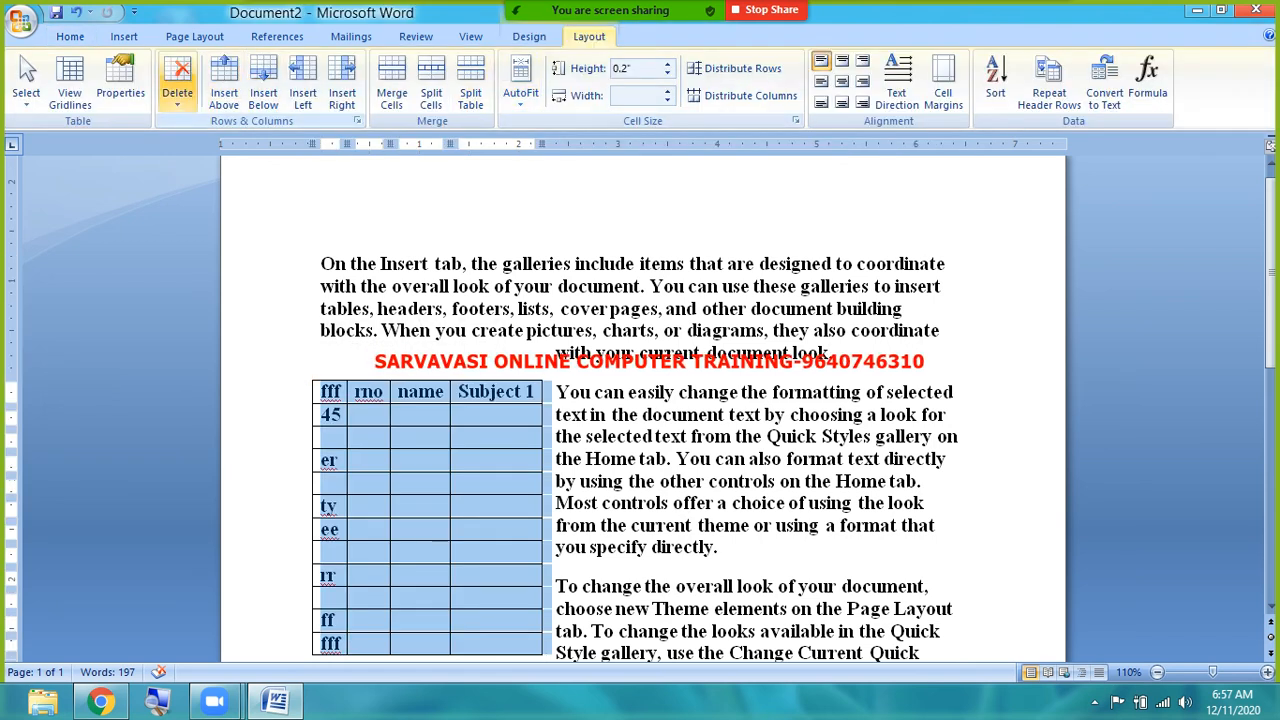
left_click(120, 88)
left_click(781, 370)
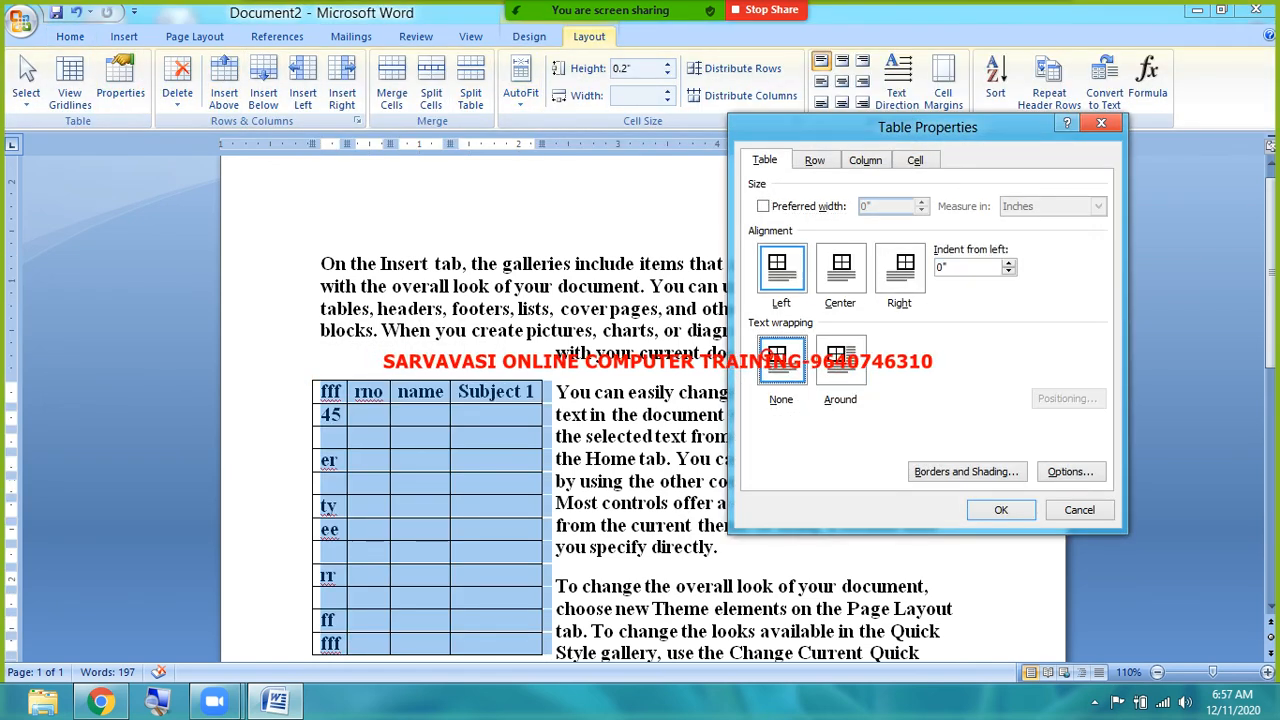
left_click(982, 505)
scroll(640, 400, "down", 10)
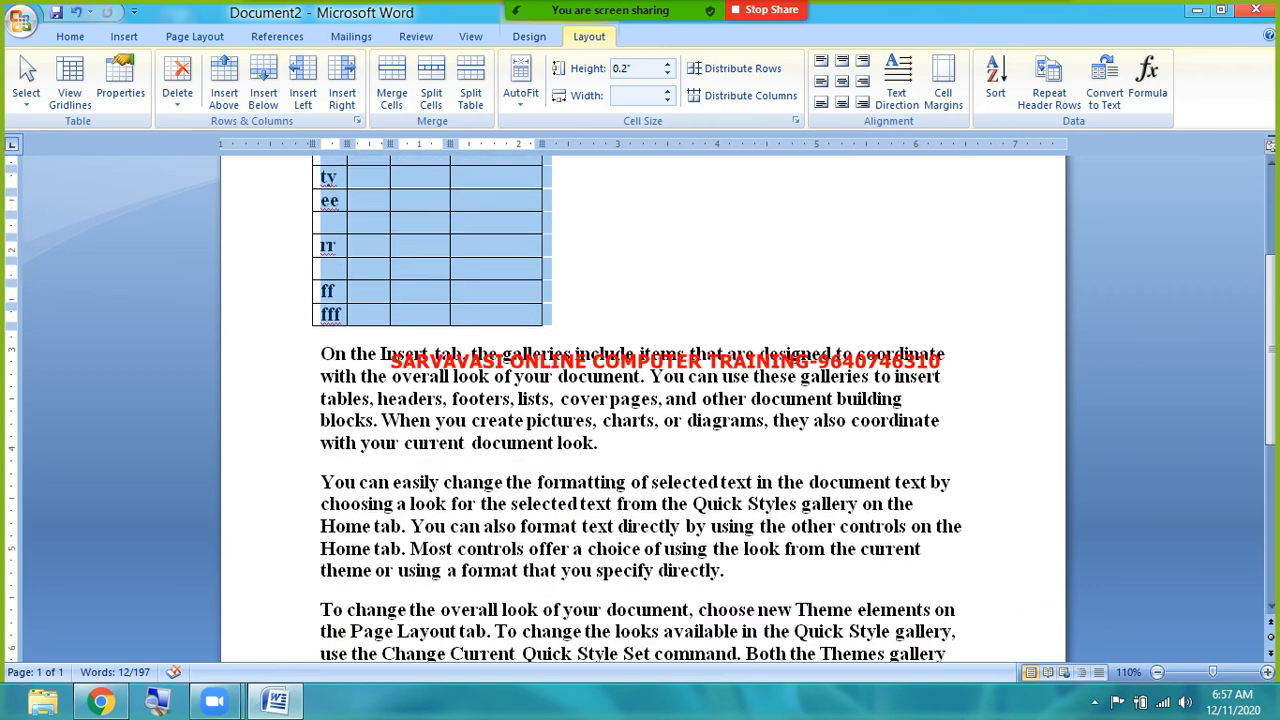
scroll(640, 400, "up", 10)
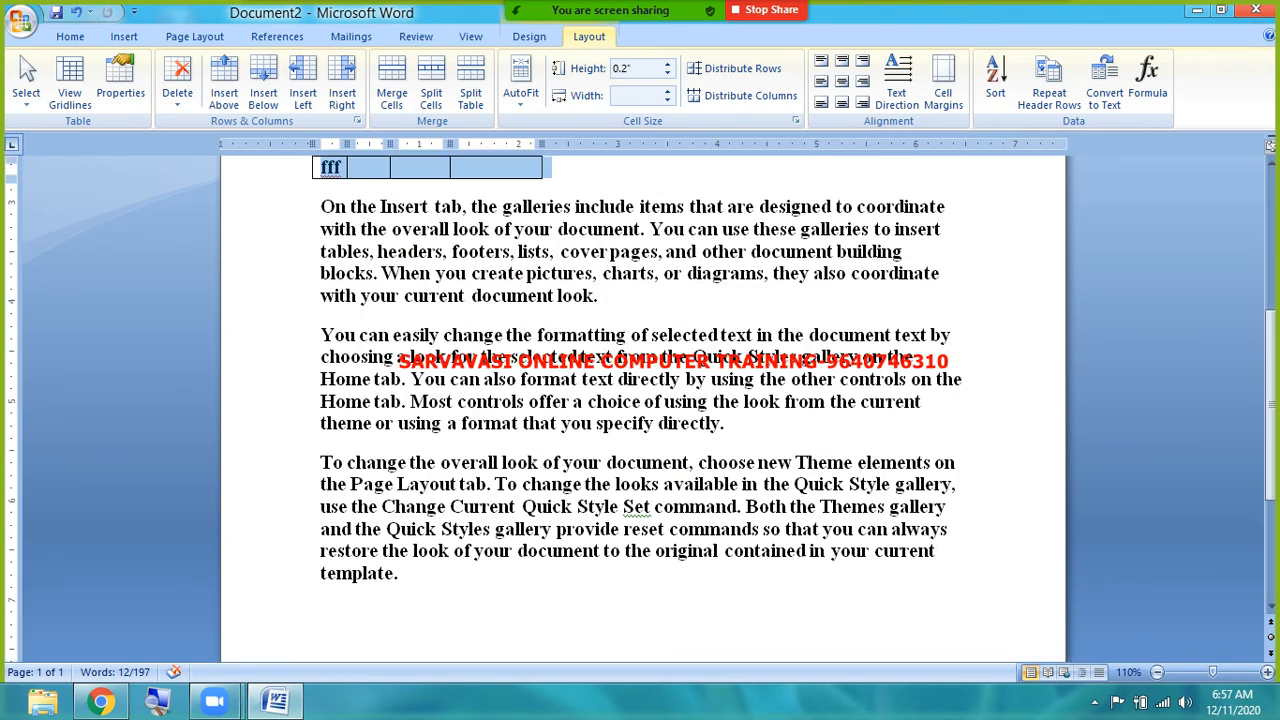
scroll(640, 400, "up", 3)
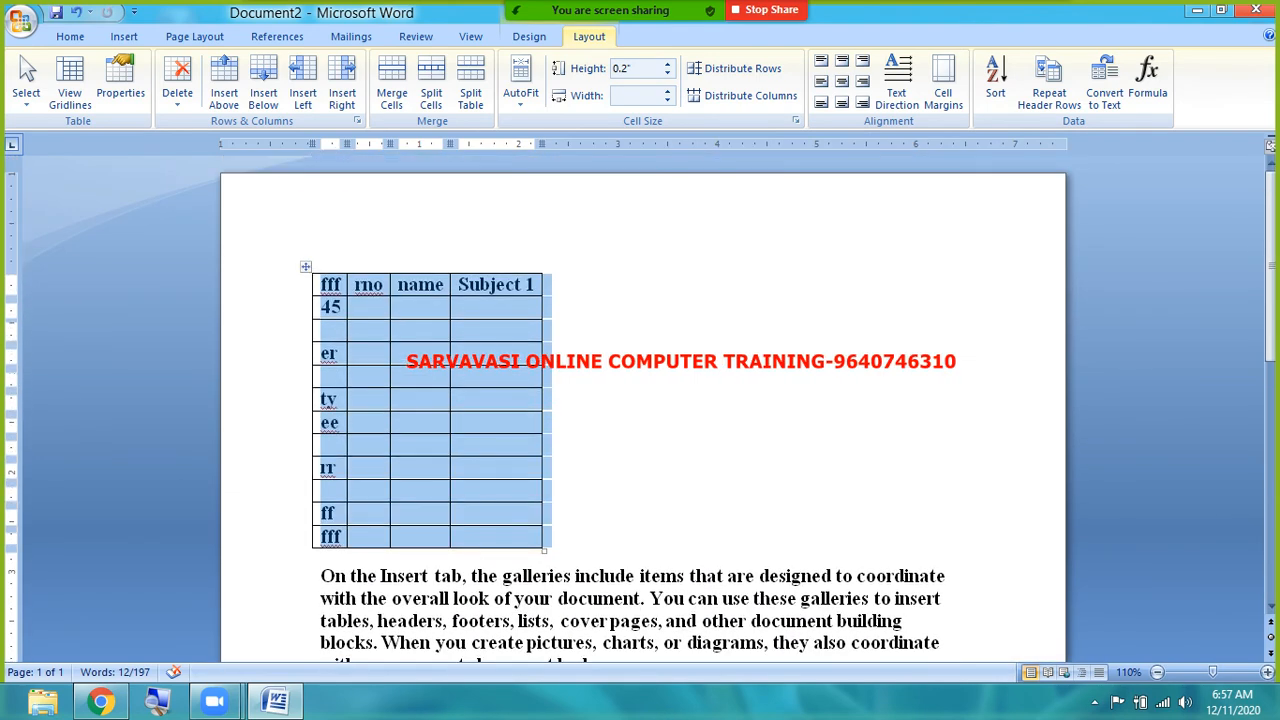
- Move the table further down the page, beside the last paragraph, and select the whole table
left_click(307, 268)
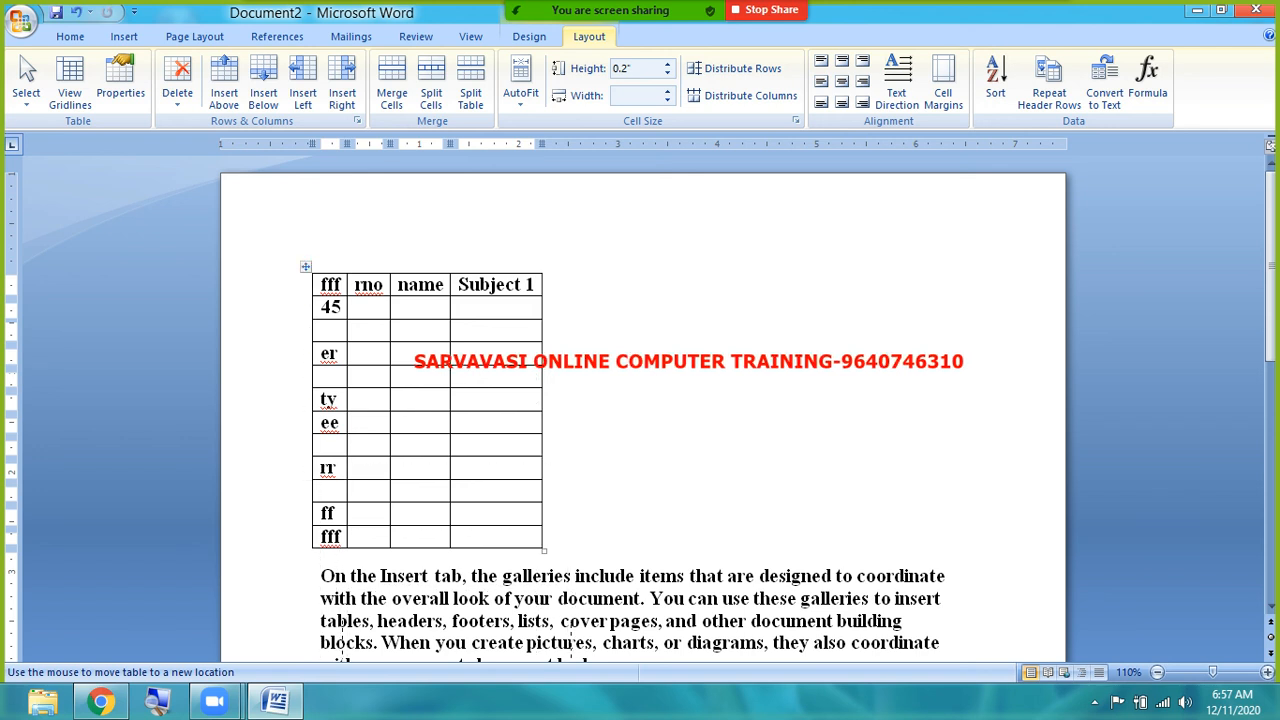
scroll(307, 268, "down", 5)
left_click_drag(362, 658, 358, 440)
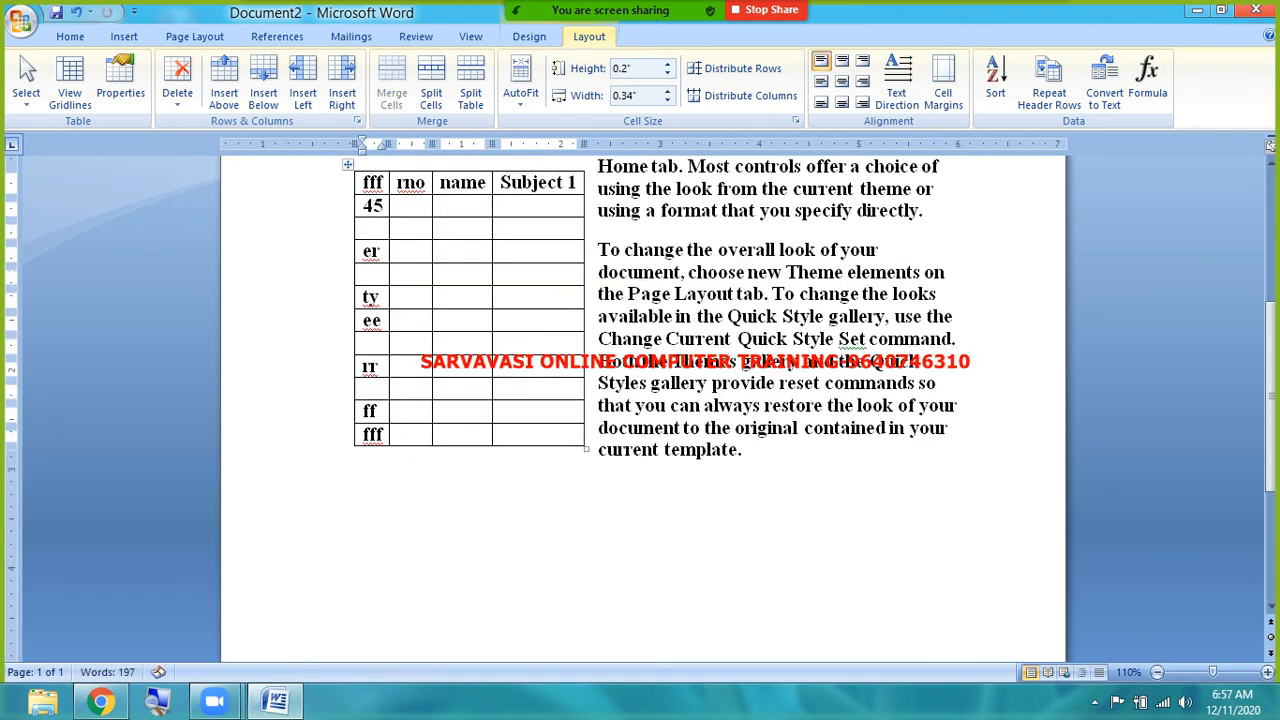
left_click(347, 317)
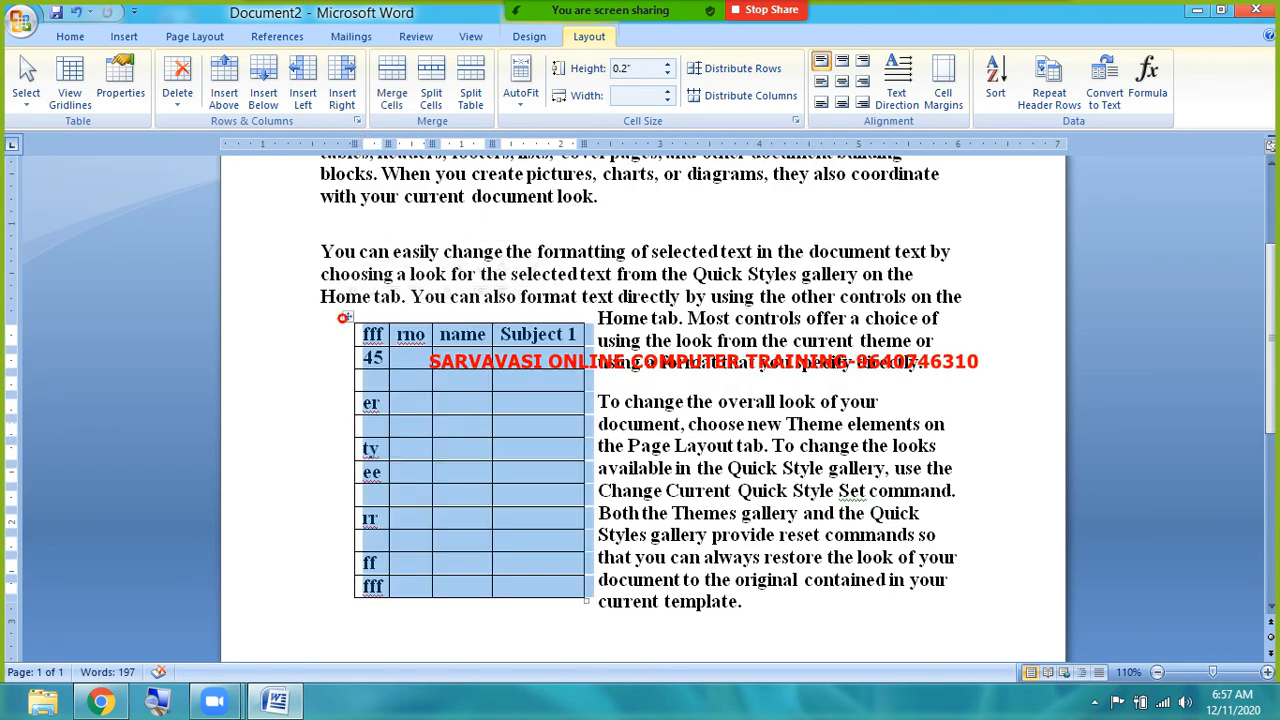
- Set the table's text wrapping to None and review its placement among the paragraphs
left_click(122, 93)
left_click(781, 358)
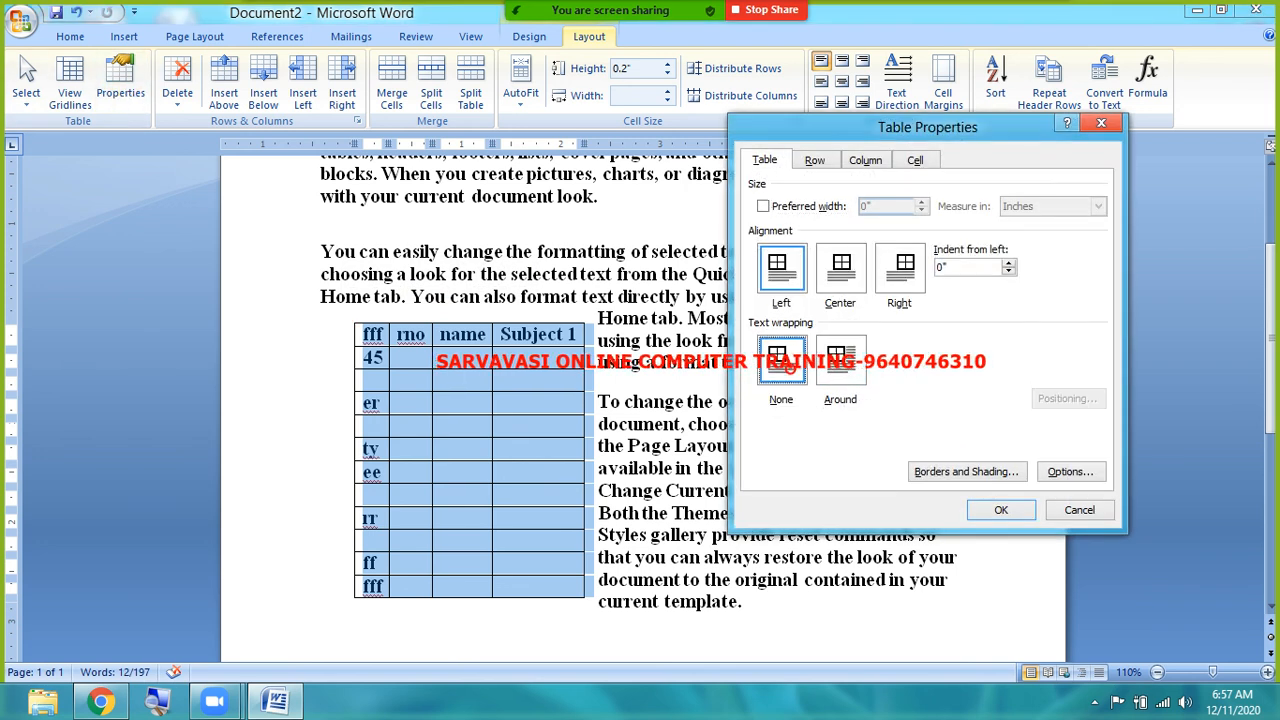
left_click(1004, 510)
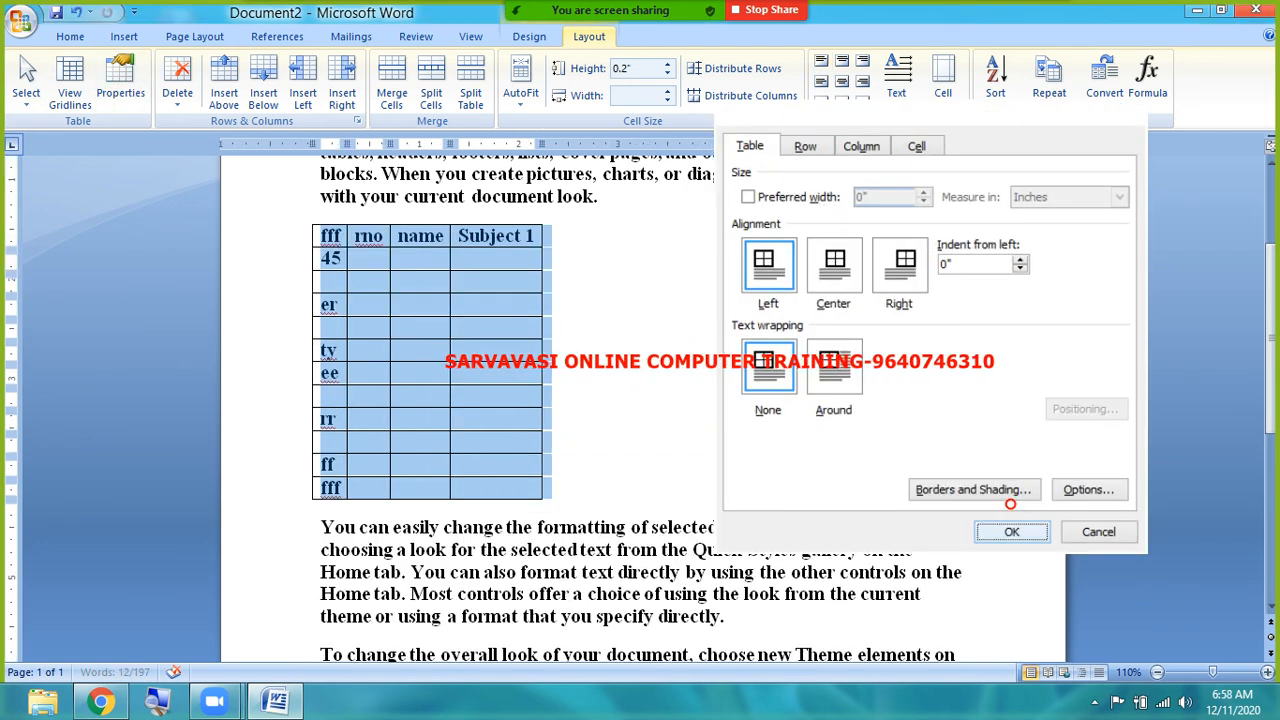
scroll(1004, 510, "up", 3)
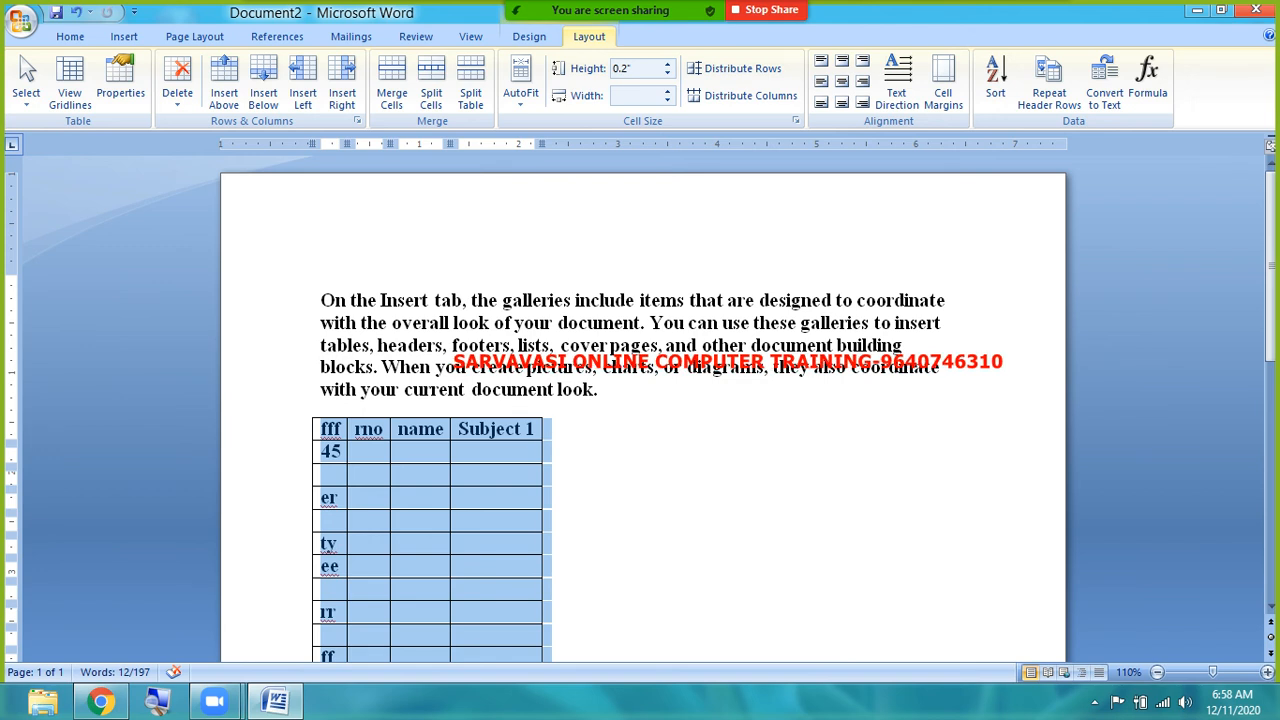
scroll(640, 400, "down", 5)
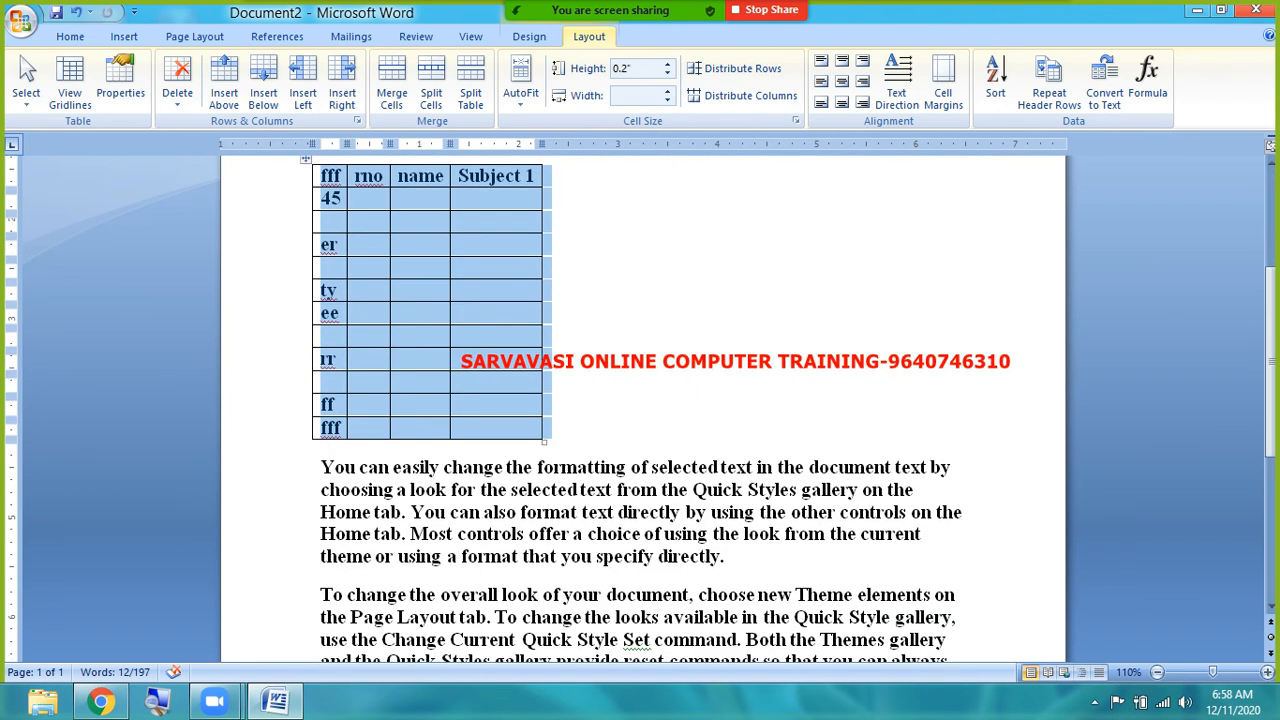
scroll(640, 400, "up", 2)
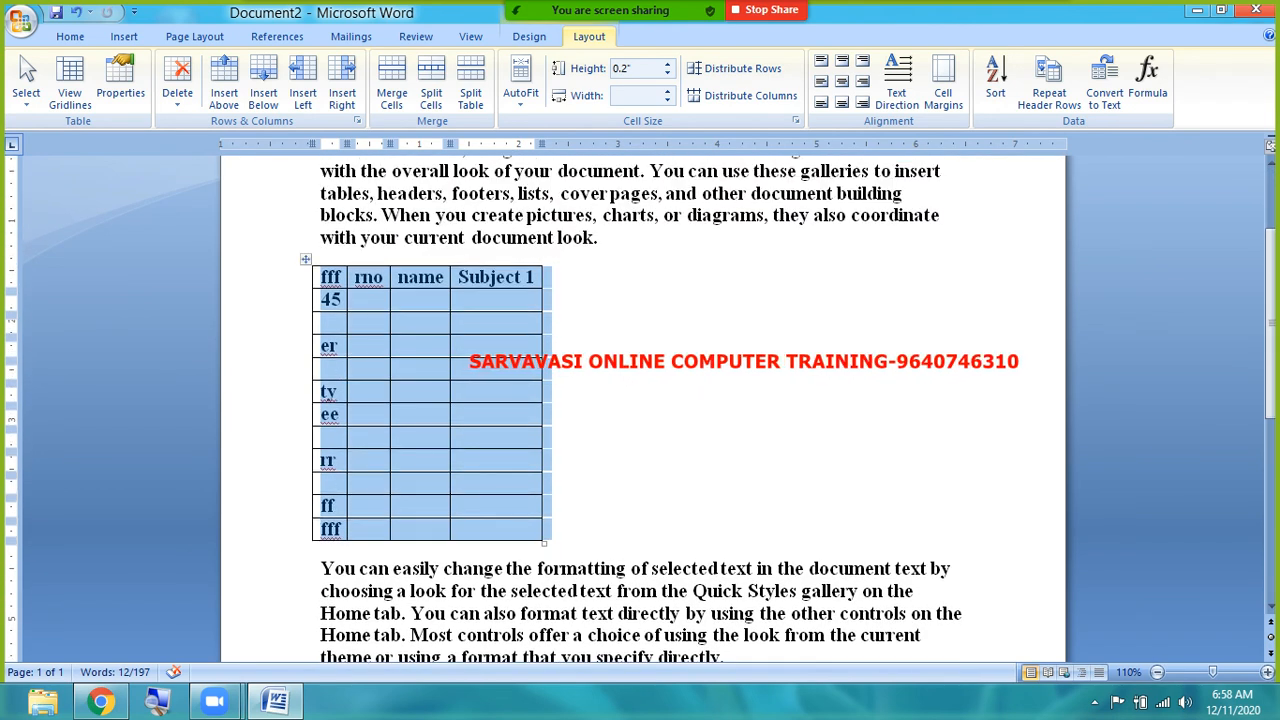
- Set the table's text wrapping to Around in its table properties
left_click(120, 80)
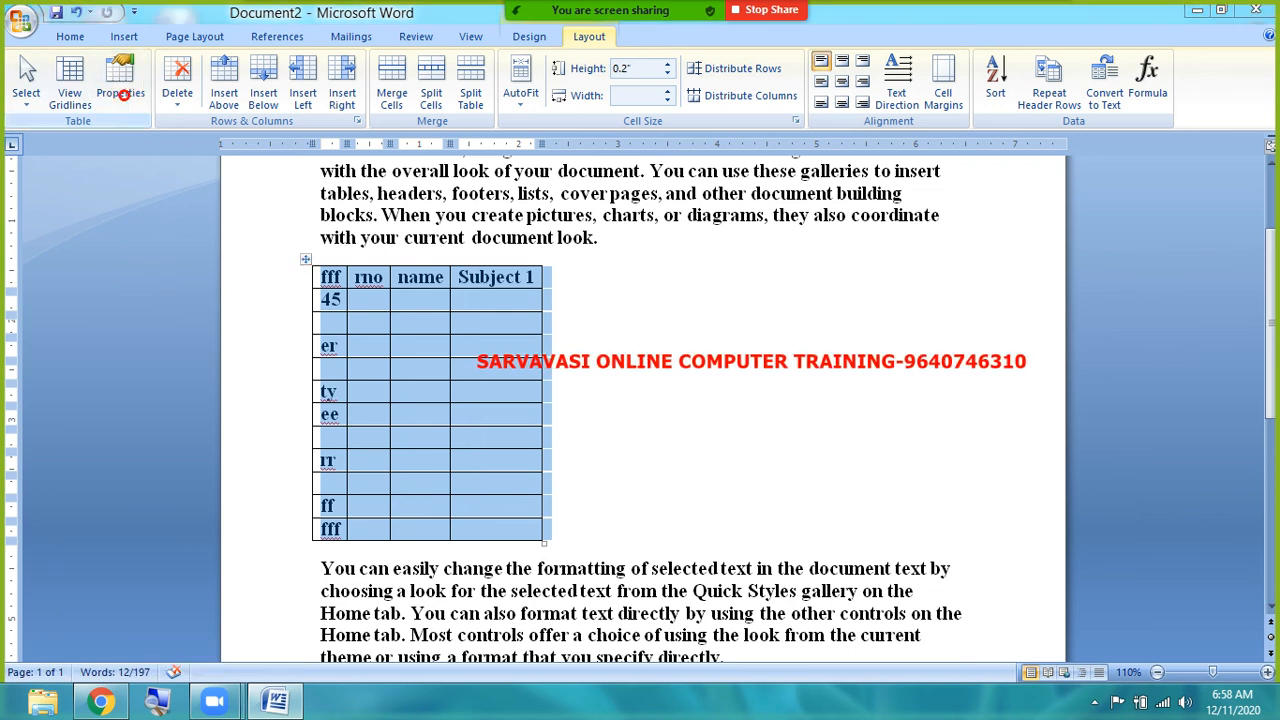
left_click(840, 358)
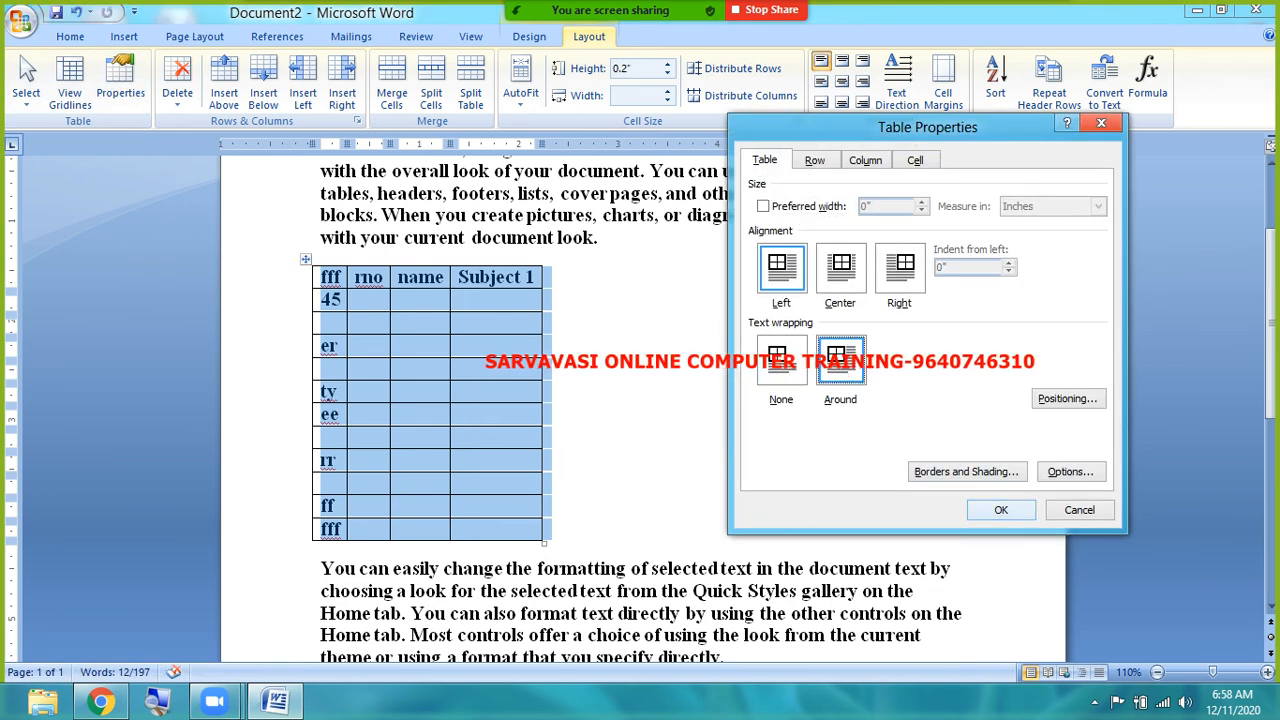
left_click(995, 509)
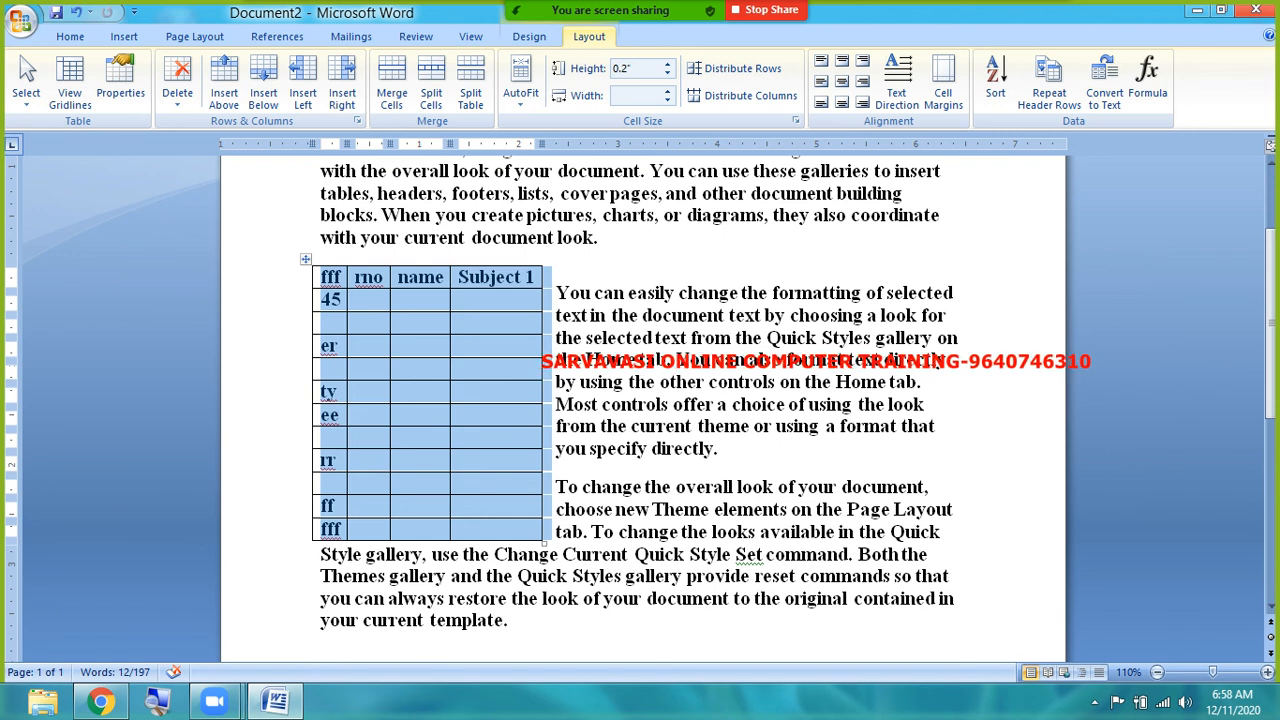
- Change the wrapped table's alignment to Center in its table properties
left_click(120, 82)
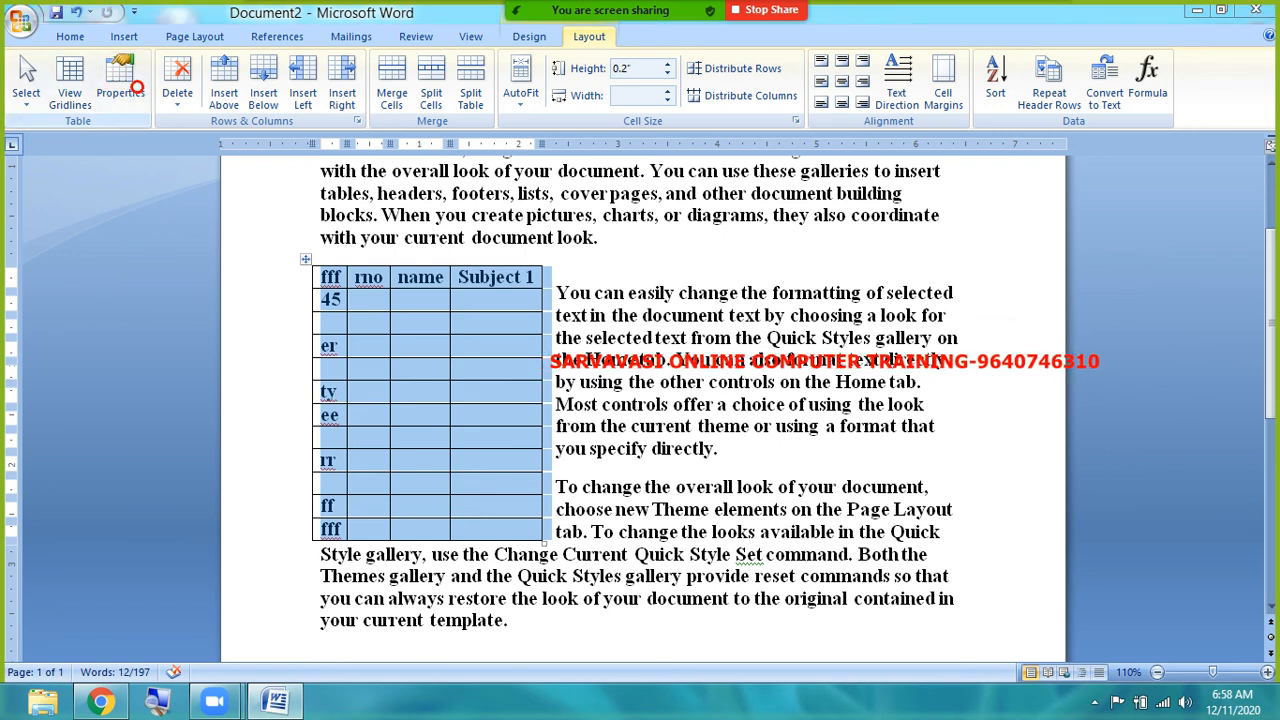
left_click(840, 265)
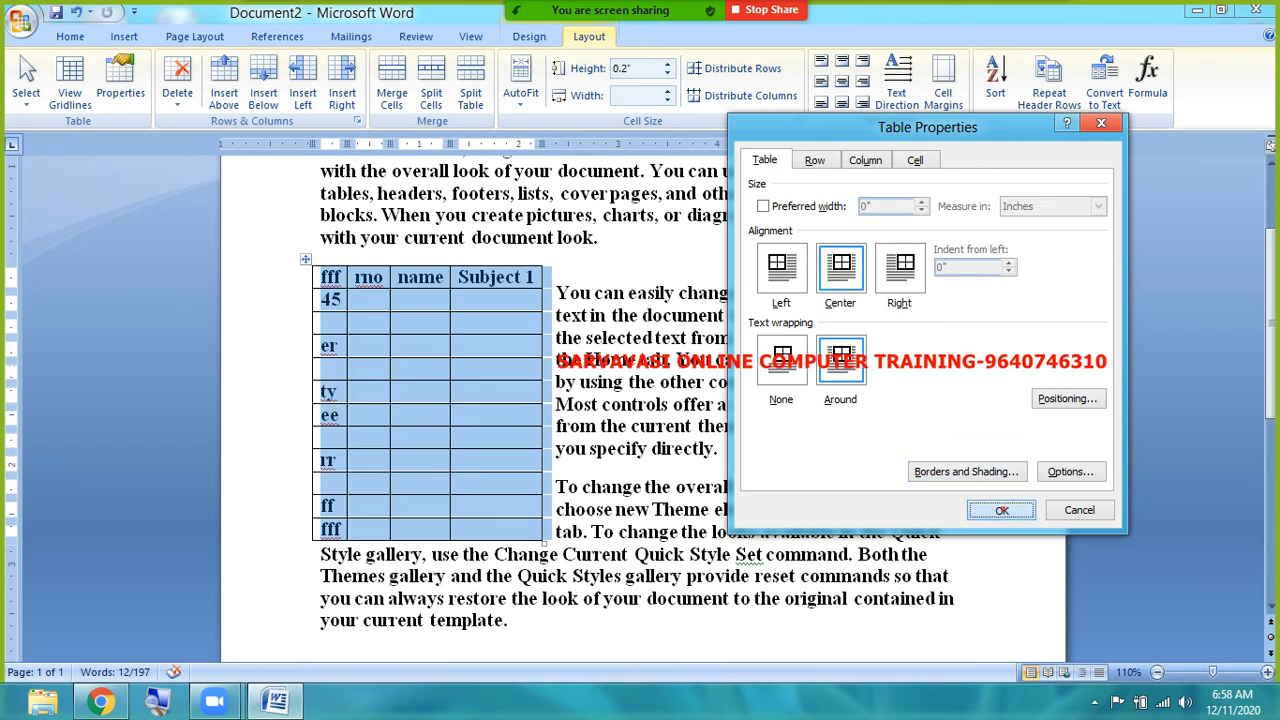
left_click(1001, 509)
- Select Left alignment in the table properties and look through the row, column and cell settings
left_click(120, 82)
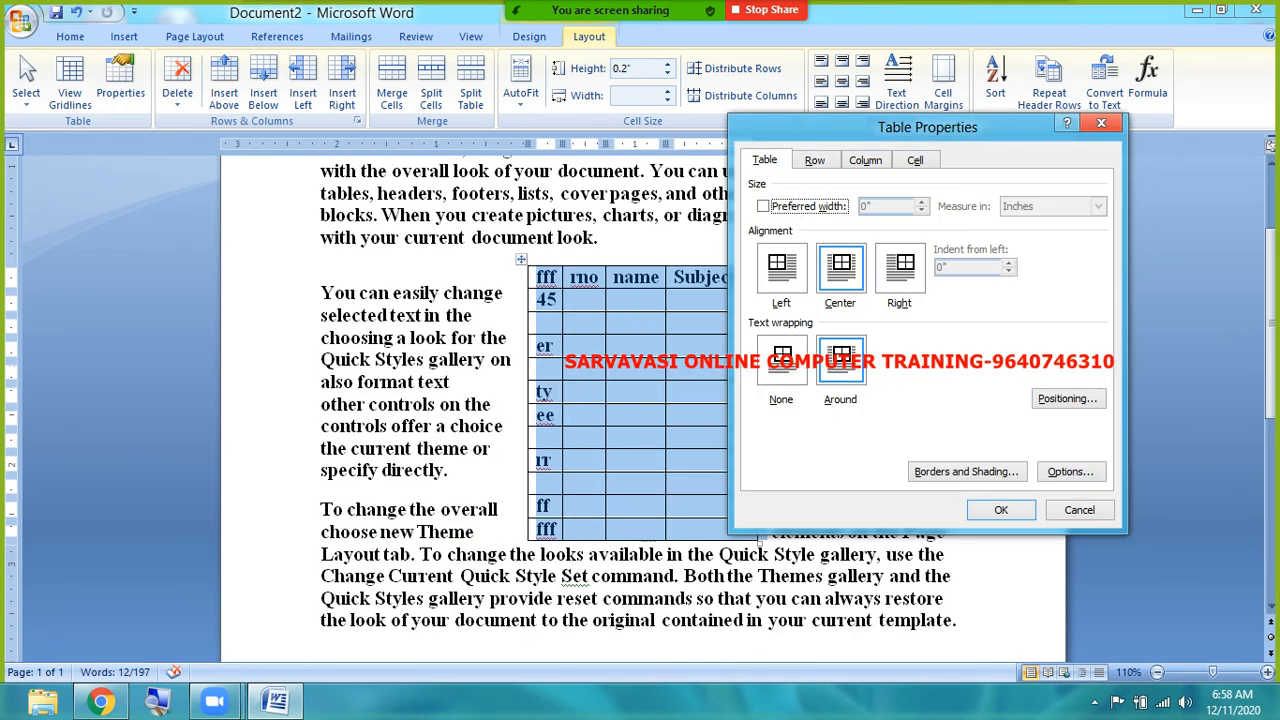
left_click(781, 267)
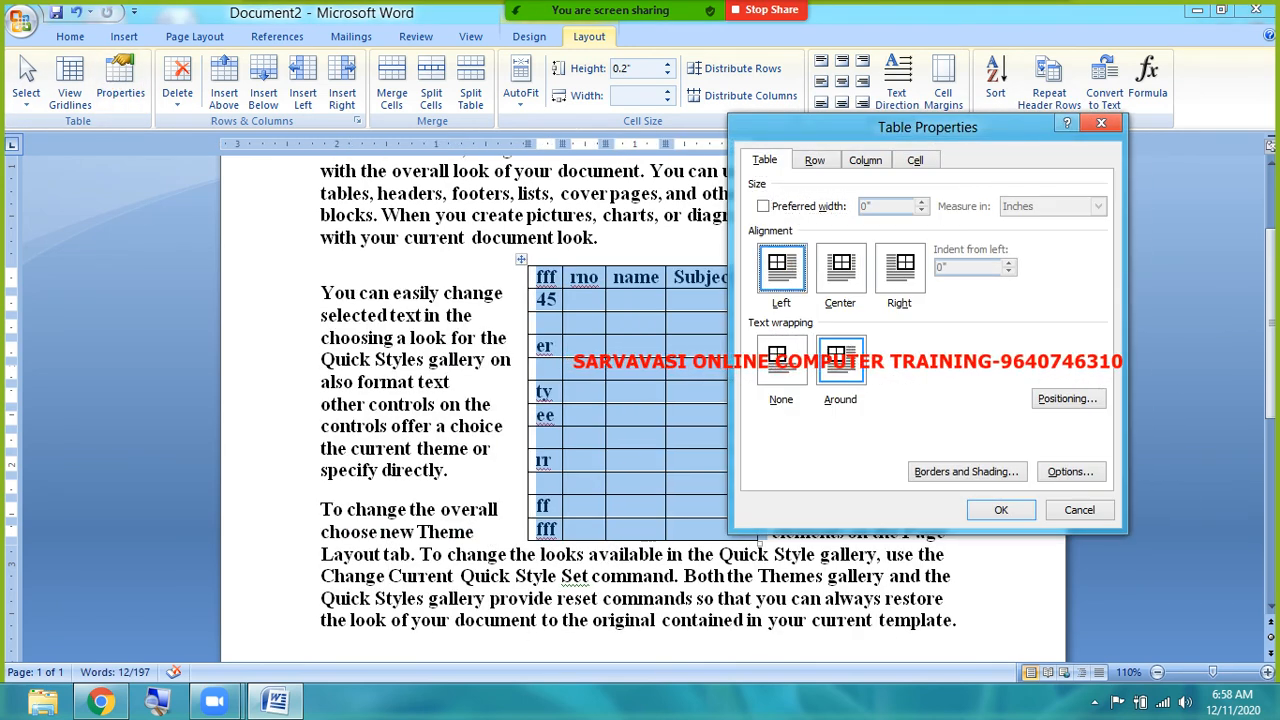
left_click(814, 160)
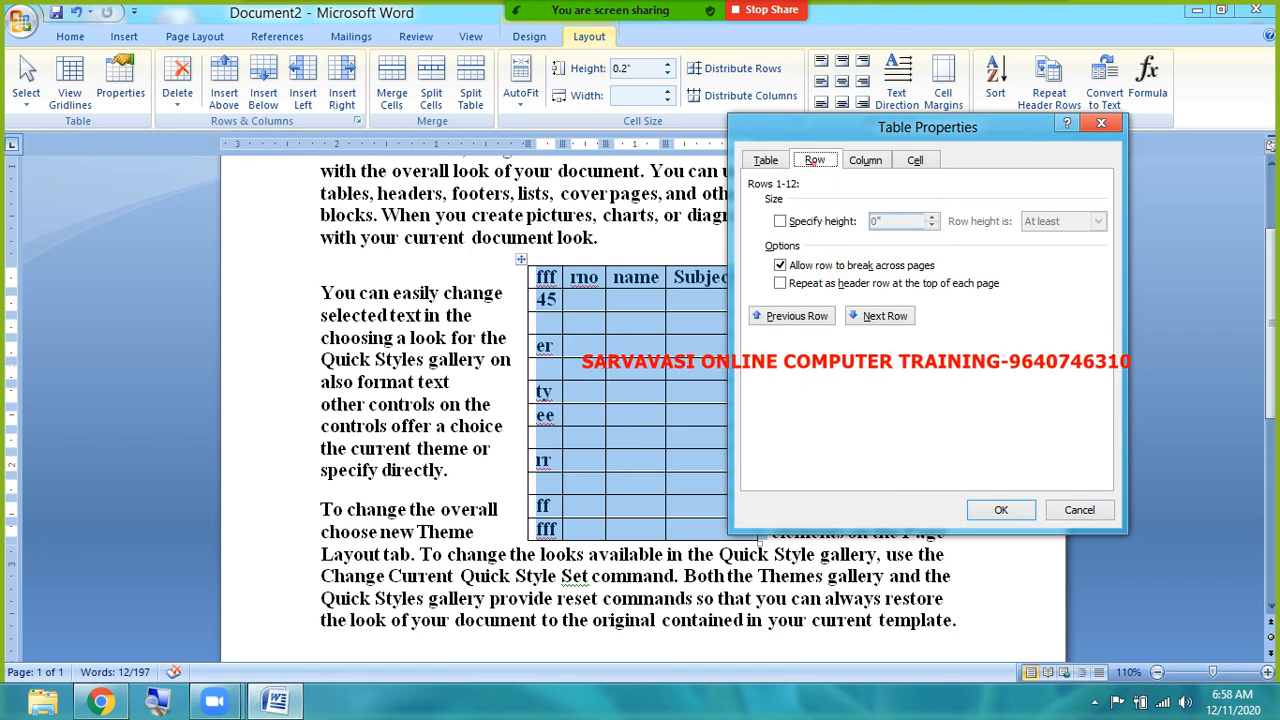
left_click(865, 160)
left_click(915, 160)
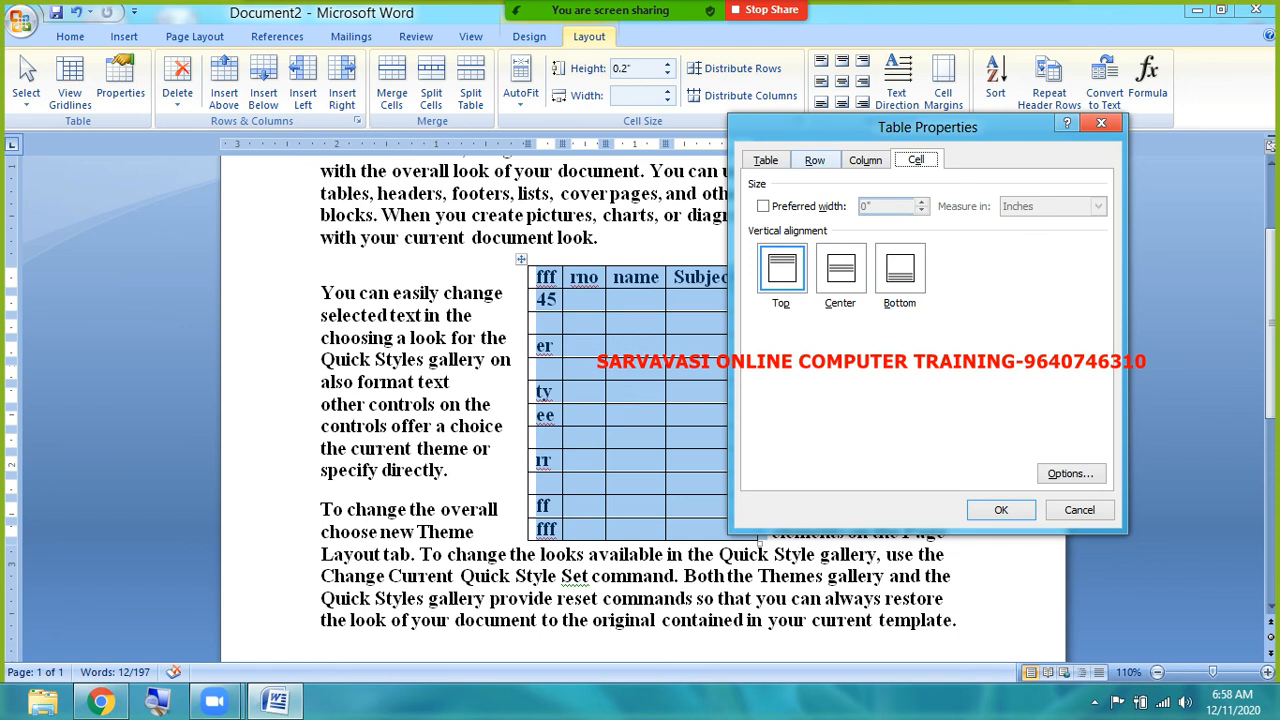
- Specify a row height of 0.9" for all the table's rows and apply it
left_click(814, 160)
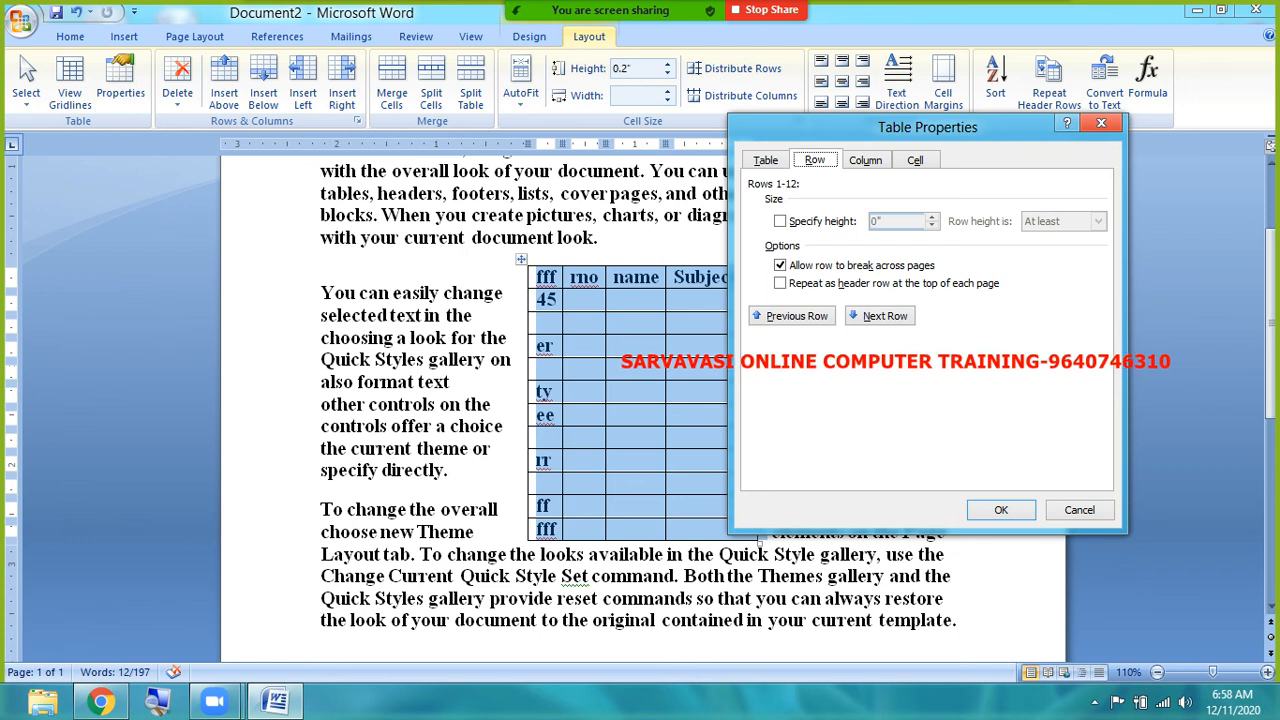
left_click(809, 221)
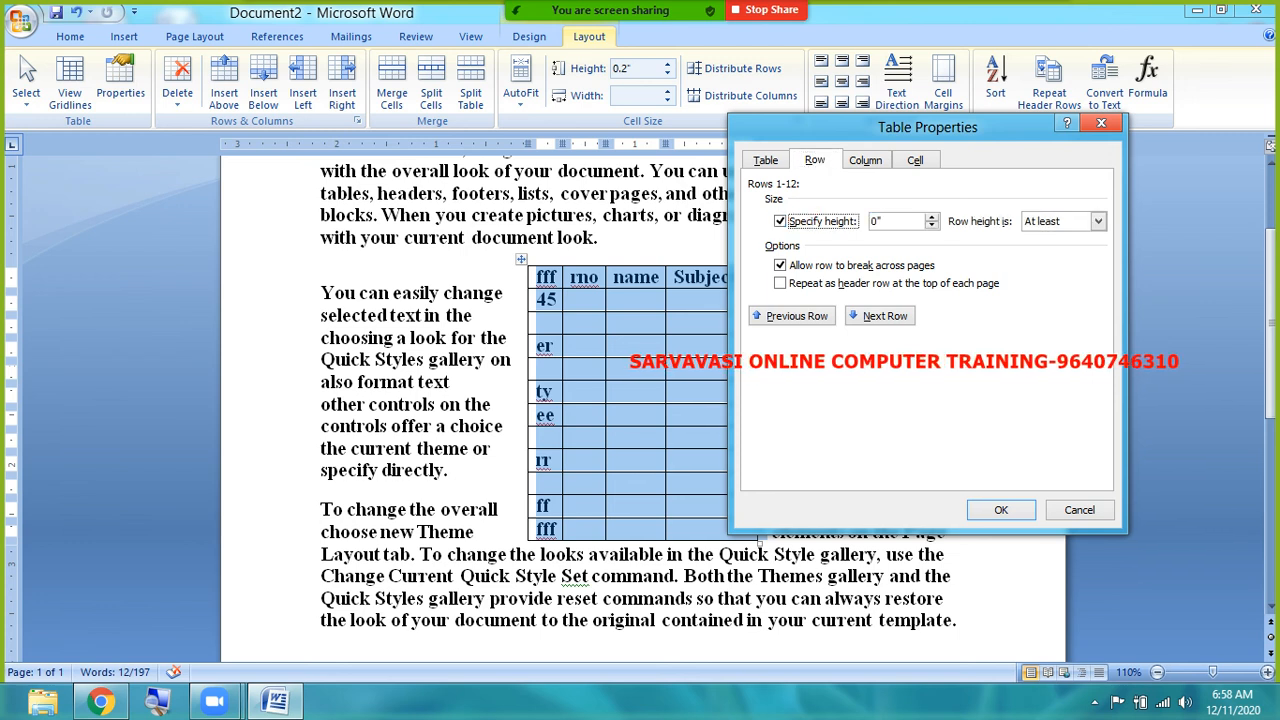
left_click(932, 217)
left_click(932, 217)
left_click(932, 217)
left_click(932, 217)
left_click(932, 217)
left_click(932, 217)
left_click(932, 217)
left_click(932, 217)
left_click(932, 217)
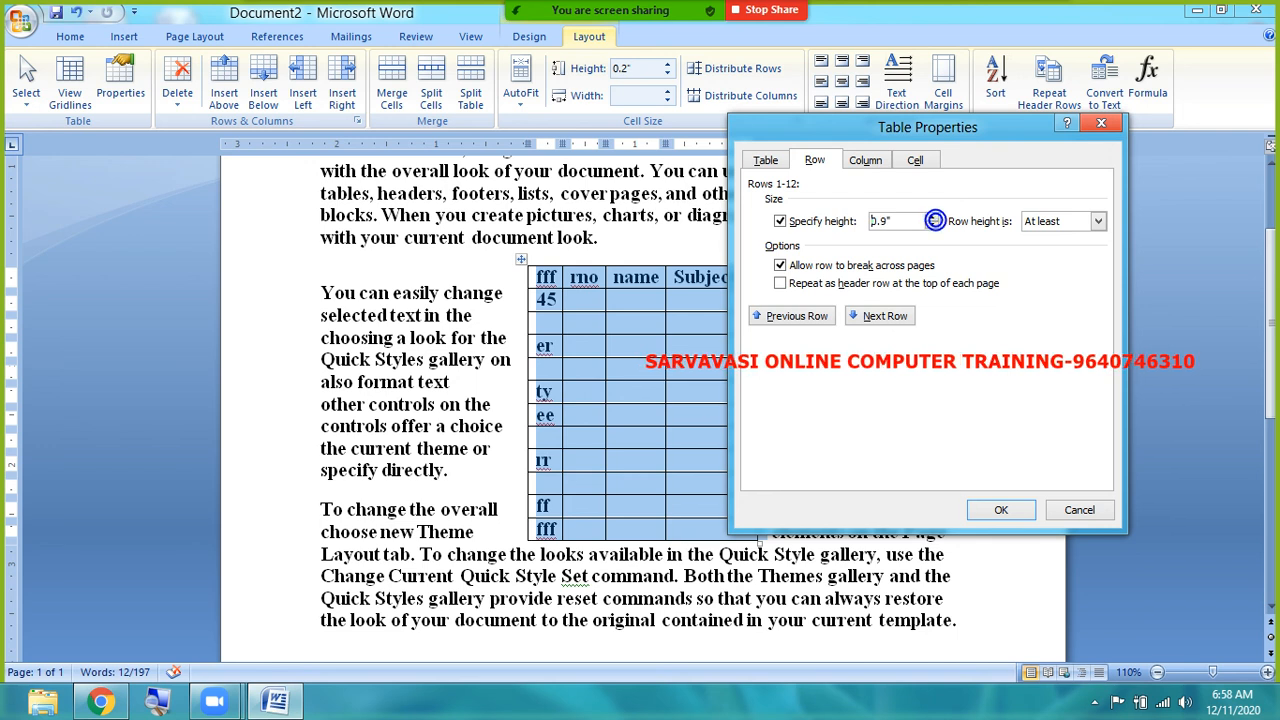
left_click(1001, 510)
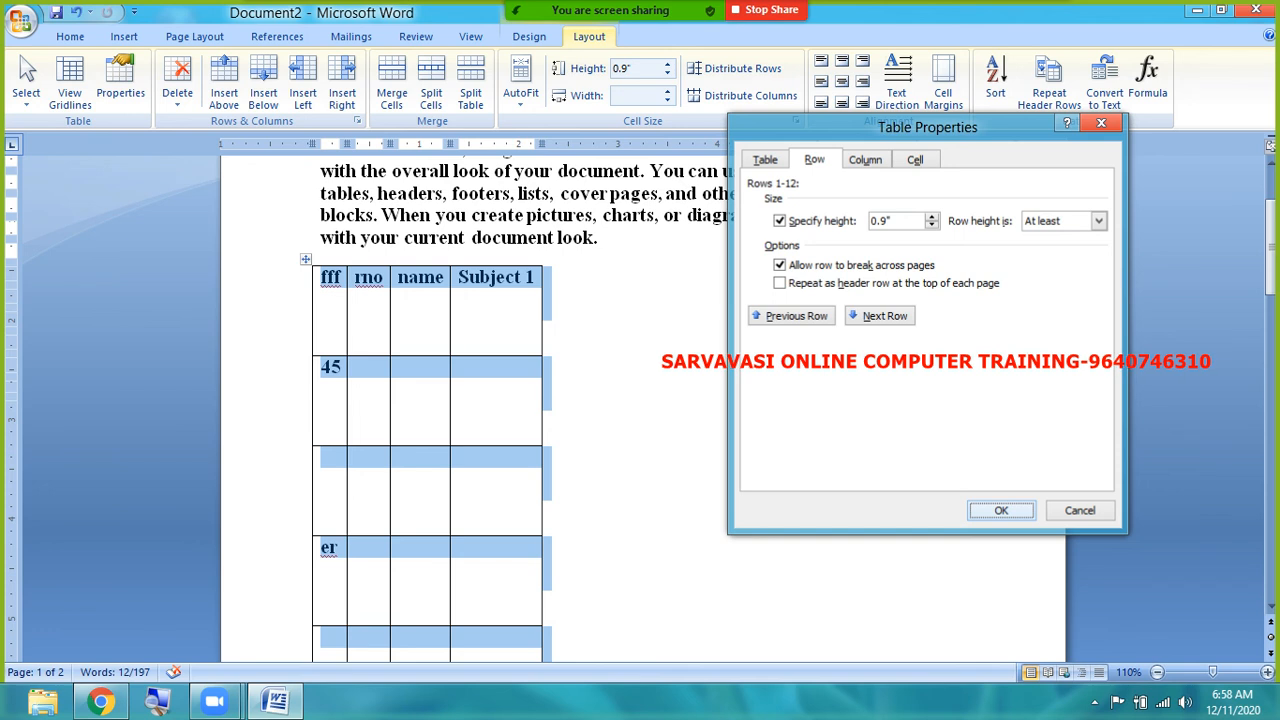
- Set the height of all the table's rows to 0.2" in the table properties
scroll(430, 400, "down", 15)
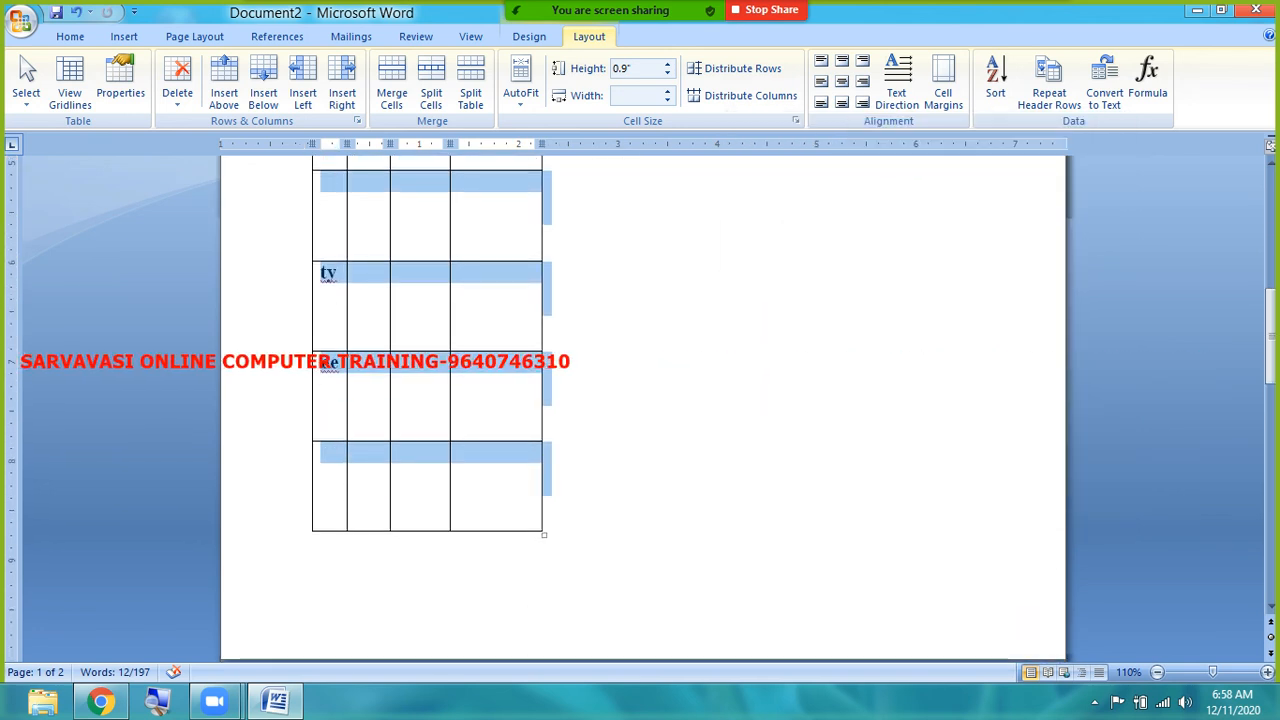
scroll(430, 400, "up", 5)
left_click(120, 86)
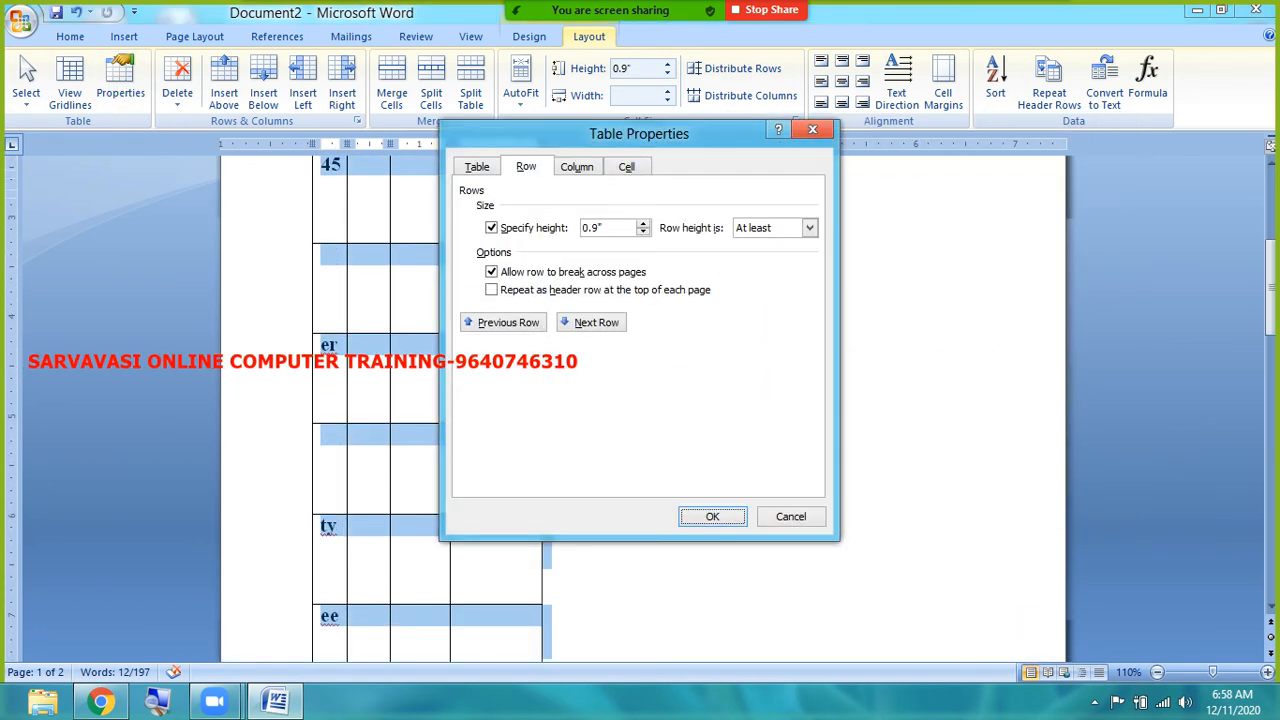
left_click(642, 232)
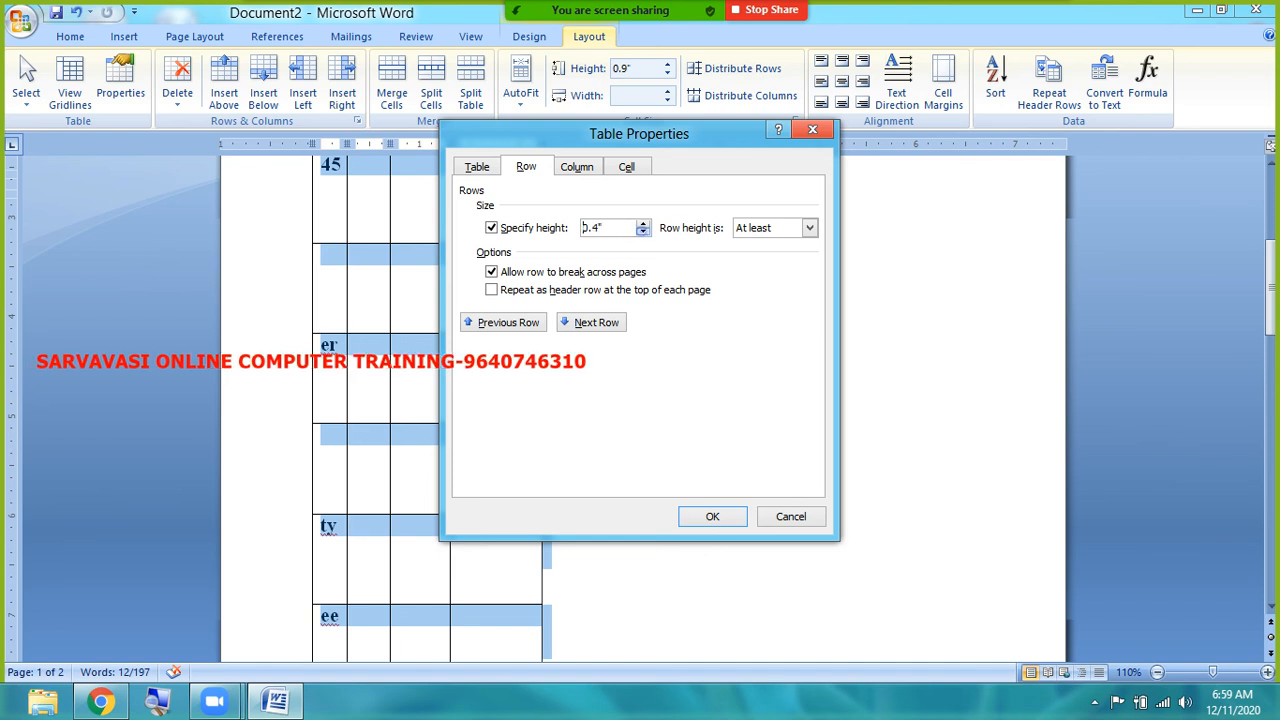
left_click(642, 232)
left_click(712, 516)
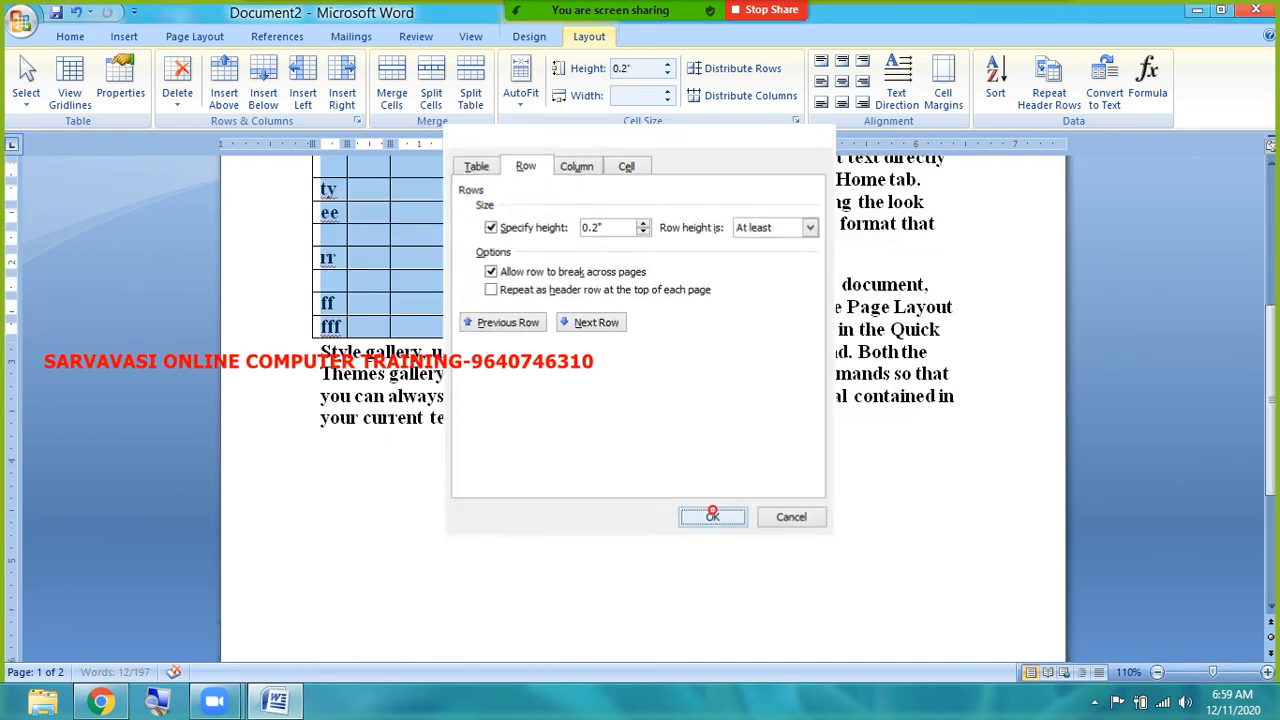
- Try a taller height for all the table's rows, then reduce it to 0.1"
scroll(640, 400, "up", 3)
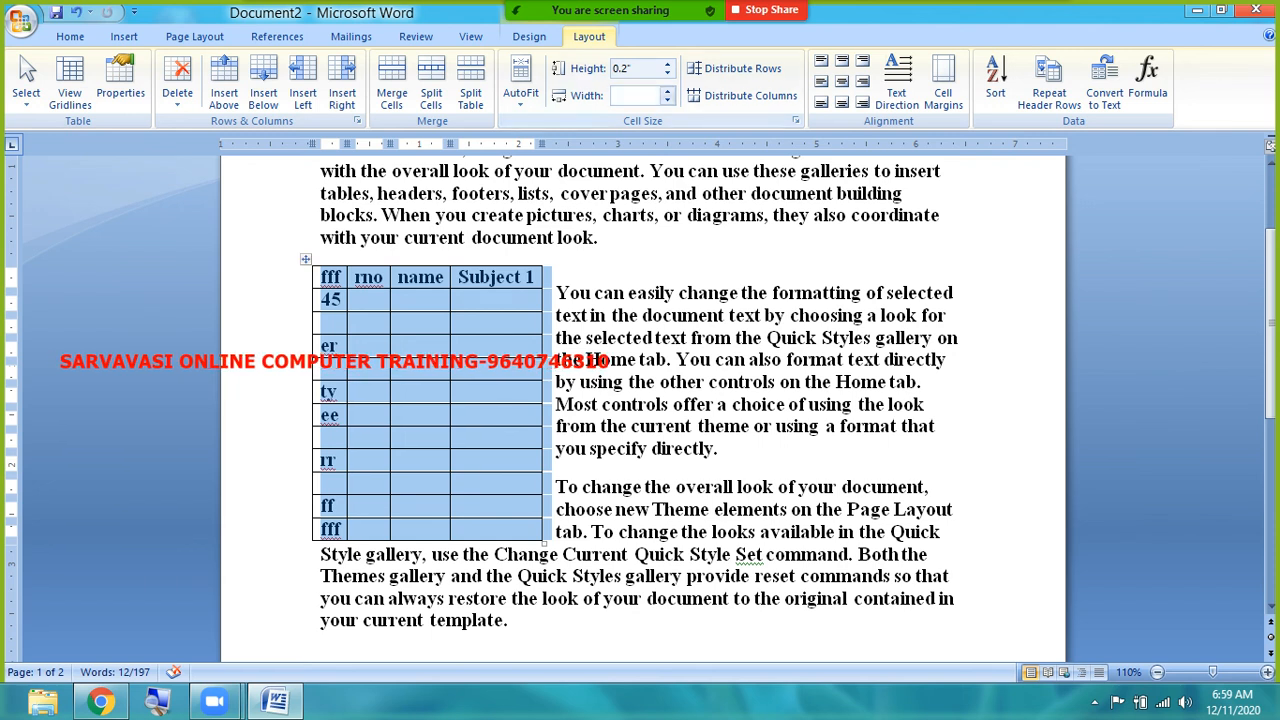
left_click(630, 68)
left_click(667, 64)
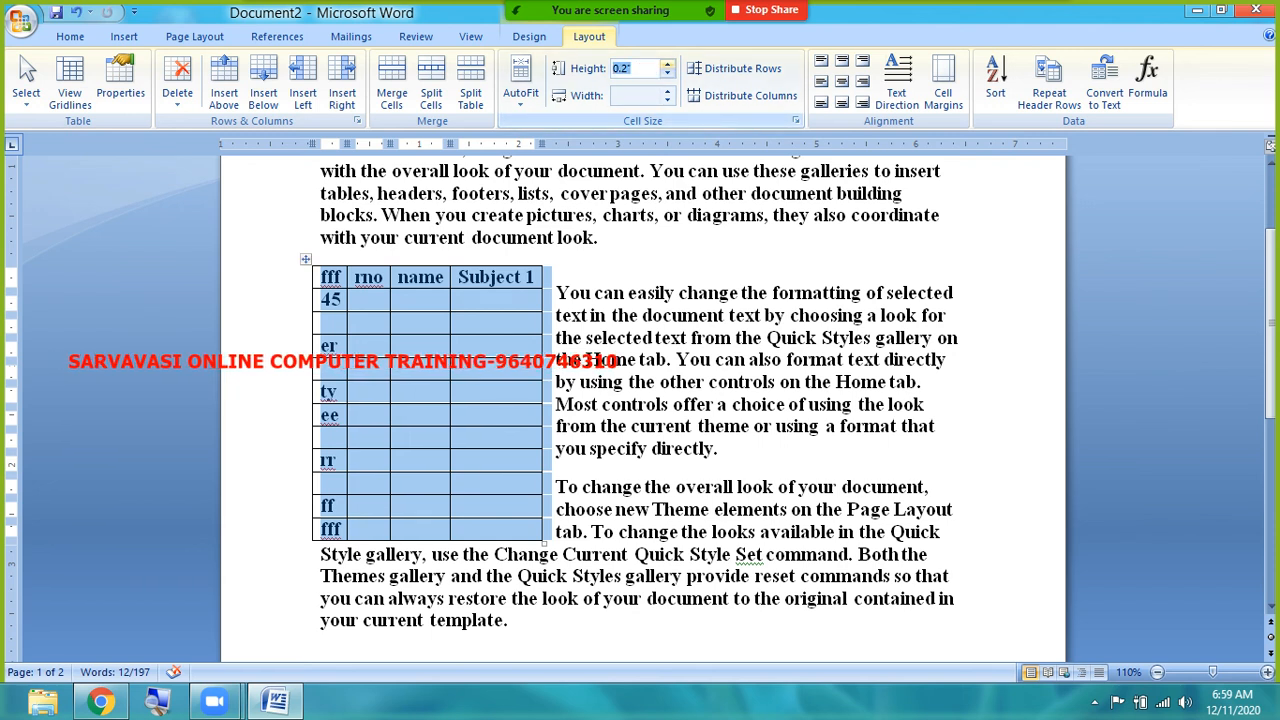
left_click(667, 64)
left_click(667, 75)
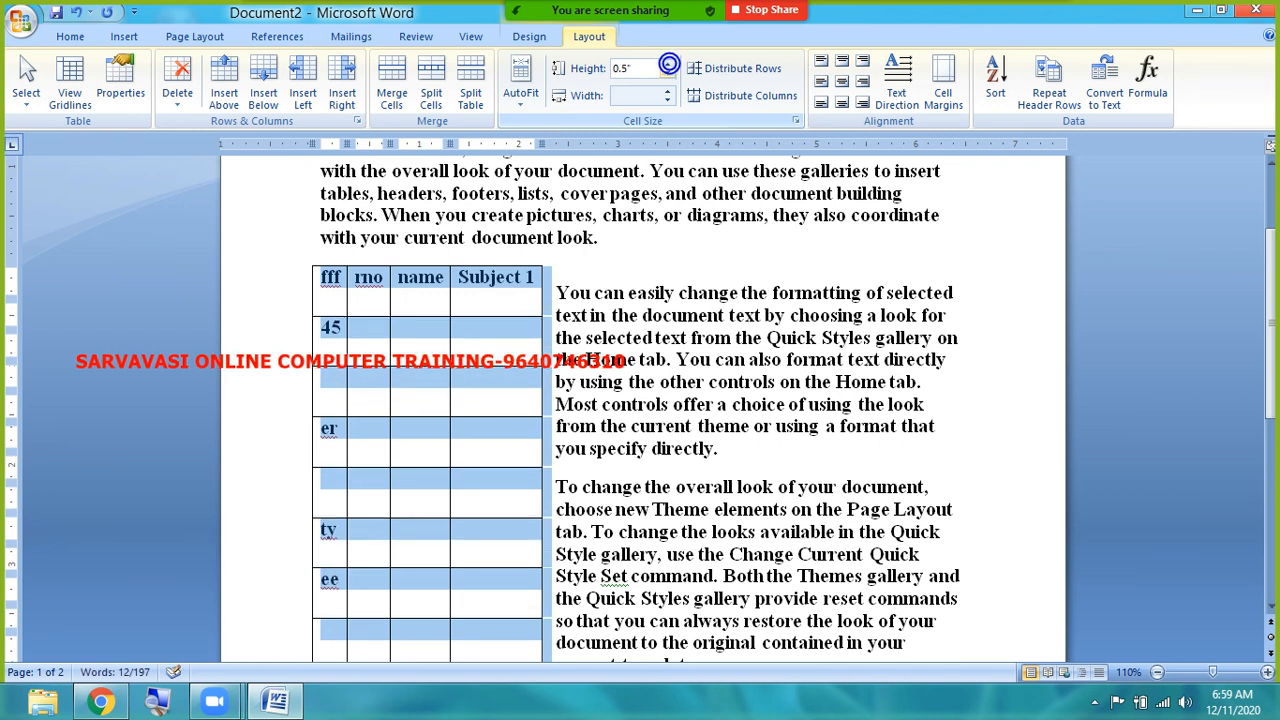
double_click(667, 75)
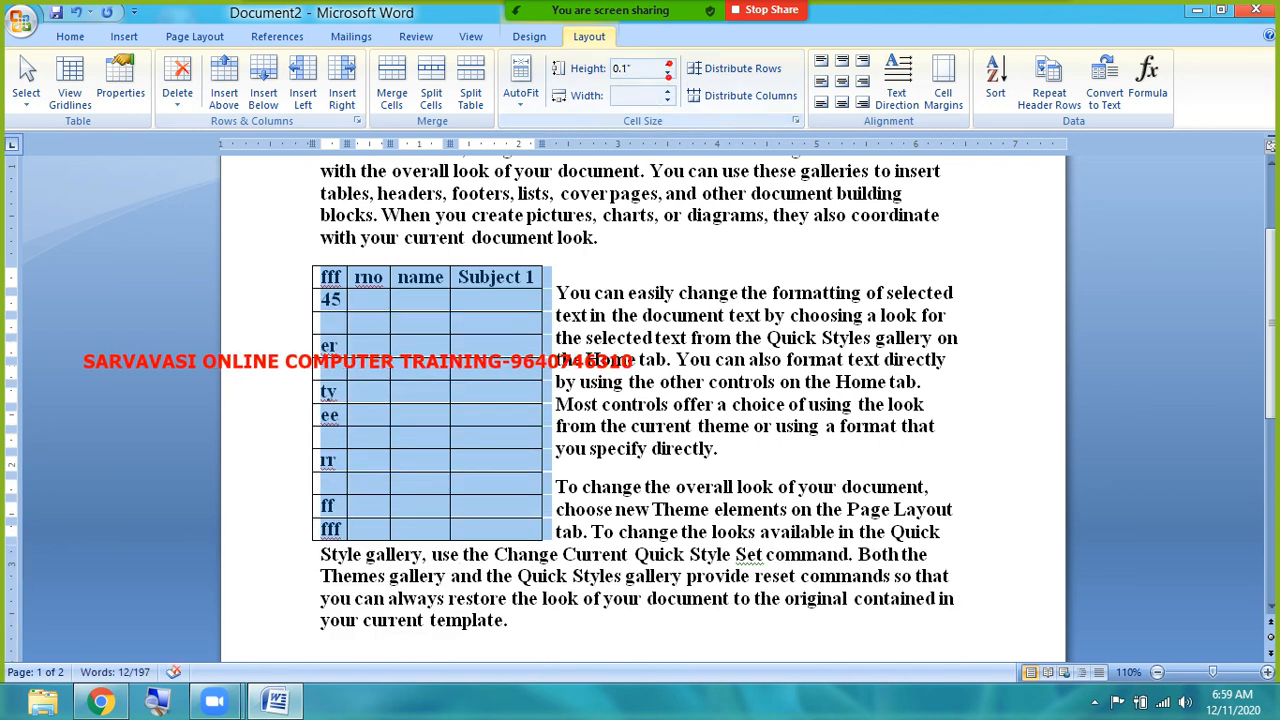
- Look through the column width and cell alignment settings in the table properties without applying them
left_click(120, 85)
left_click(576, 166)
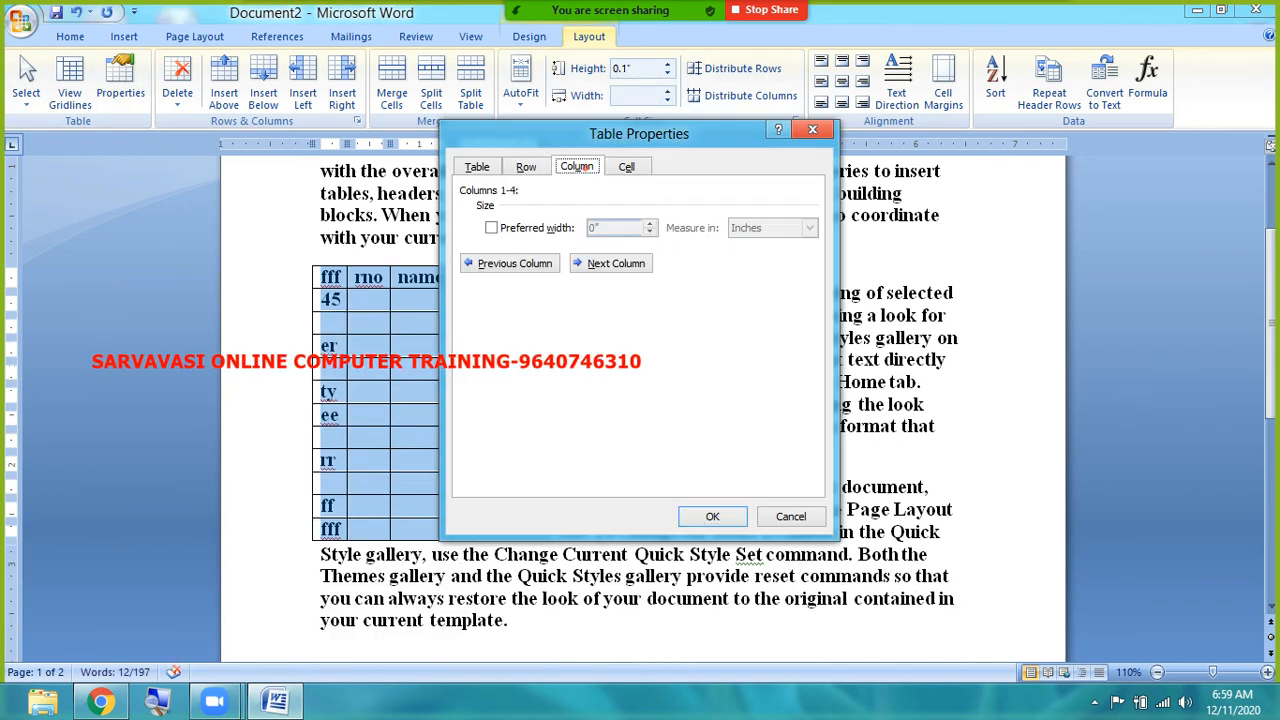
left_click(535, 228)
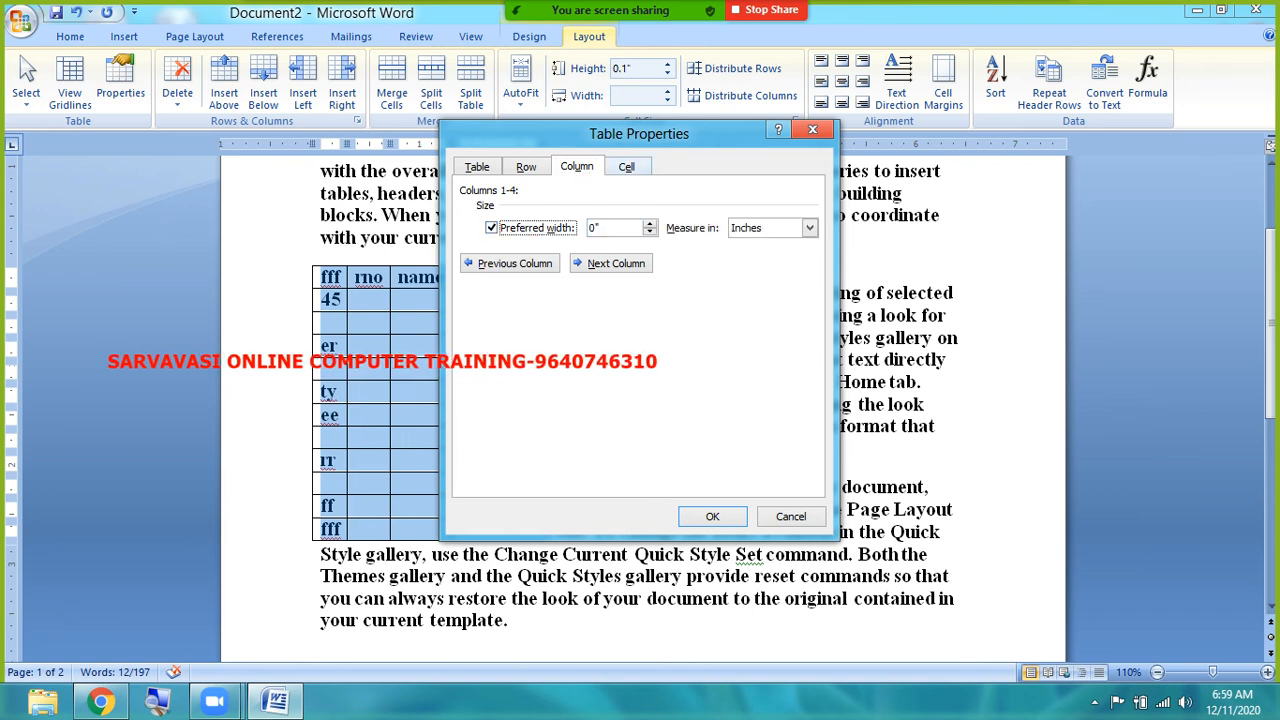
left_click(627, 166)
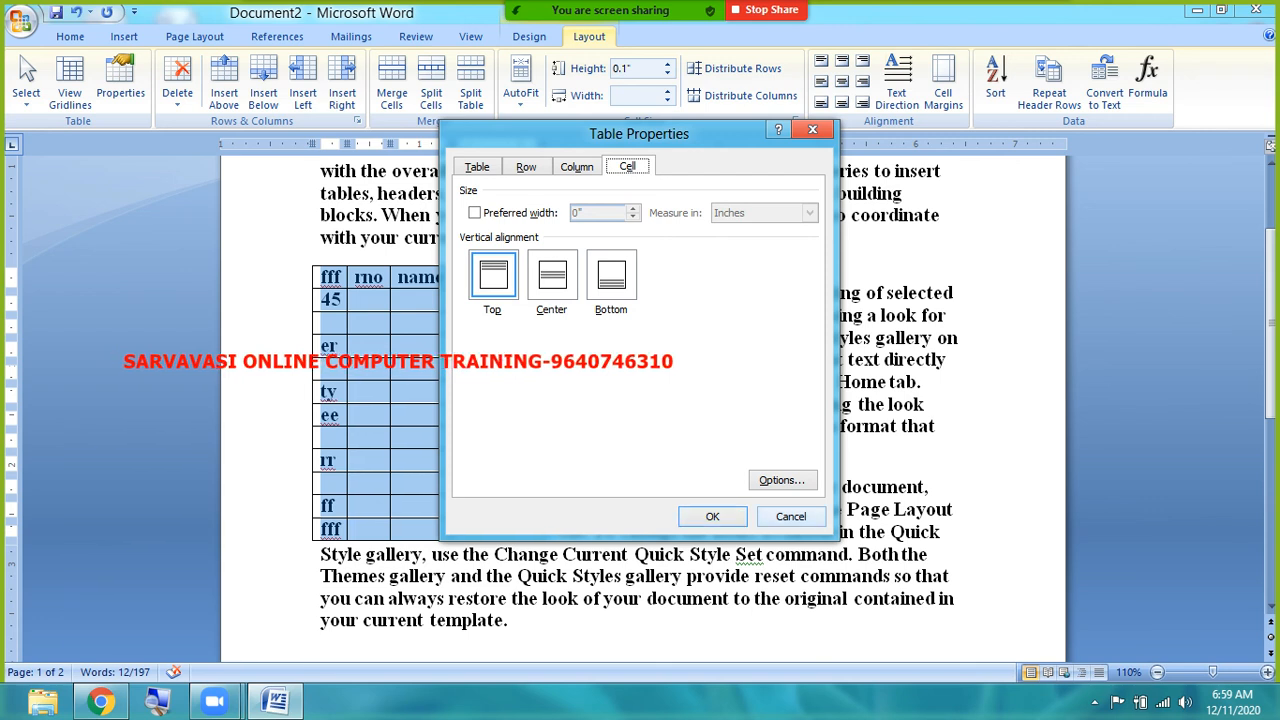
left_click(775, 516)
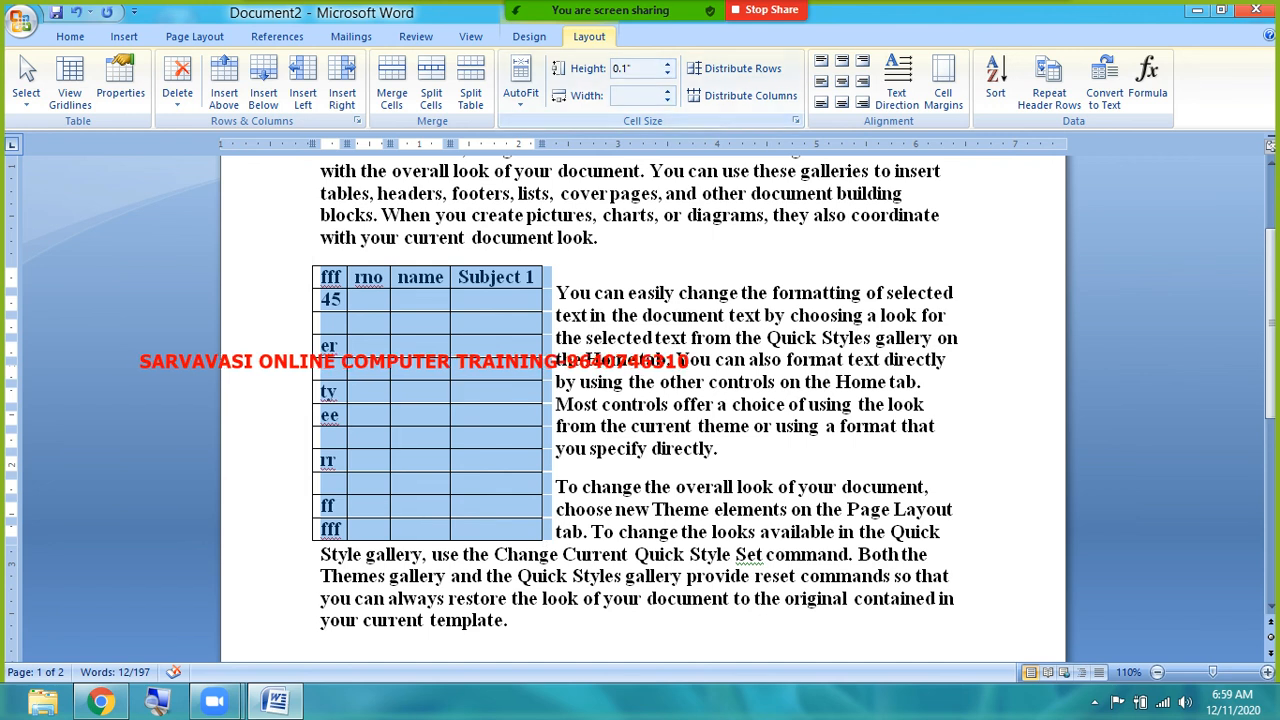
- Select the table's header row and set its height to 0.8"
left_click(406, 299)
left_click_drag(319, 278, 525, 278)
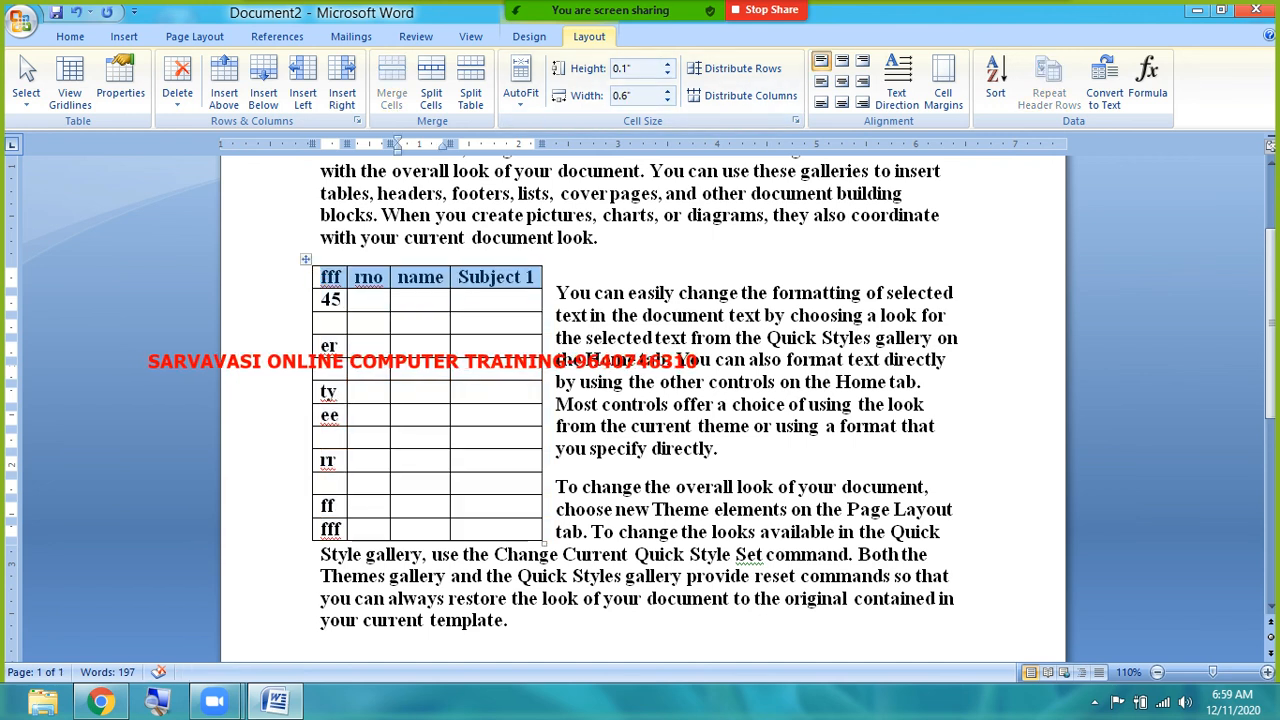
left_click(635, 69)
left_click(667, 64)
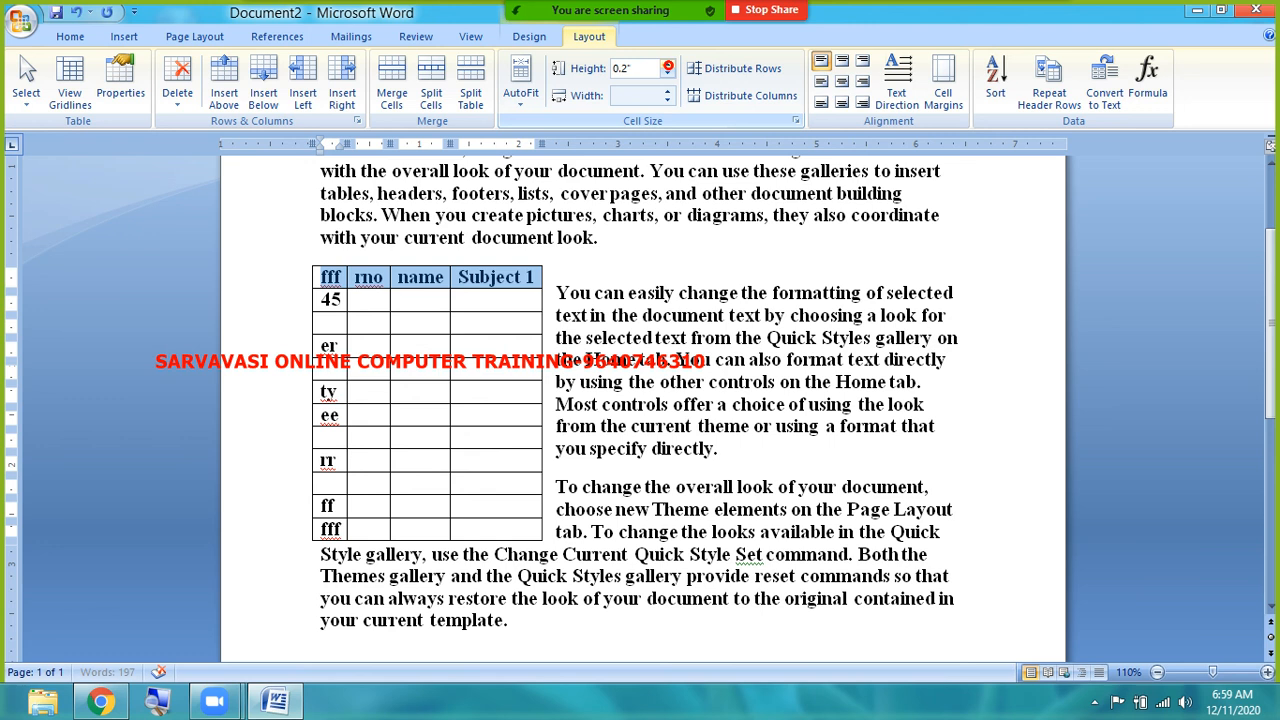
left_click(667, 64)
left_click(667, 64)
left_click(667, 64)
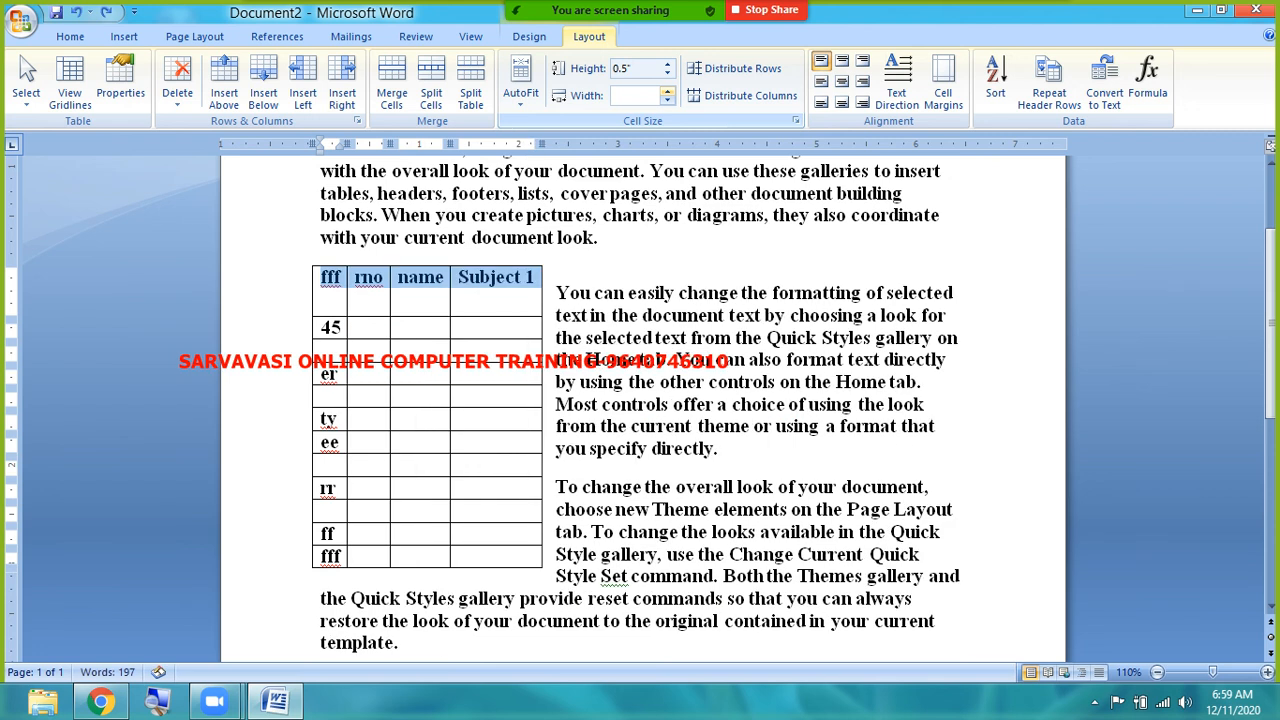
left_click(667, 64)
left_click(667, 64)
left_click(667, 64)
- Select the "name" header cell and set its width to 1.5"
left_click(392, 313)
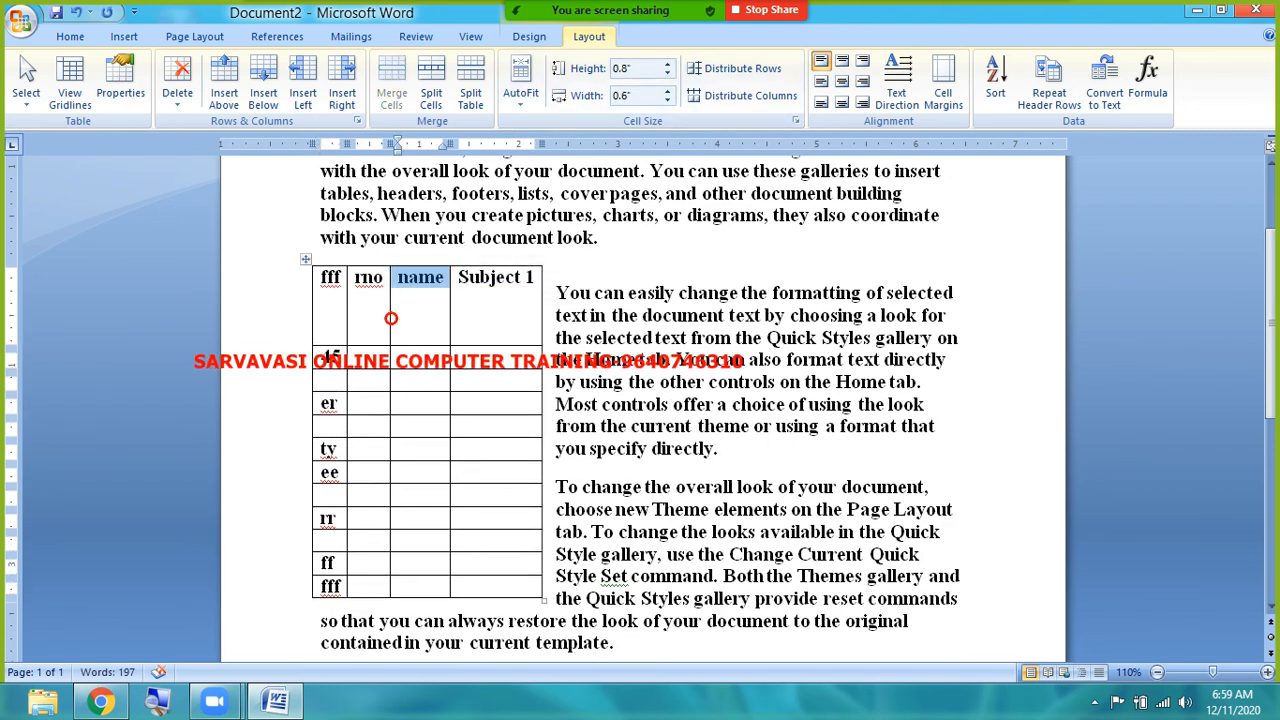
left_click(362, 278)
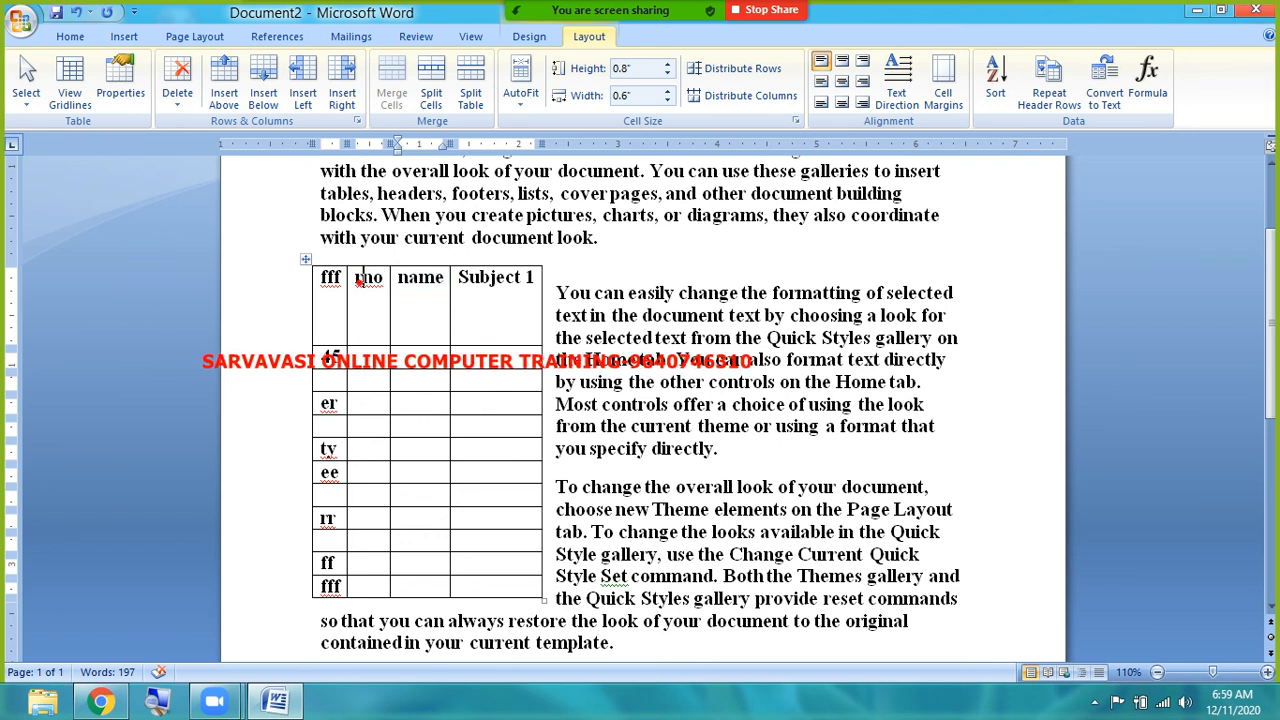
left_click(393, 291)
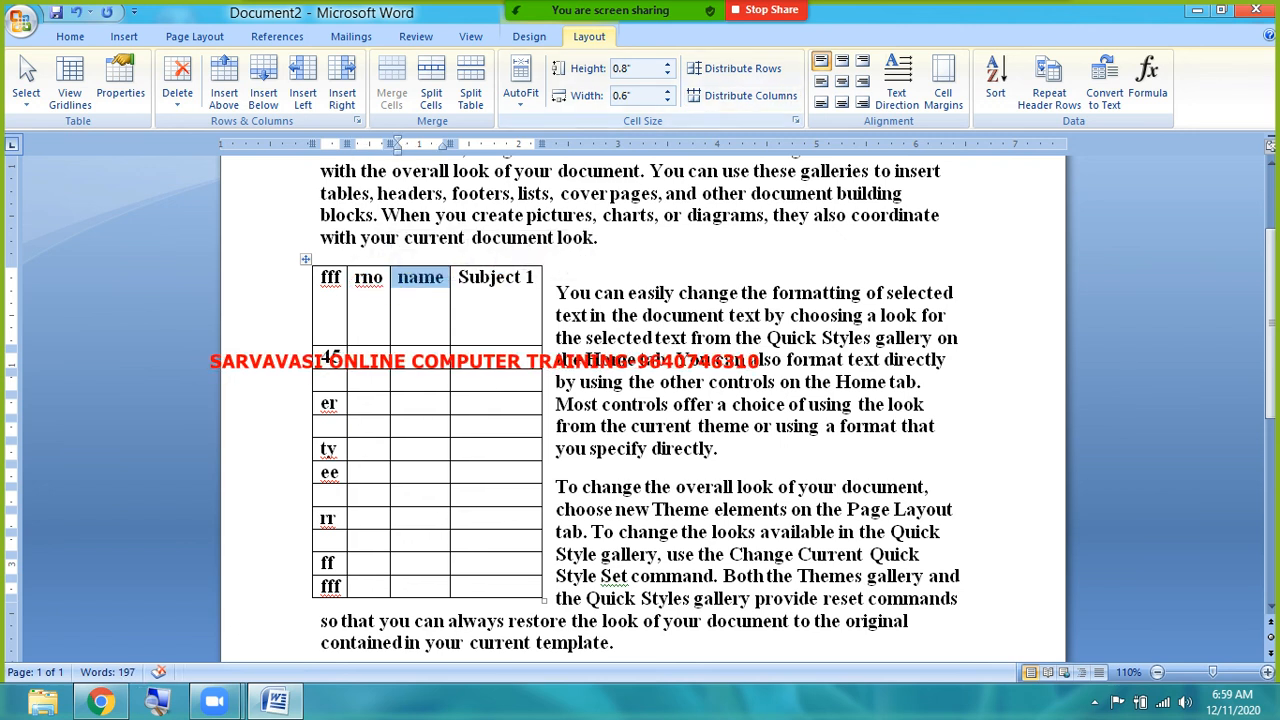
left_click(667, 91)
left_click(668, 91)
left_click(668, 91)
left_click(668, 91)
left_click(668, 91)
left_click(668, 91)
left_click(668, 91)
left_click(668, 91)
left_click(668, 91)
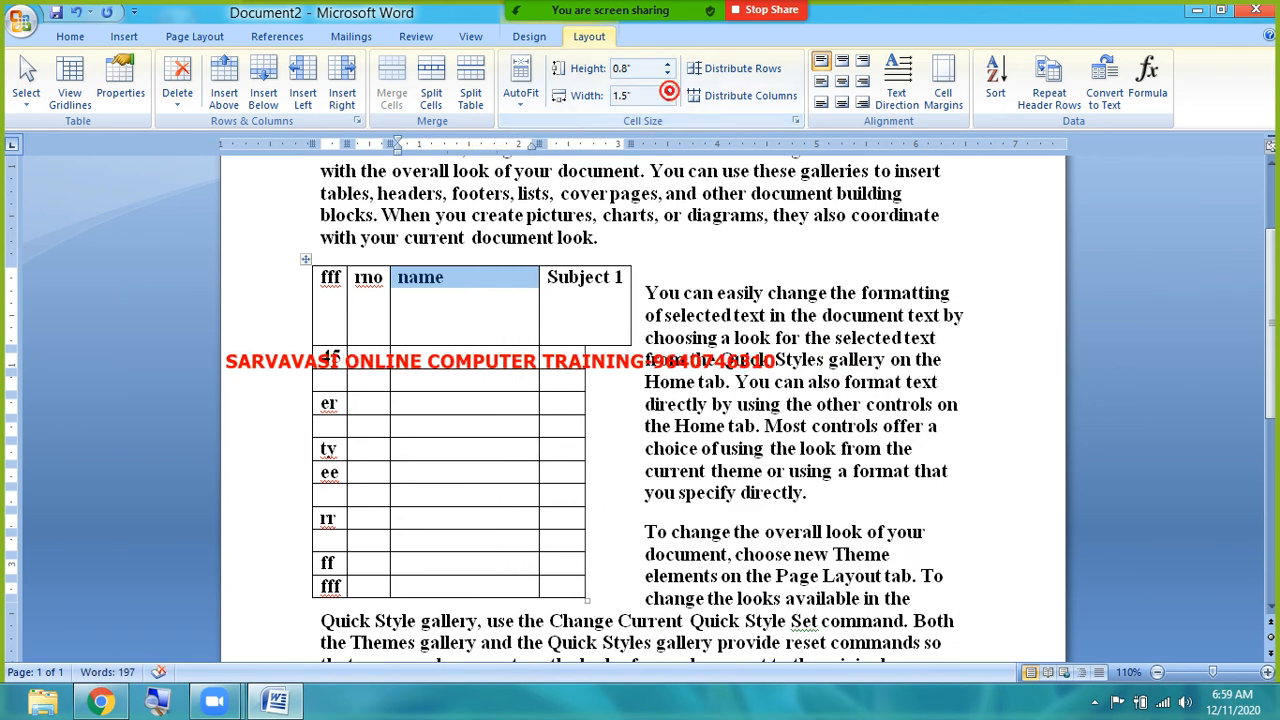
- Set the vertical alignment of the "name" header cell to Center in its cell properties
left_click(434, 285)
left_click(392, 279)
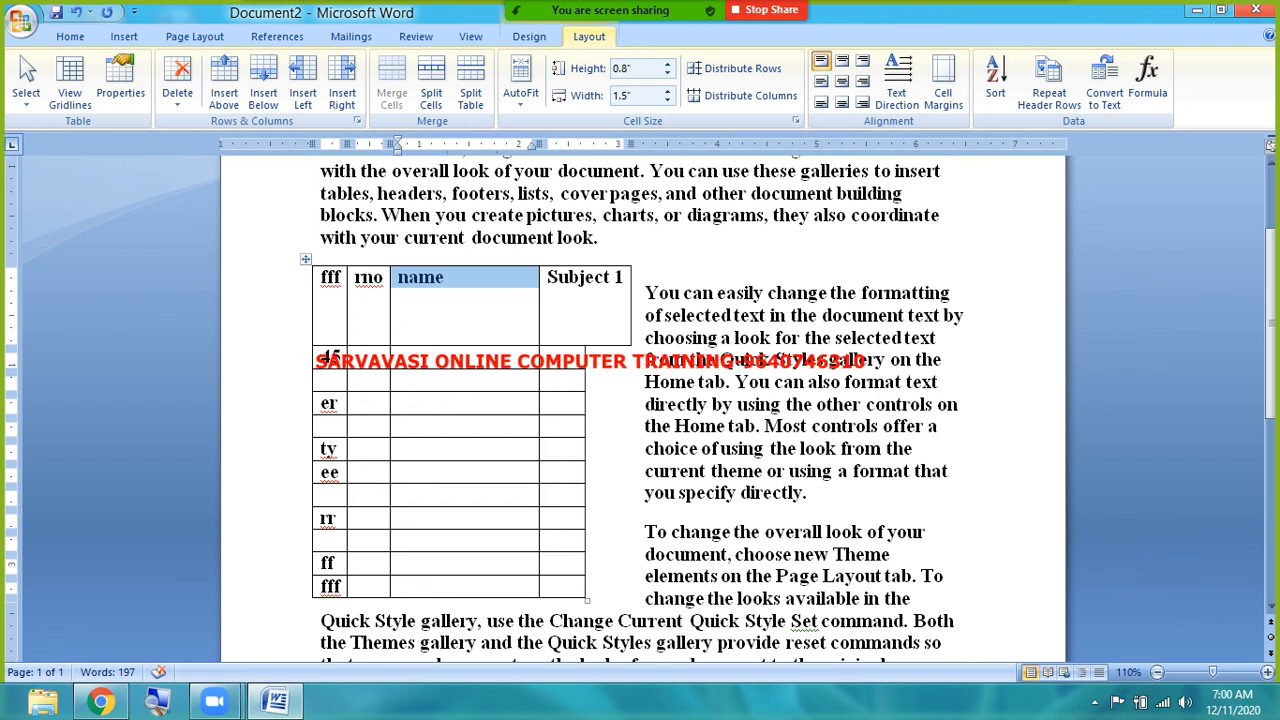
left_click(120, 80)
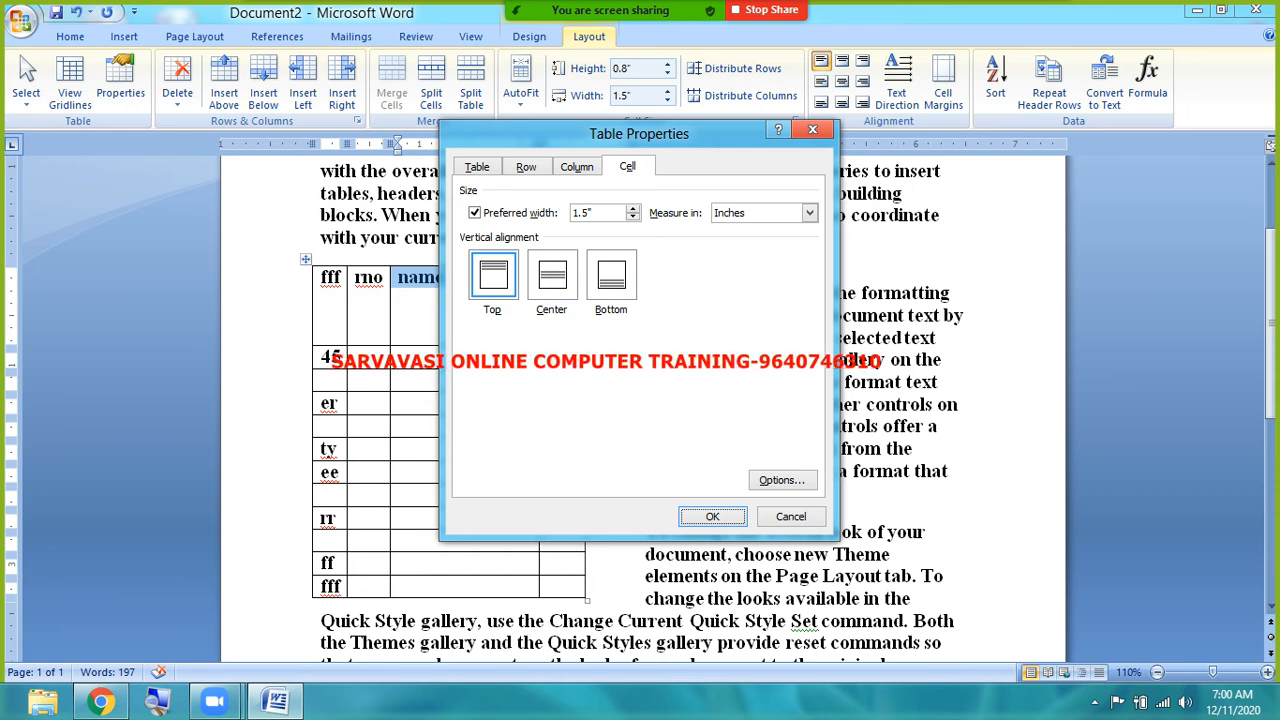
left_click(560, 289)
left_click(615, 295)
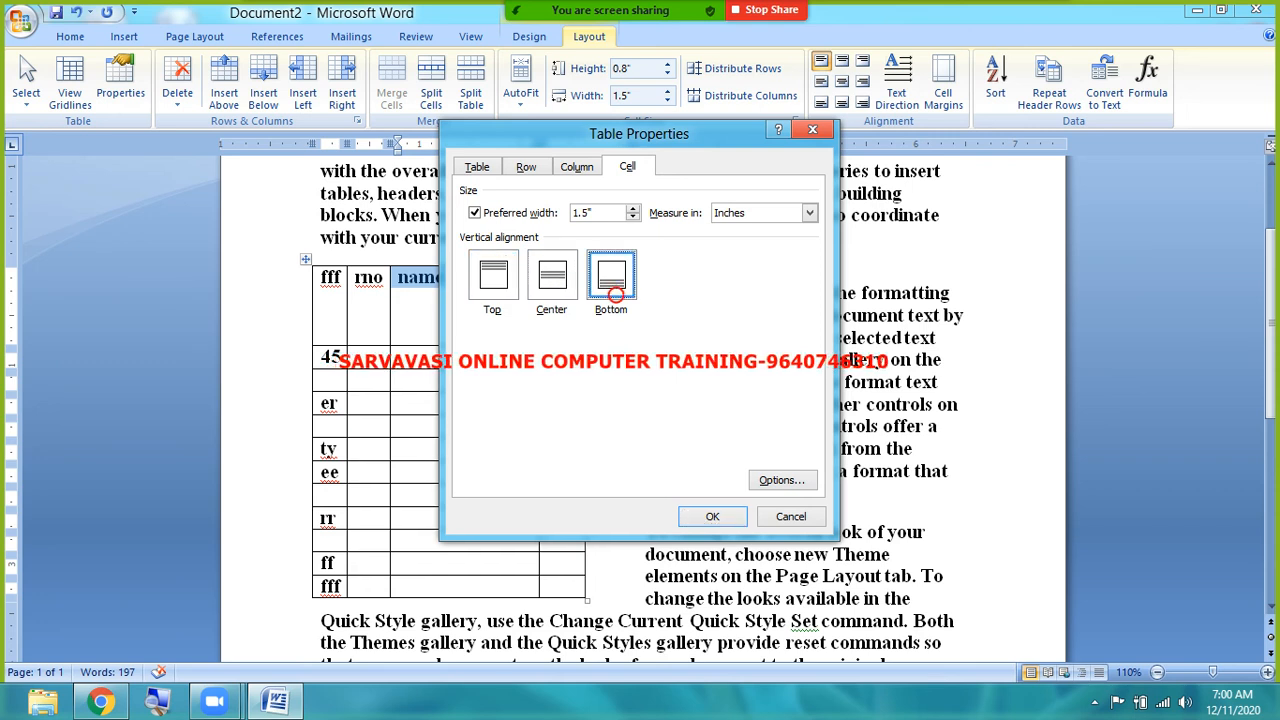
left_click(552, 282)
left_click_drag(640, 133, 950, 171)
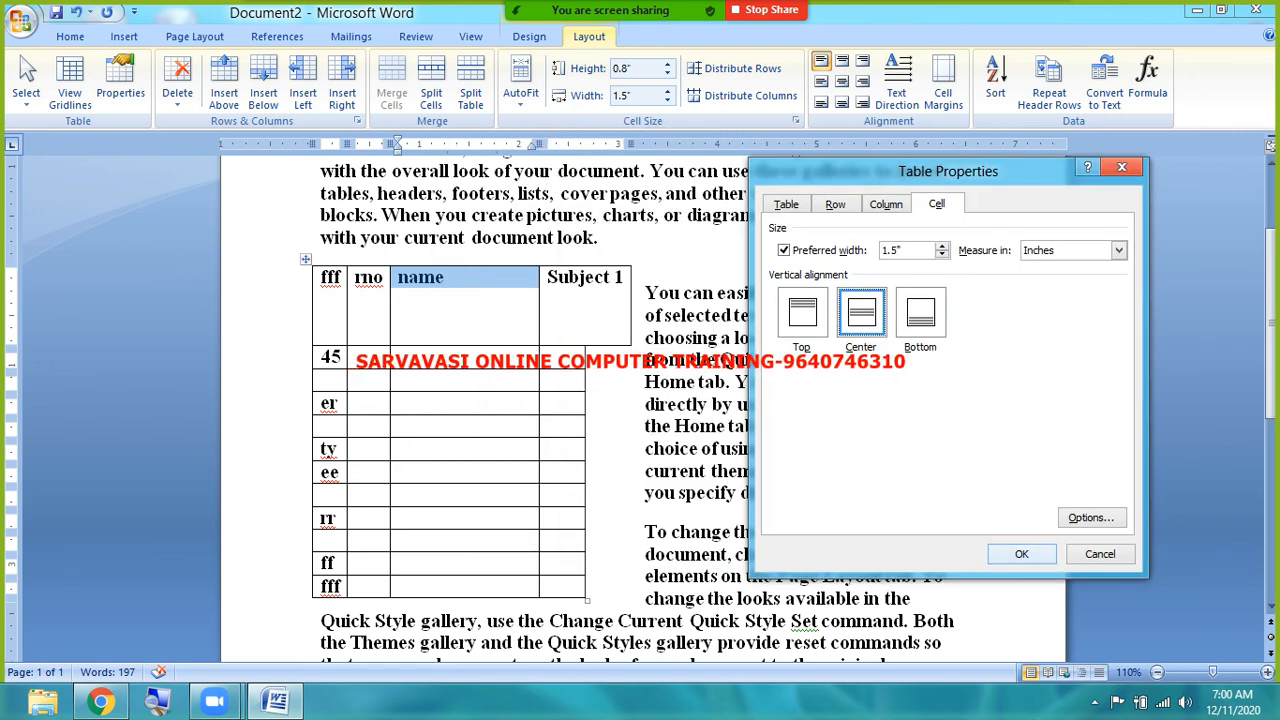
left_click(1010, 552)
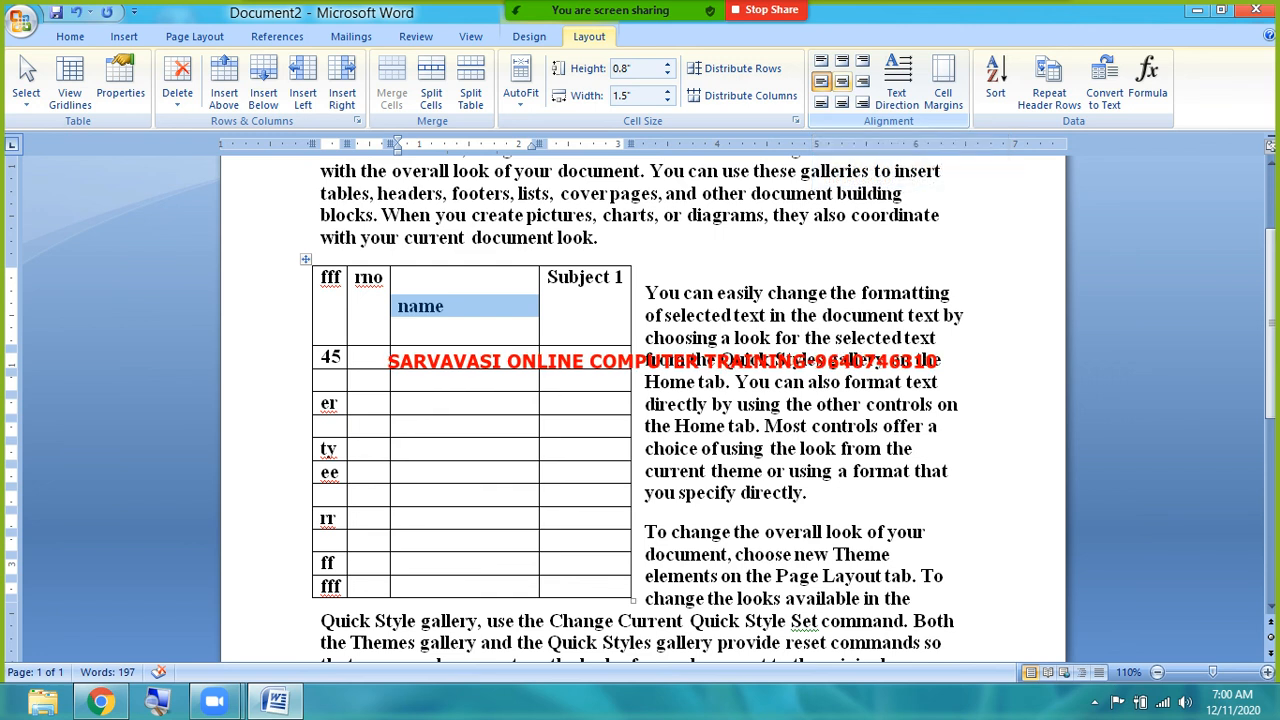
- Center the "name" text horizontally in its cell and review the cell's properties
left_click(842, 81)
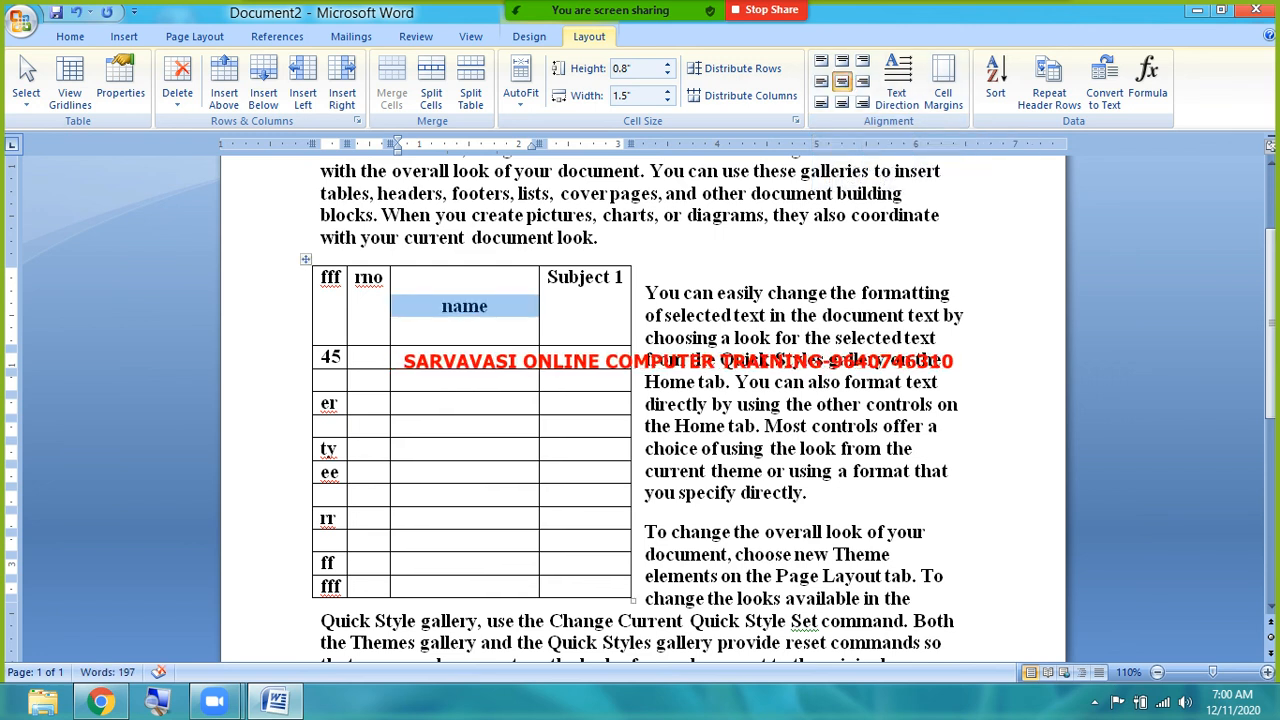
left_click(120, 85)
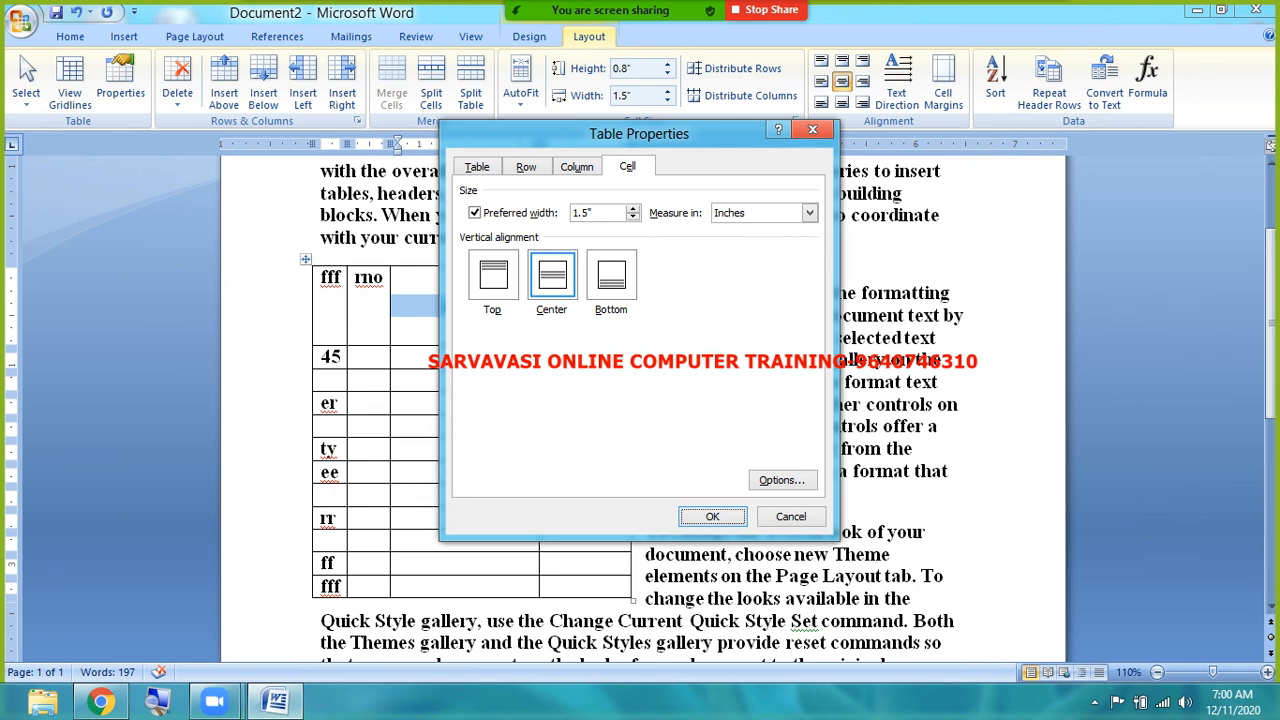
left_click(712, 516)
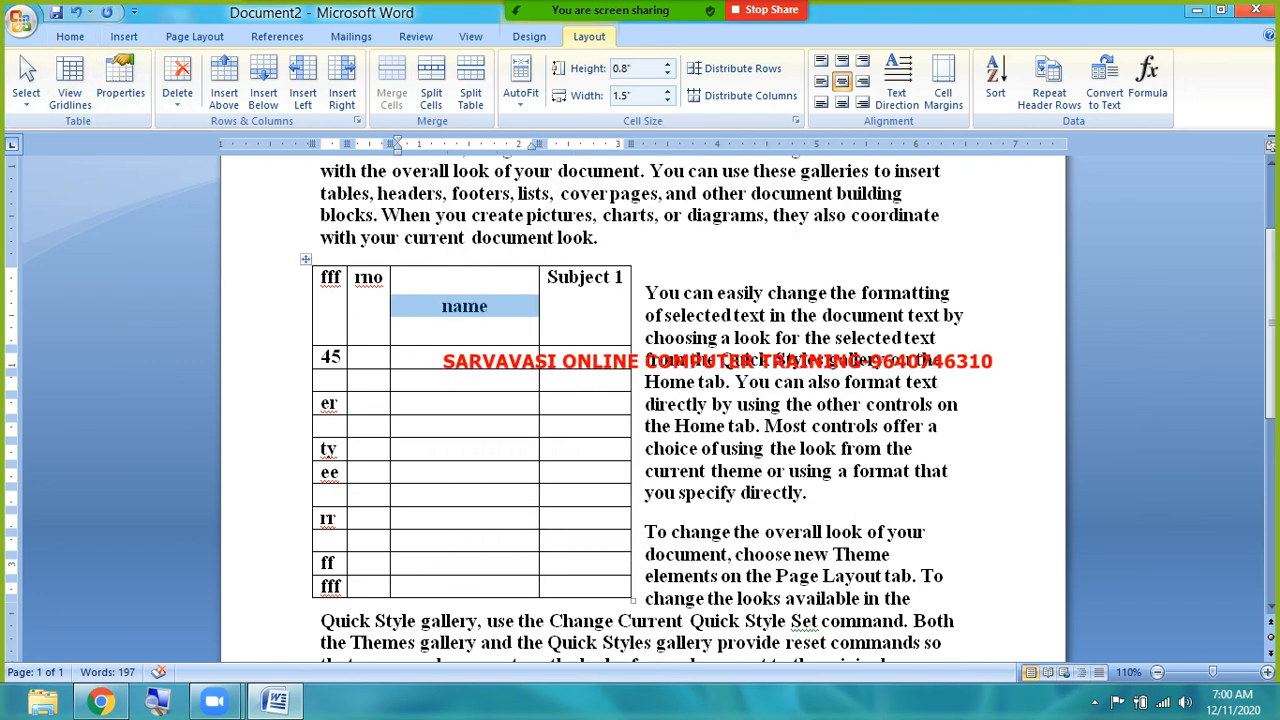
left_click(26, 92)
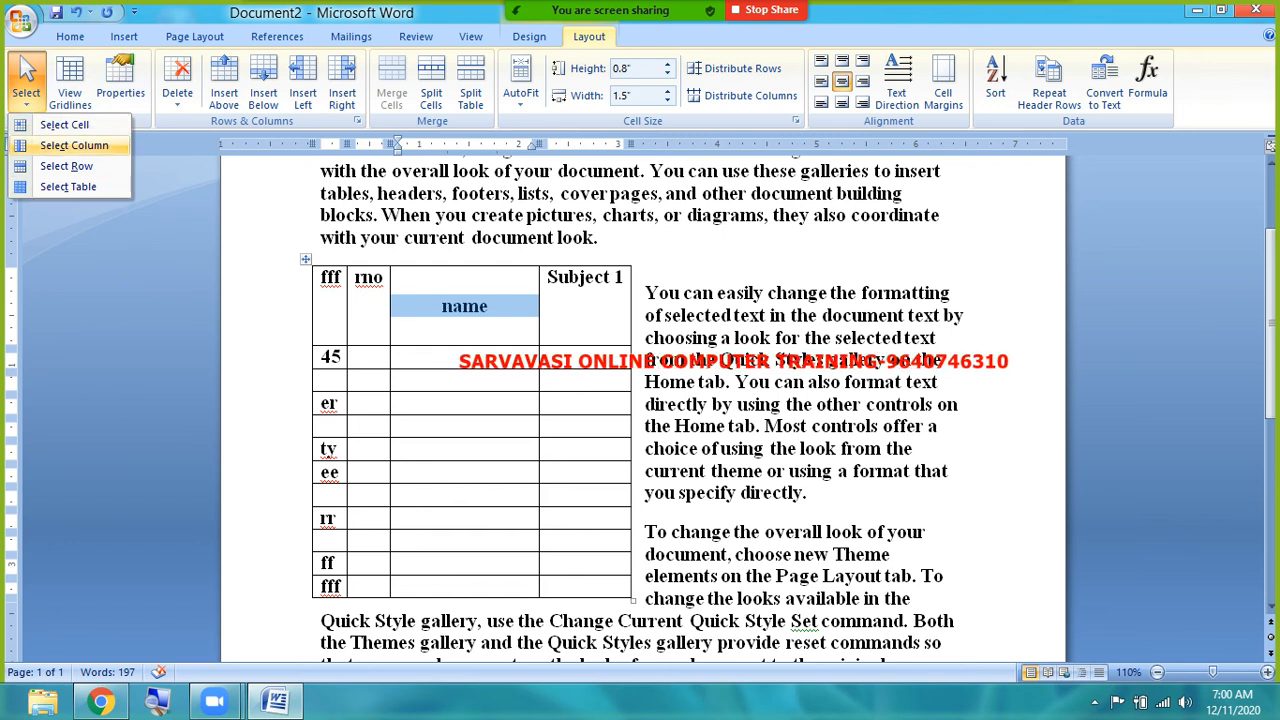
left_click(184, 208)
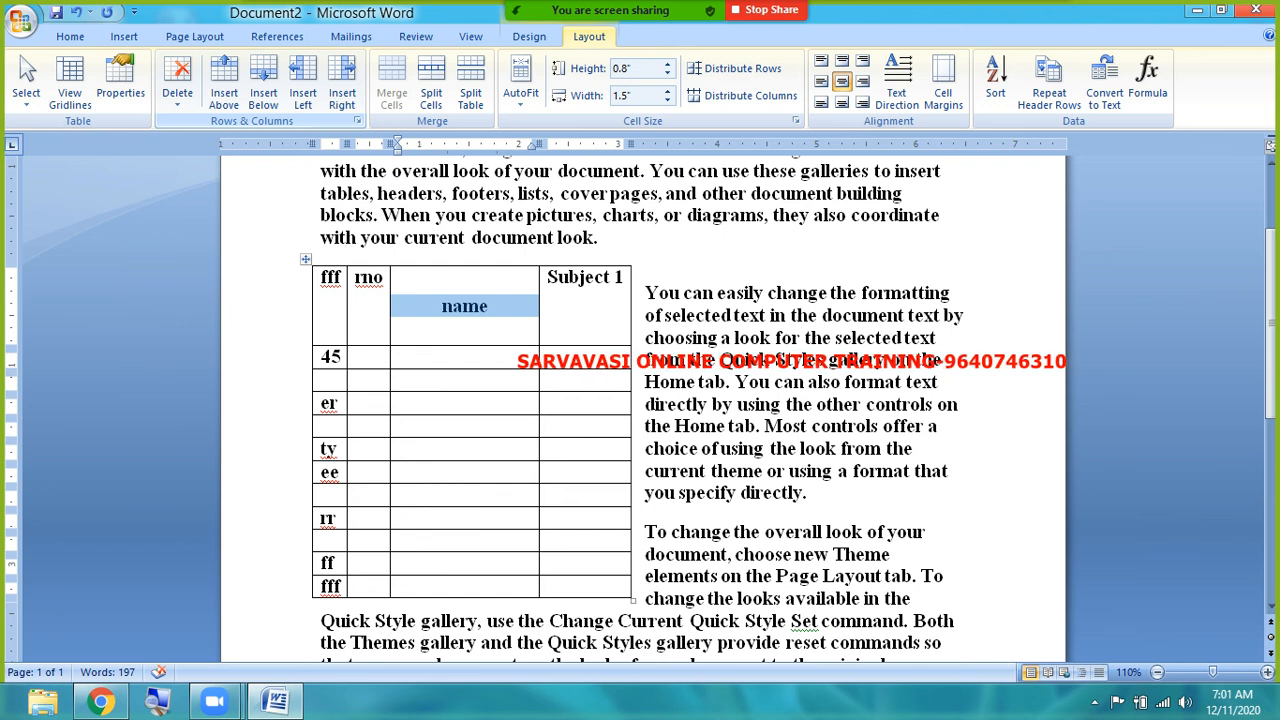
- Delete the row containing 45 and the empty row directly beneath it
left_click(405, 360)
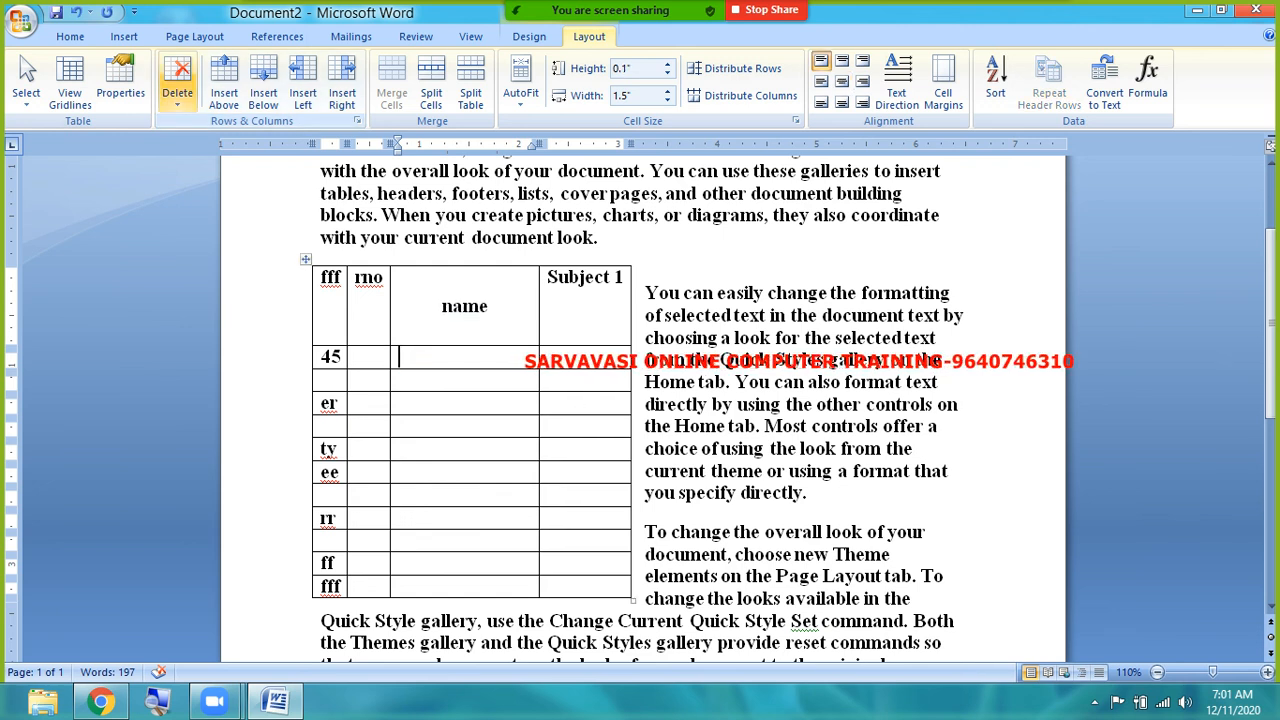
left_click(177, 85)
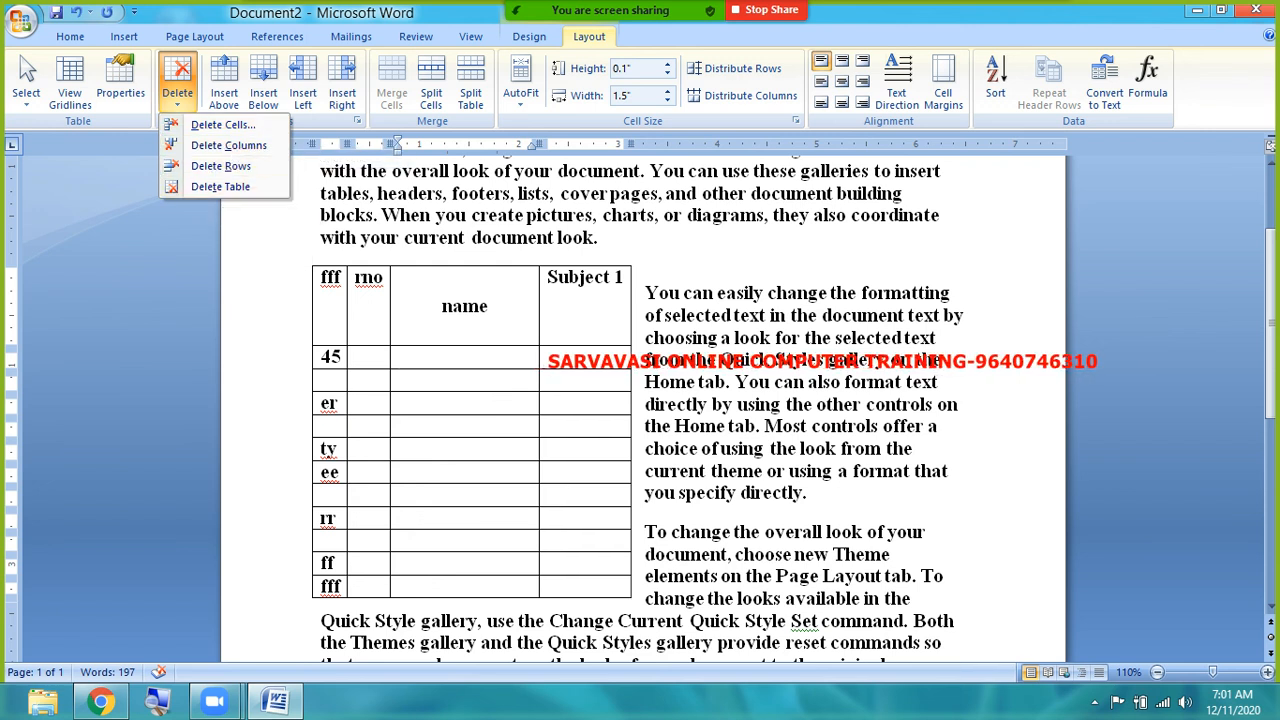
left_click(415, 351)
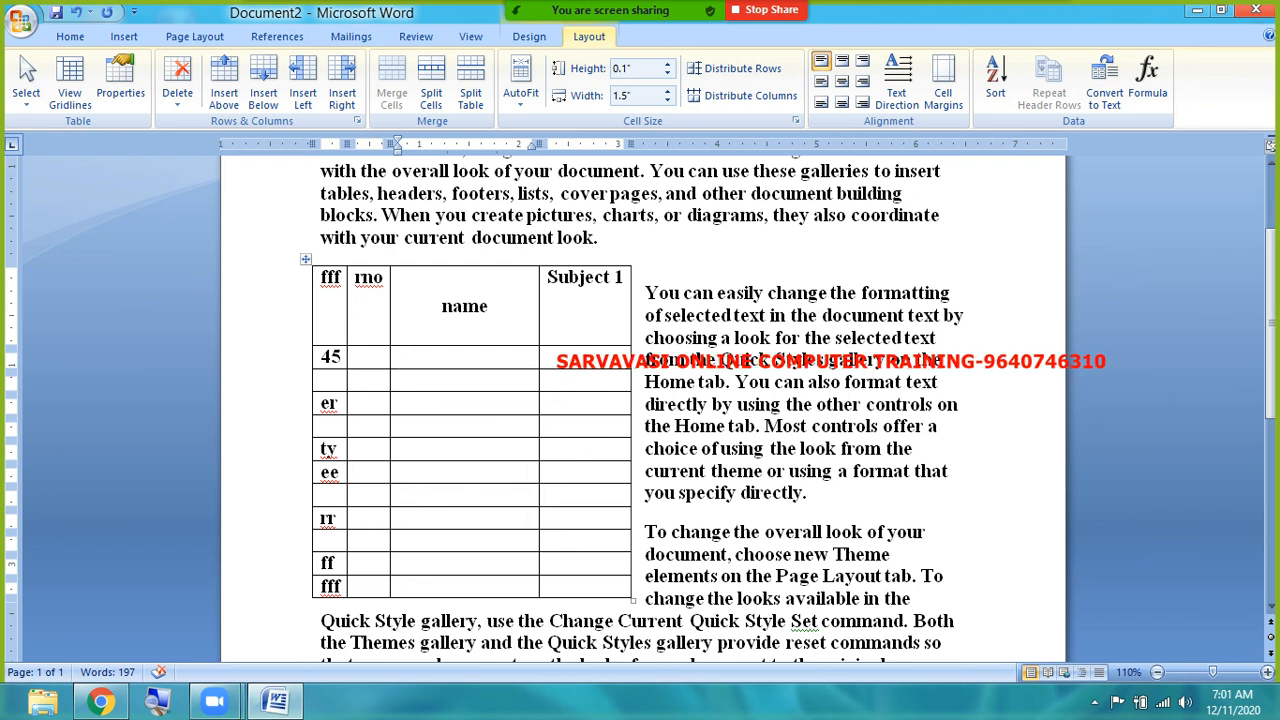
left_click(177, 100)
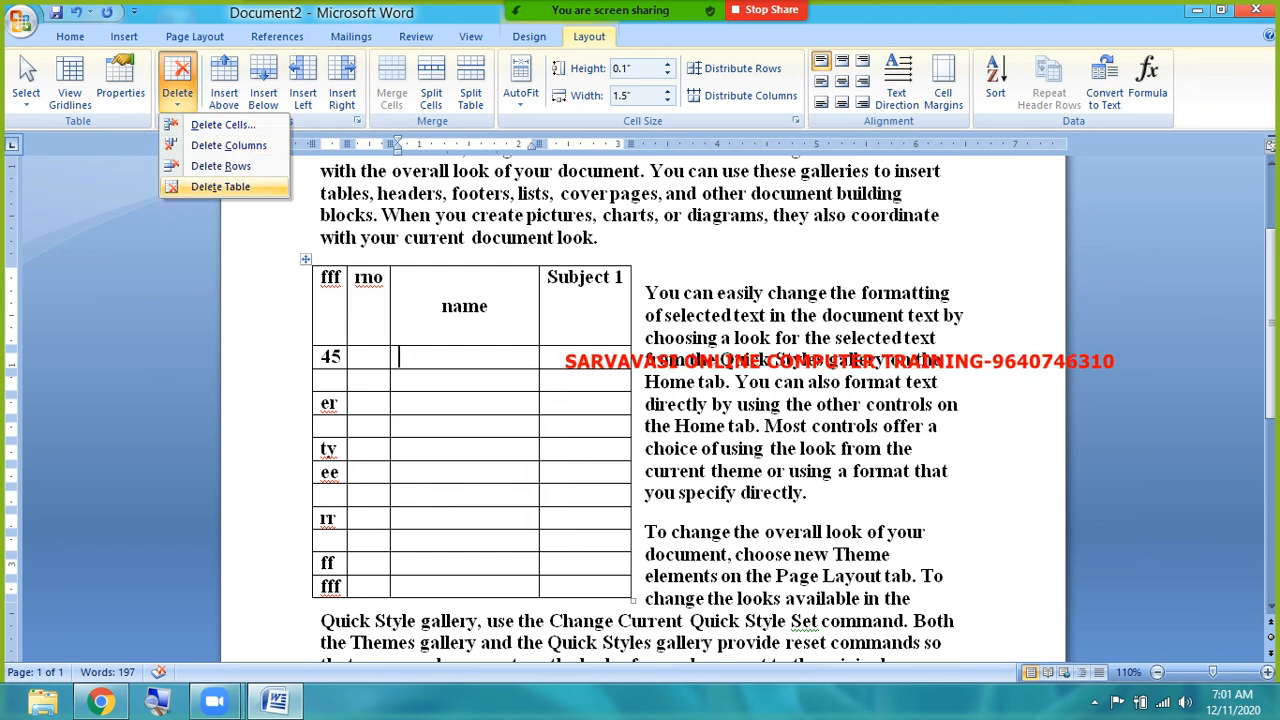
left_click(250, 168)
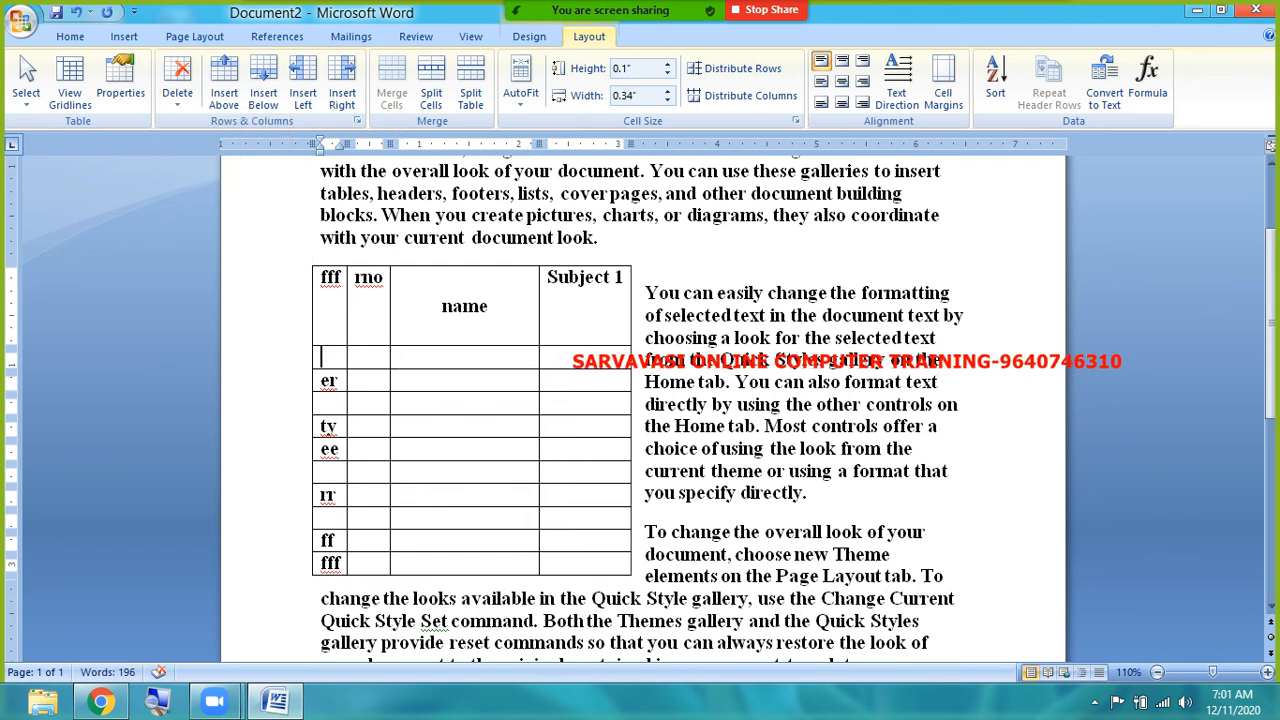
left_click(176, 99)
left_click(220, 166)
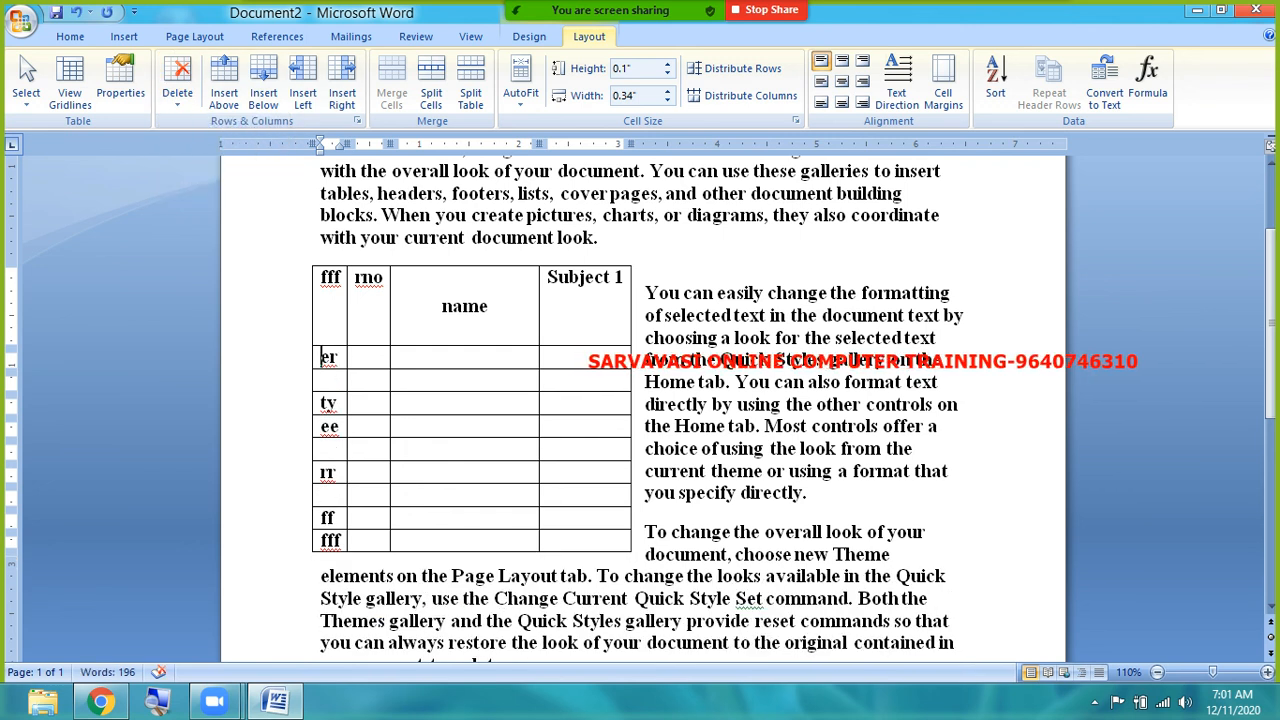
- Delete the "rno" column from the table
left_click(380, 336)
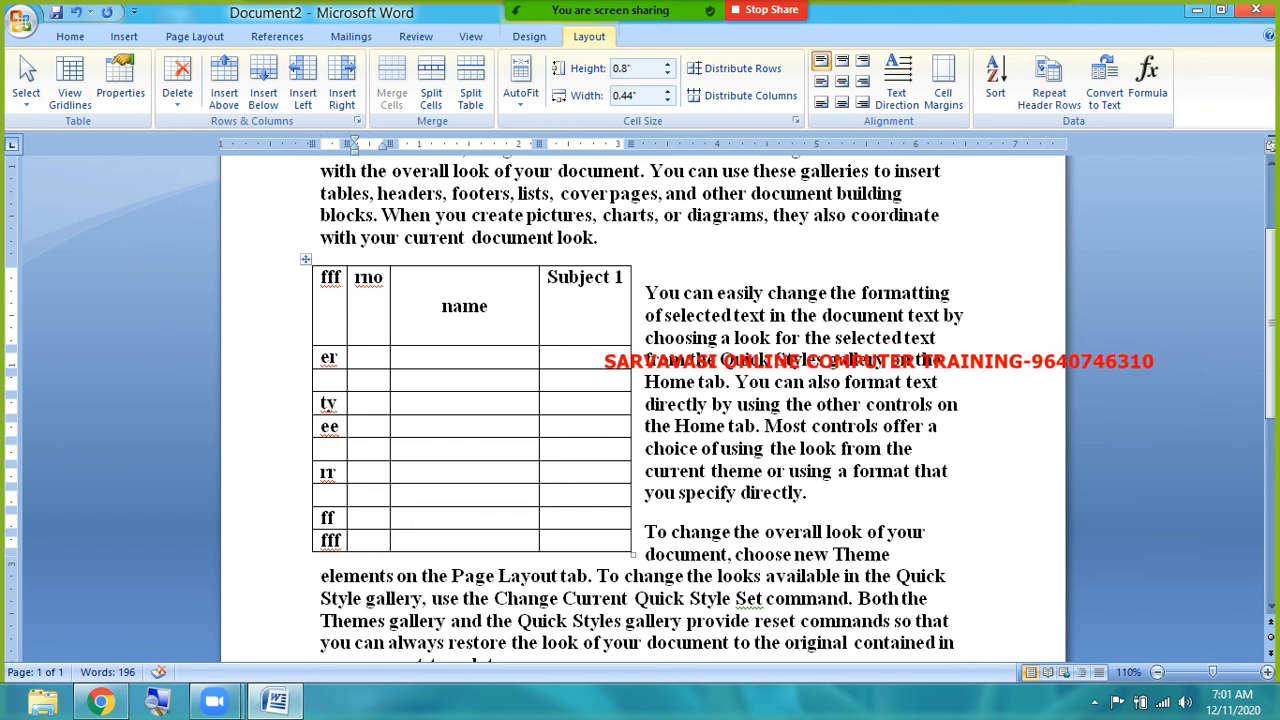
left_click(170, 108)
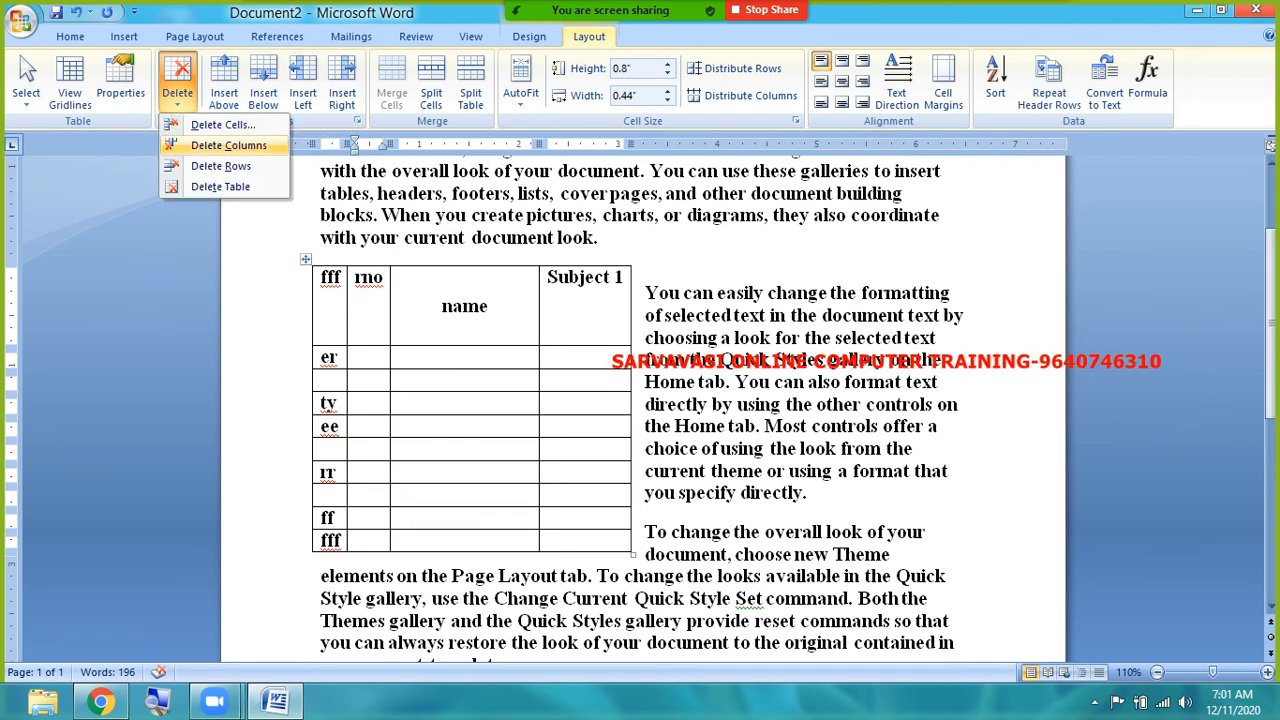
left_click(229, 145)
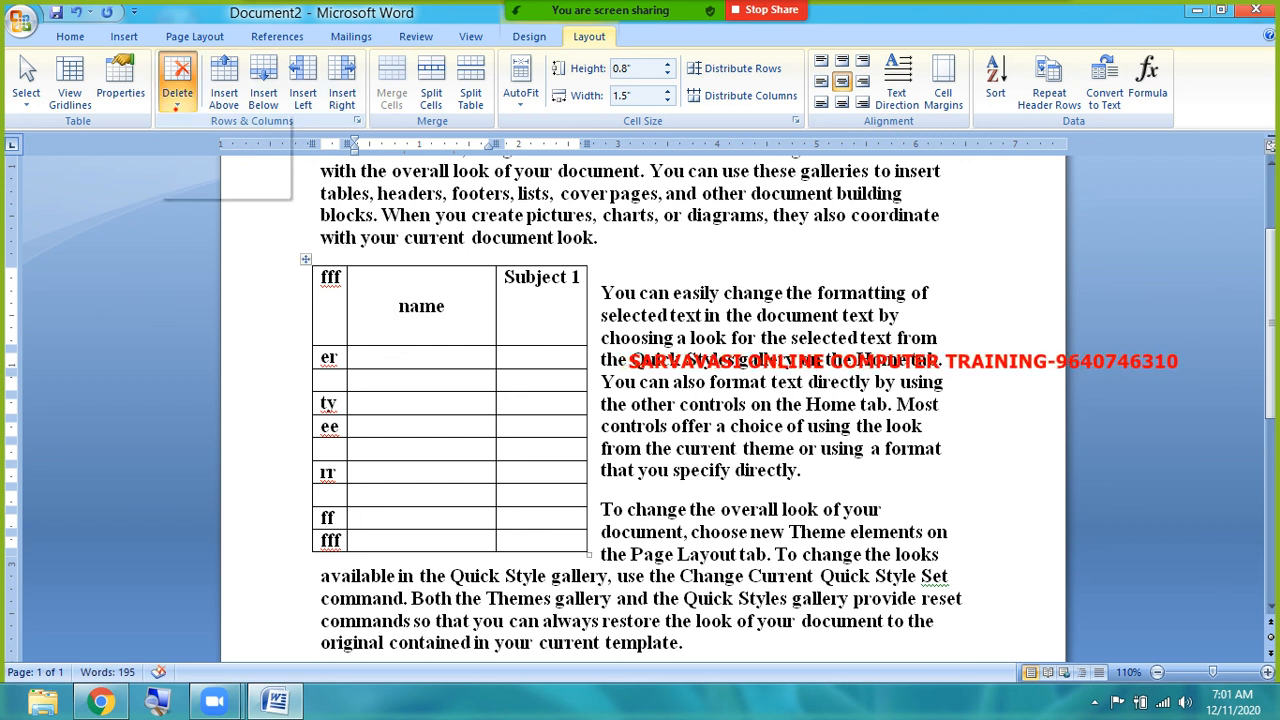
left_click(177, 92)
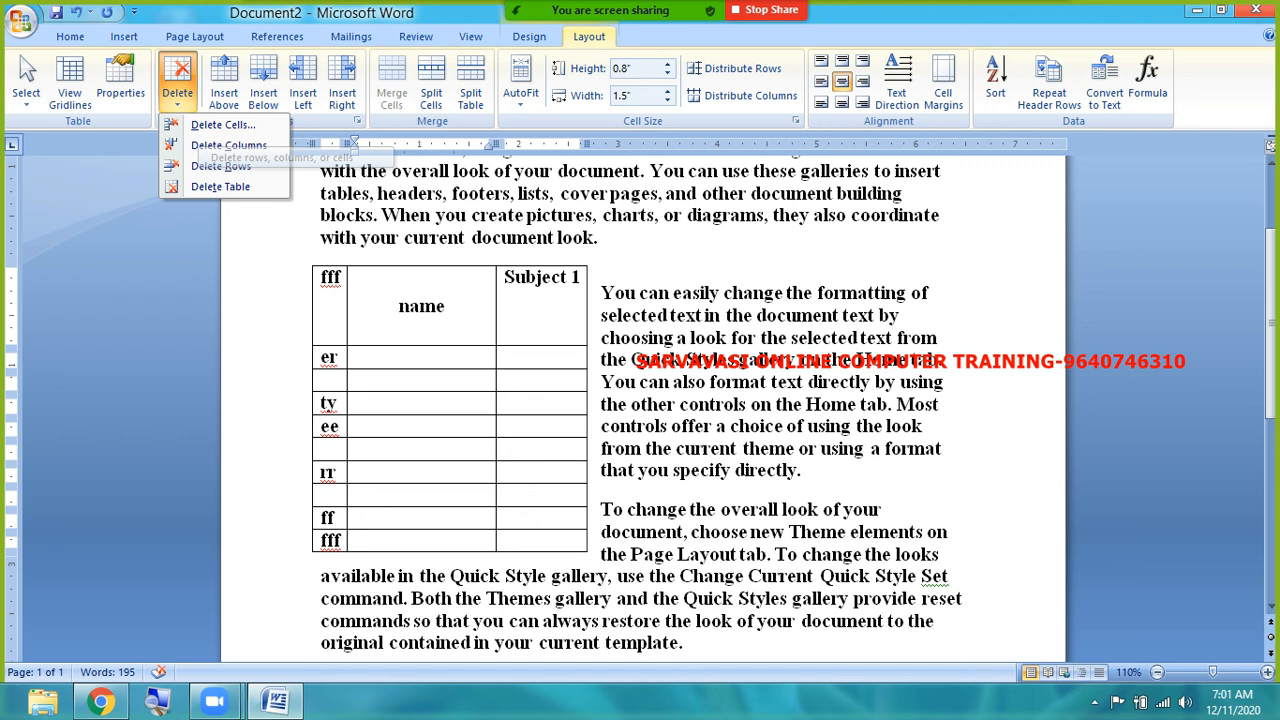
- Fill the two rows below the header with "dfgdfg" and "dfgdg" under "name", and "dfg" and "fg" under "Subject 1"
left_click(400, 353)
type("dfgdfg")
left_click(383, 378)
type("dfgdg")
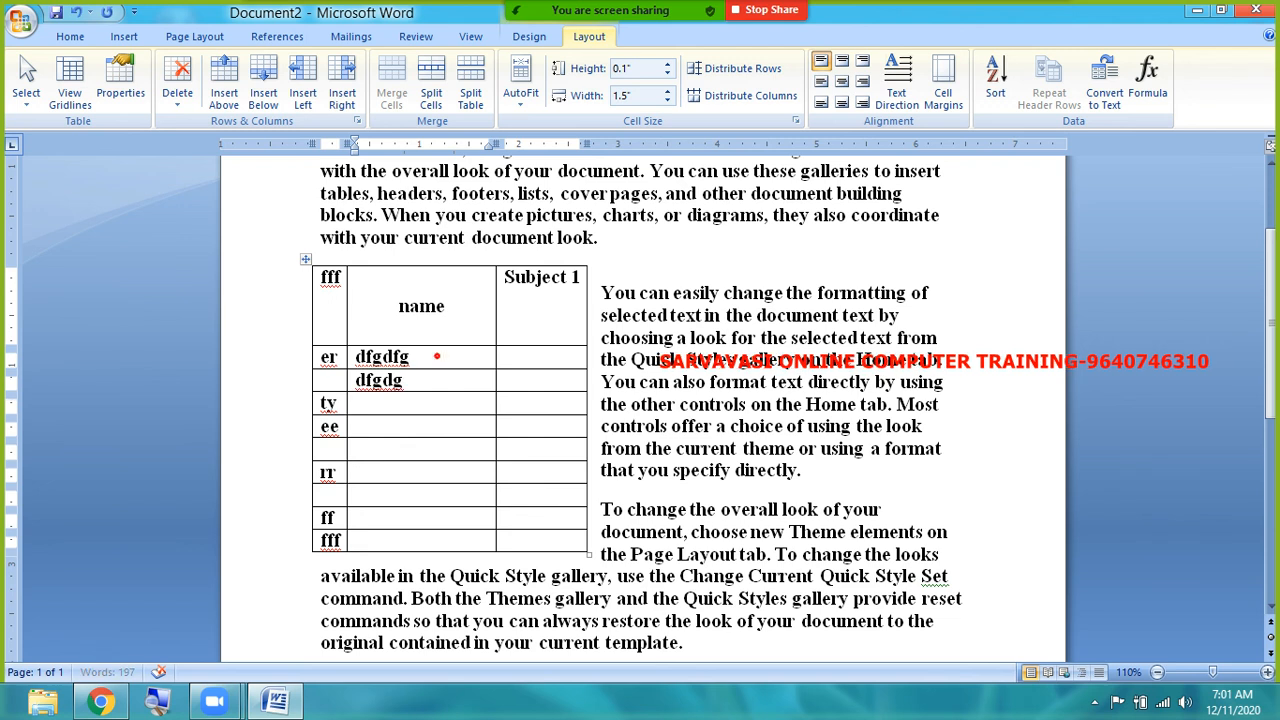
left_click(514, 358)
type("dfg")
left_click(512, 380)
type("fg")
- Delete the "dfgdfg" cell in the "er" row, shifting the remaining cells left
left_click(440, 356)
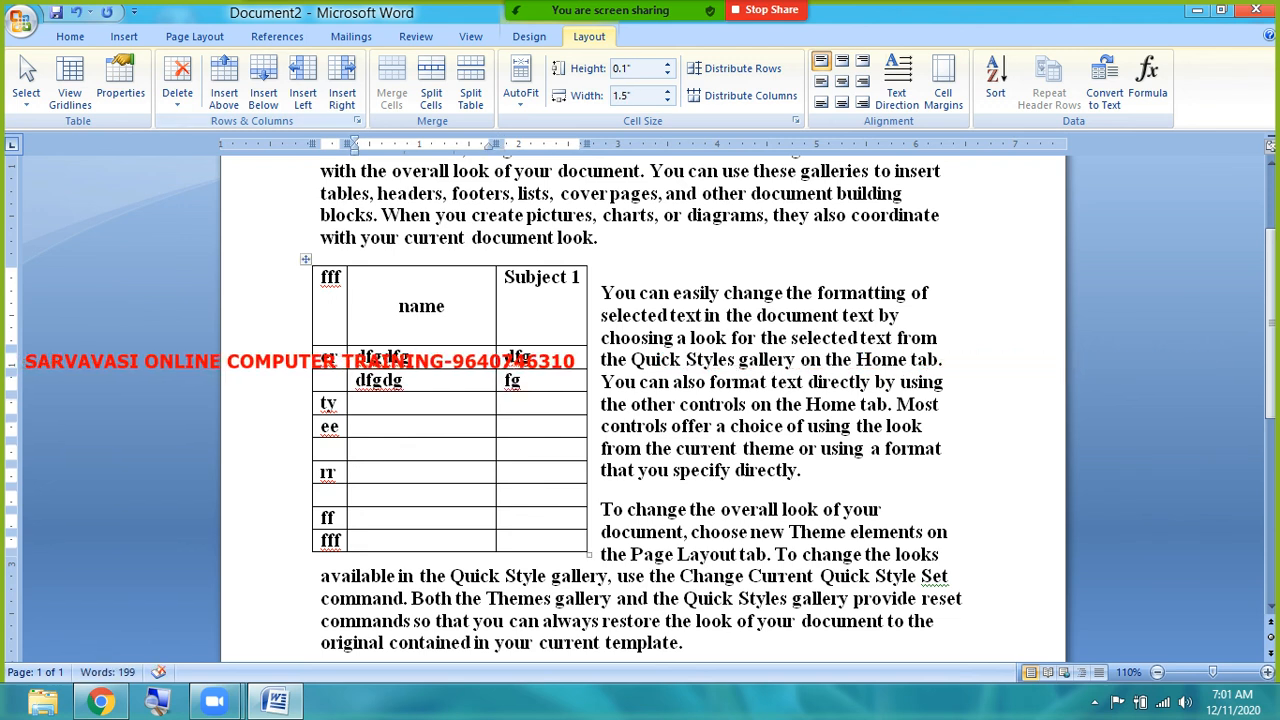
left_click(177, 92)
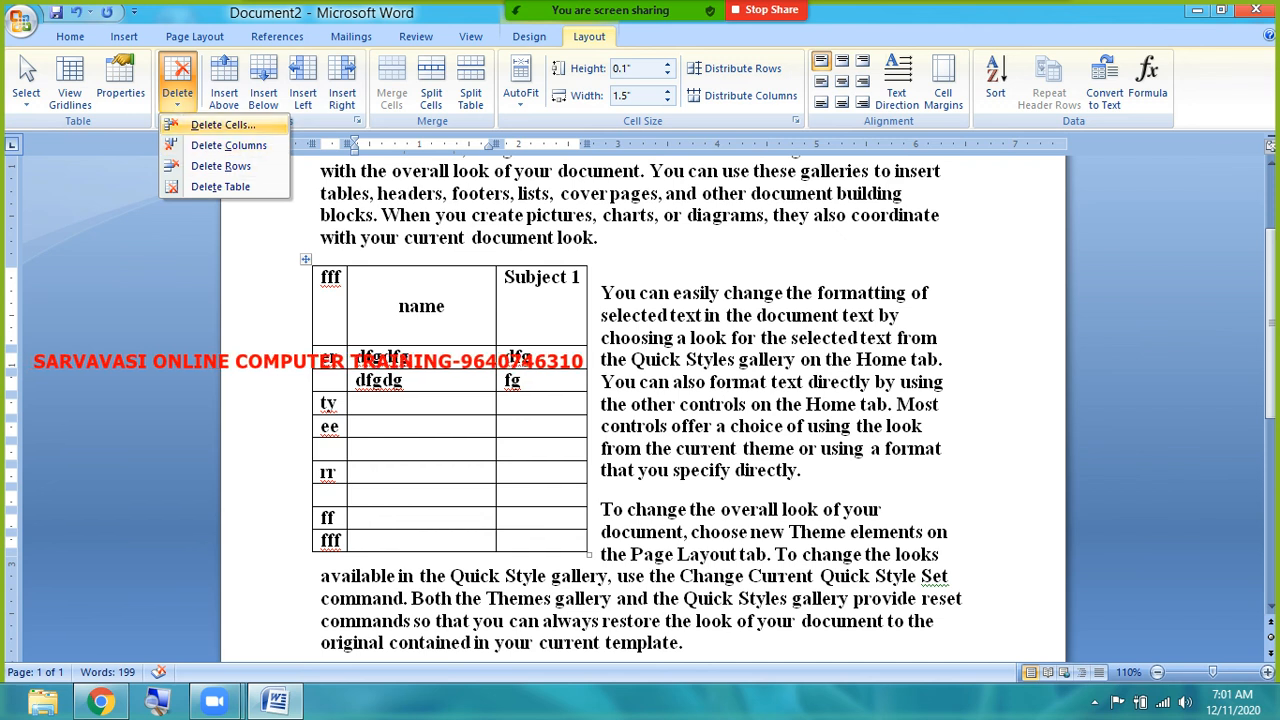
left_click(245, 126)
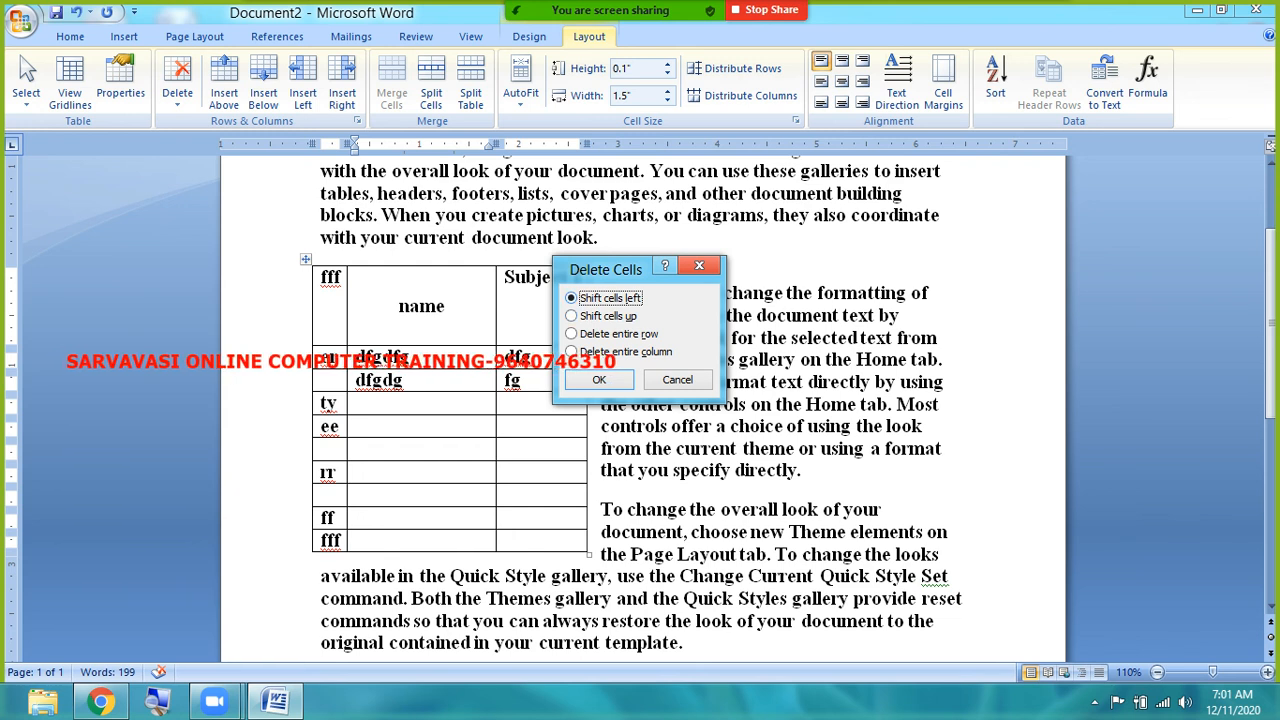
left_click_drag(603, 269, 820, 273)
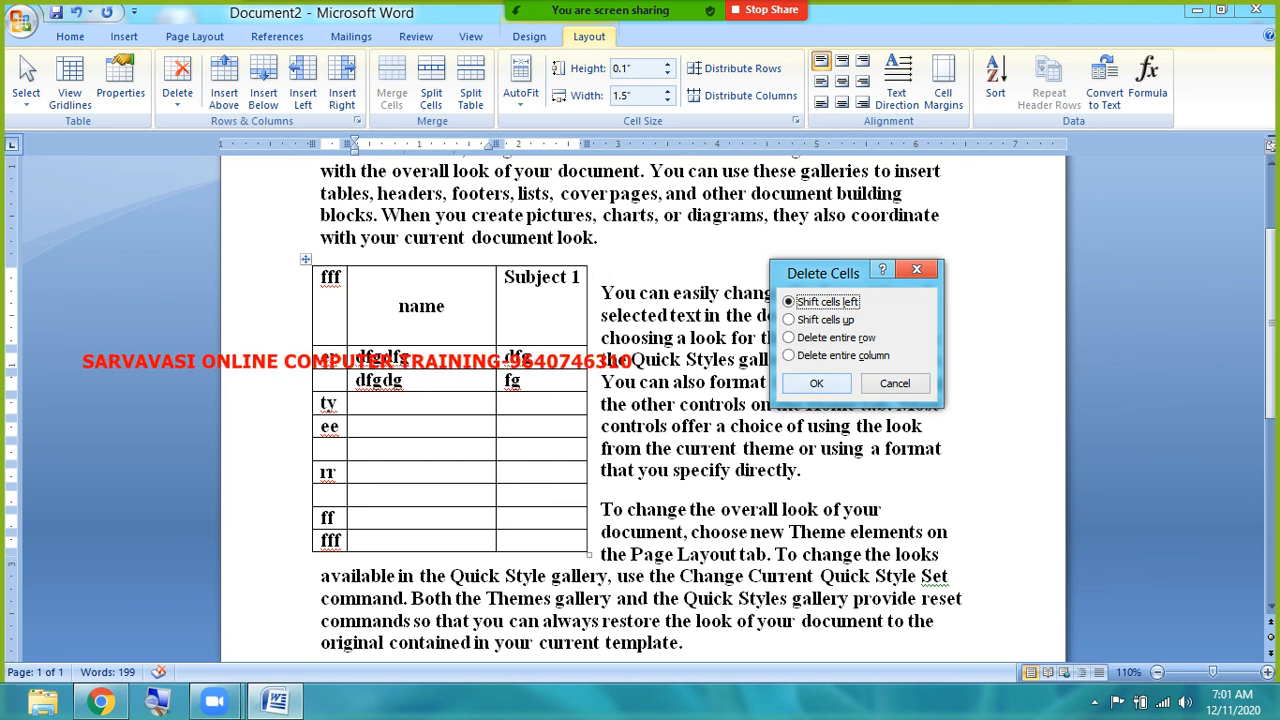
left_click(816, 383)
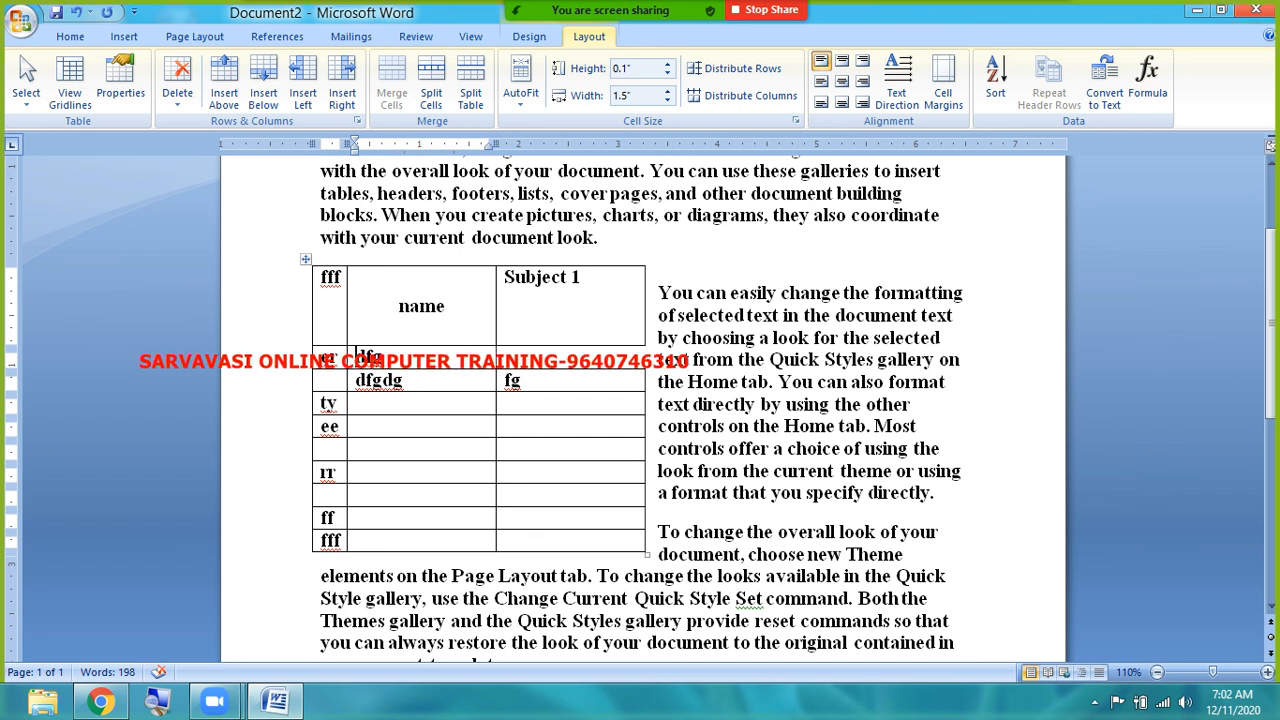
left_click(177, 93)
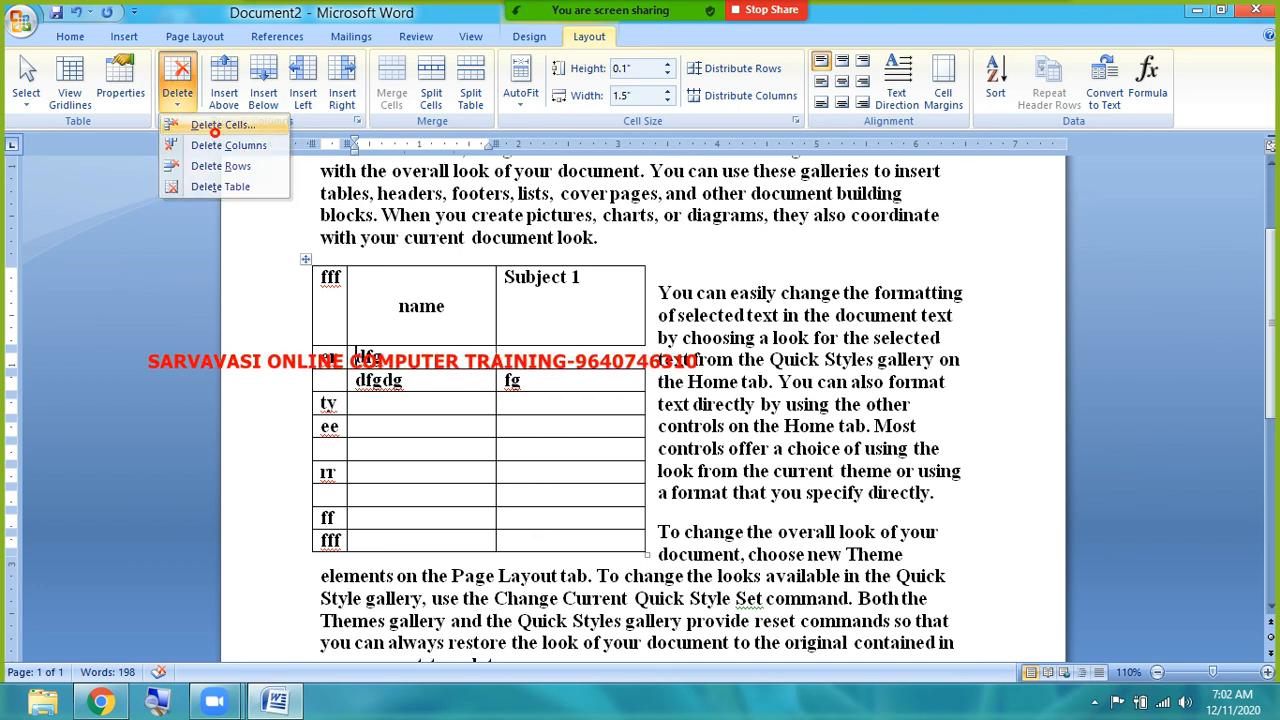
left_click(212, 125)
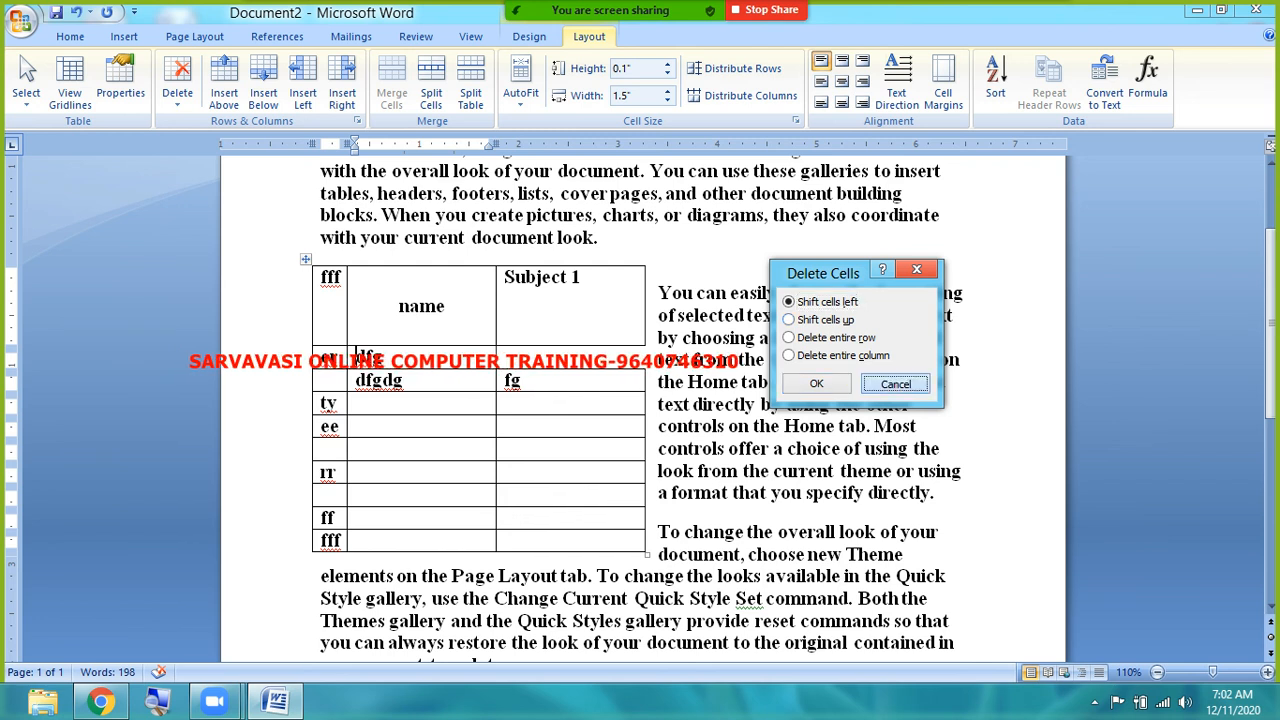
left_click(895, 383)
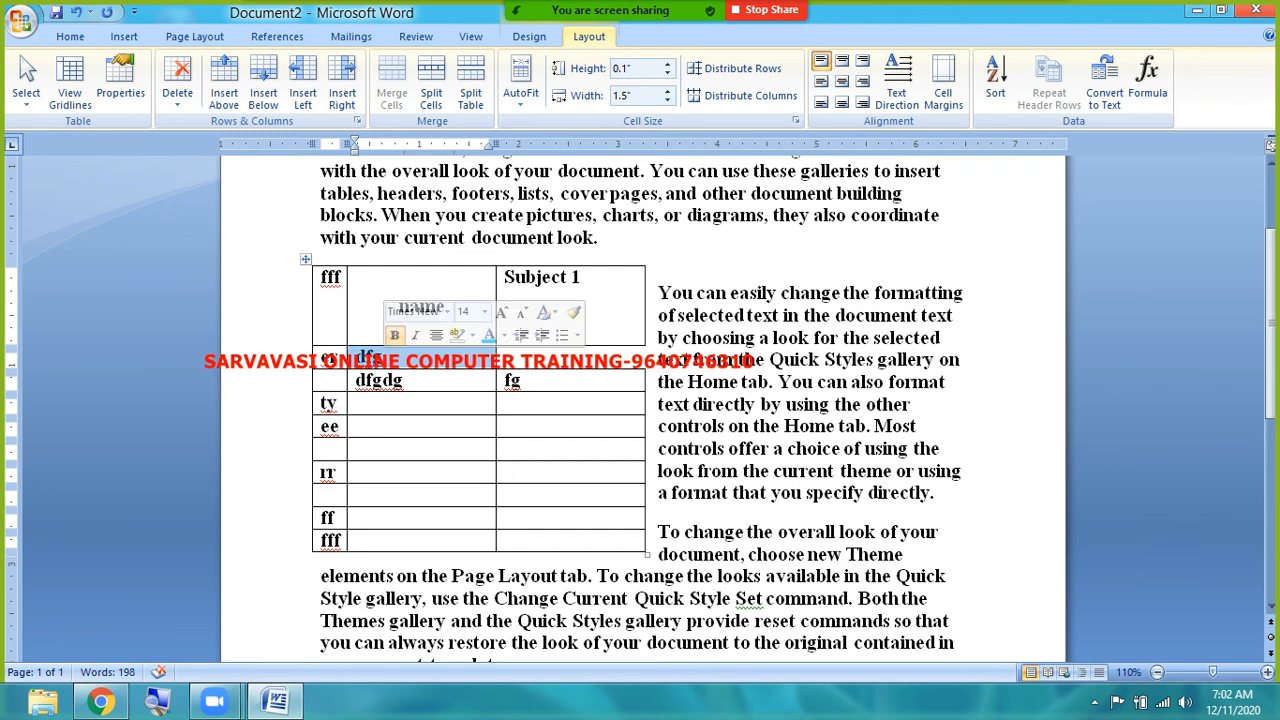
- Delete the "dfg" cell in the "er" row, shifting the cells below it up
left_click(177, 75)
left_click(186, 123)
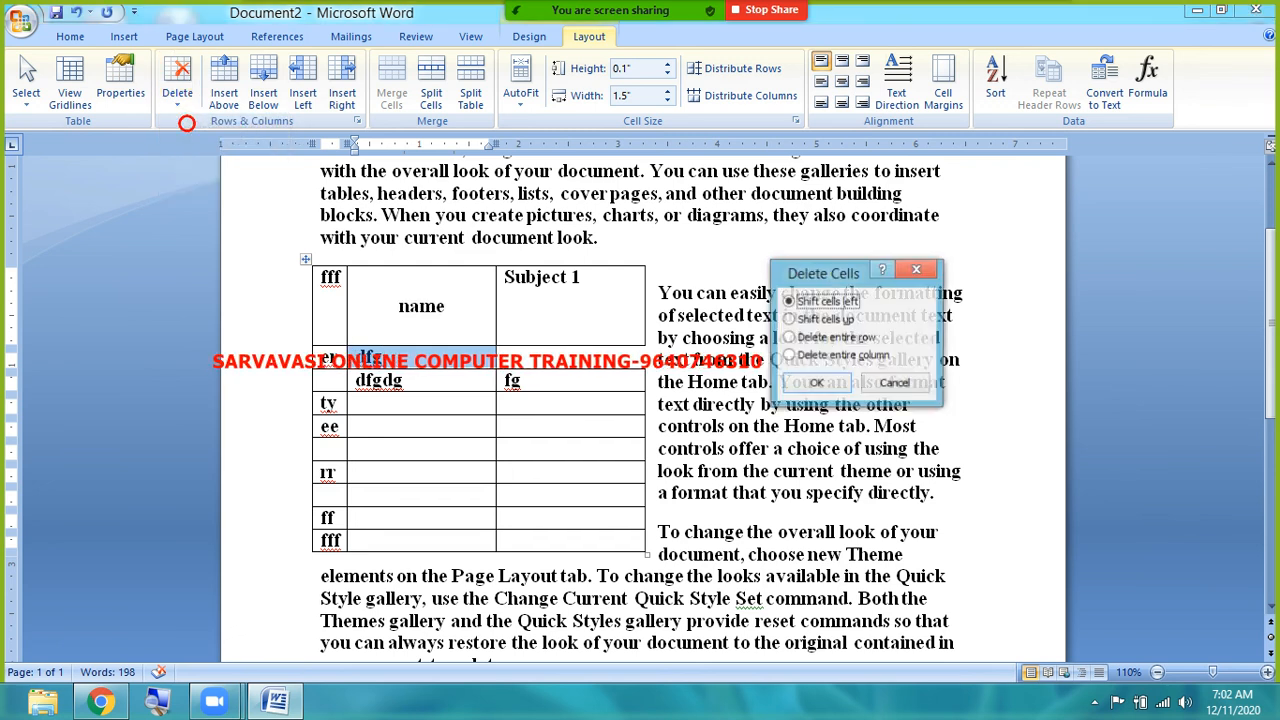
key("Down")
key("Return")
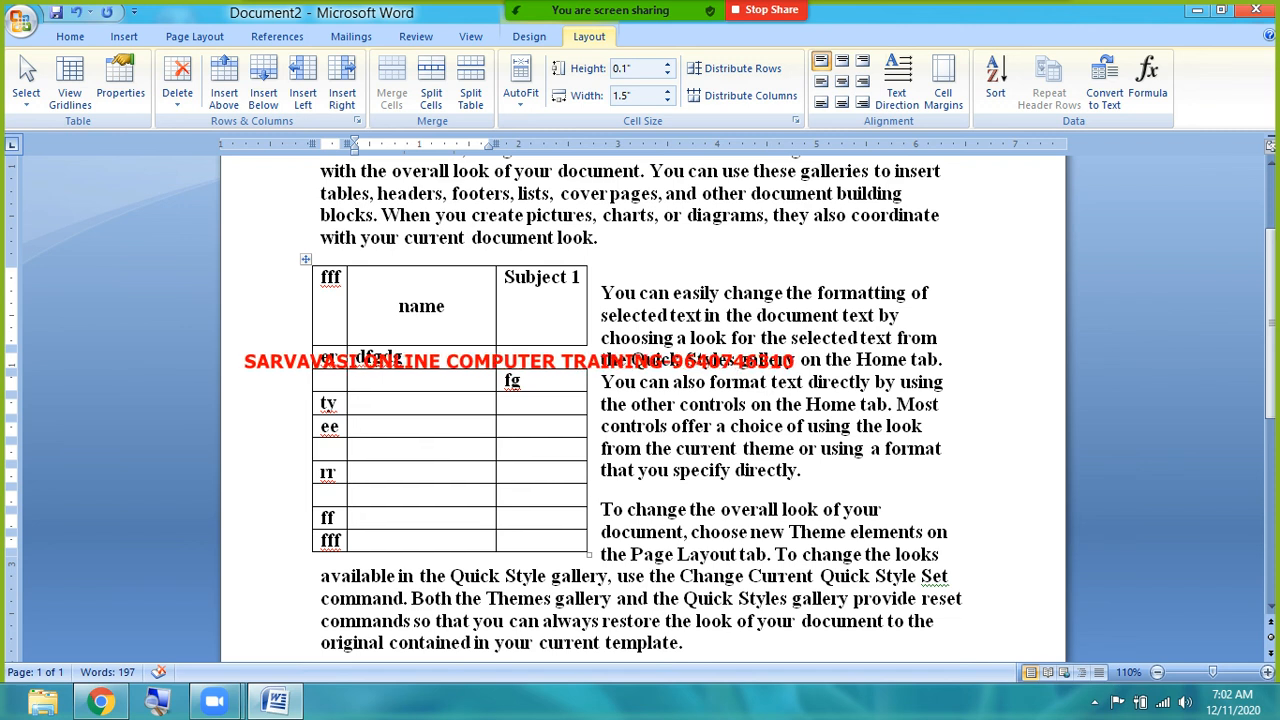
- Delete the entire table and undo the deletion
left_click(177, 85)
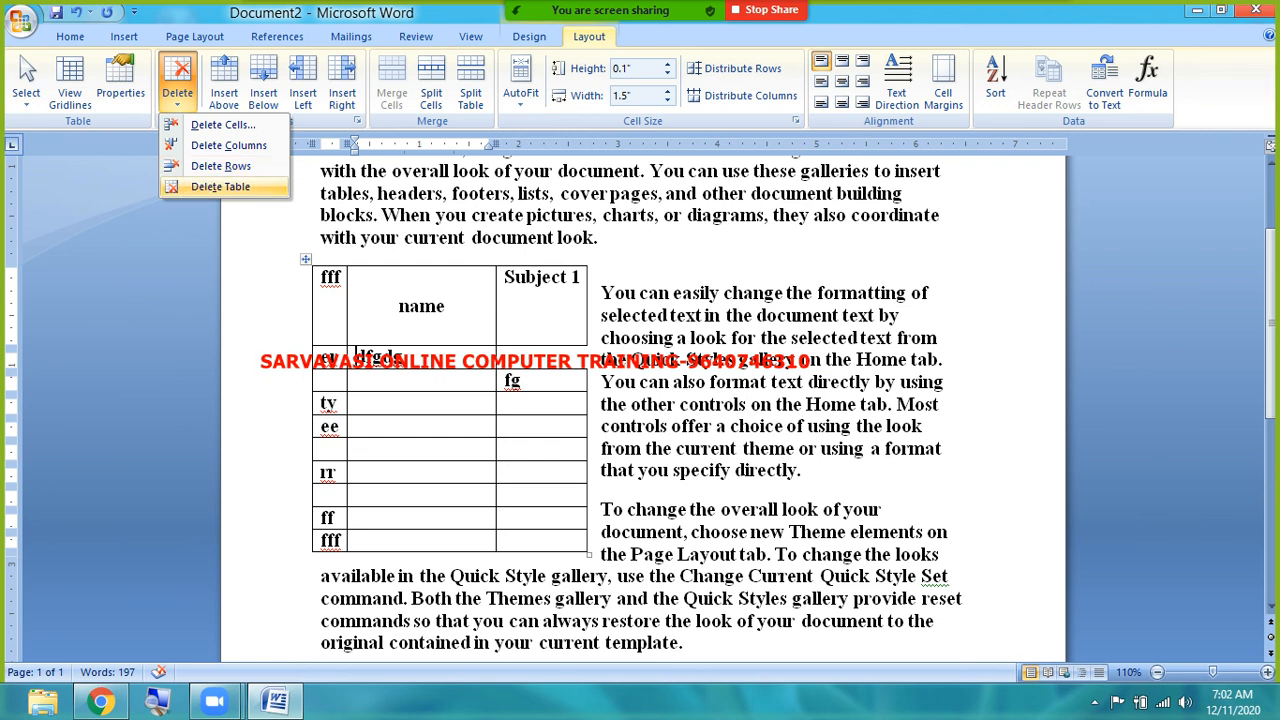
left_click(235, 187)
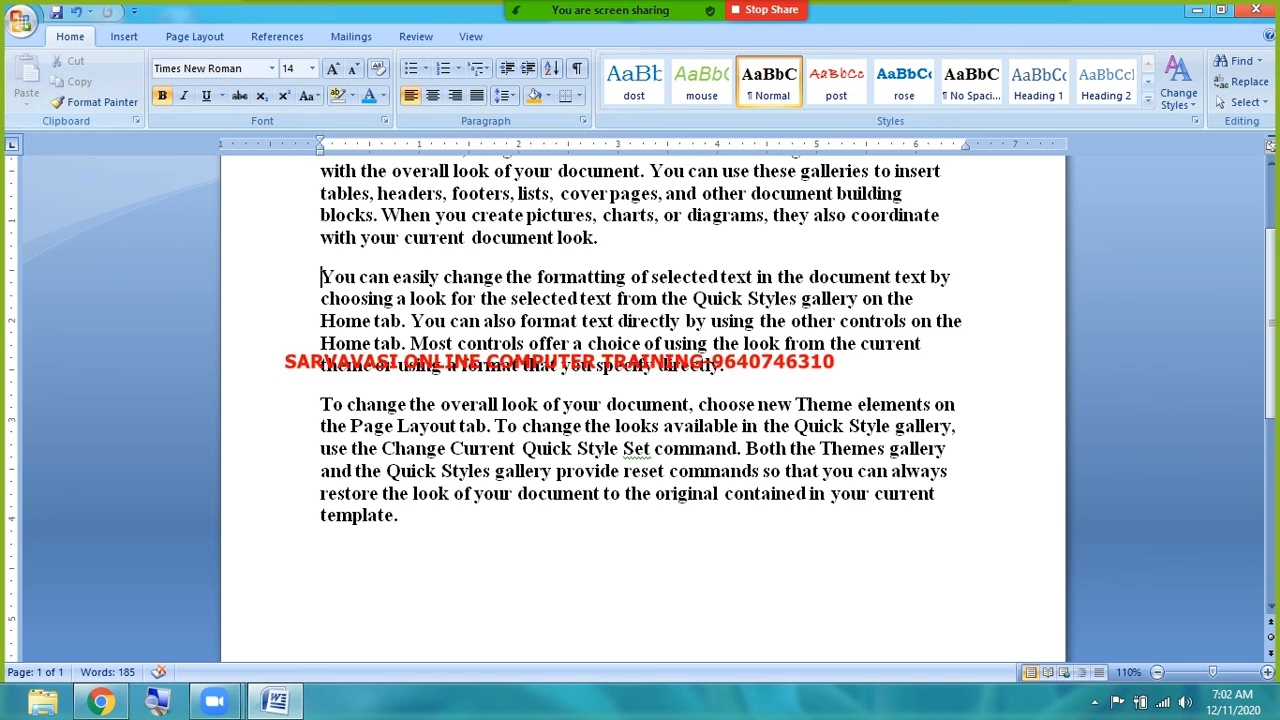
left_click(77, 13)
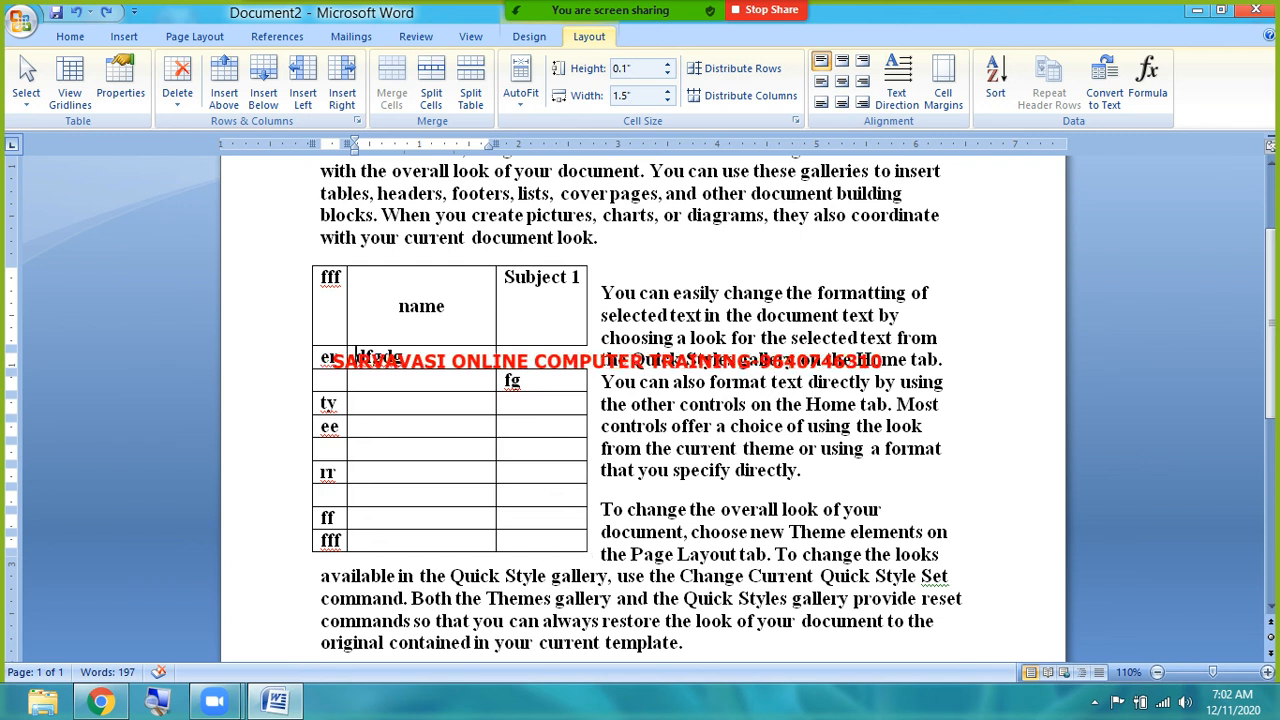
left_click(1095, 703)
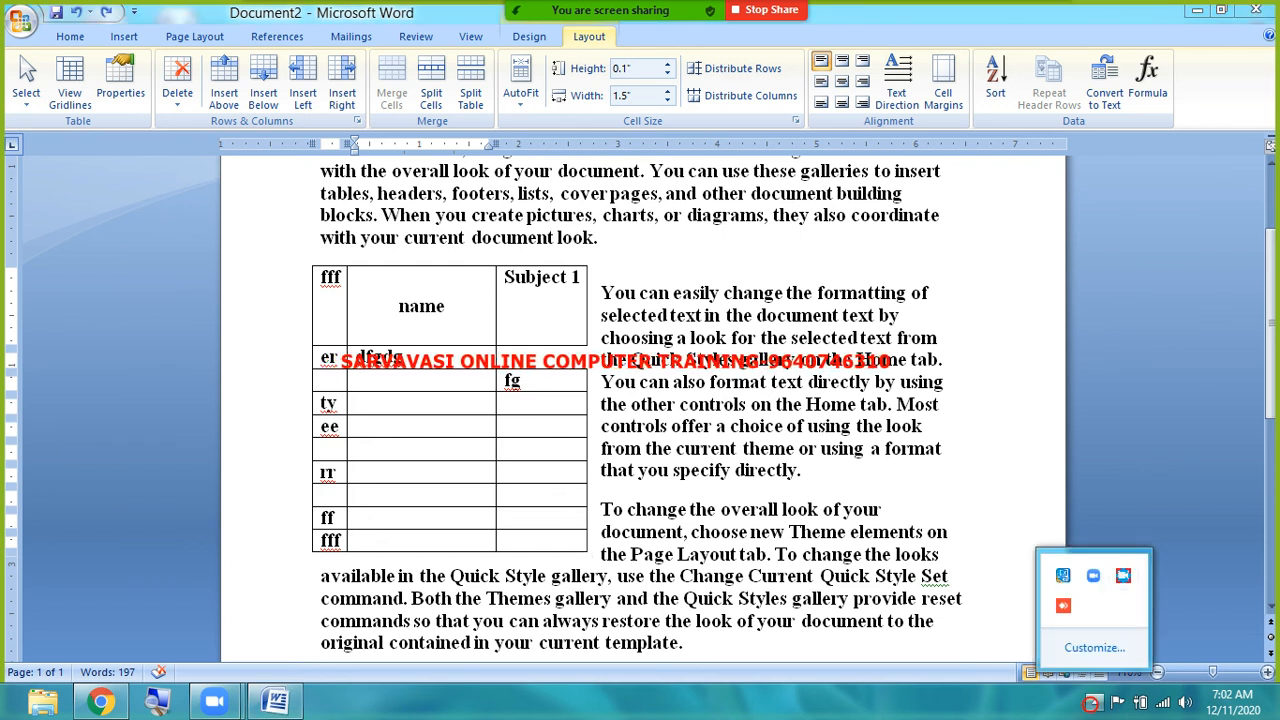